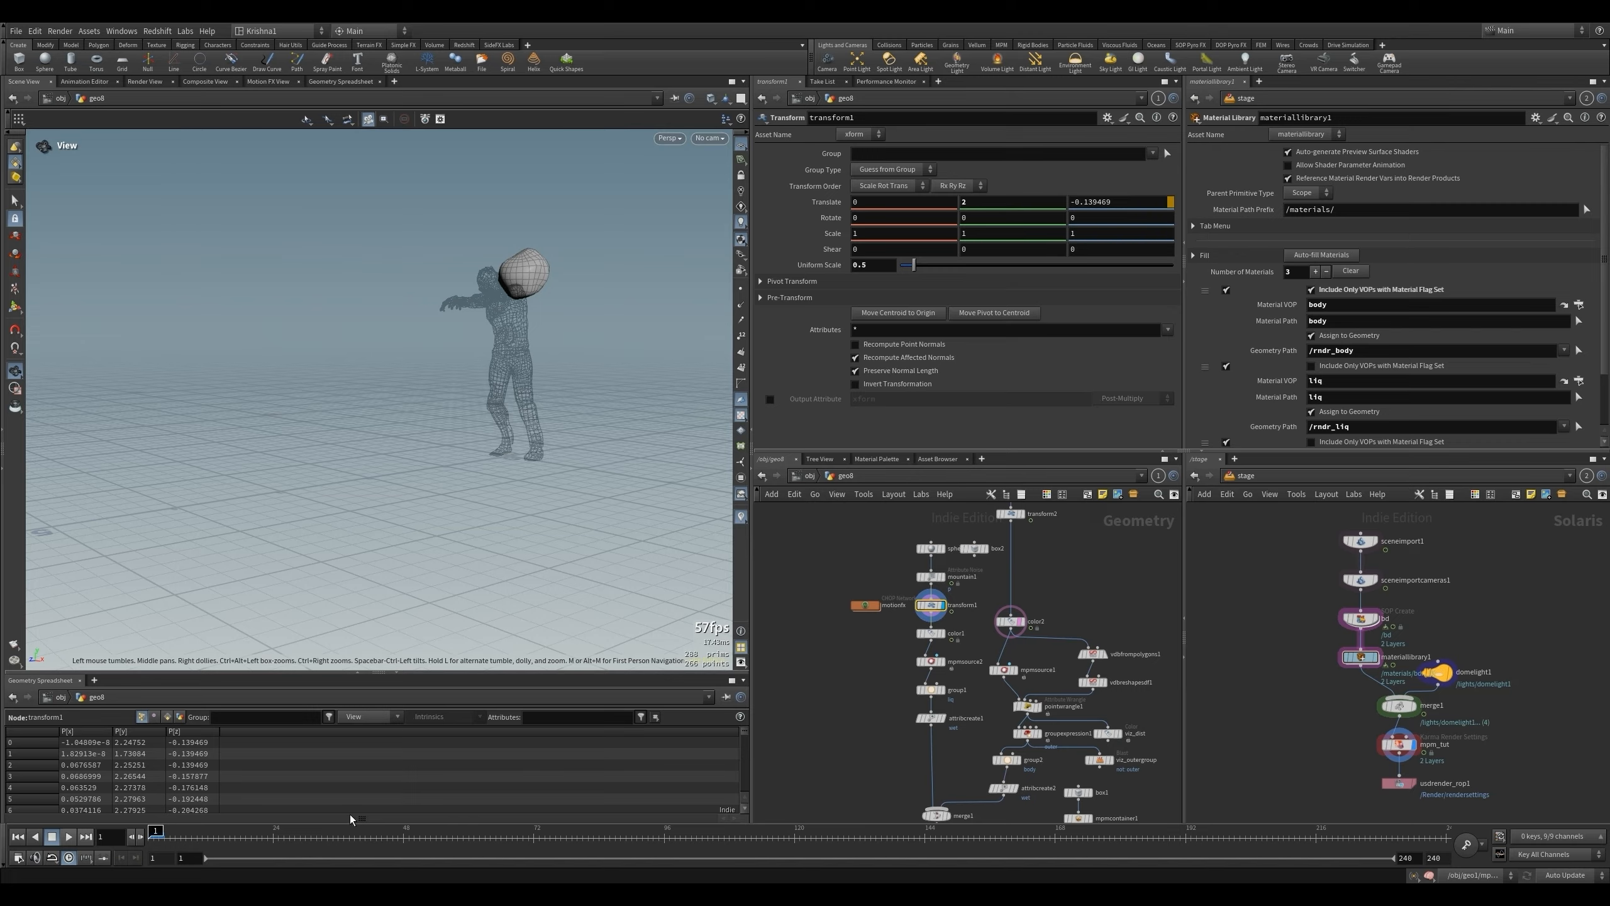
# - At frame 24, move the ball in the top view over the character's head, to about X 0.375 and Z 1.1
pyautogui.click(276, 841)
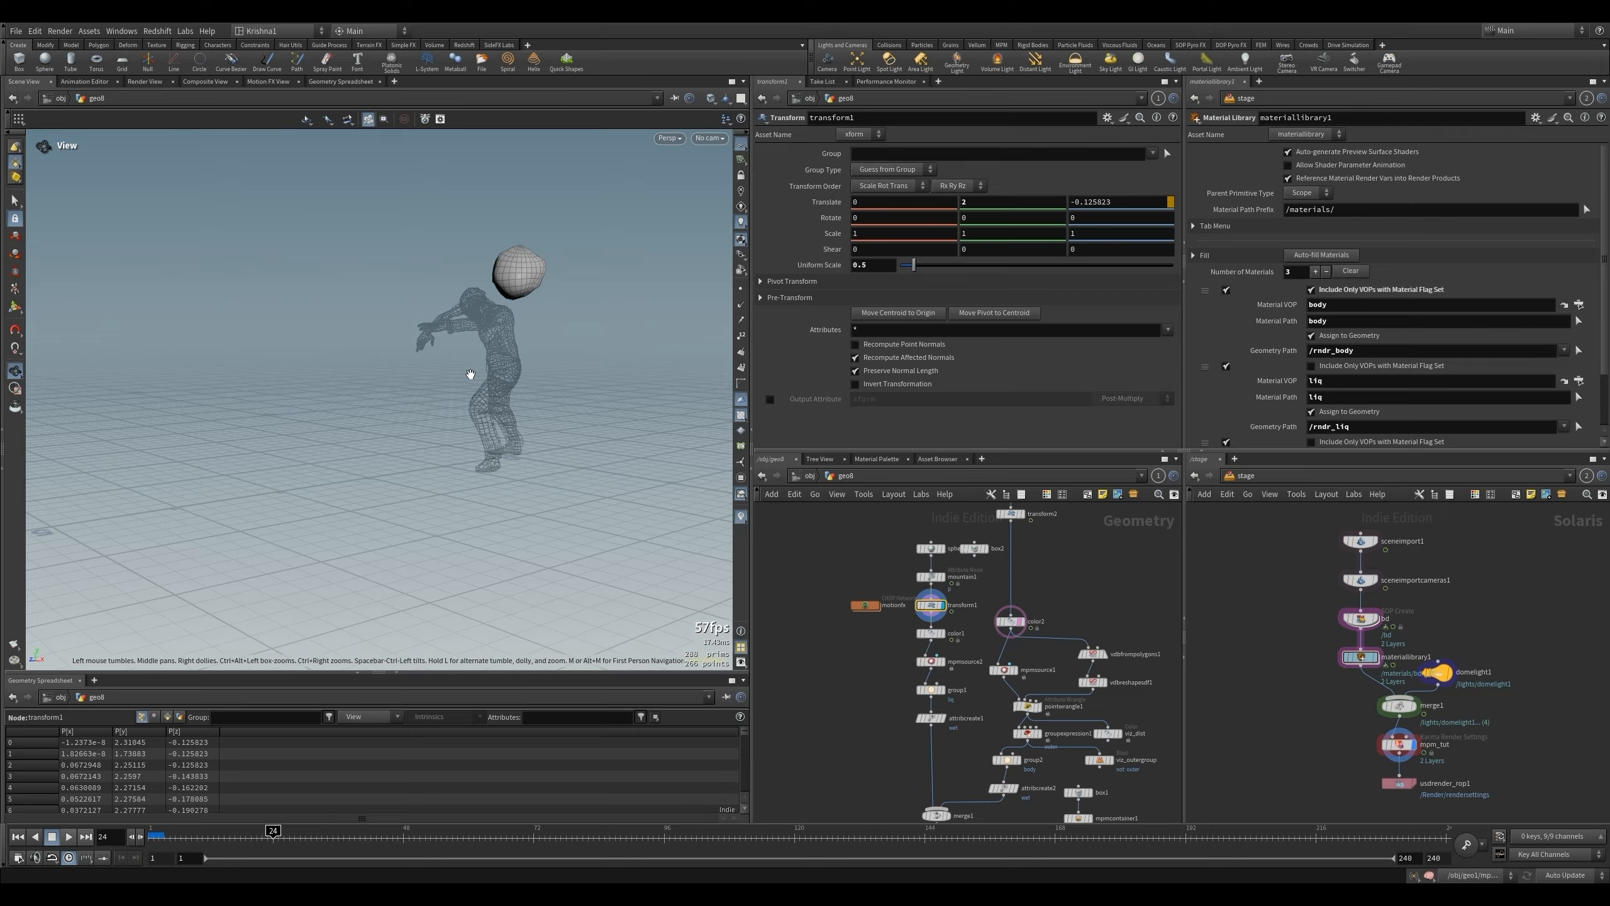
pyautogui.hotkey('space', '2')
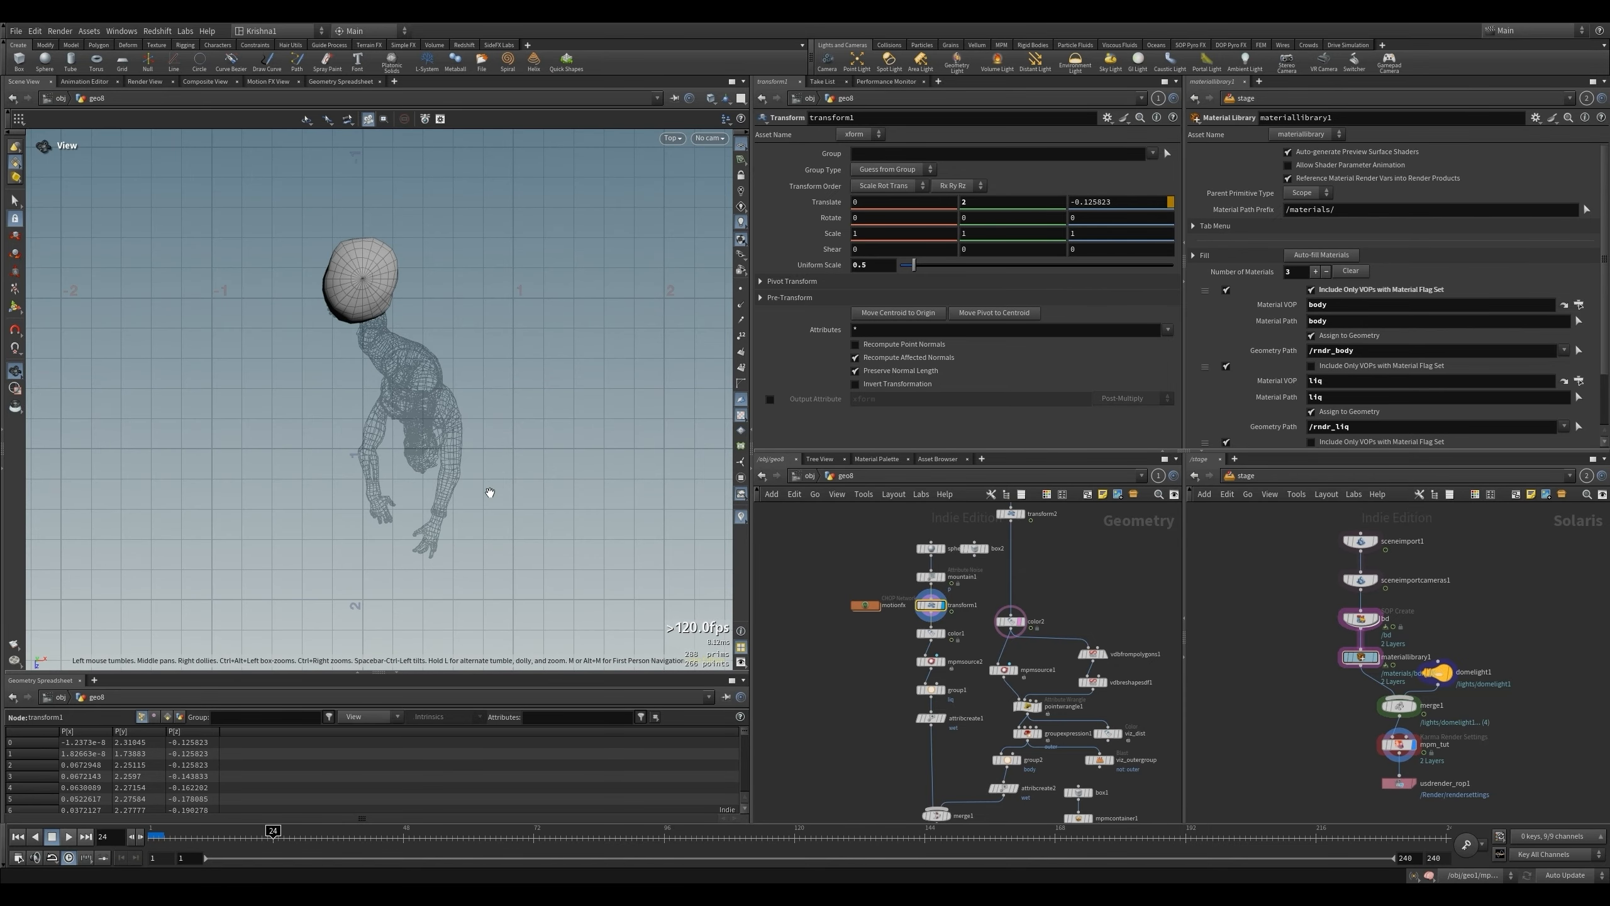
pyautogui.press('t')
pyautogui.moveTo(363, 333); pyautogui.dragTo(422, 512)
pyautogui.press('Escape')
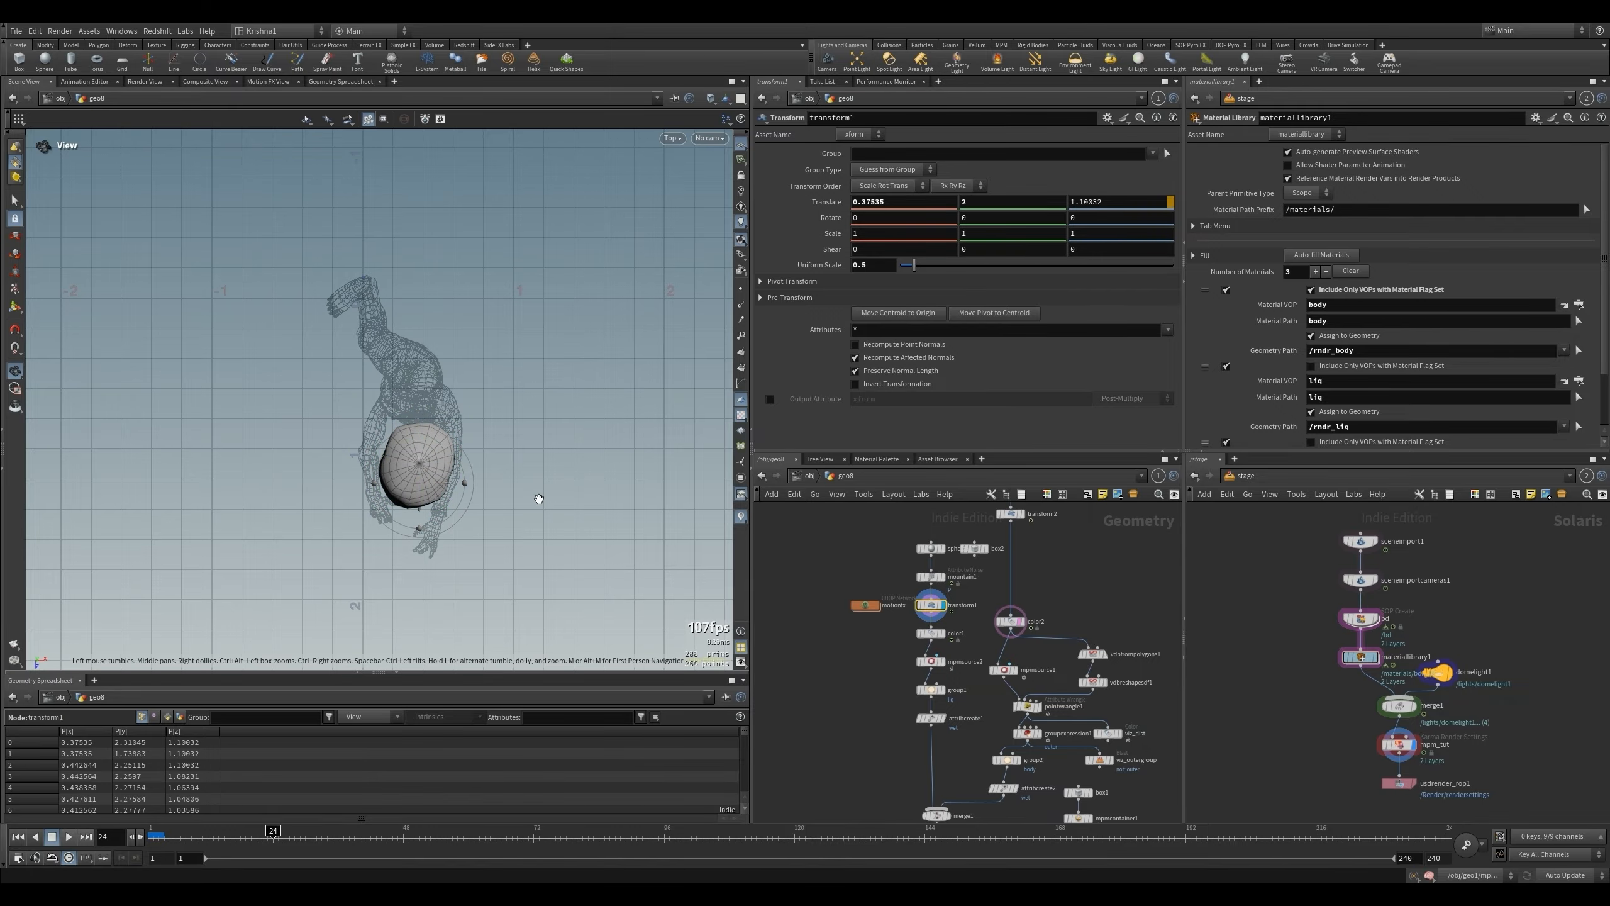
# - Raise the ball above the character in the front view, to about Y 2.38
pyautogui.hotkey('space', '3')
pyautogui.moveTo(433, 244); pyautogui.dragTo(432, 164)
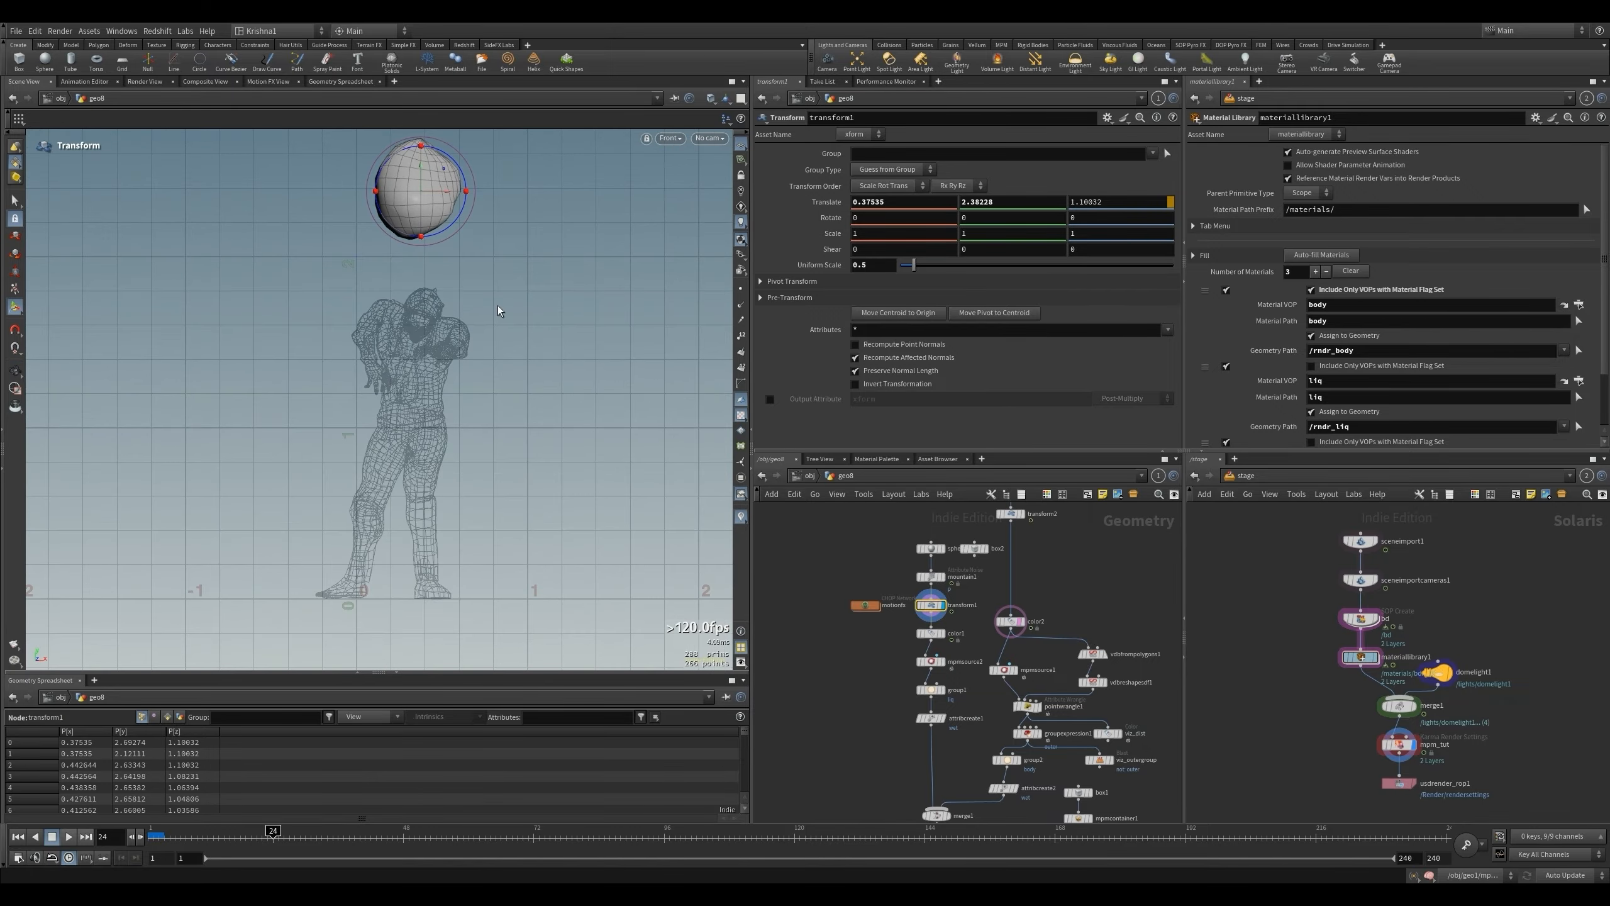
pyautogui.press('space')
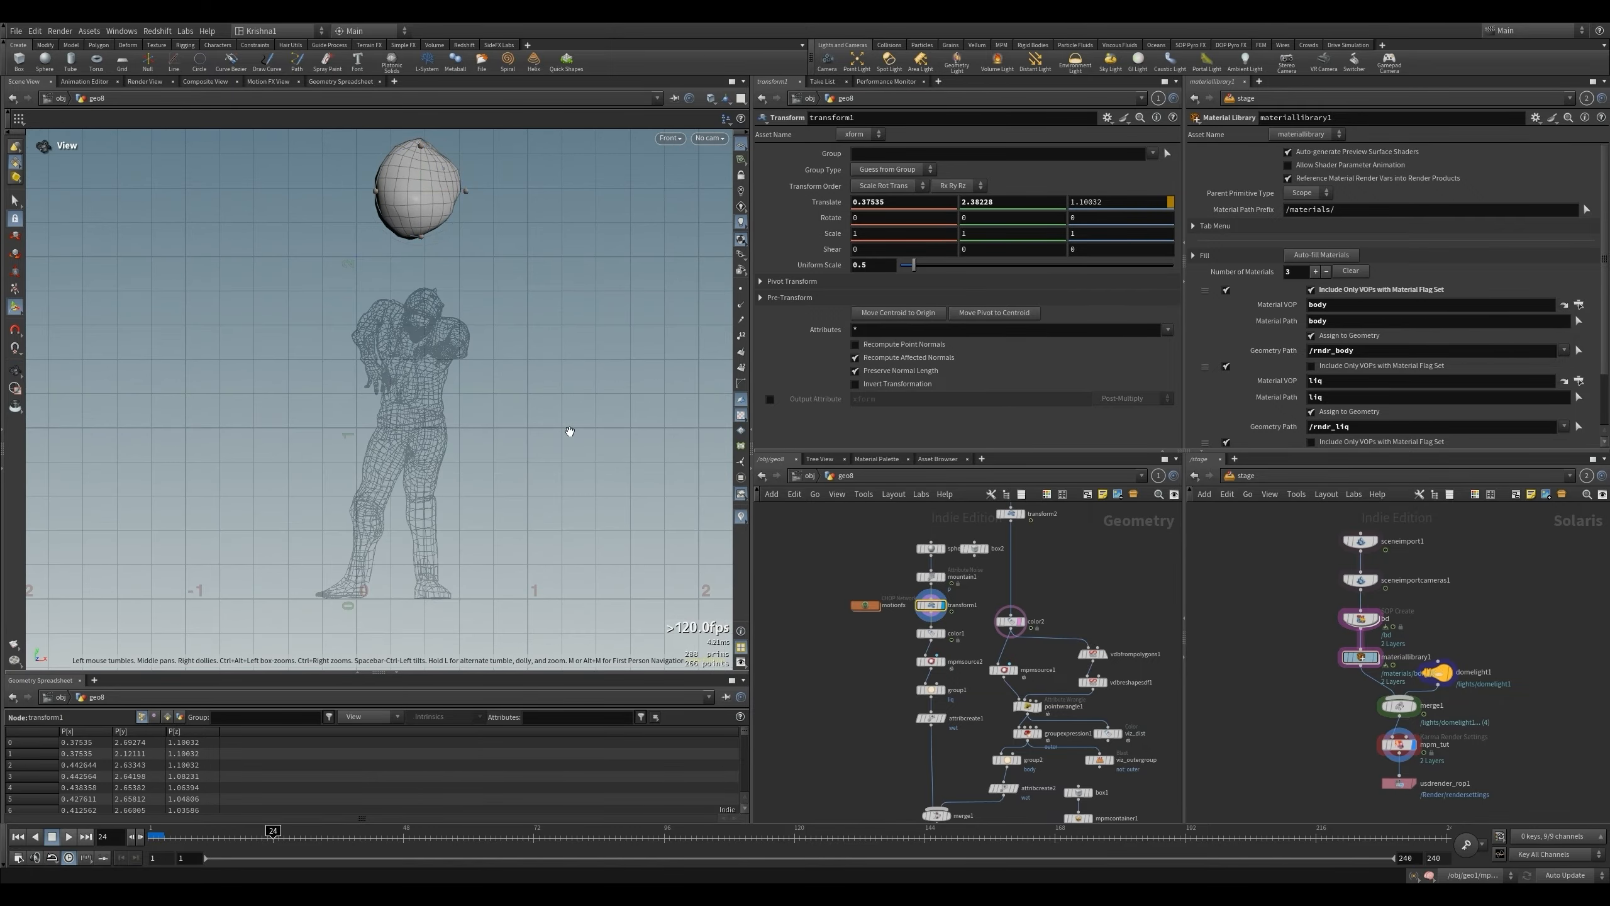
# - Fine-tune the ball's depth to about Z 1.083 in the side view and return to the perspective view
pyautogui.hotkey('space', '4')
pyautogui.press('t')
pyautogui.moveTo(279, 215); pyautogui.dragTo(282, 215)
pyautogui.press('Escape')
pyautogui.hotkey('space', '1')
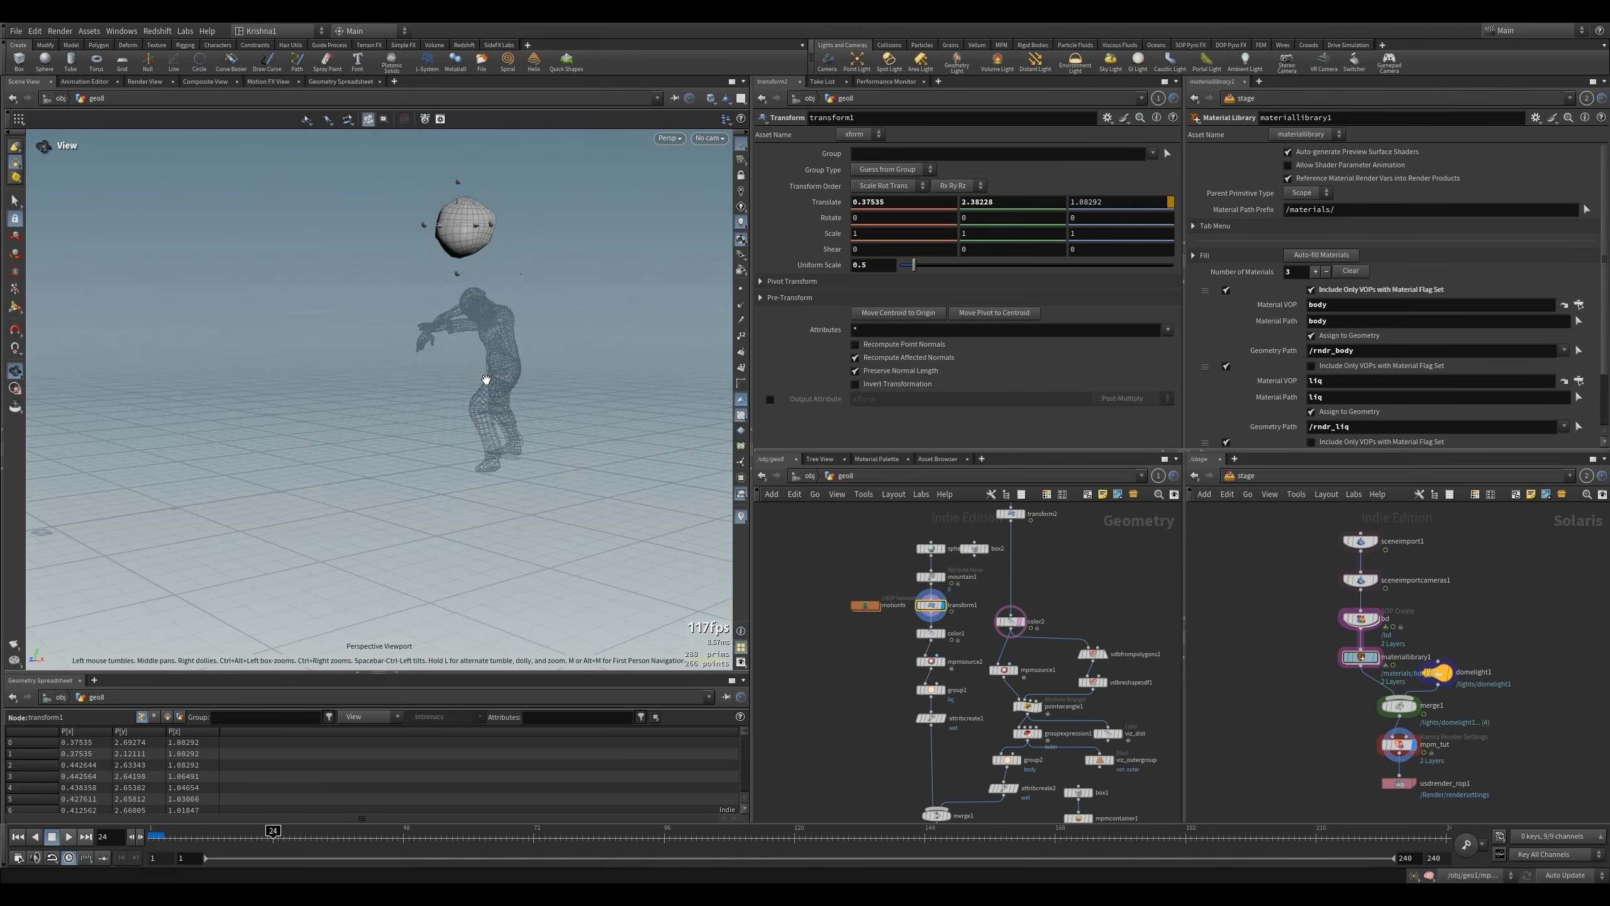
pyautogui.moveTo(487, 400); pyautogui.dragTo(457, 406)
pyautogui.press('t')
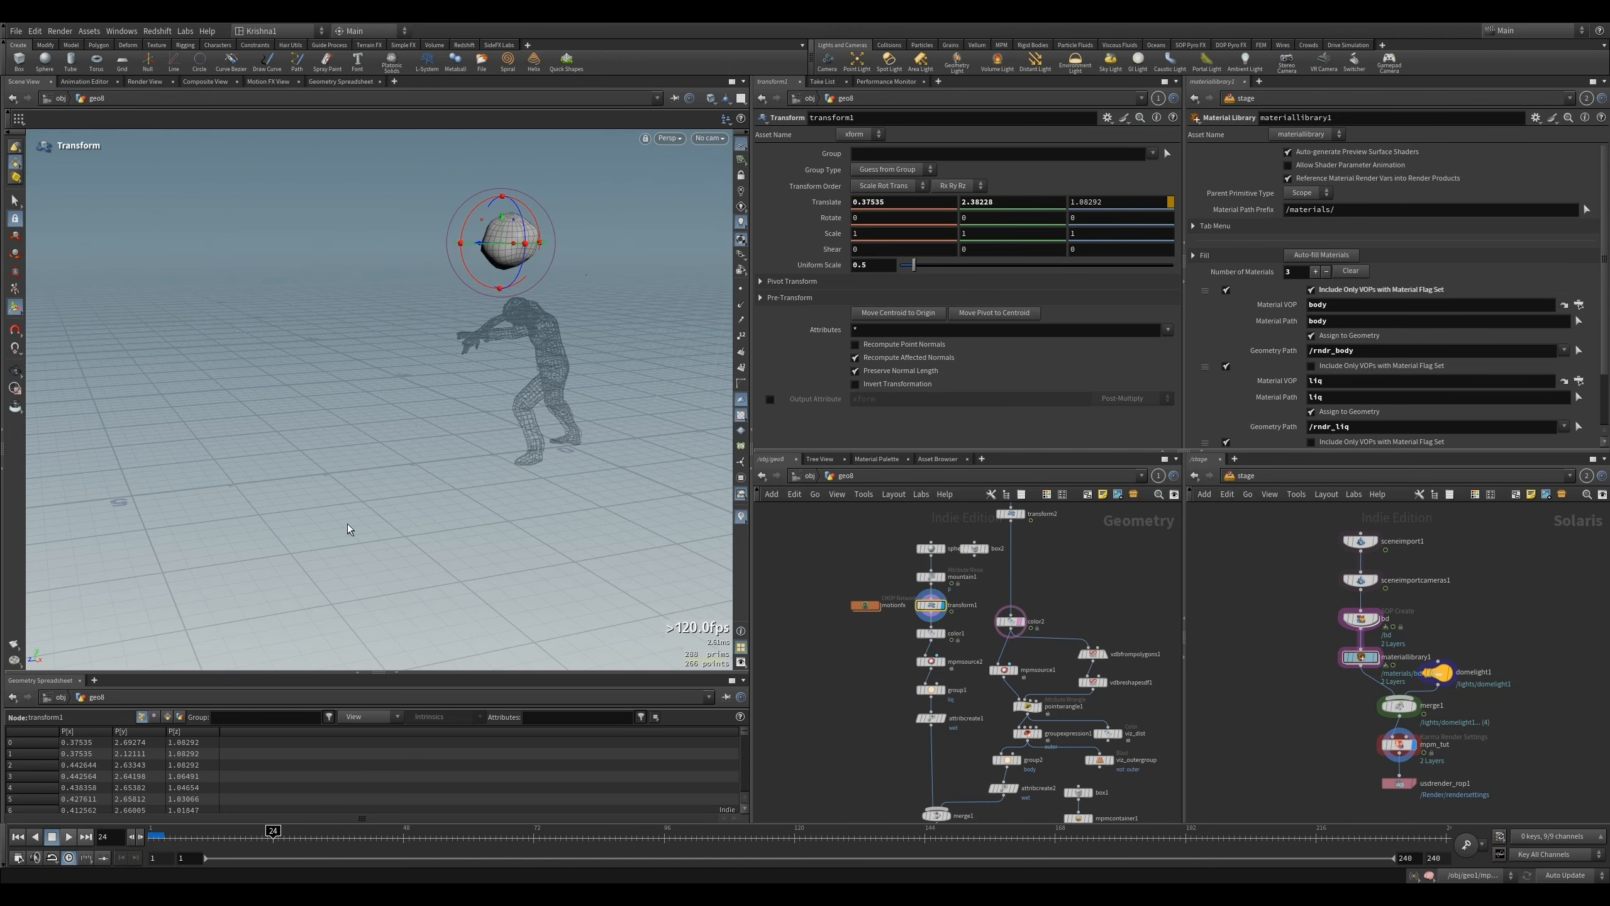
pyautogui.click(941, 664)
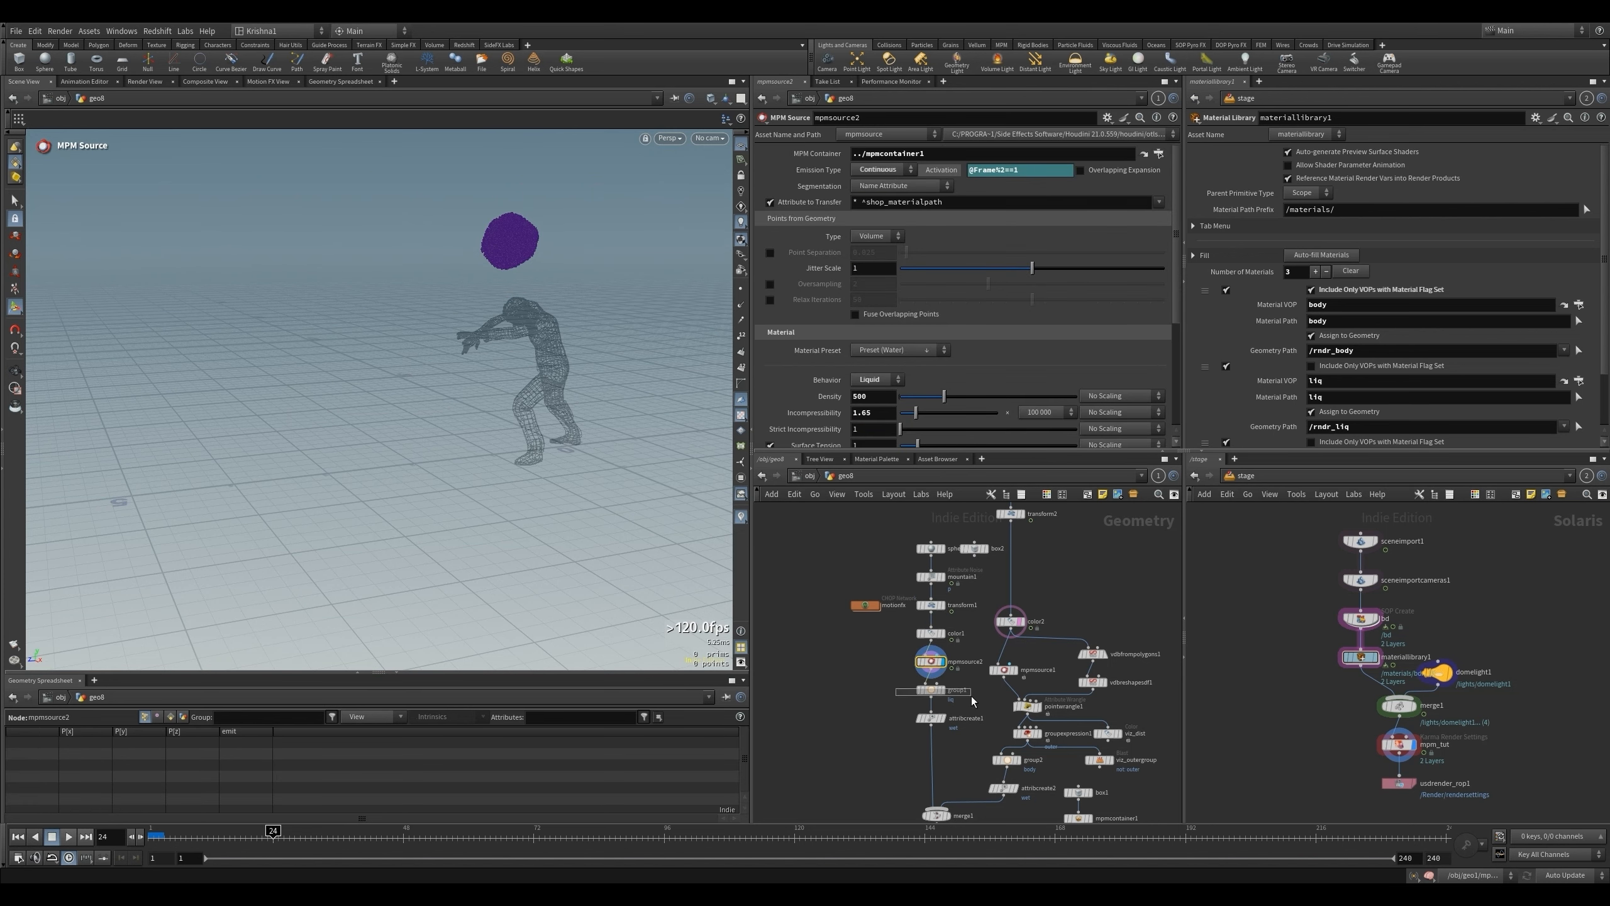
pyautogui.click(939, 722)
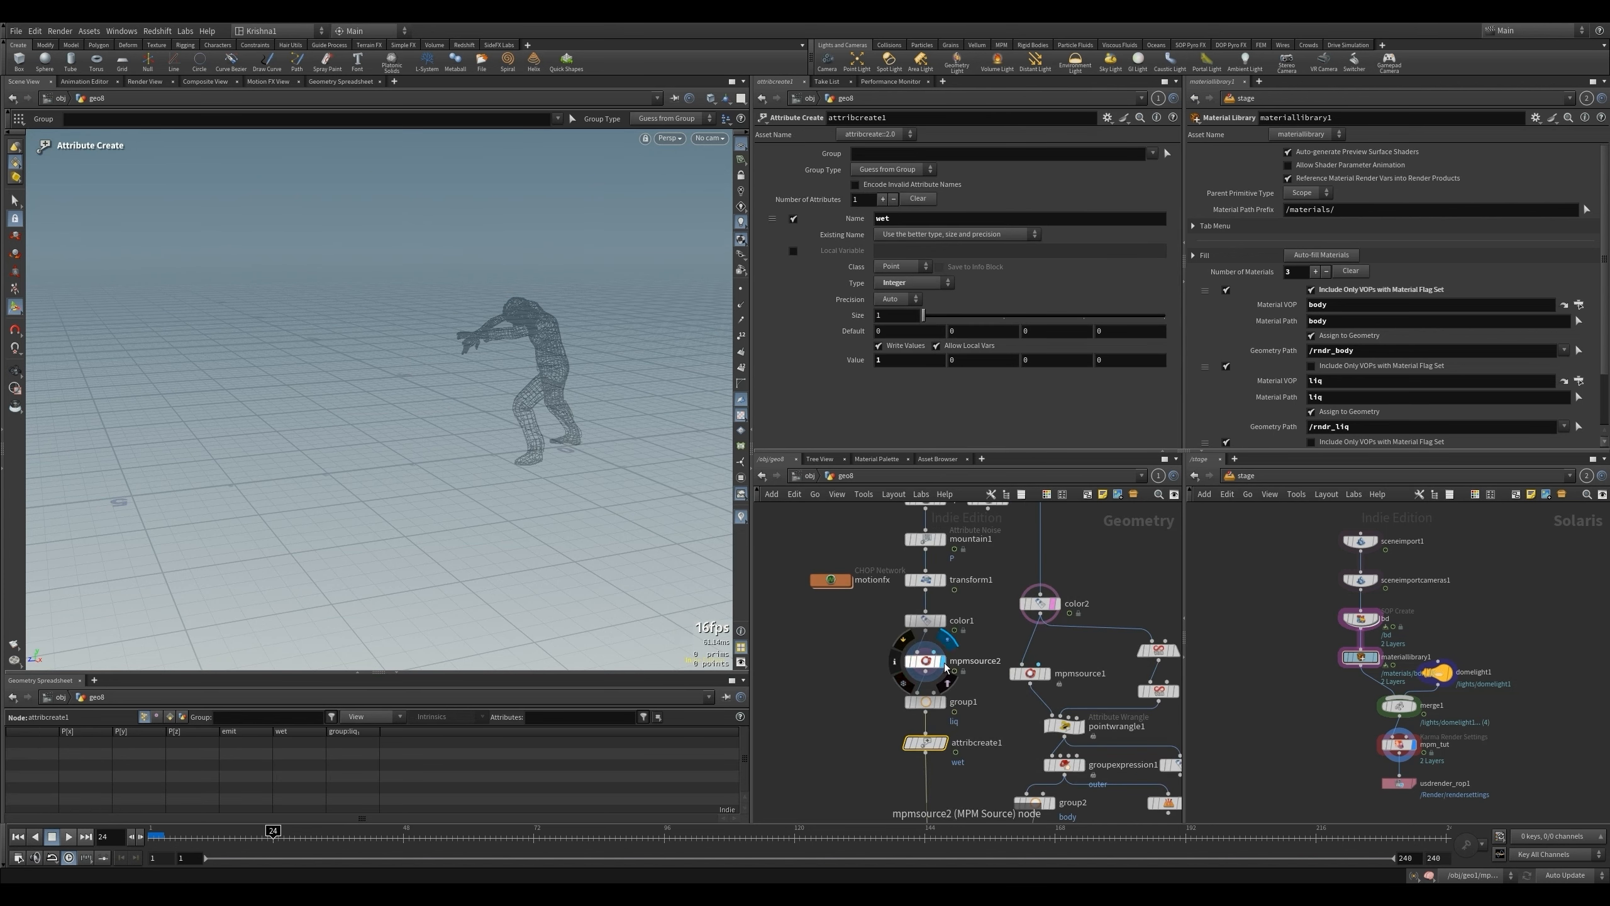
pyautogui.scroll(3, 941, 661)
pyautogui.click(925, 661)
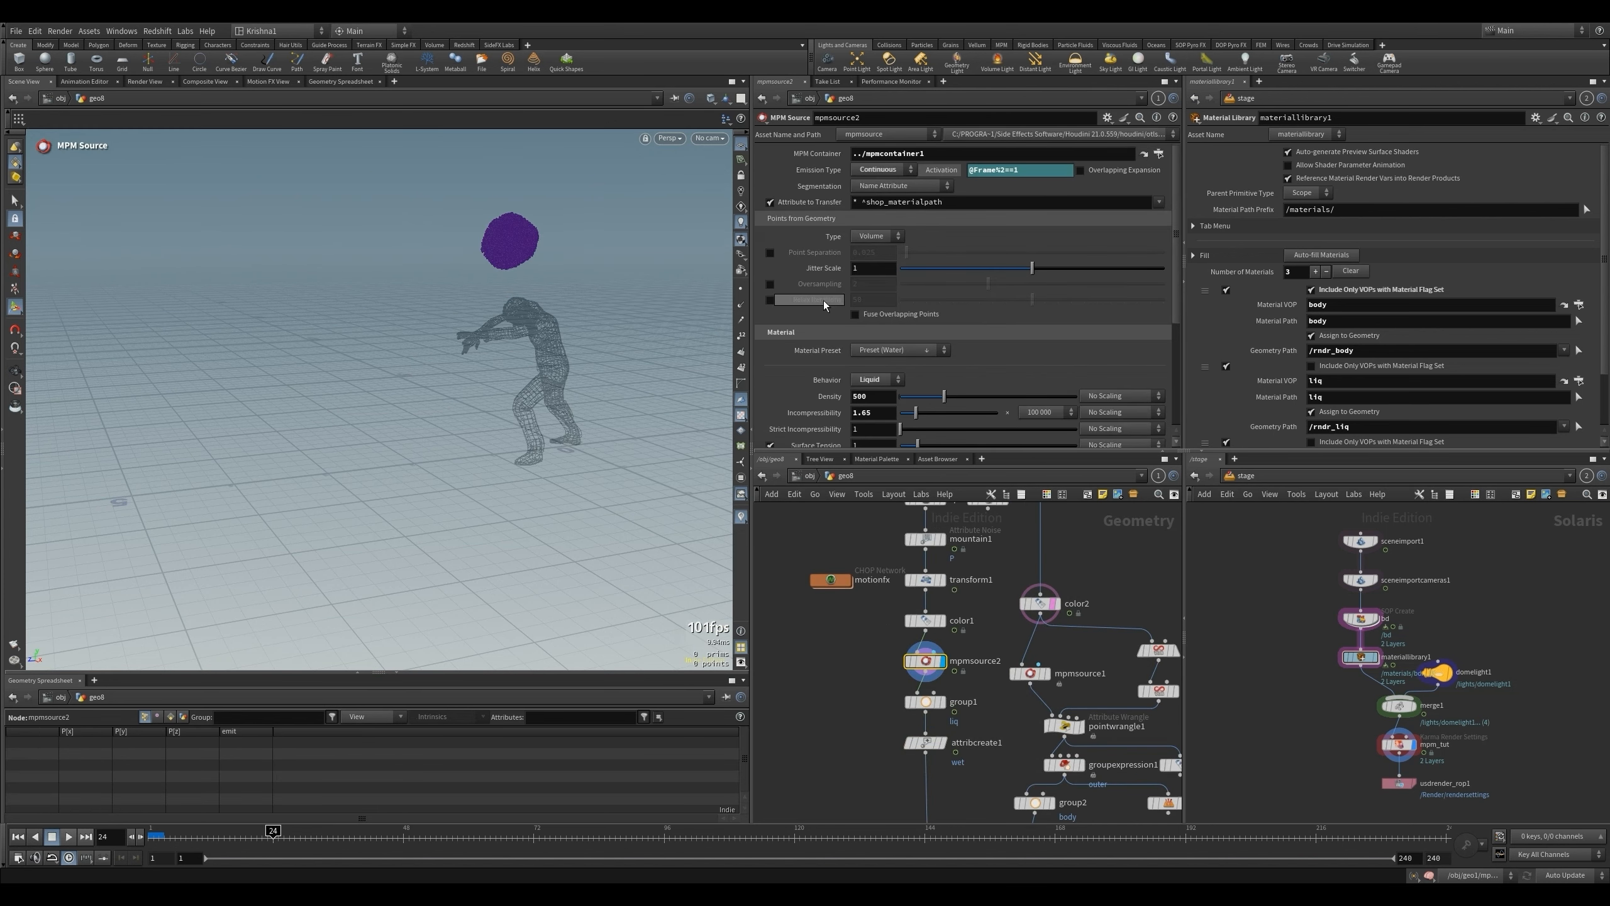
pyautogui.moveTo(995, 172); pyautogui.dragTo(1017, 172)
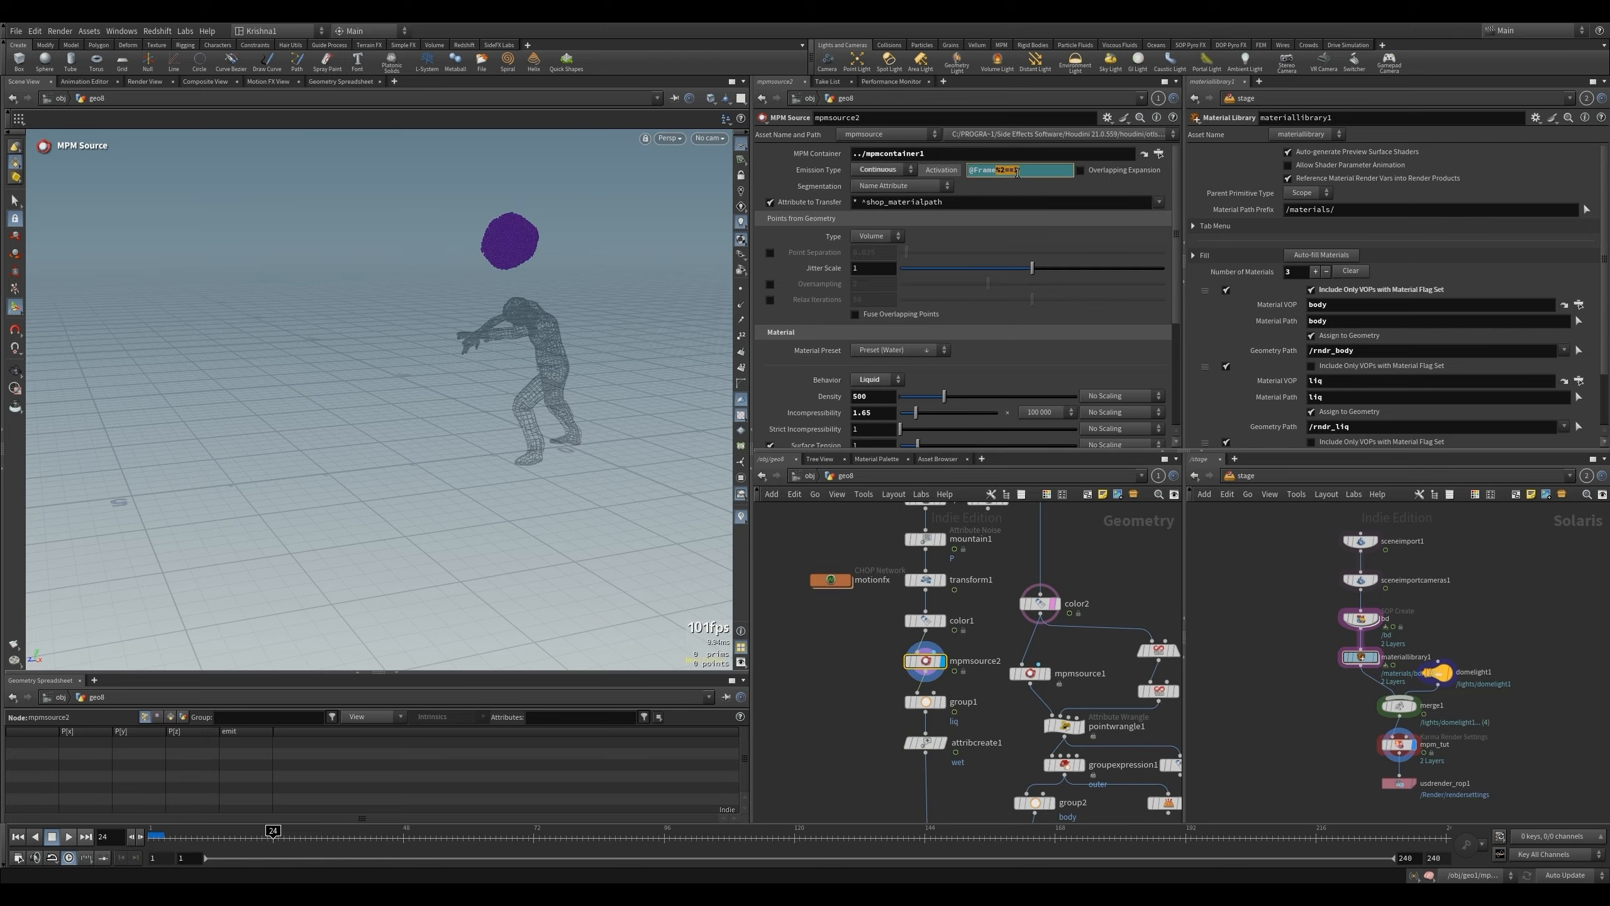
pyautogui.write('==')
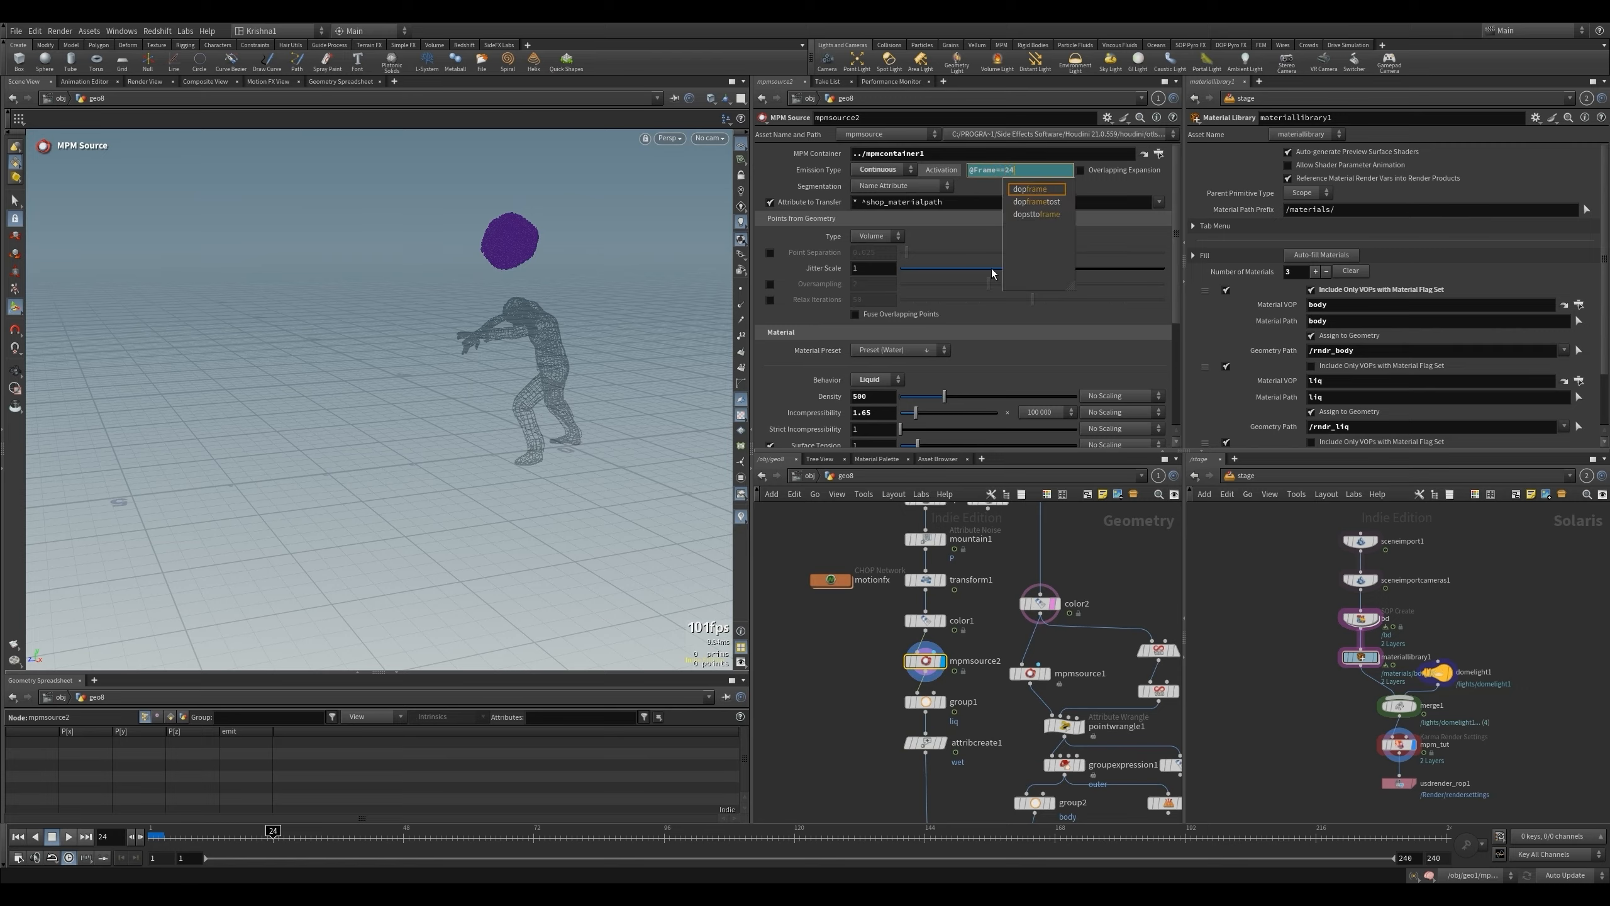
pyautogui.click(843, 680)
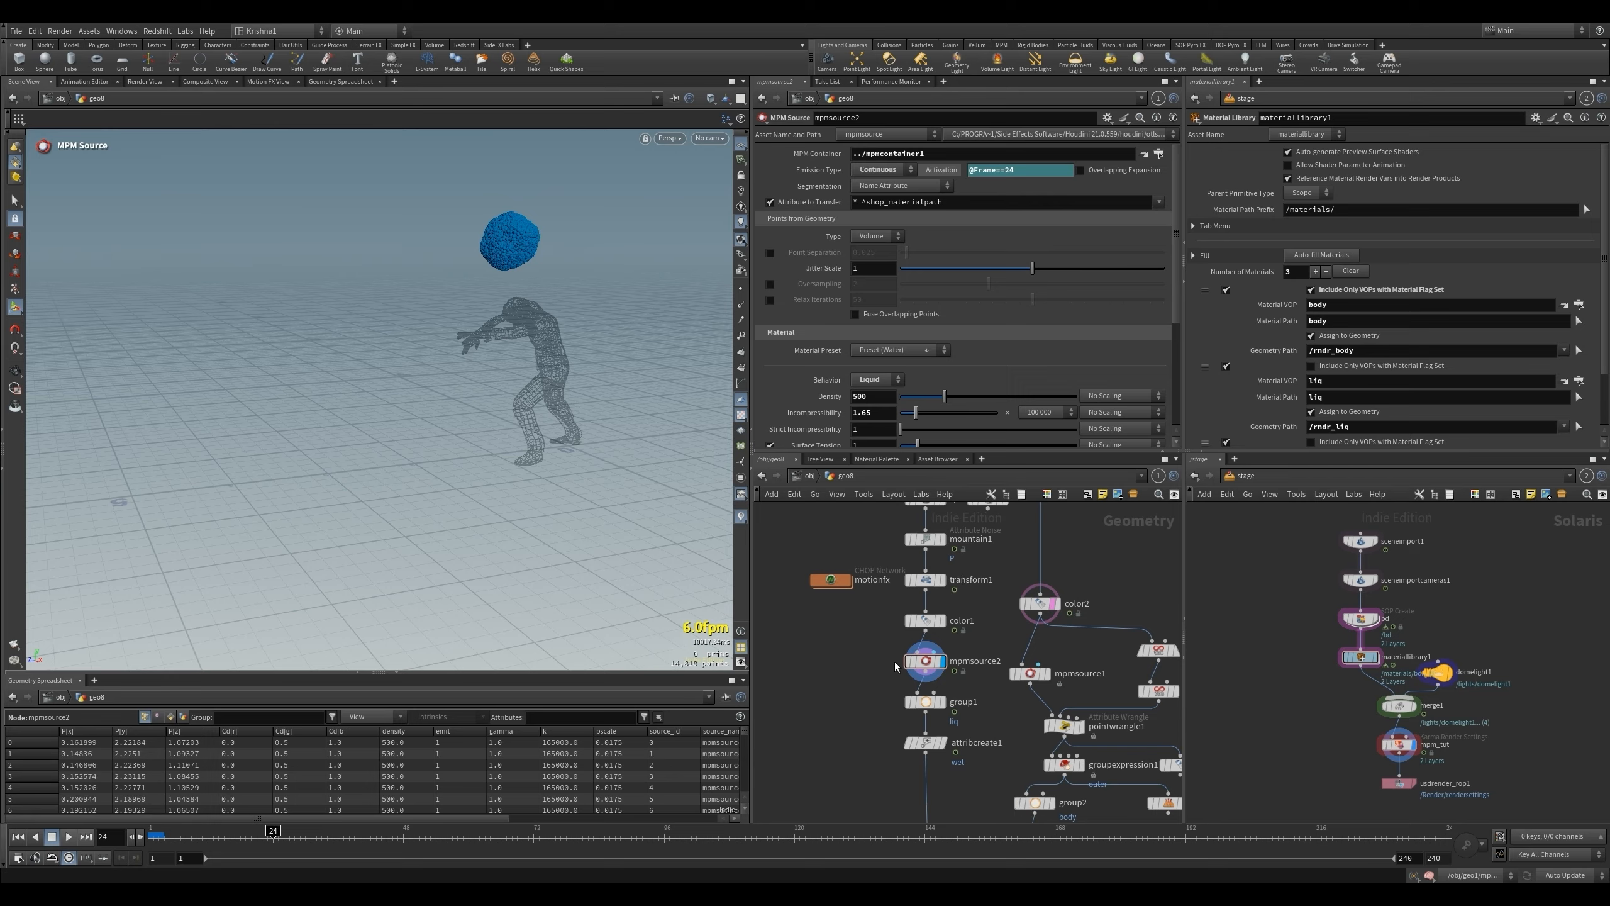
# - Return to the first frame, bypass the mpmcache node and display mpmsolver1
pyautogui.moveTo(925, 715)
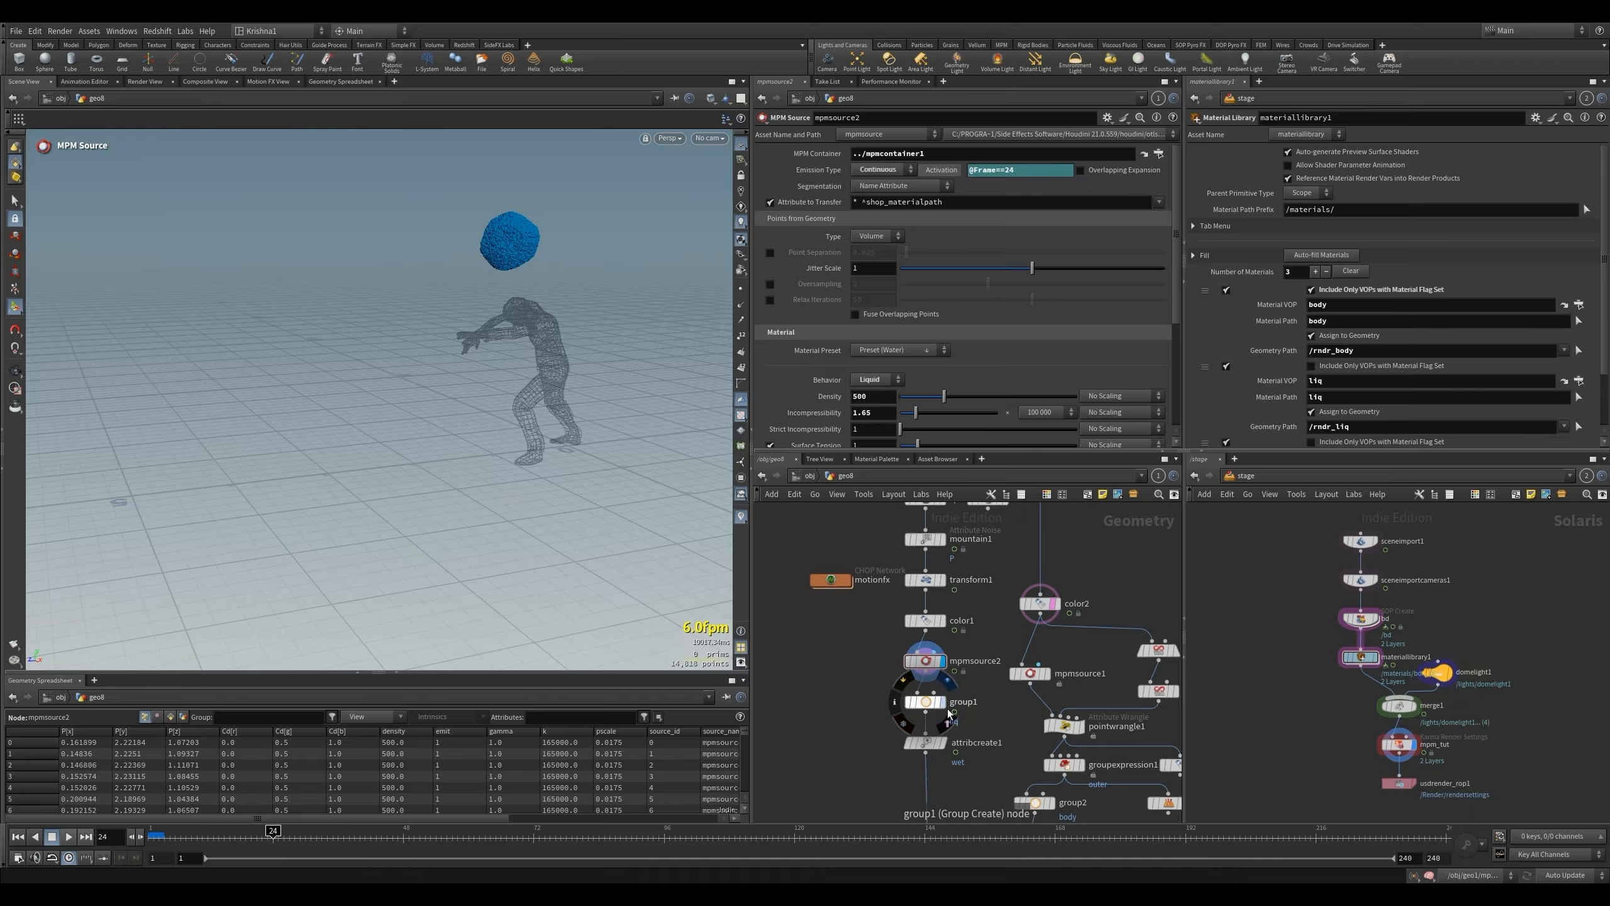
pyautogui.scroll(-5, 932, 649)
pyautogui.scroll(4, 989, 720)
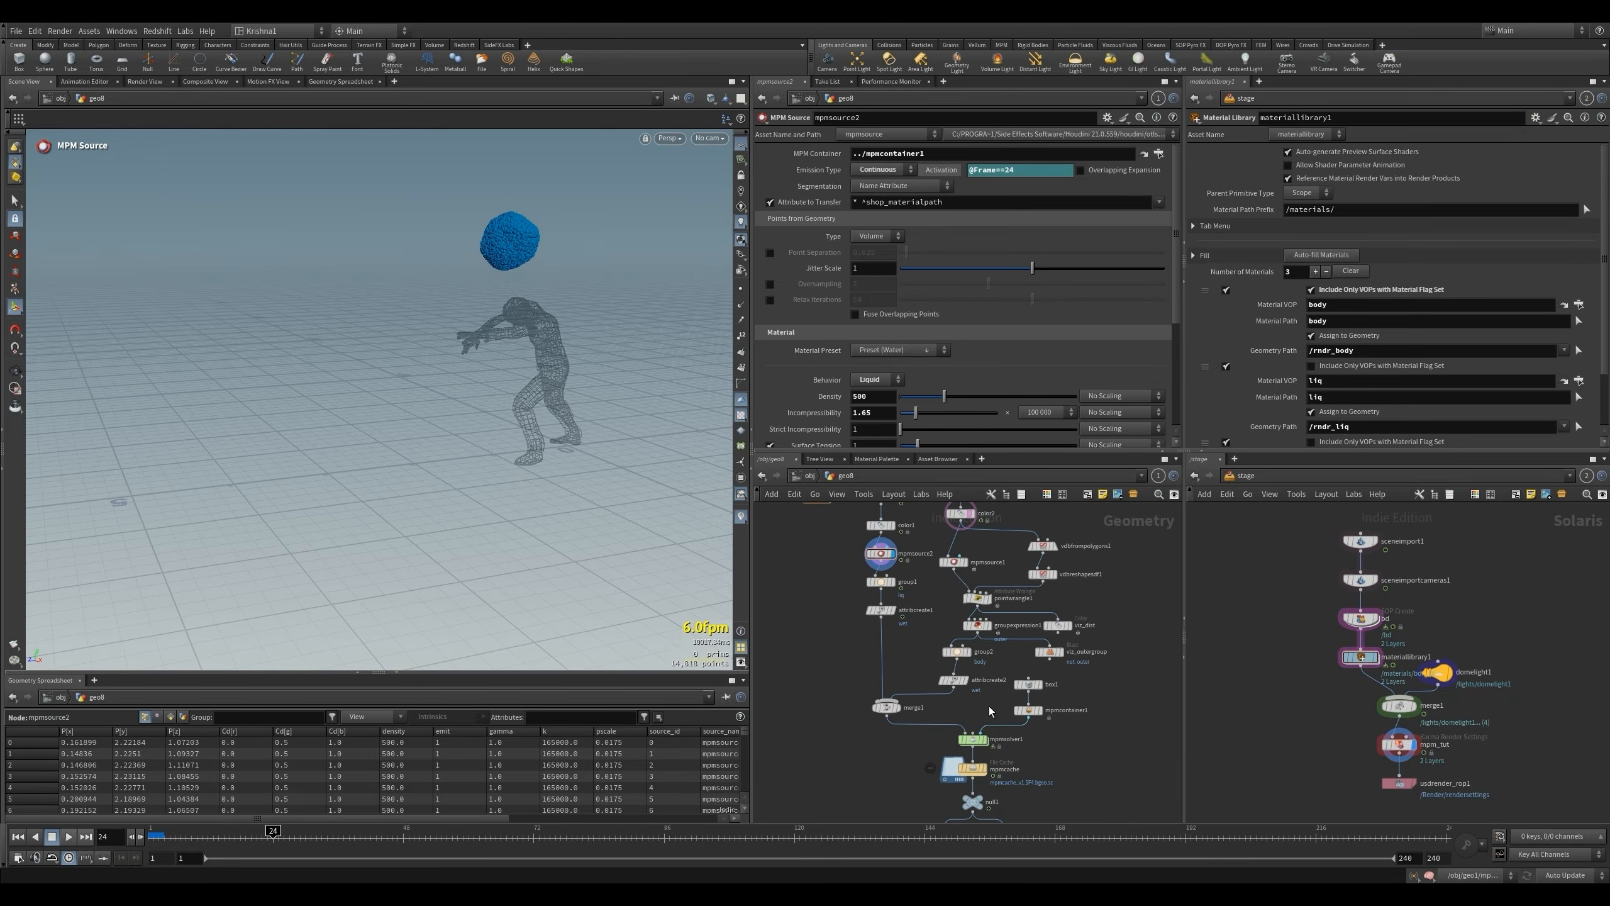
pyautogui.moveTo(989, 706); pyautogui.dragTo(997, 673, button='middle')
pyautogui.click(18, 836)
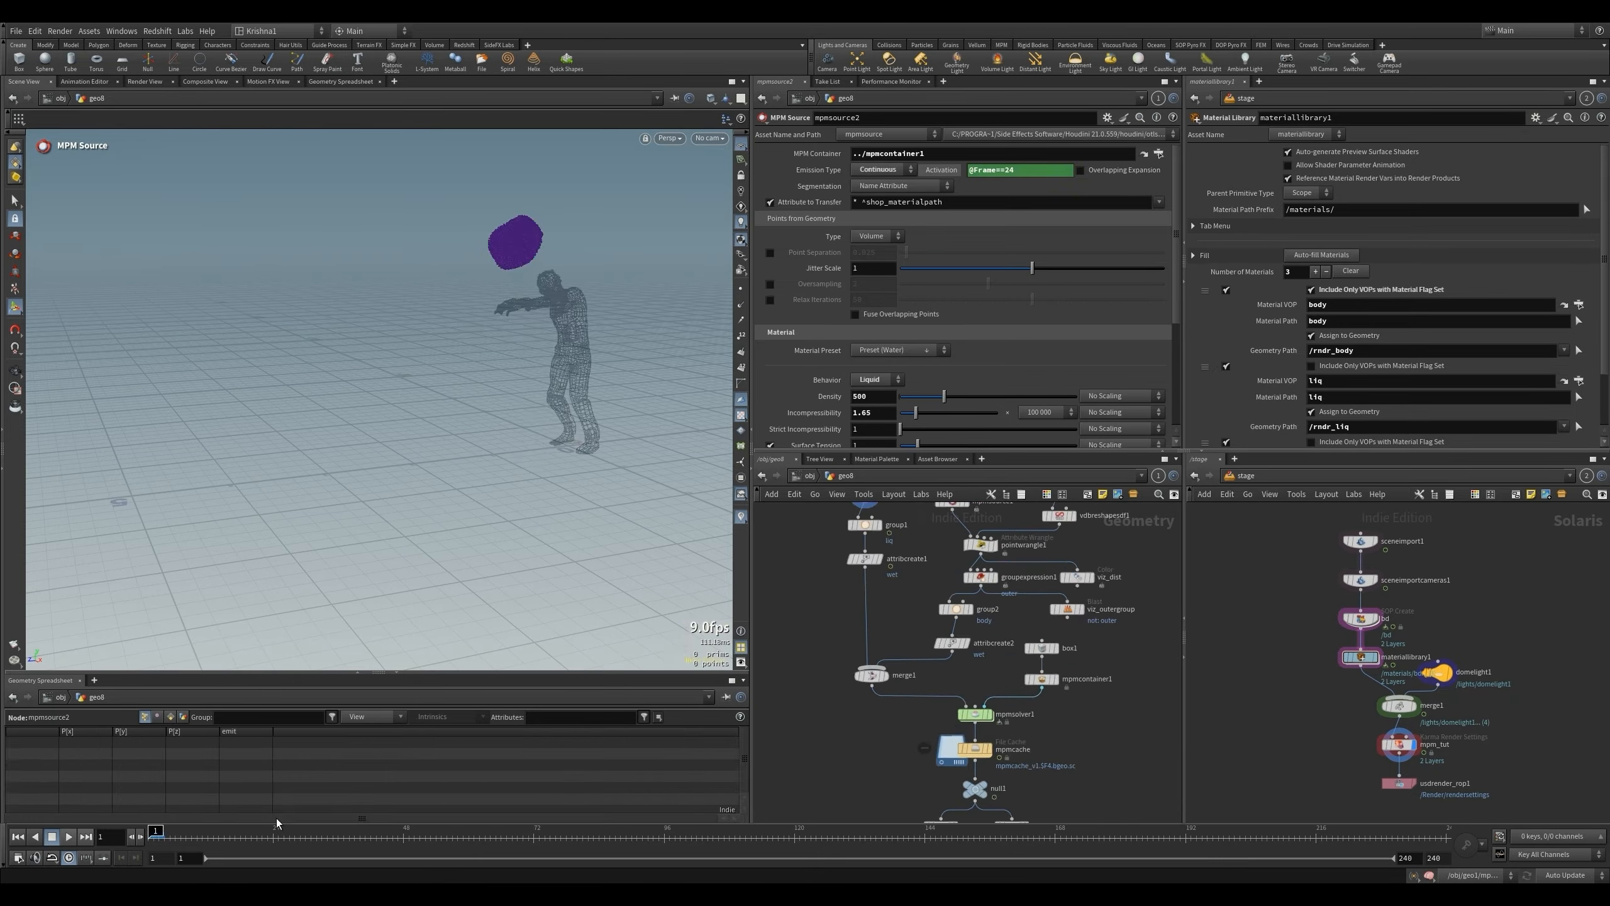
pyautogui.click(958, 730)
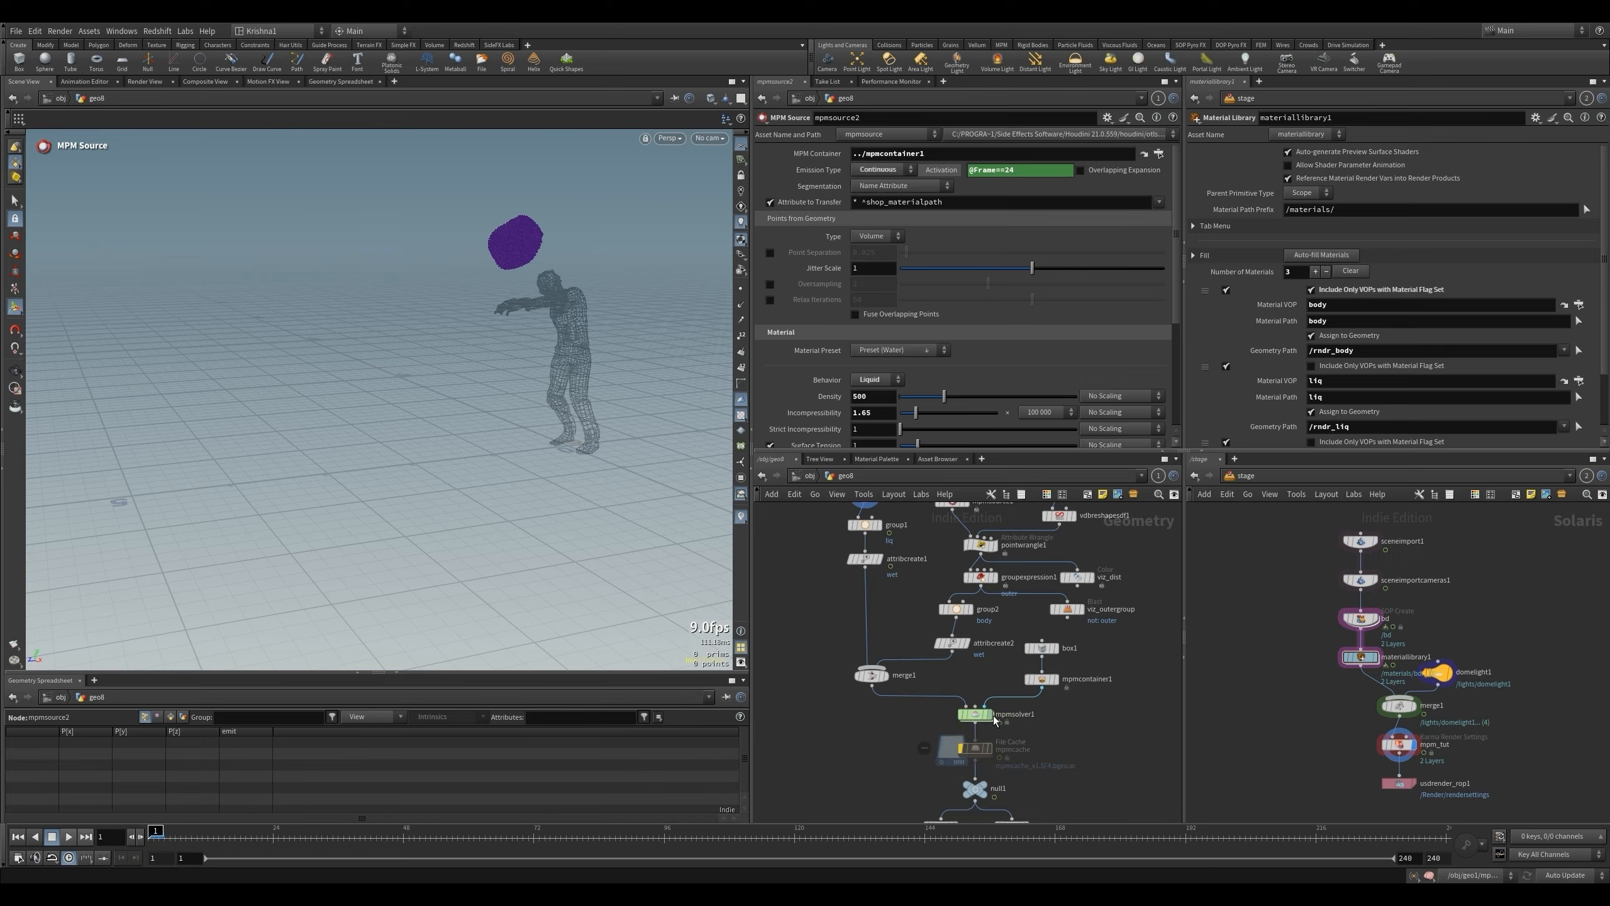
pyautogui.click(988, 716)
pyautogui.click(981, 719)
pyautogui.scroll(-3, 1058, 729)
pyautogui.scroll(3, 1043, 635)
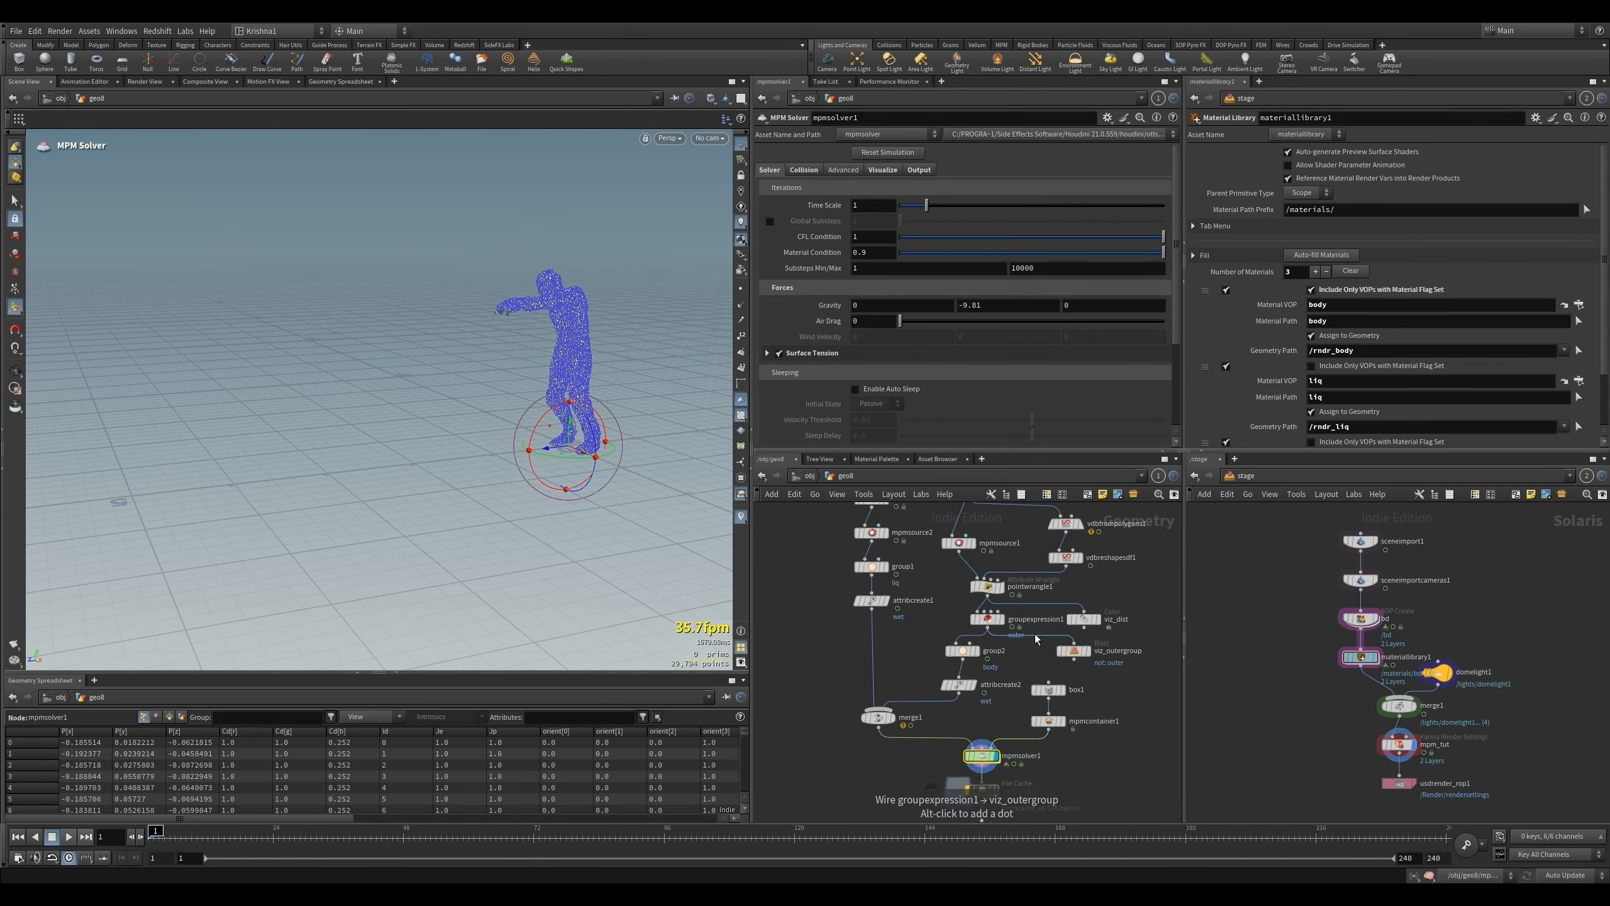
# - Inside the MPM solver, select the && i@group_outer==1 condition in popwrangle1's VEXpression, and return to the geometry network
pyautogui.moveTo(1143, 663); pyautogui.dragTo(1012, 702)
pyautogui.doubleClick(981, 755)
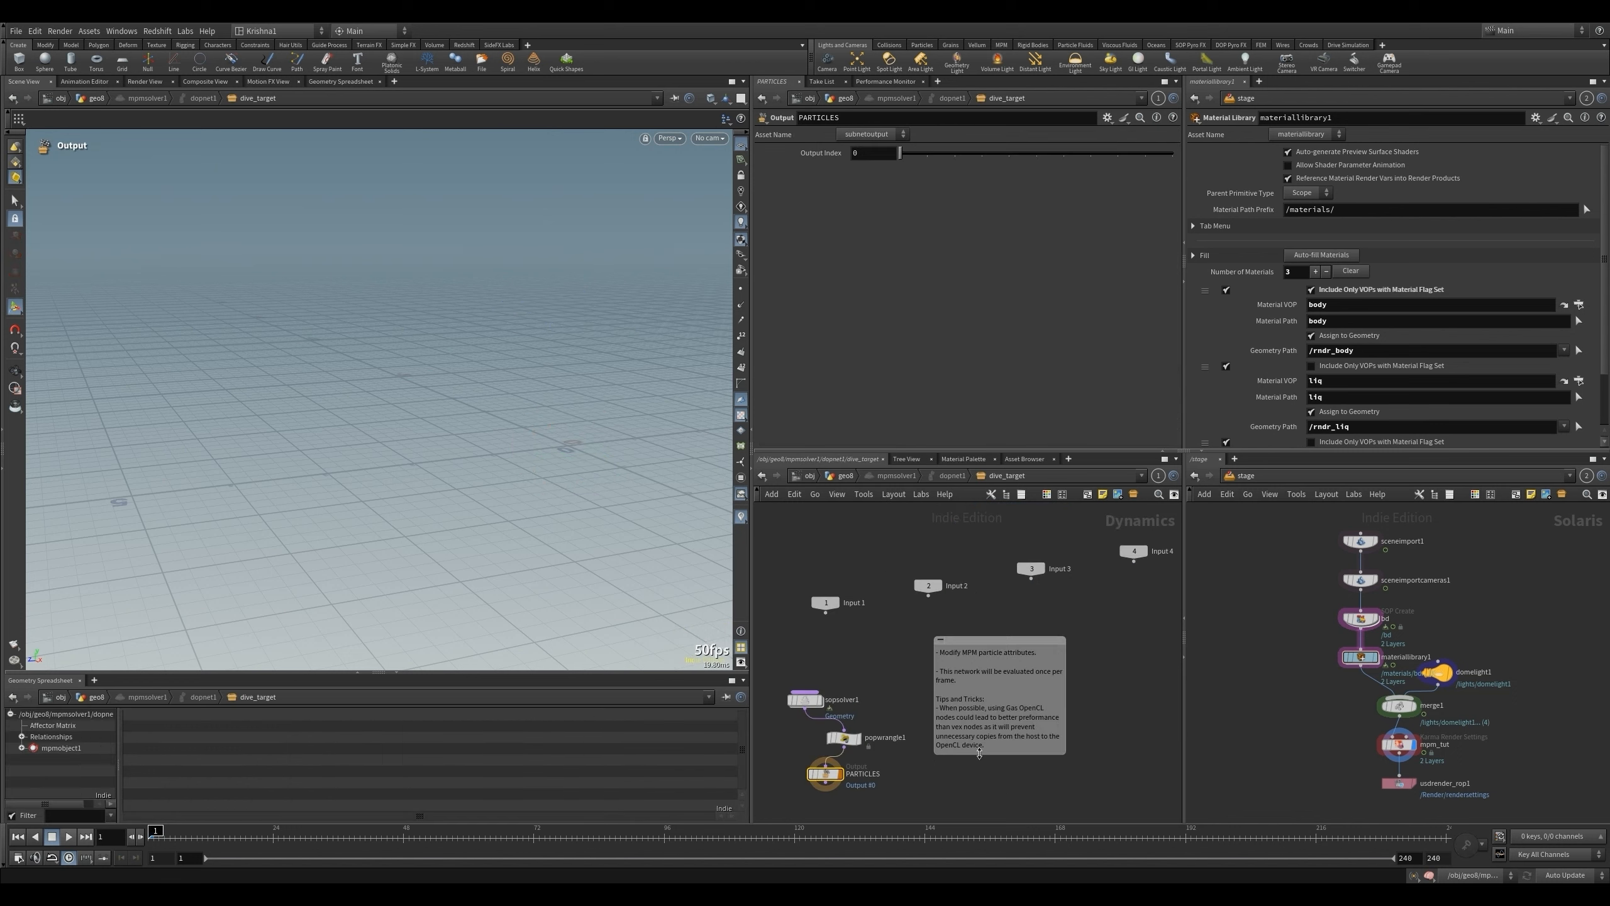
pyautogui.click(843, 738)
pyautogui.moveTo(920, 217); pyautogui.dragTo(829, 217)
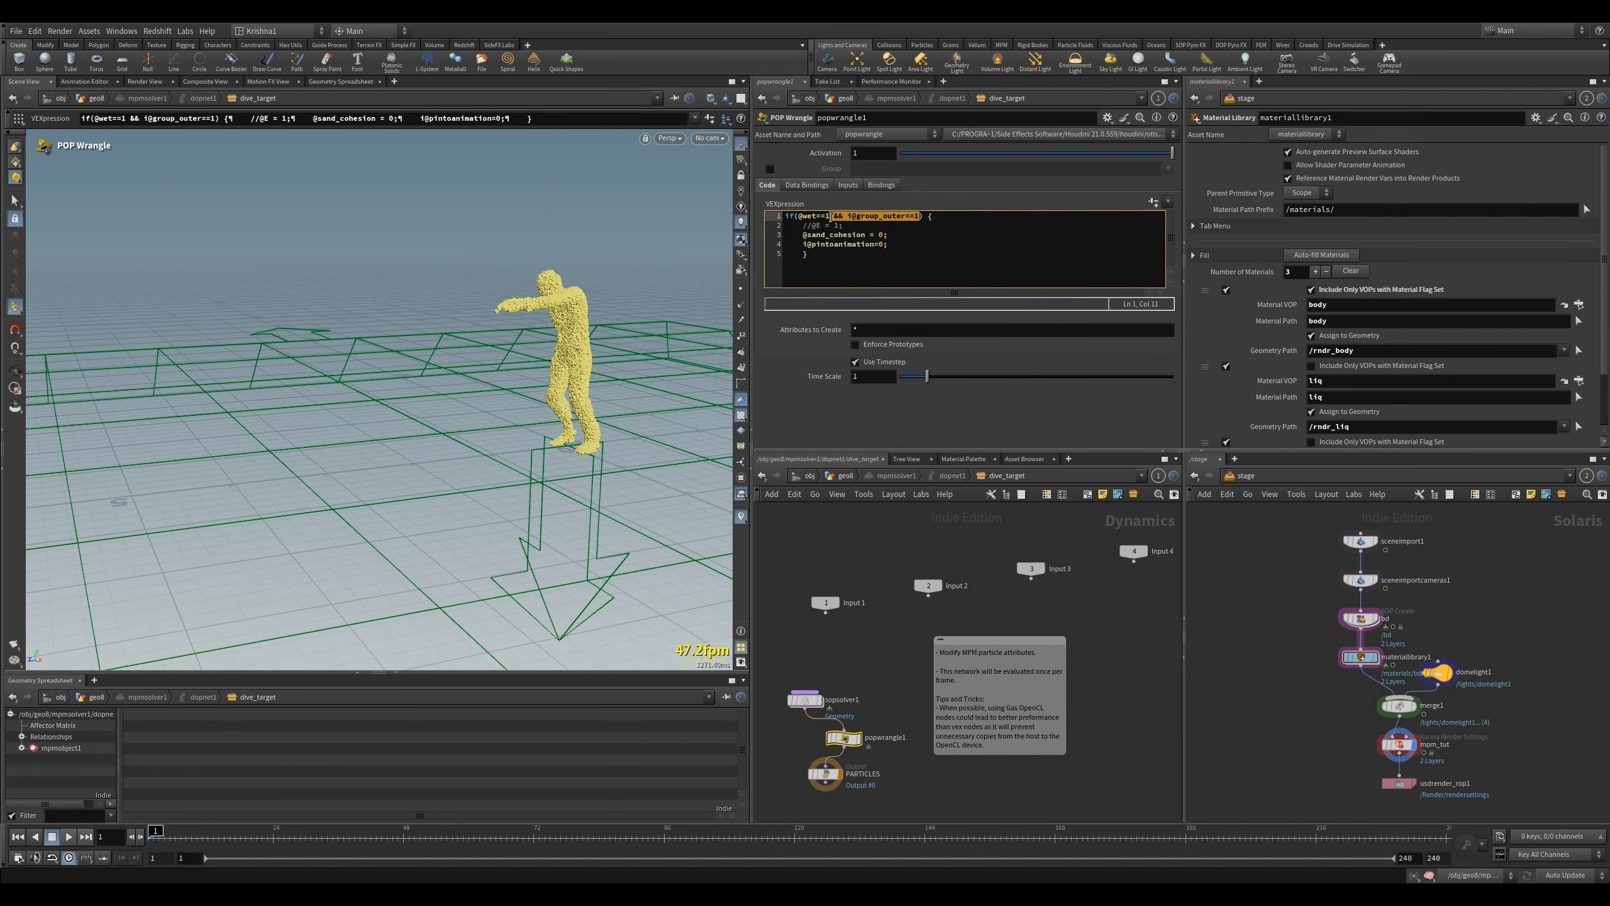
pyautogui.press('u')
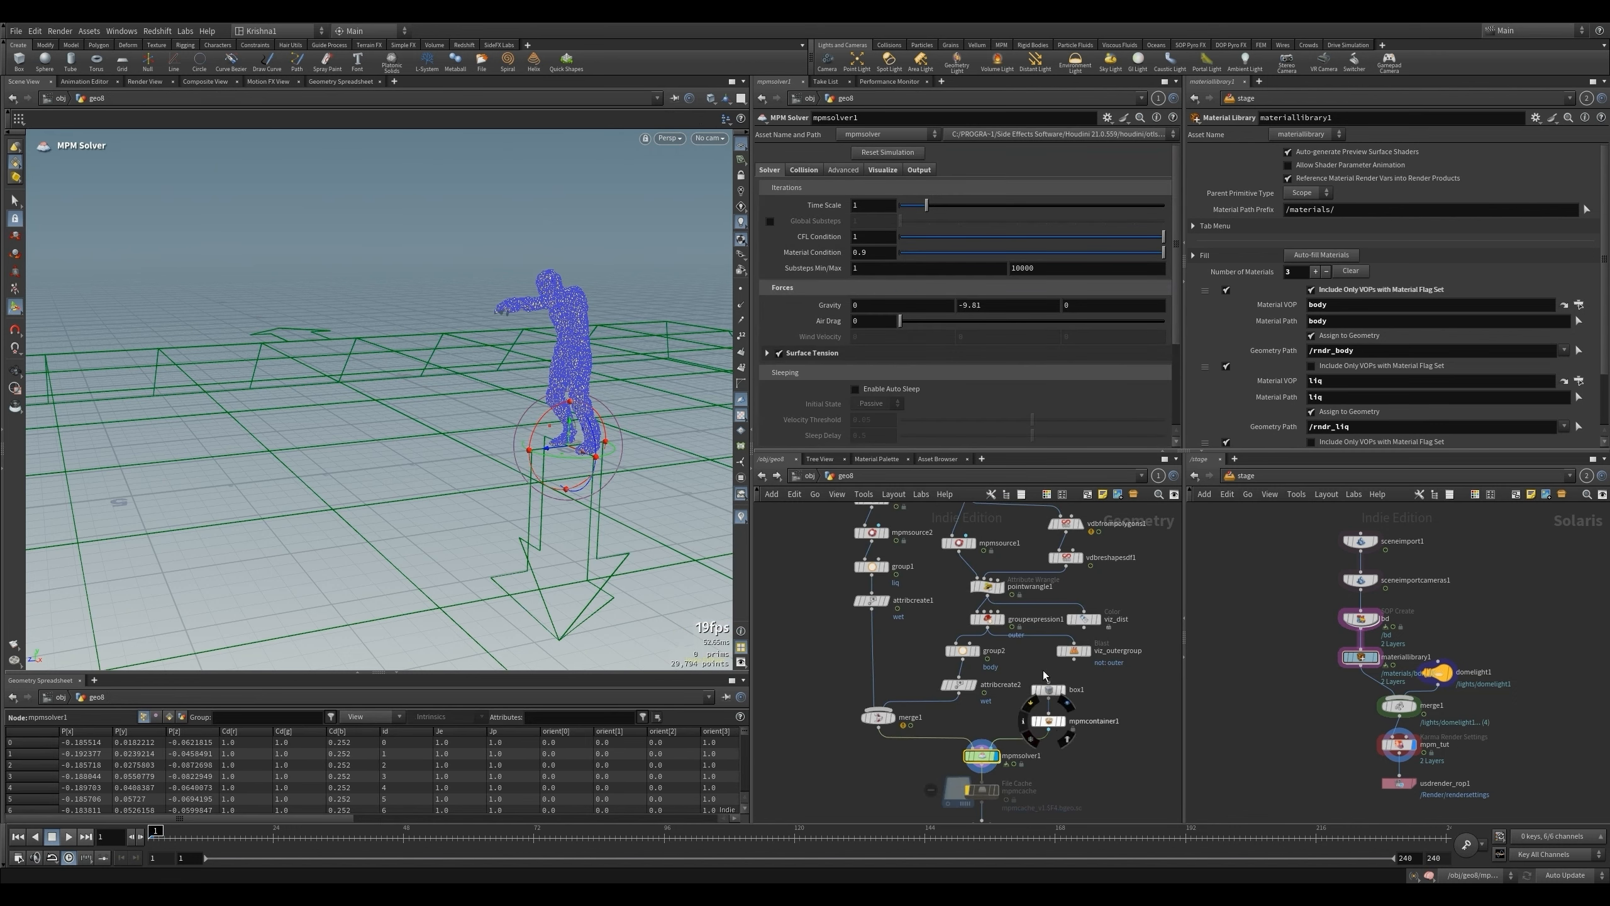
# - Delete the outer-group setup nodes between mpmsource1 and group2: viz_outergroup, groupexpression1, viz_dist, pointwrangle1 and the two VDB nodes
pyautogui.moveTo(1131, 668); pyautogui.dragTo(1077, 647)
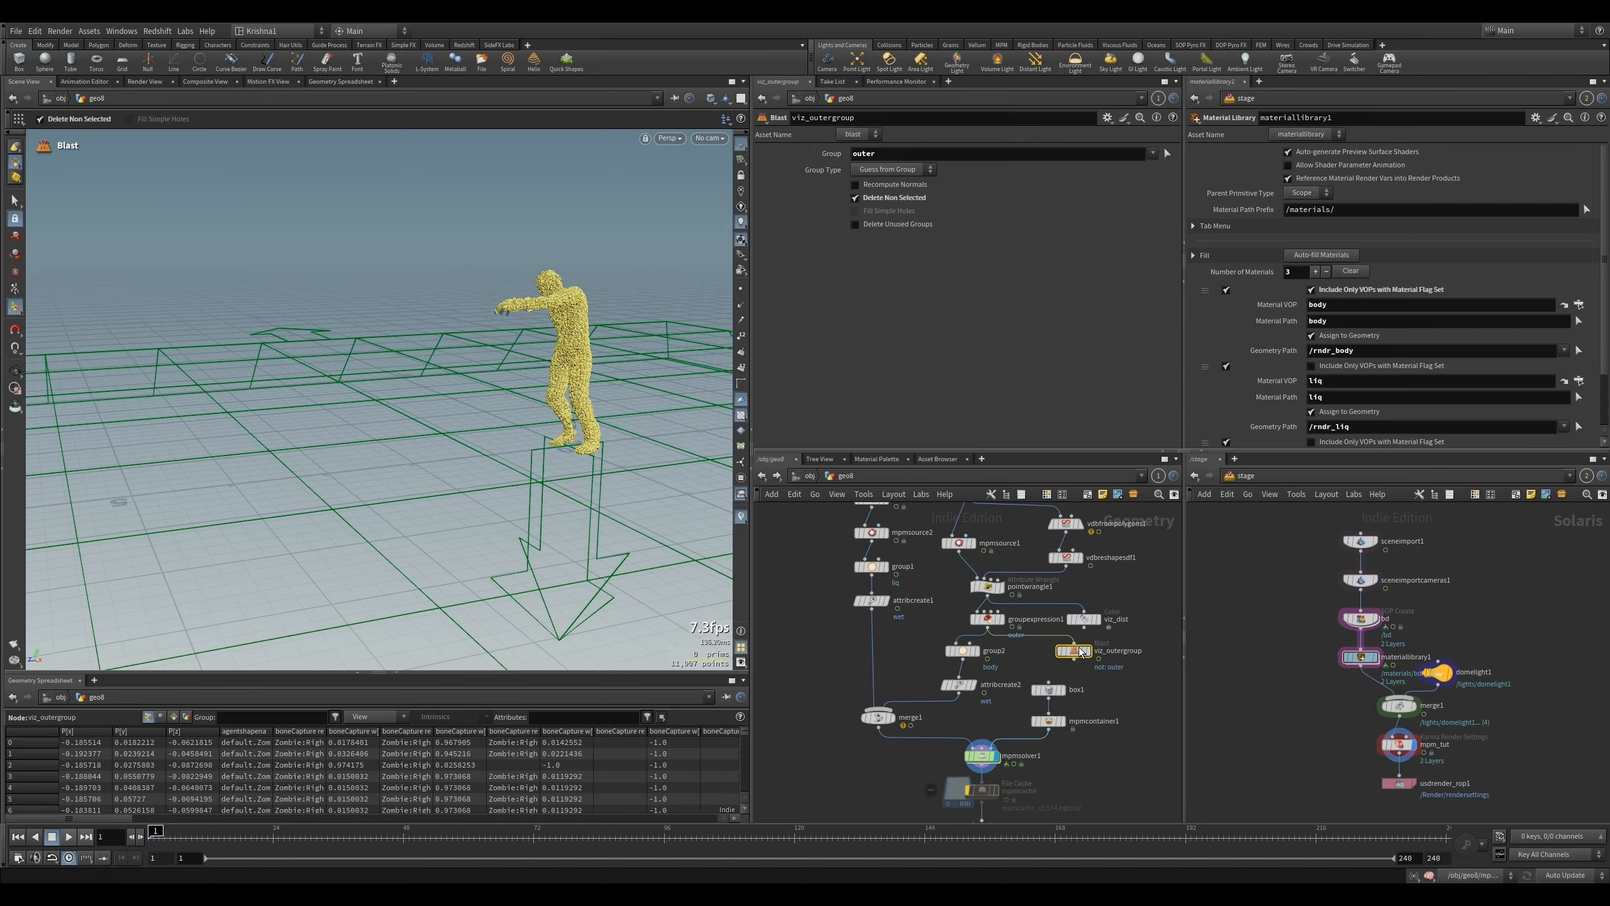
pyautogui.press('Delete')
pyautogui.moveTo(950, 616); pyautogui.dragTo(1124, 621)
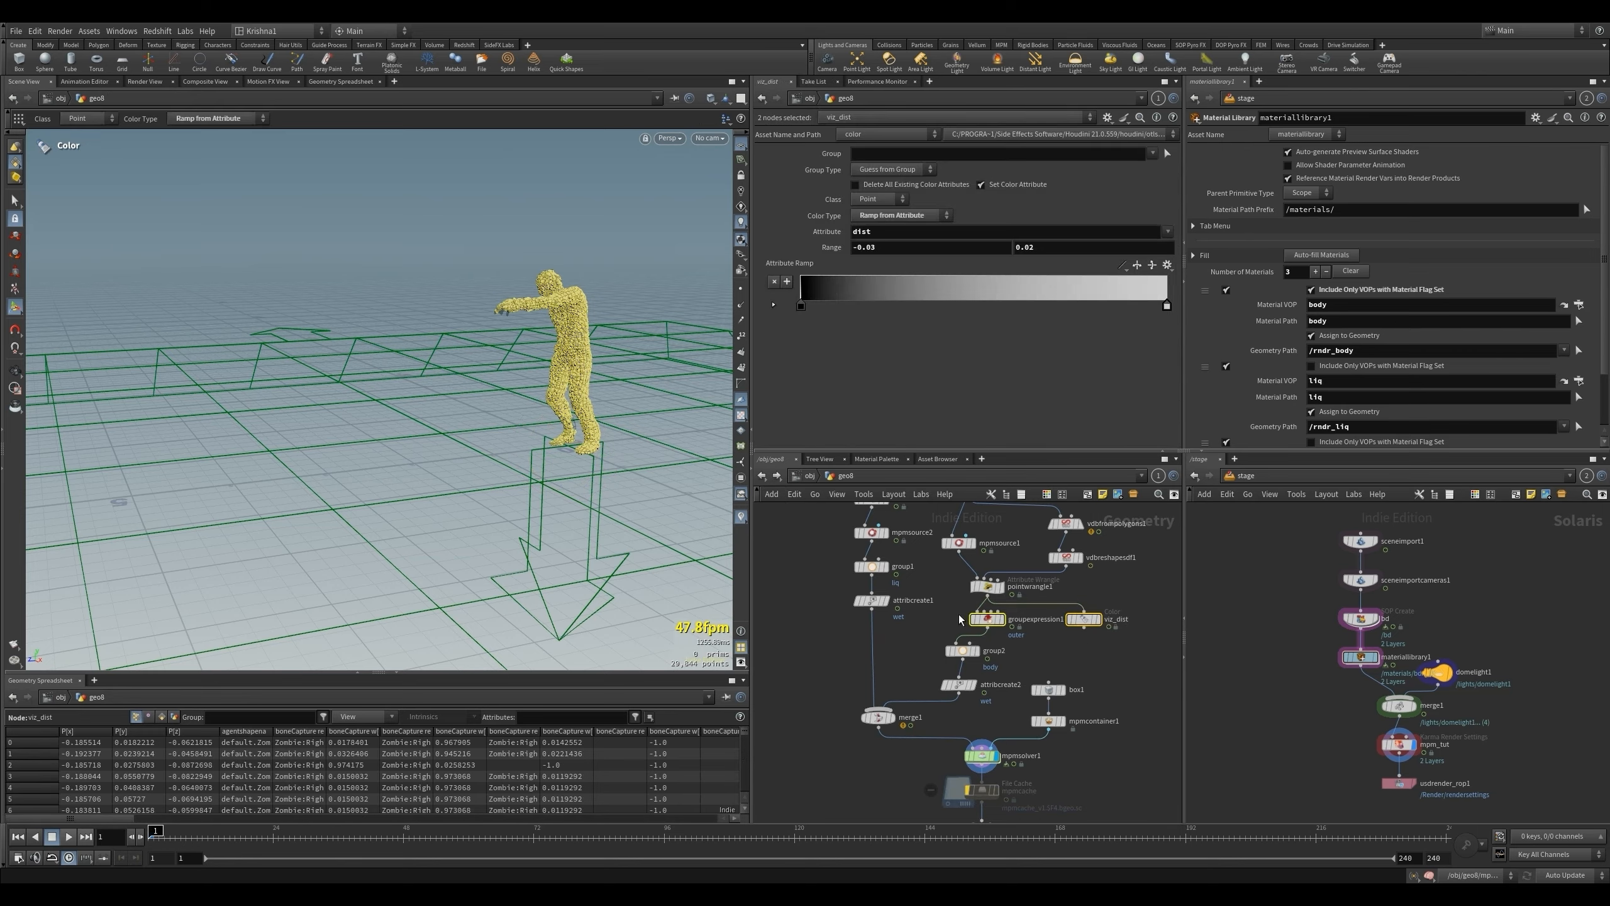
pyautogui.keyDown('shift'); pyautogui.moveTo(959, 613); pyautogui.dragTo(997, 583); pyautogui.keyUp('shift')
pyautogui.press('Delete')
pyautogui.scroll(-1, 1069, 646)
pyautogui.moveTo(1080, 623); pyautogui.dragTo(1073, 534)
pyautogui.press('Delete')
# - Play the simulation from mpmsolver1 to check the simplified setup
pyautogui.moveTo(966, 709); pyautogui.dragTo(977, 724, button='middle')
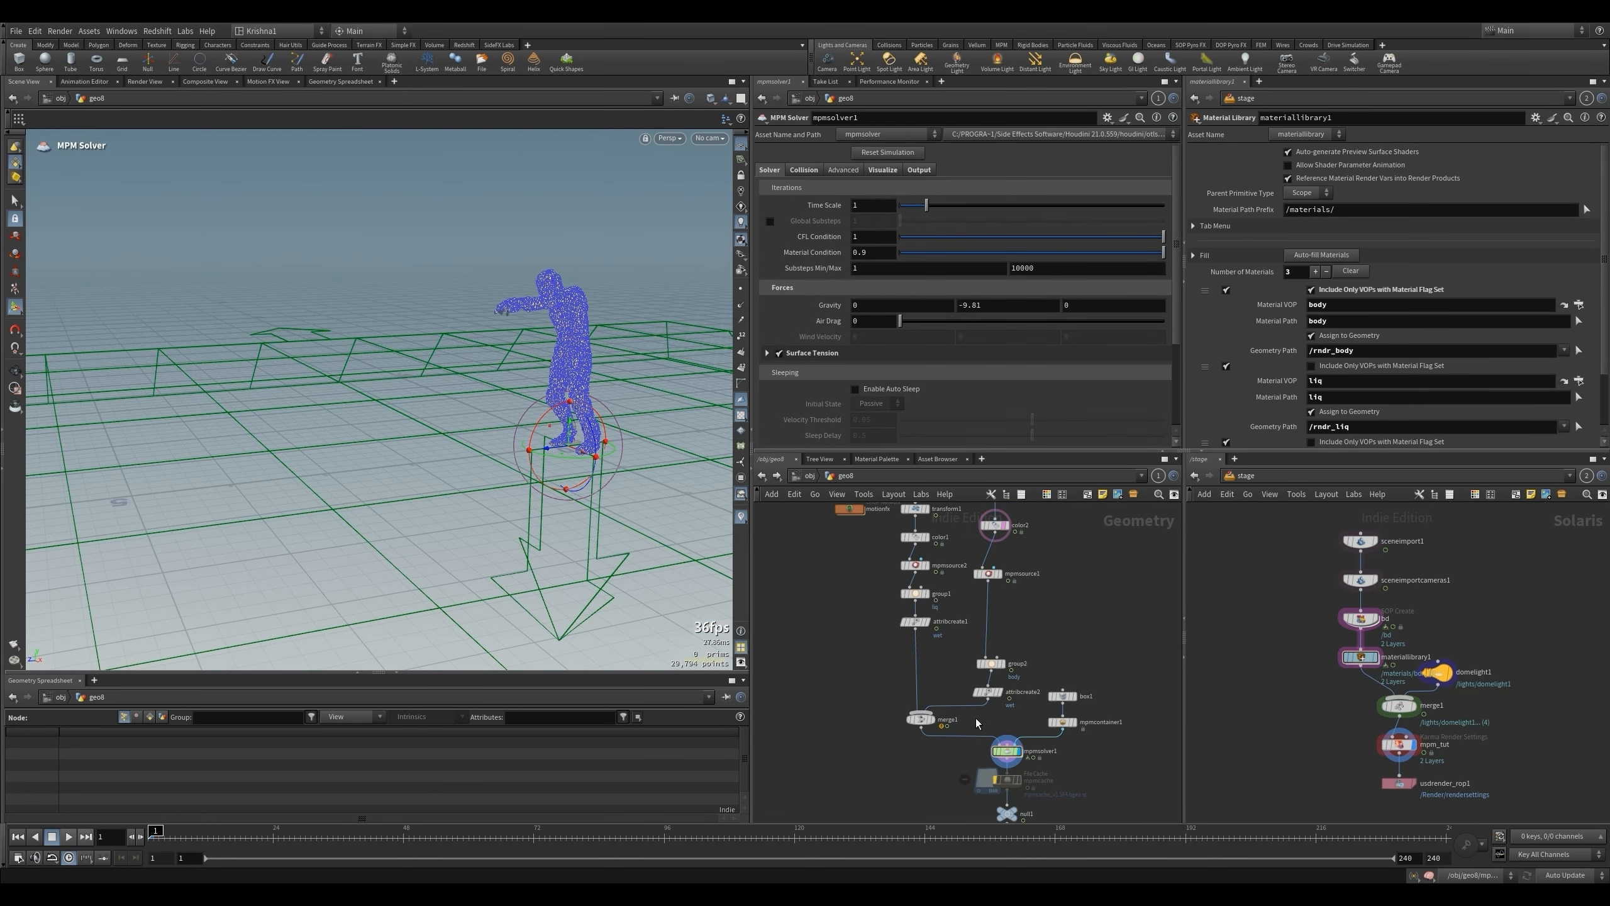
pyautogui.click(1002, 749)
pyautogui.press('Up')
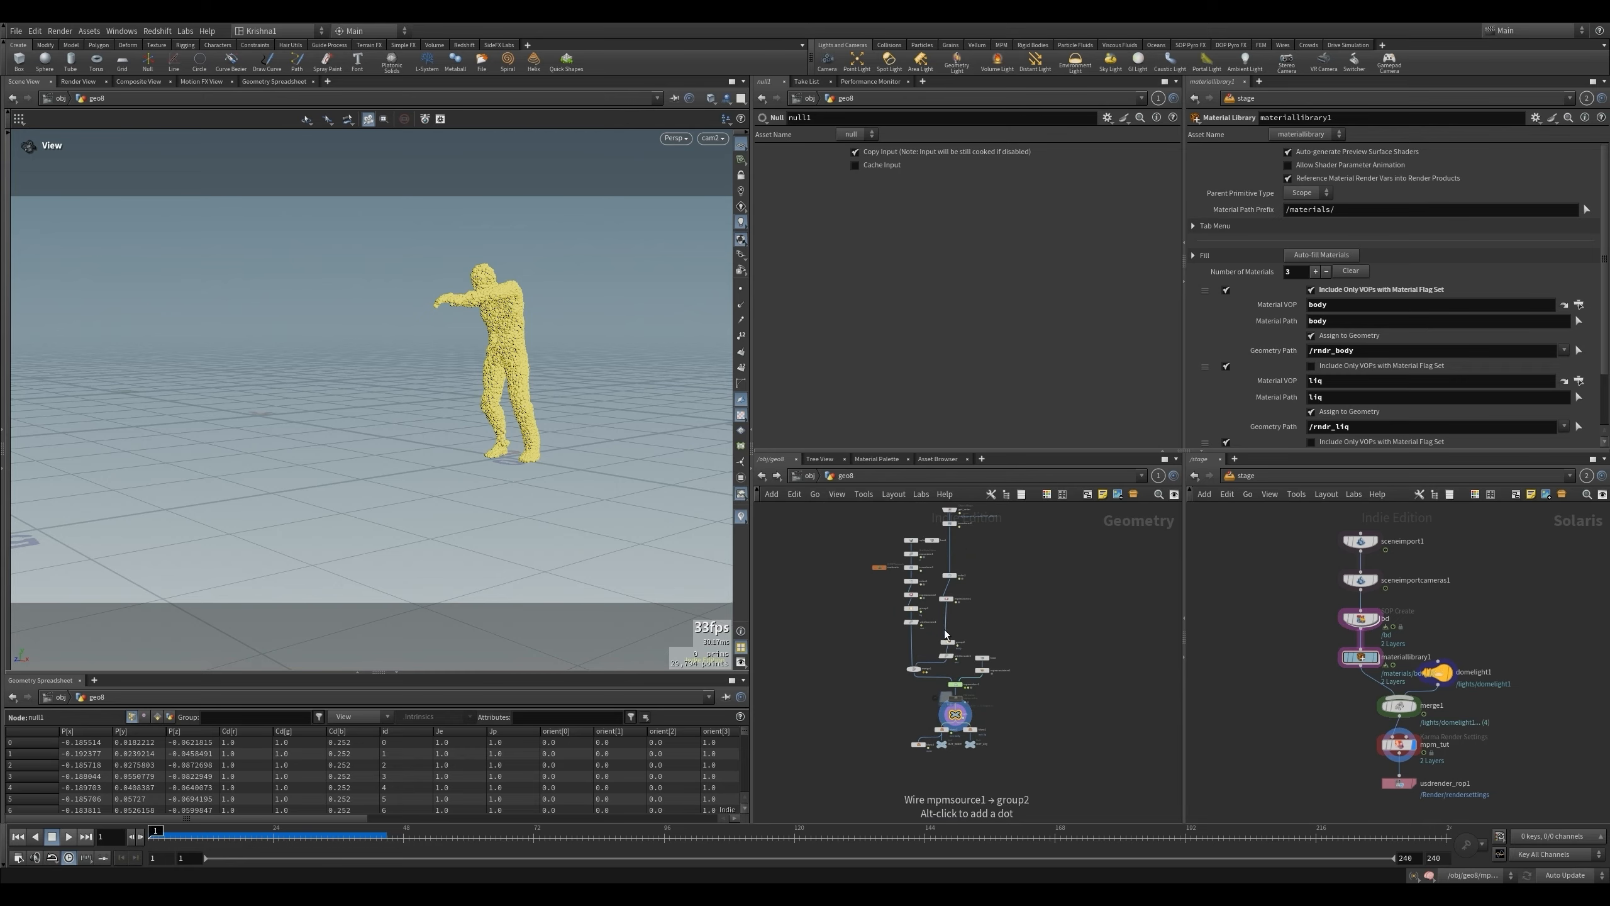
# - Set sphere1's Uniform Scale to 0.5
pyautogui.scroll(2, 853, 561)
pyautogui.click(907, 522)
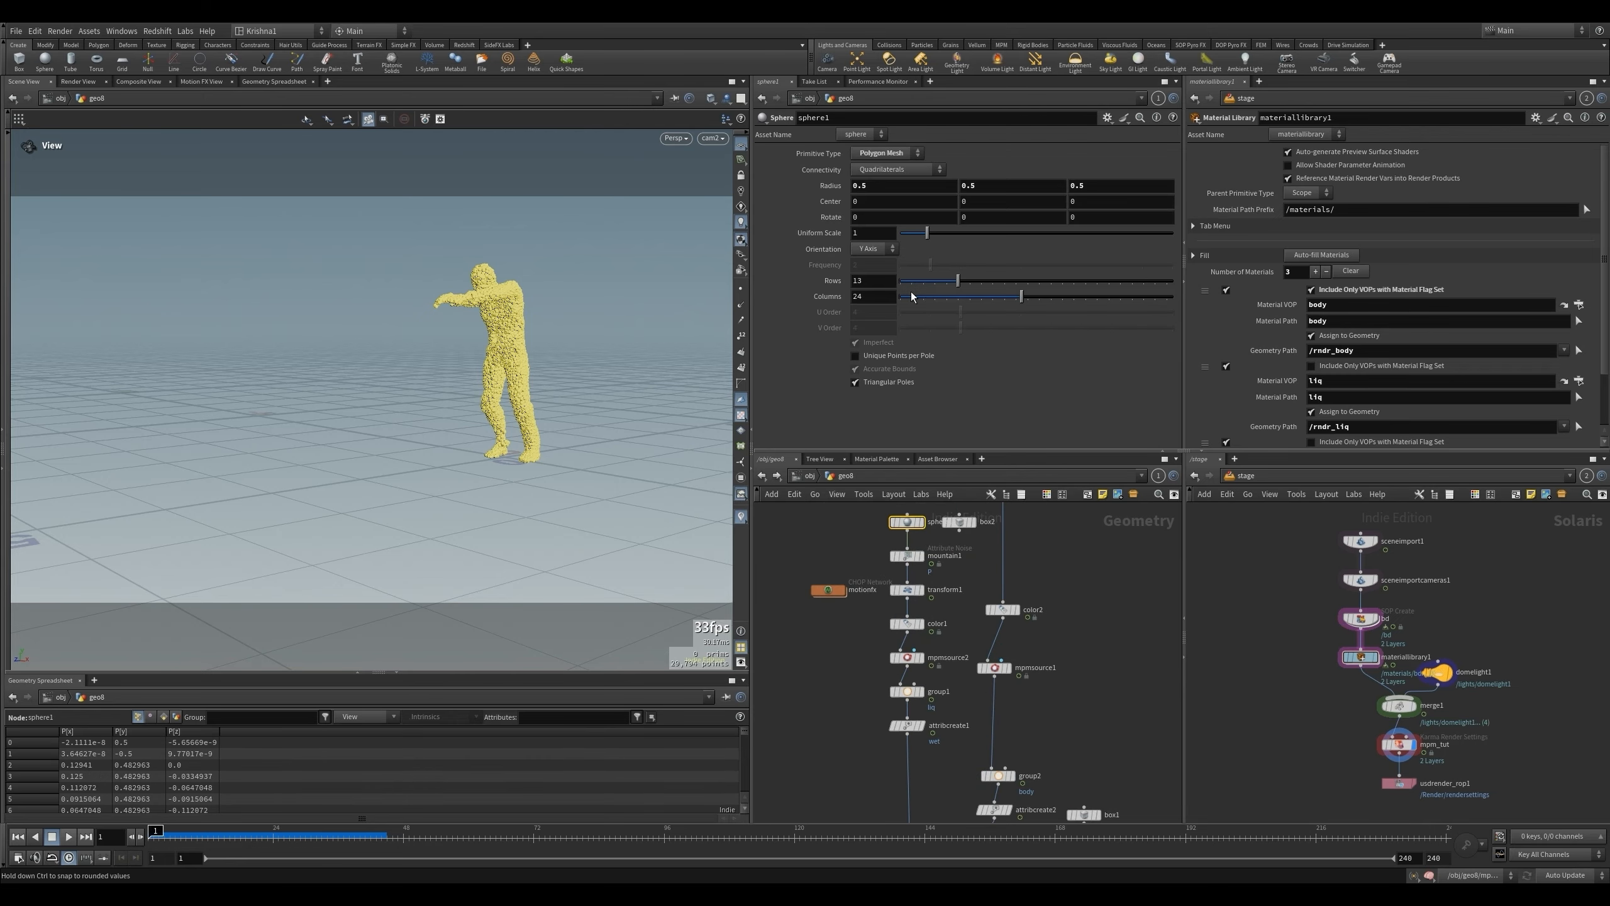
pyautogui.click(875, 233)
pyautogui.write('0')
pyautogui.write('.5')
pyautogui.press('Return')
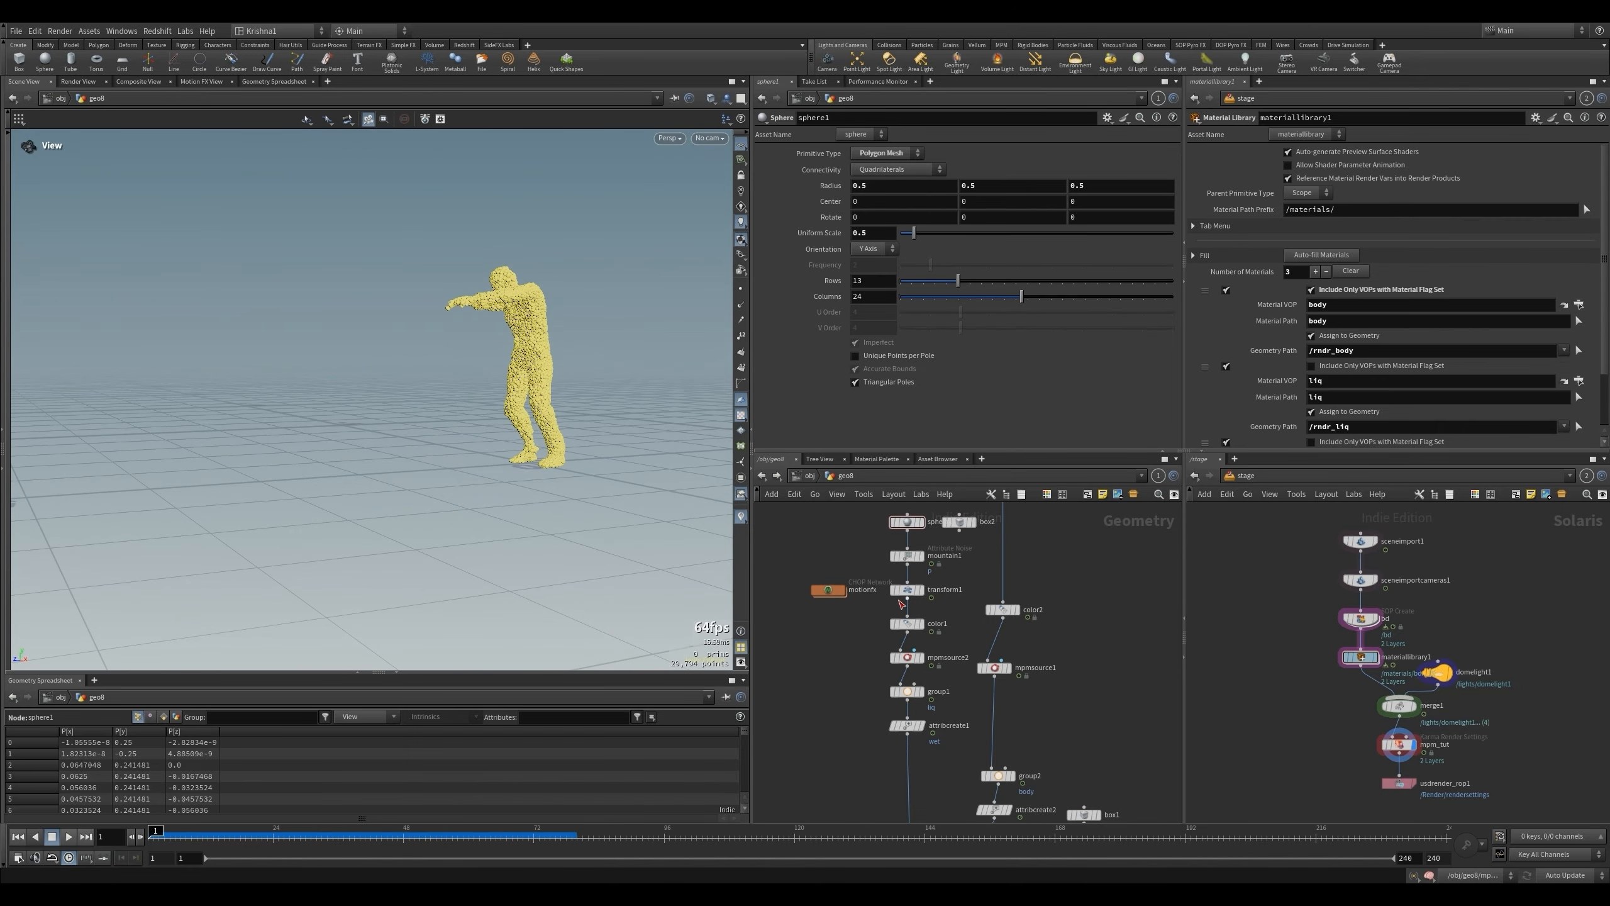
# - Reduce sphere1's Uniform Scale to 0.25
pyautogui.click(861, 233)
pyautogui.write('2')
pyautogui.press('Return')
# - Set the Particle Separation of mpmcontainer1 to 0.015
pyautogui.scroll(-2, 1007, 642)
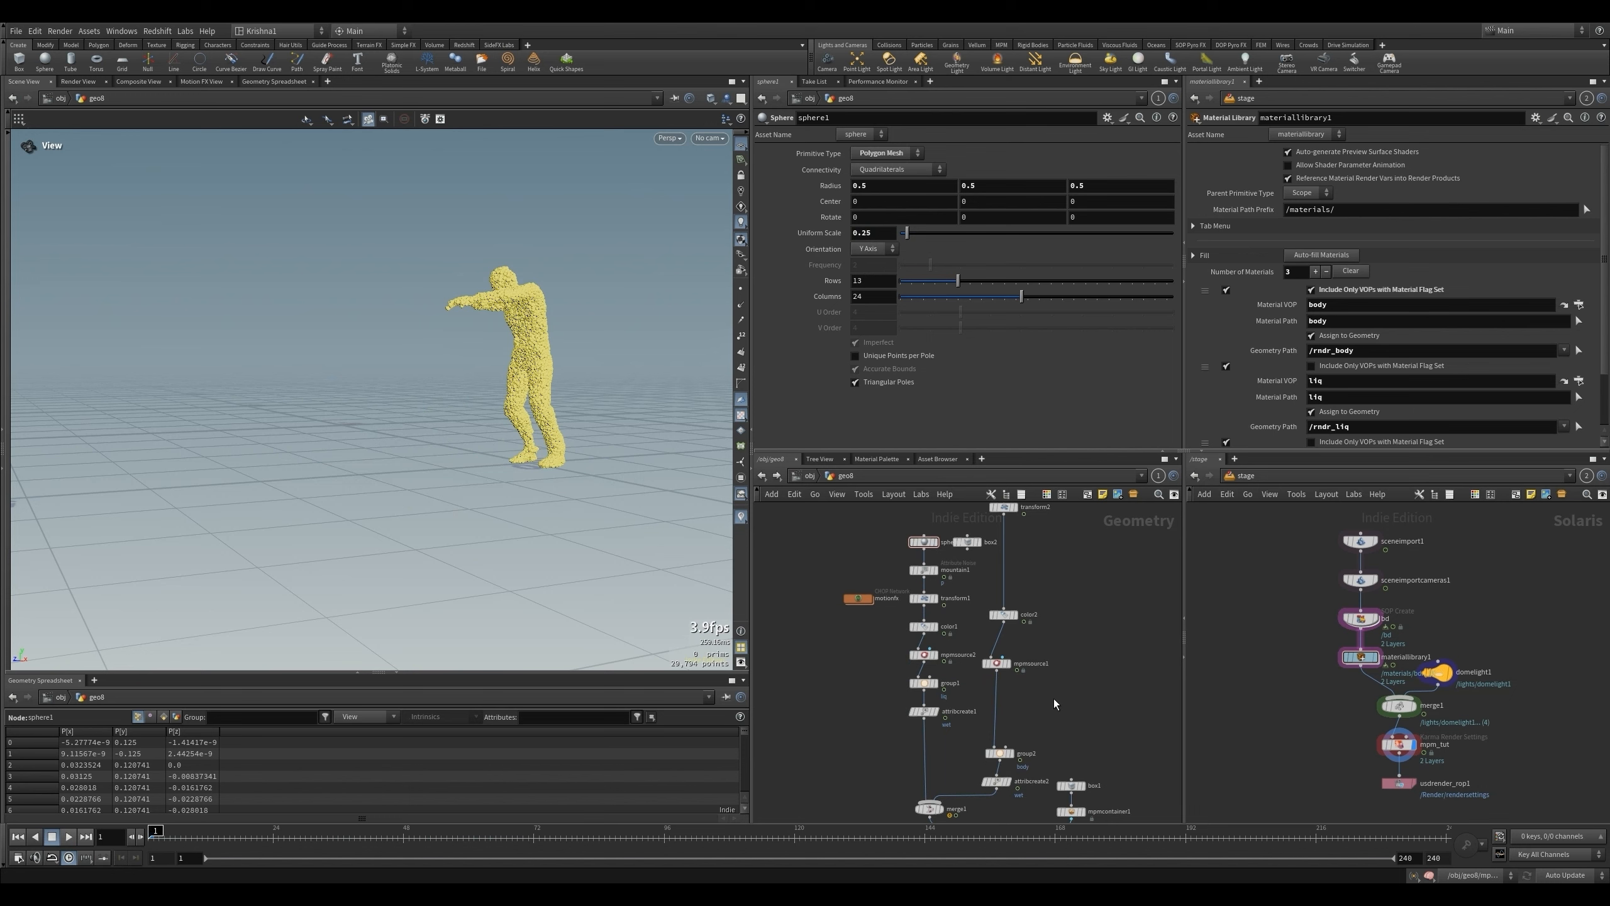
pyautogui.scroll(-3, 1054, 698)
pyautogui.scroll(4, 1081, 764)
pyautogui.moveTo(1063, 743); pyautogui.dragTo(1046, 728)
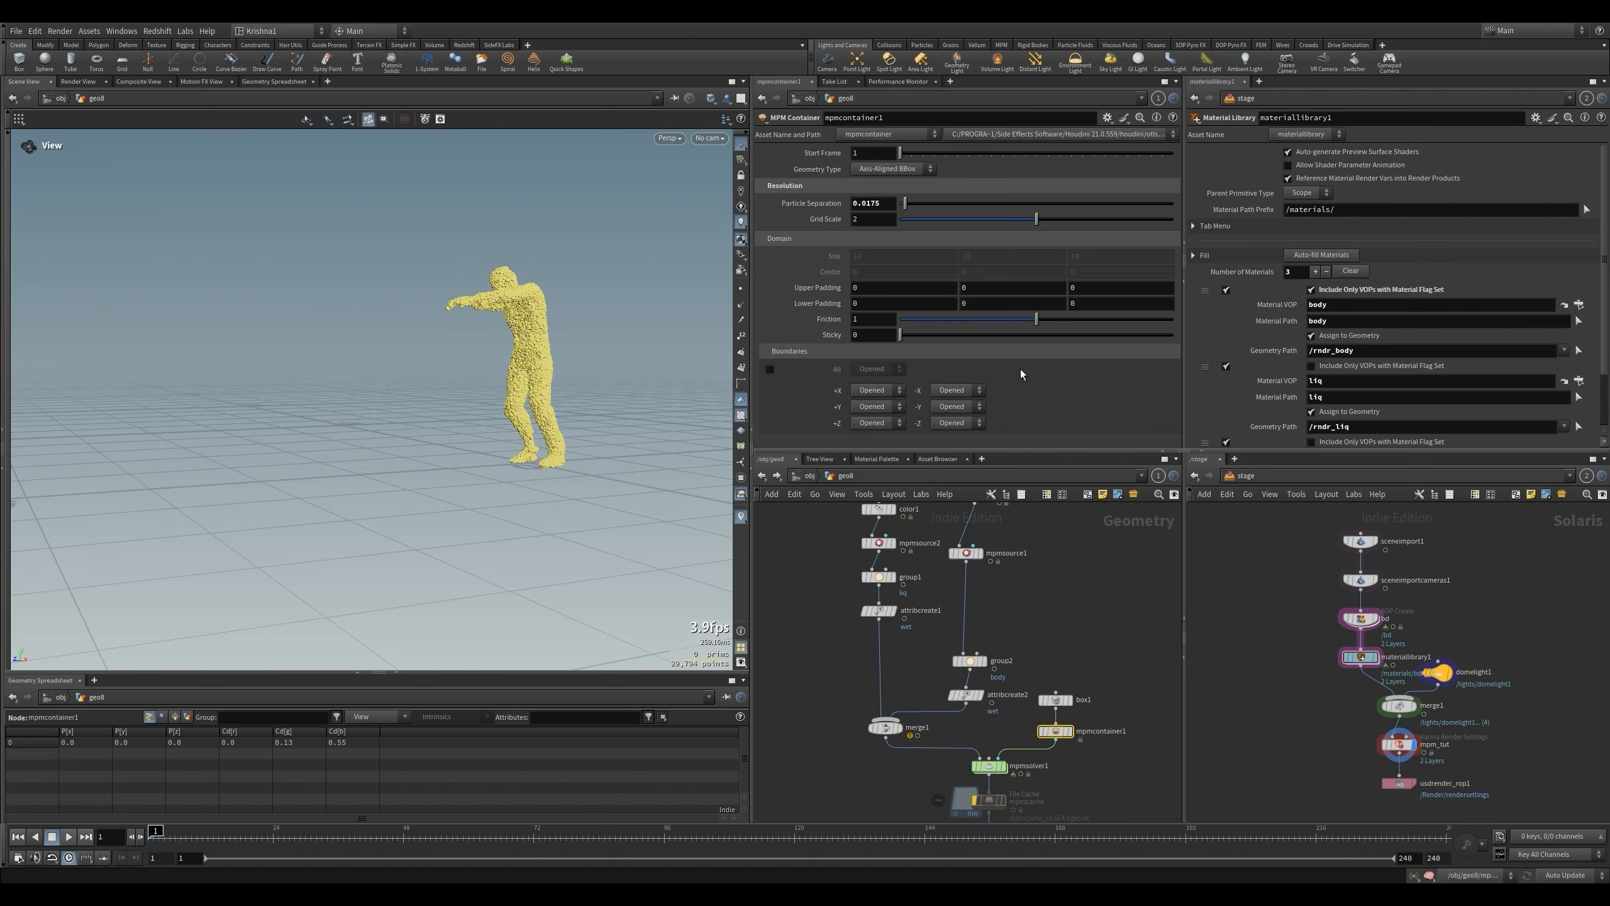
pyautogui.click(875, 204)
pyautogui.press('BackSpace')
pyautogui.press('Return')
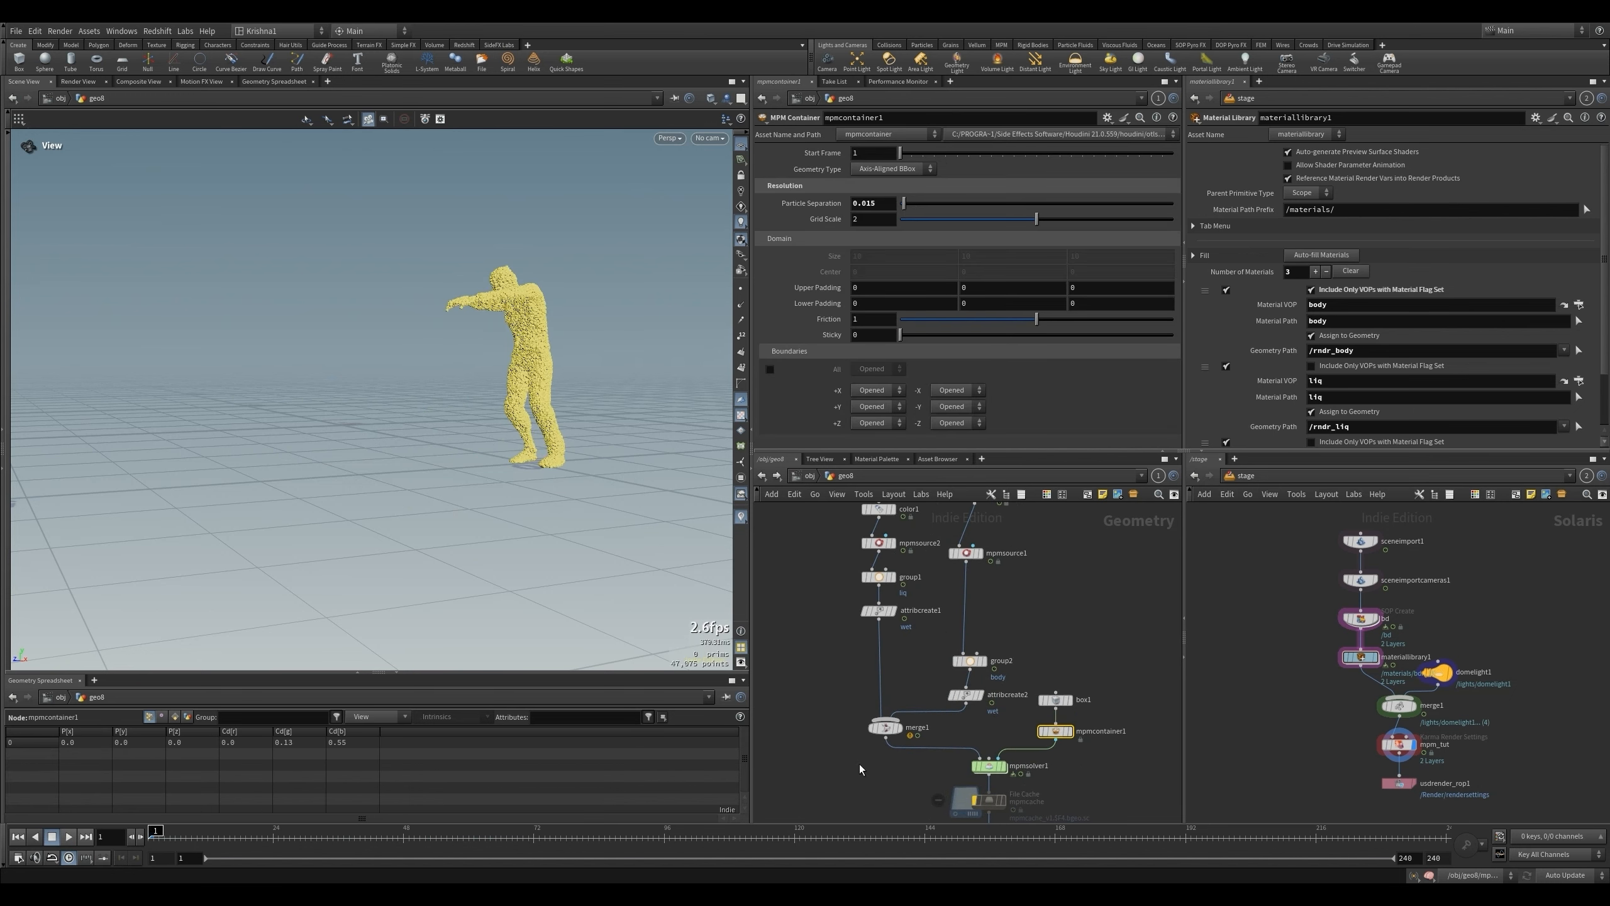
# - Play the updated simulation, stop at frame 60 and advance the timeline to frame 96
pyautogui.click(844, 764)
pyautogui.press('Up')
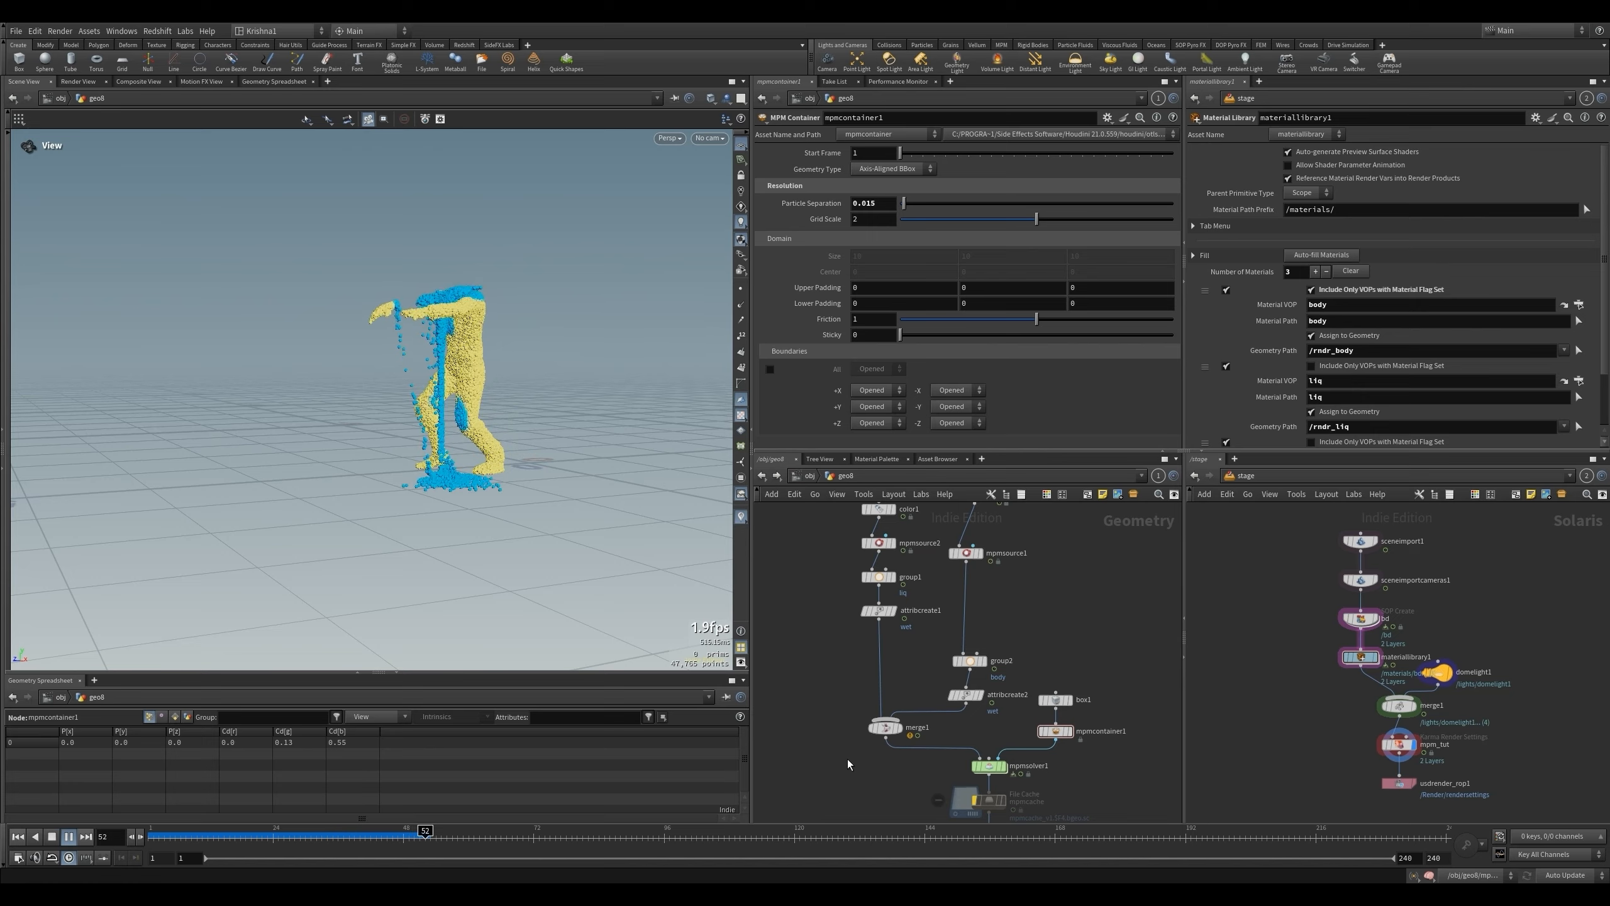
pyautogui.click(48, 838)
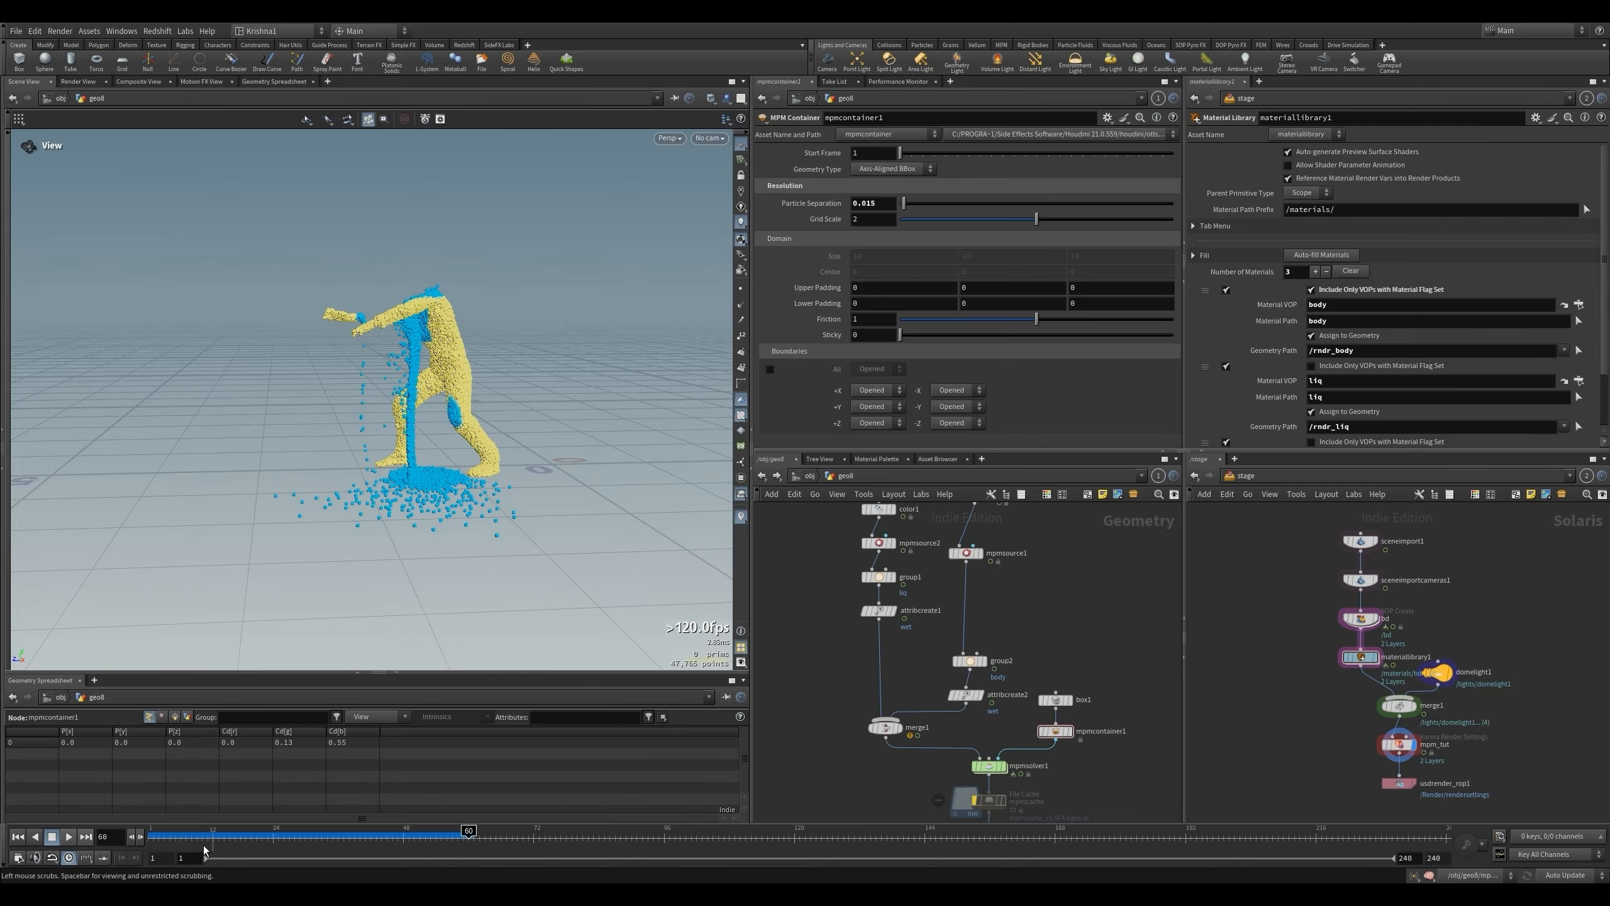
pyautogui.click(664, 846)
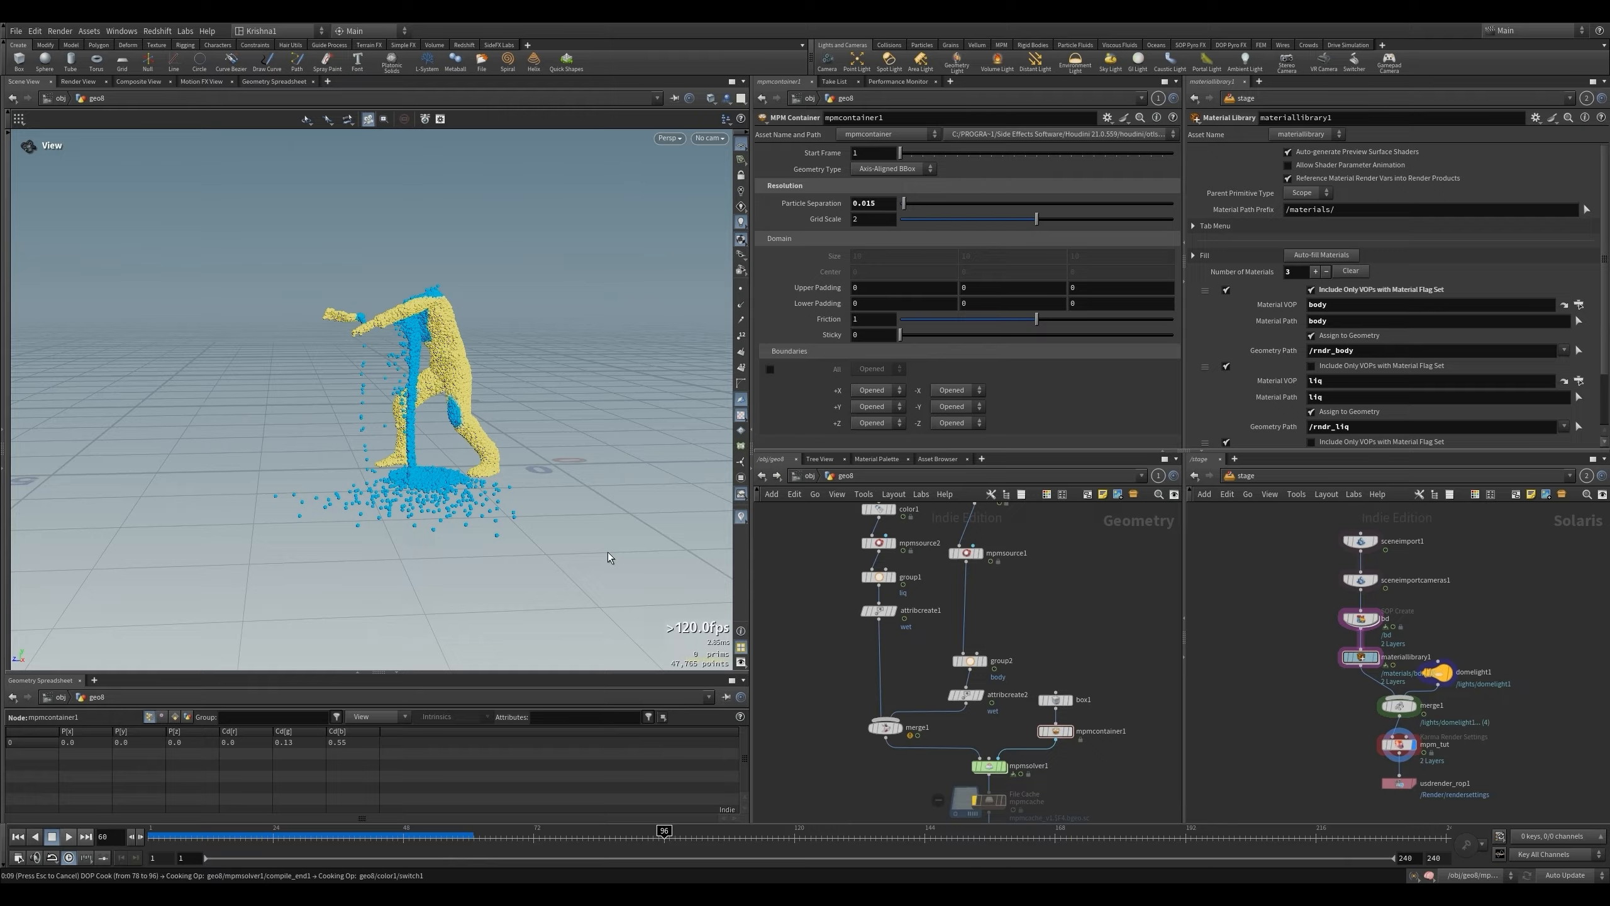
# - Capture the simulation at frame 96 through the scene camera and place the screenshot in Paint
pyautogui.click(710, 138)
pyautogui.click(719, 198)
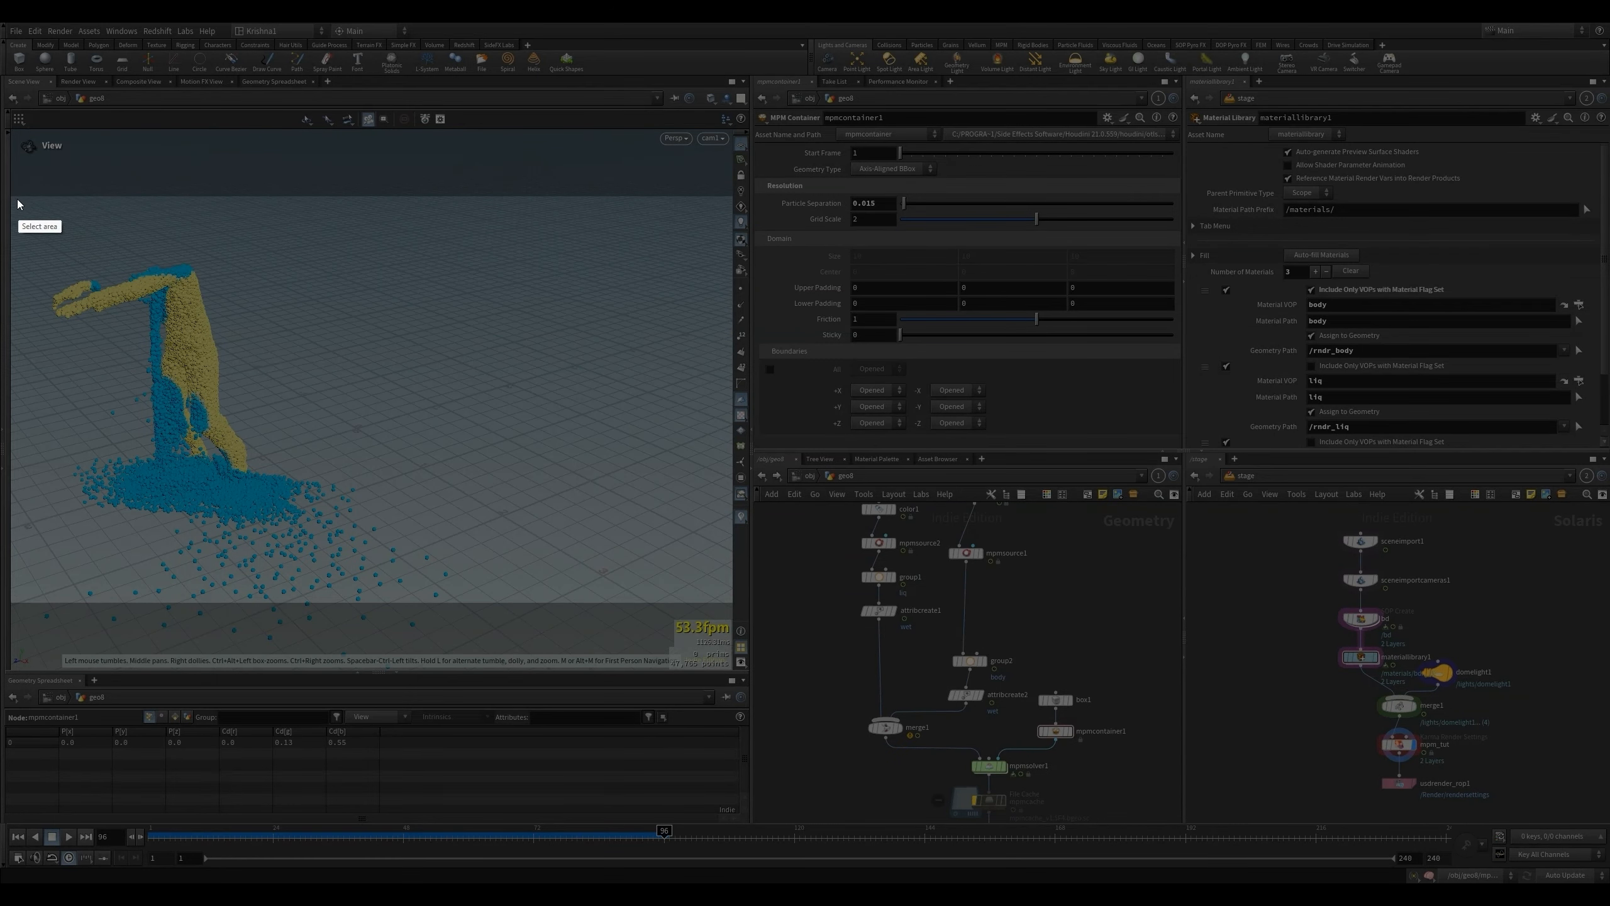
pyautogui.moveTo(11, 197); pyautogui.dragTo(437, 475)
pyautogui.moveTo(465, 485); pyautogui.dragTo(732, 602)
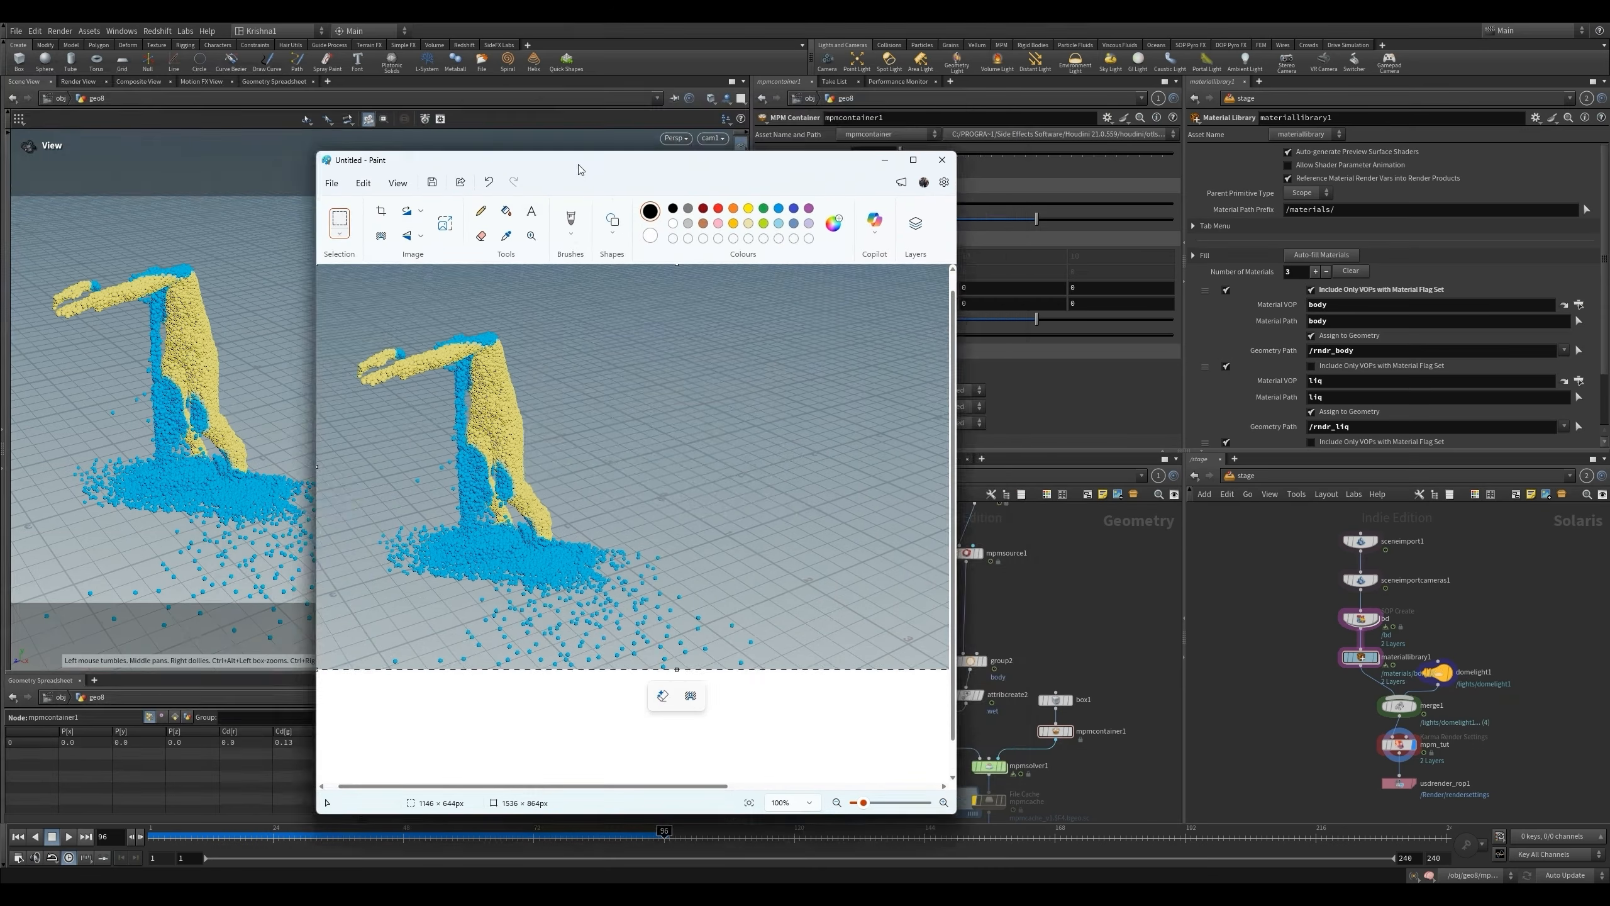
pyautogui.moveTo(579, 169); pyautogui.dragTo(639, 120)
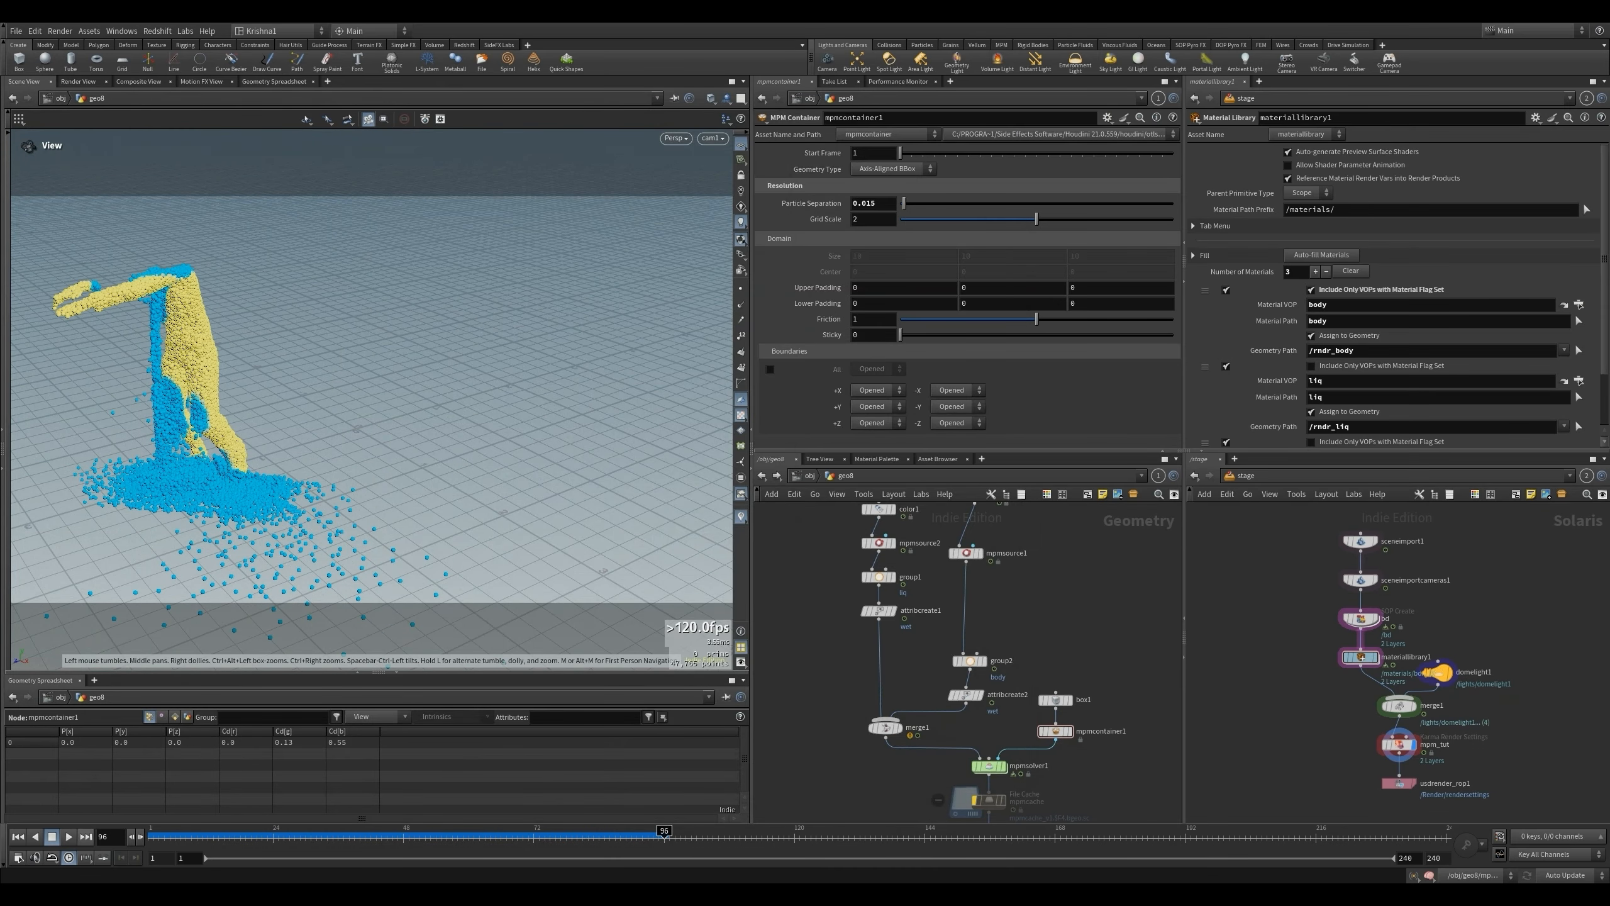
# - Rewind to frame 1 and review the existing attribute transfer's conditions and attributes inside mpmsolver1's sopsolver1
pyautogui.click(18, 837)
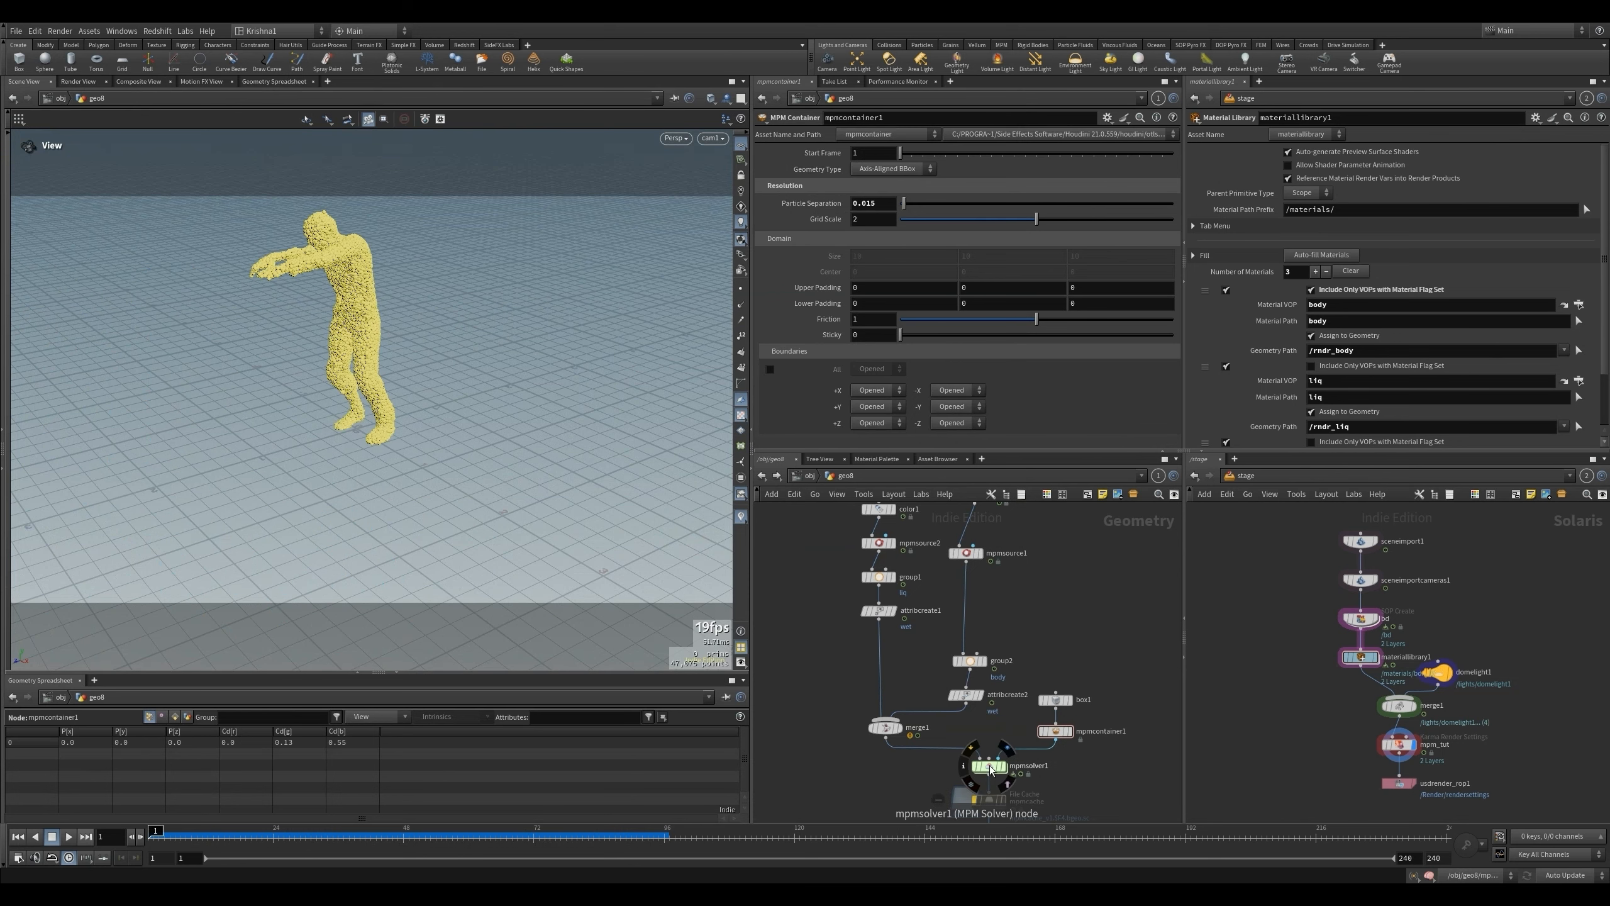
pyautogui.doubleClick(989, 765)
pyautogui.doubleClick(803, 701)
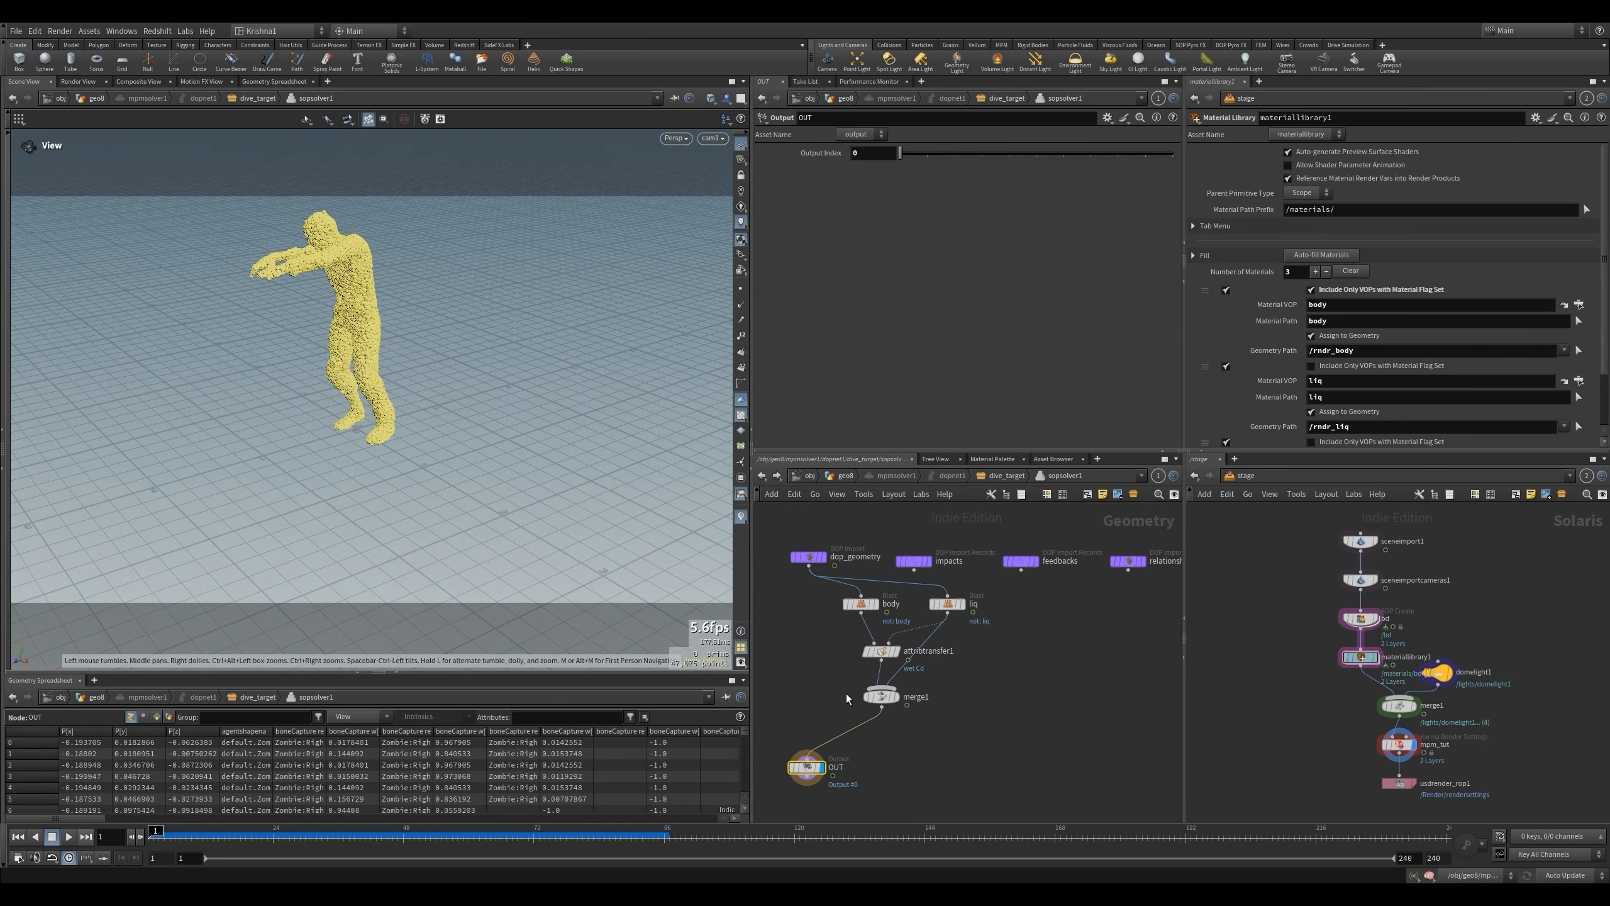
pyautogui.click(895, 653)
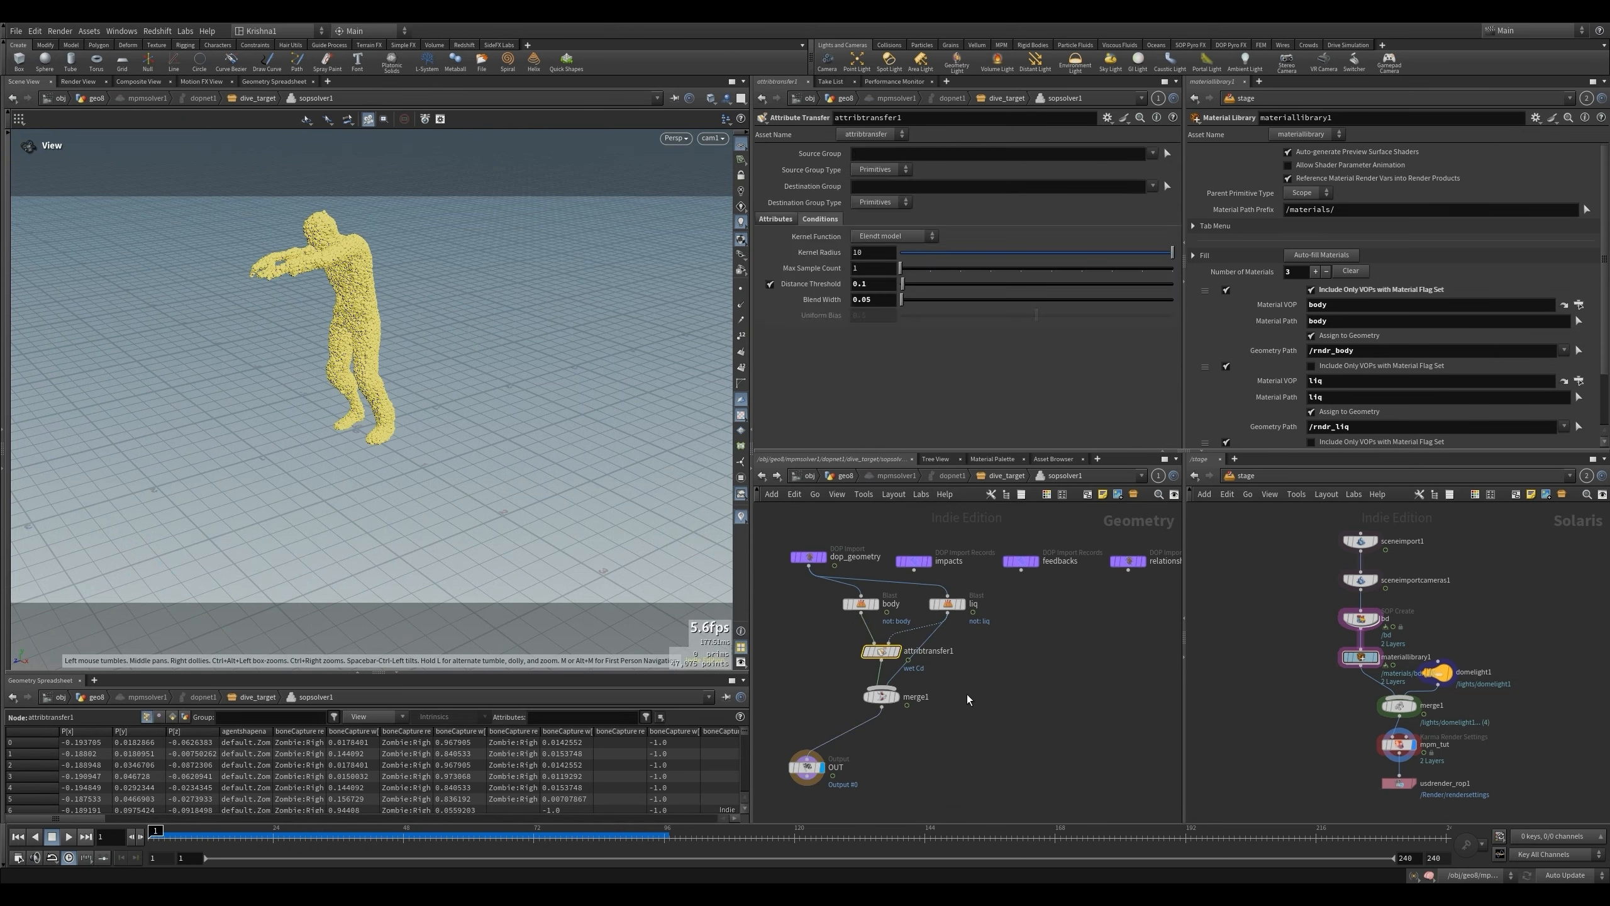
pyautogui.click(777, 219)
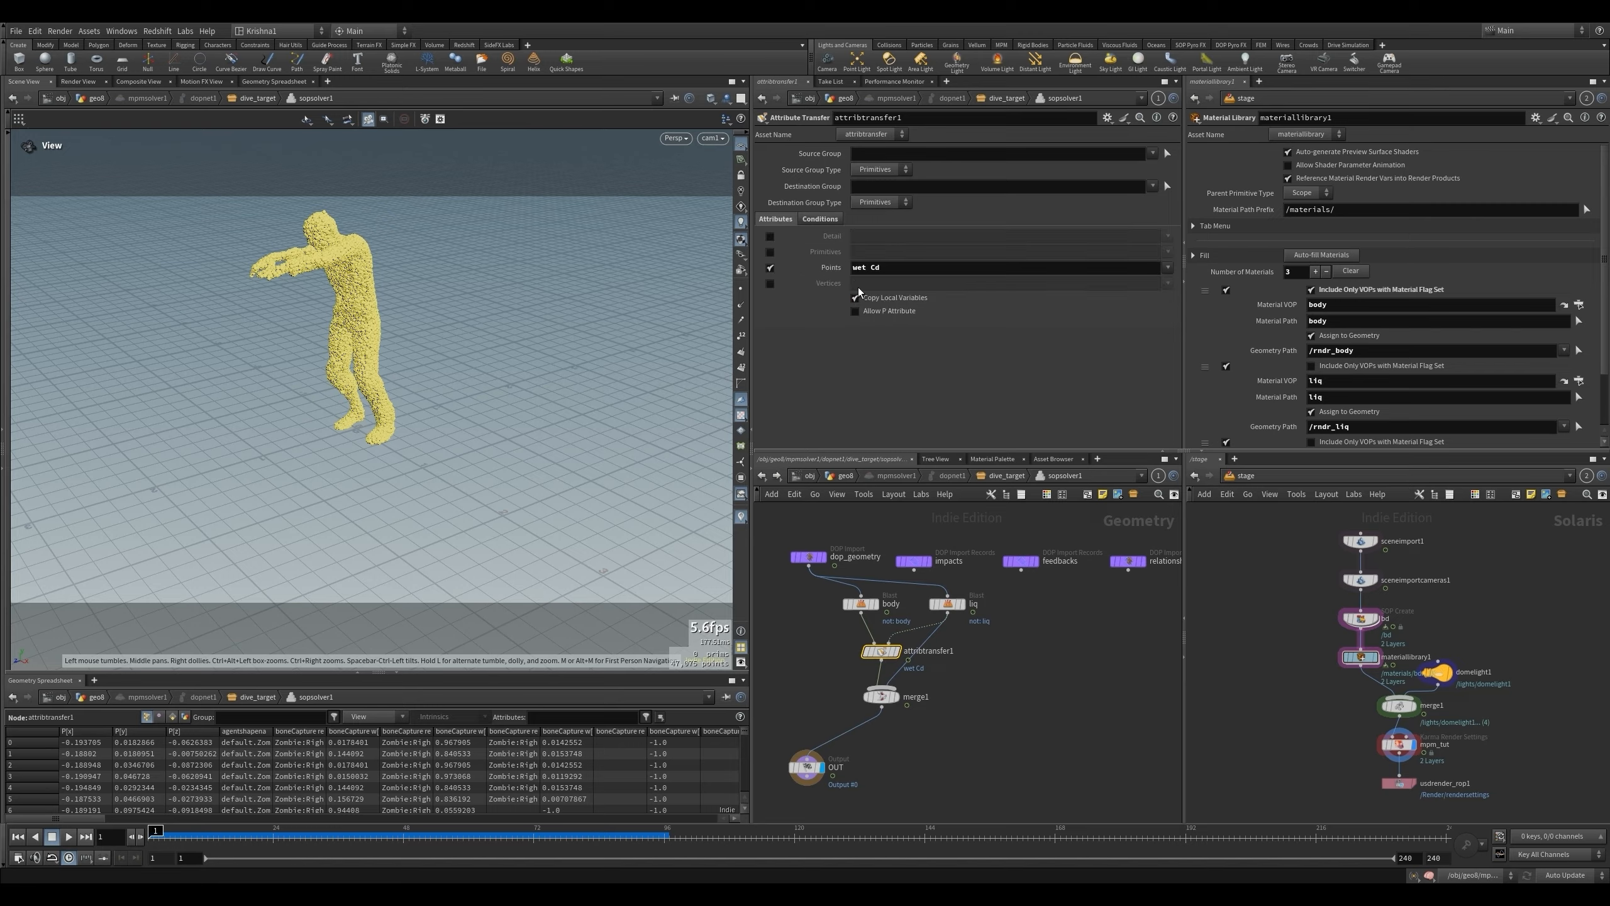
pyautogui.press('u')
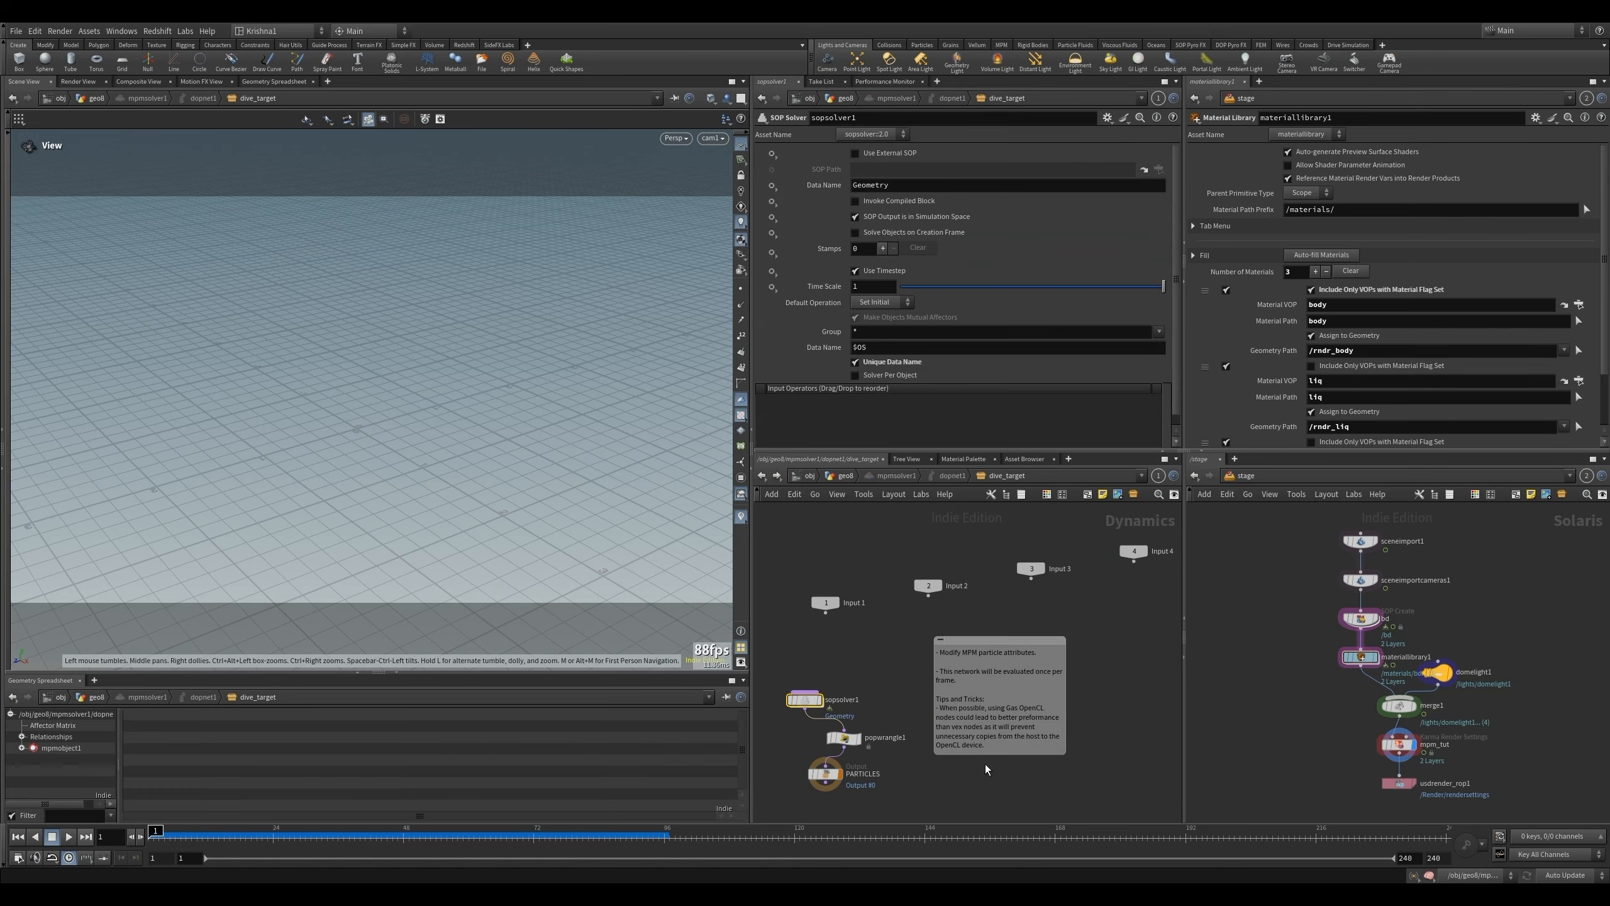
# - Insert a second SOP Solver between sopsolver1 and the node feeding PARTICLES in the solver's dive_target network
pyautogui.moveTo(805, 704); pyautogui.dragTo(843, 673)
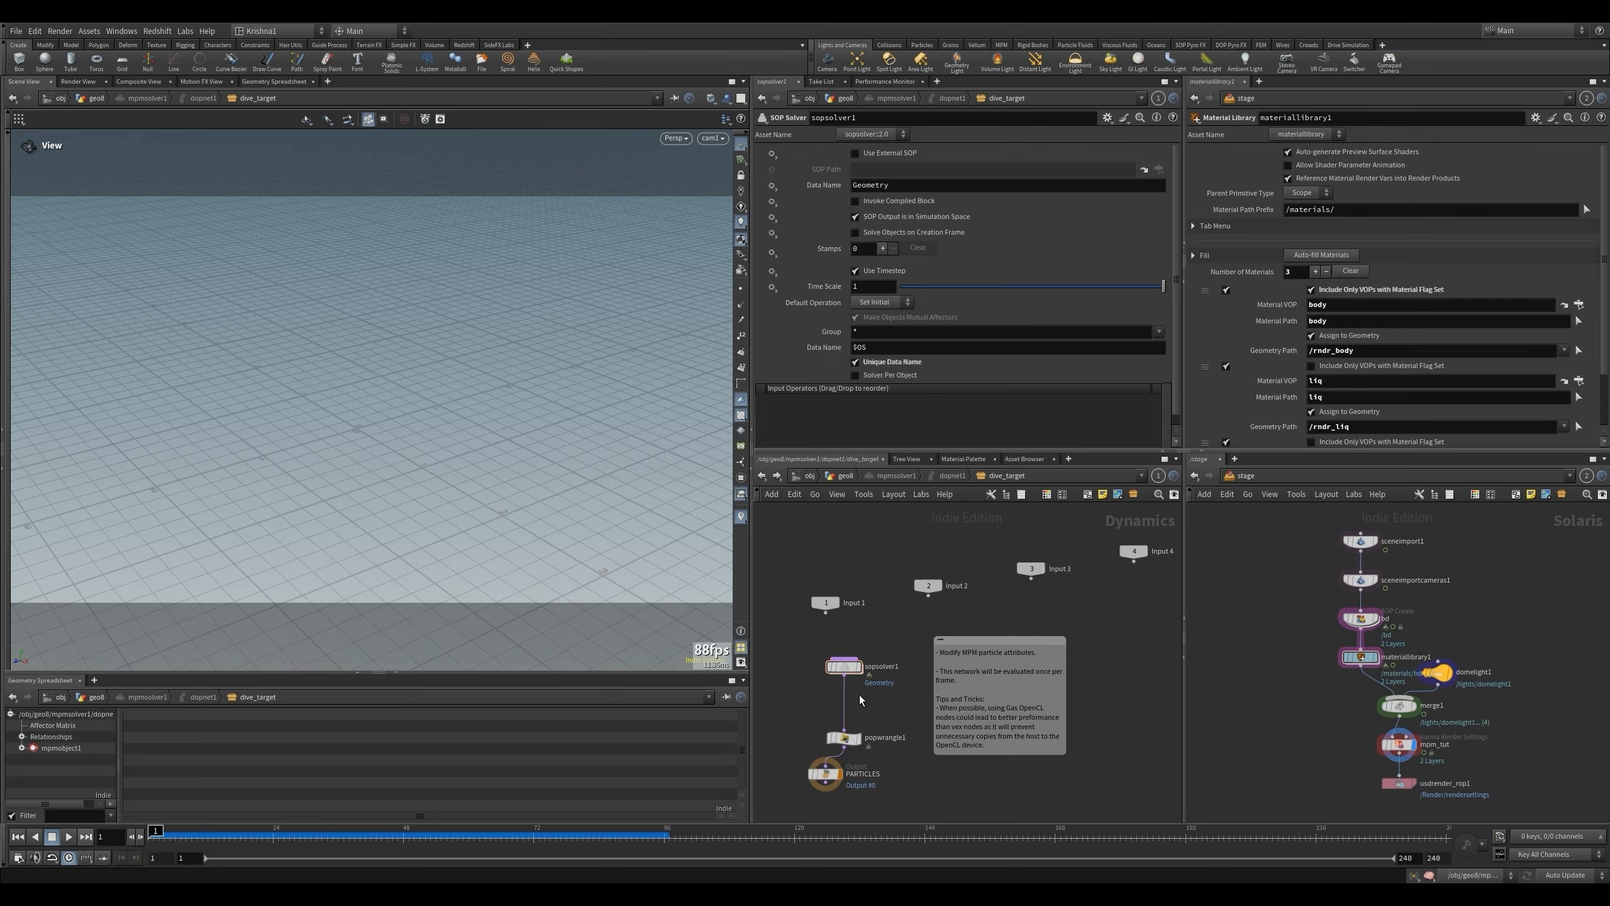
pyautogui.press('Tab')
pyautogui.write('sop')
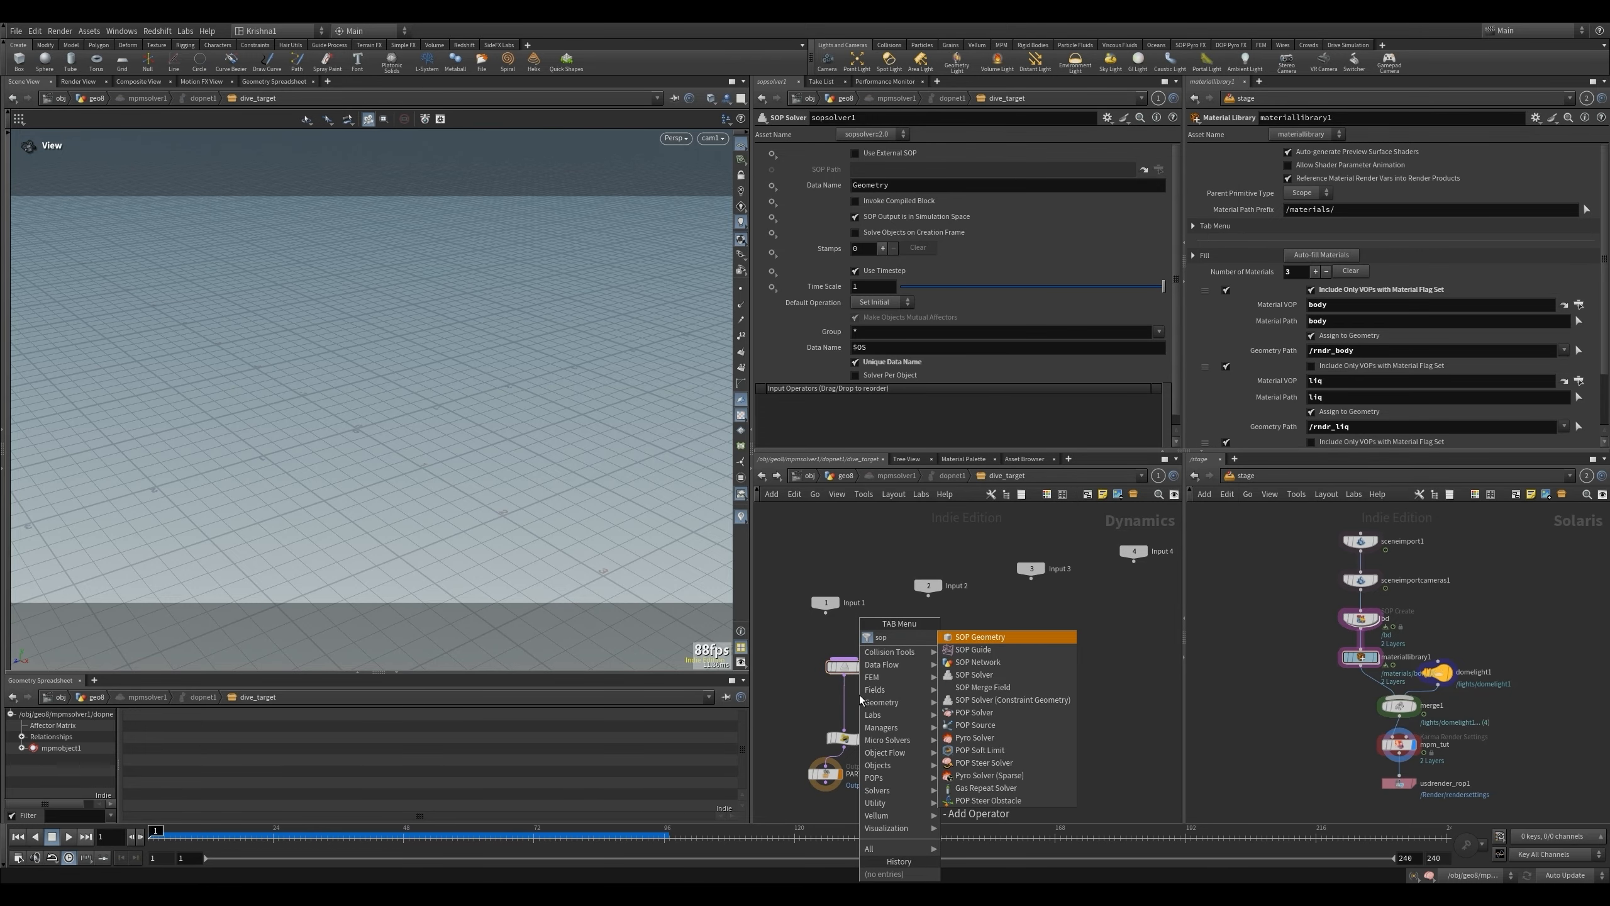
pyautogui.press('Down')
pyautogui.press('Down')
pyautogui.press('Down')
pyautogui.press('Return')
pyautogui.click(859, 694)
# - Inside sopsolver2, insert an Attribute Transfer between dop_geometry and OUT, with dop_geometry feeding both of its inputs
pyautogui.doubleClick(850, 701)
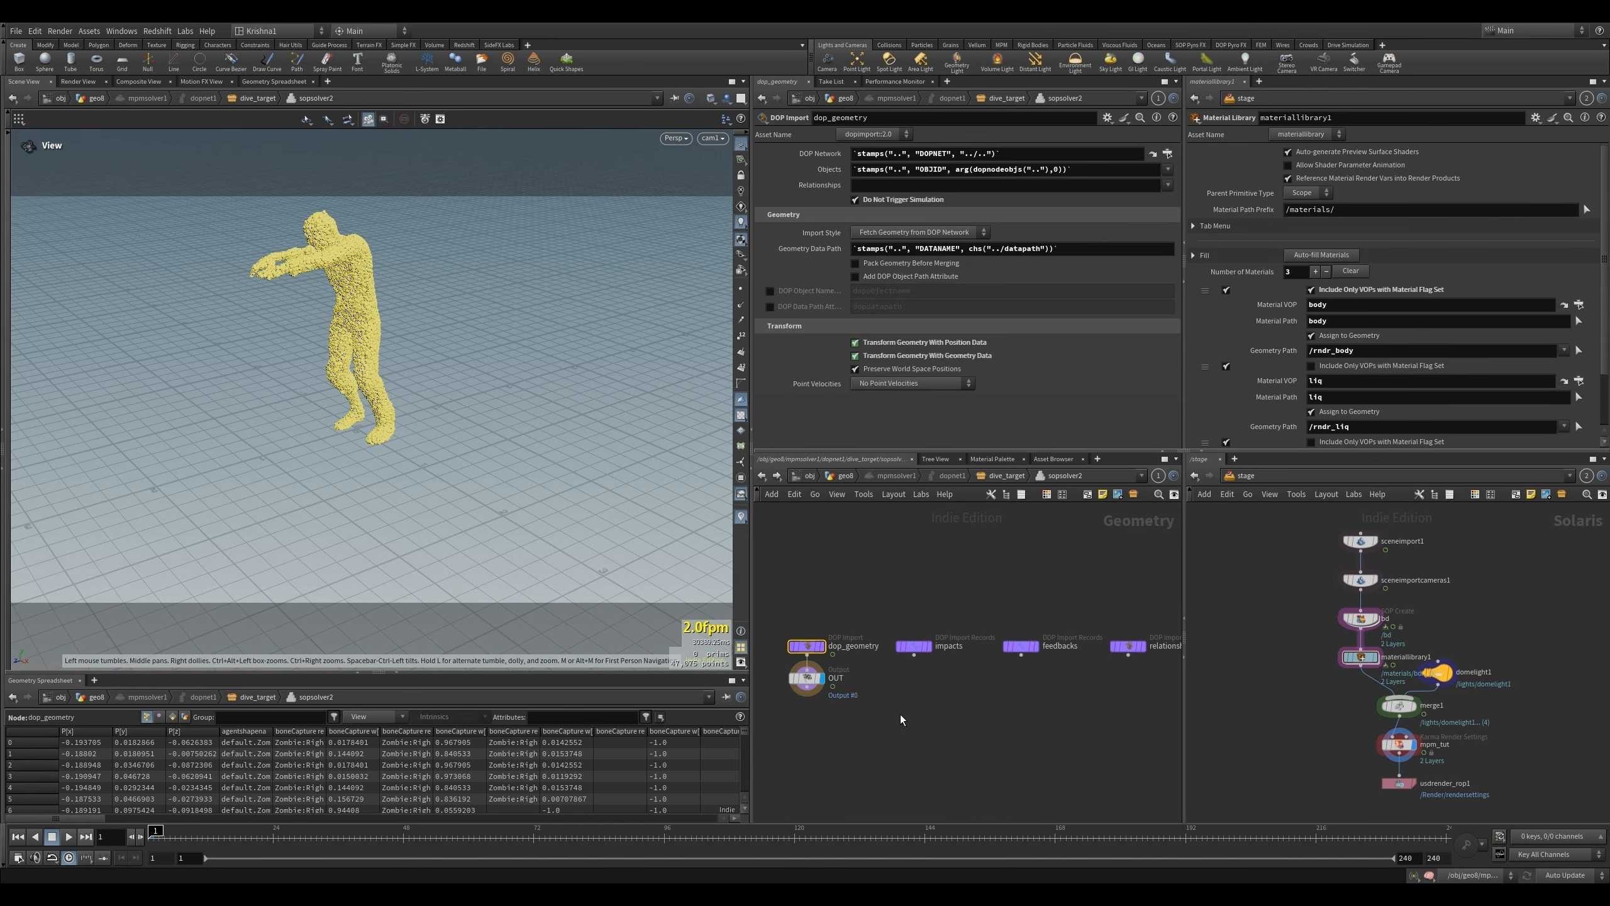
pyautogui.moveTo(826, 693); pyautogui.dragTo(826, 743)
pyautogui.press('Tab')
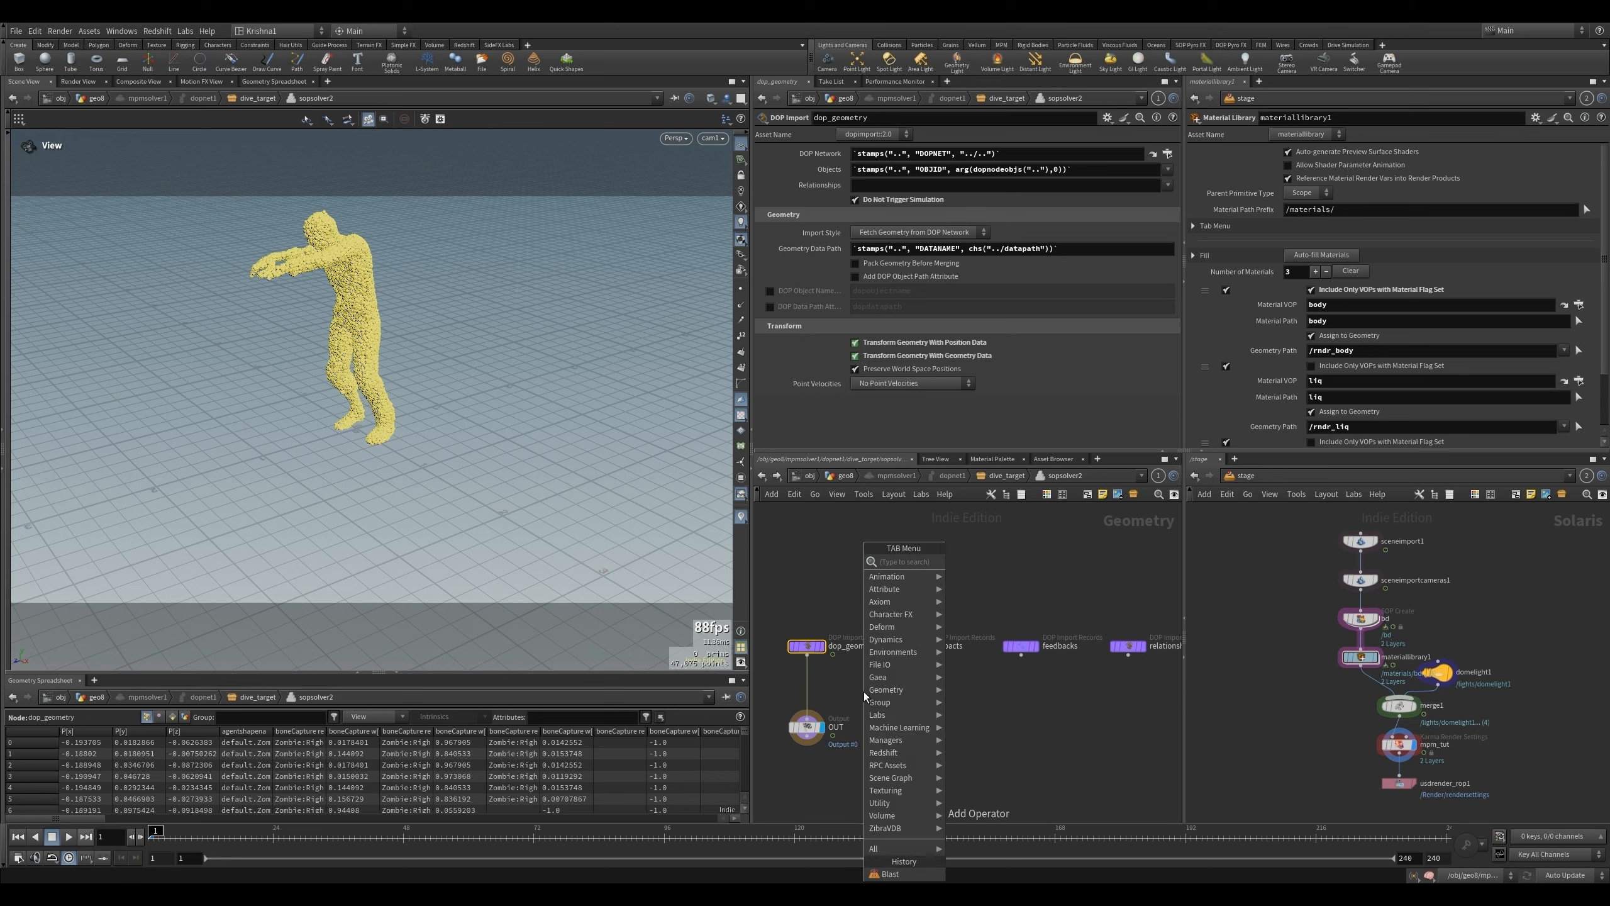
pyautogui.write('att tra')
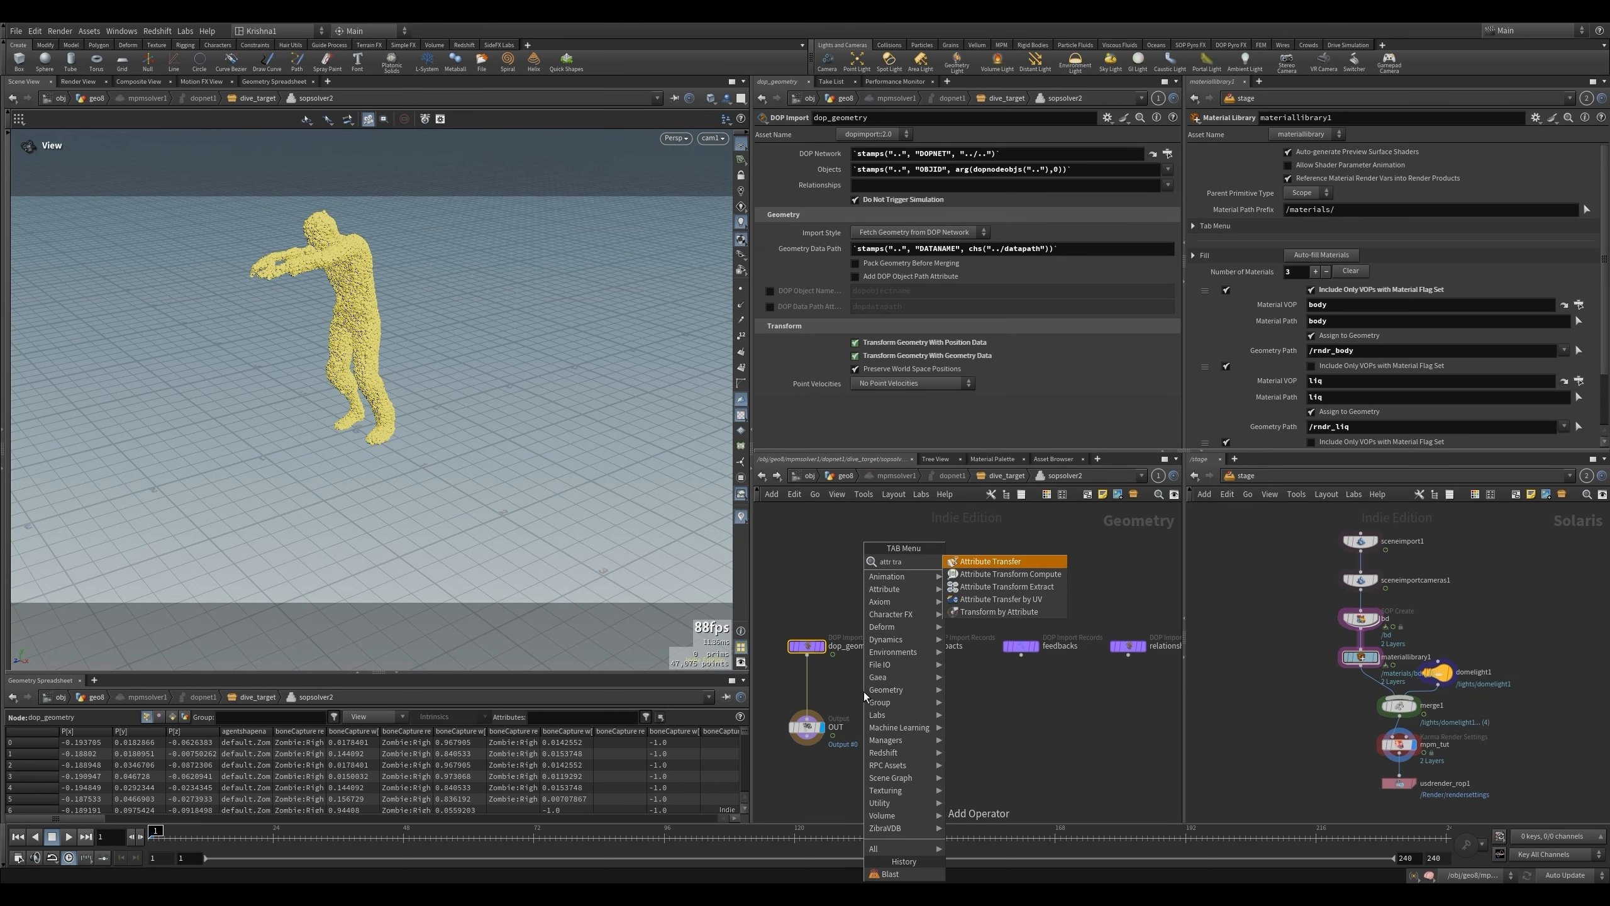
pyautogui.press('Return')
pyautogui.click(807, 688)
pyautogui.click(814, 681)
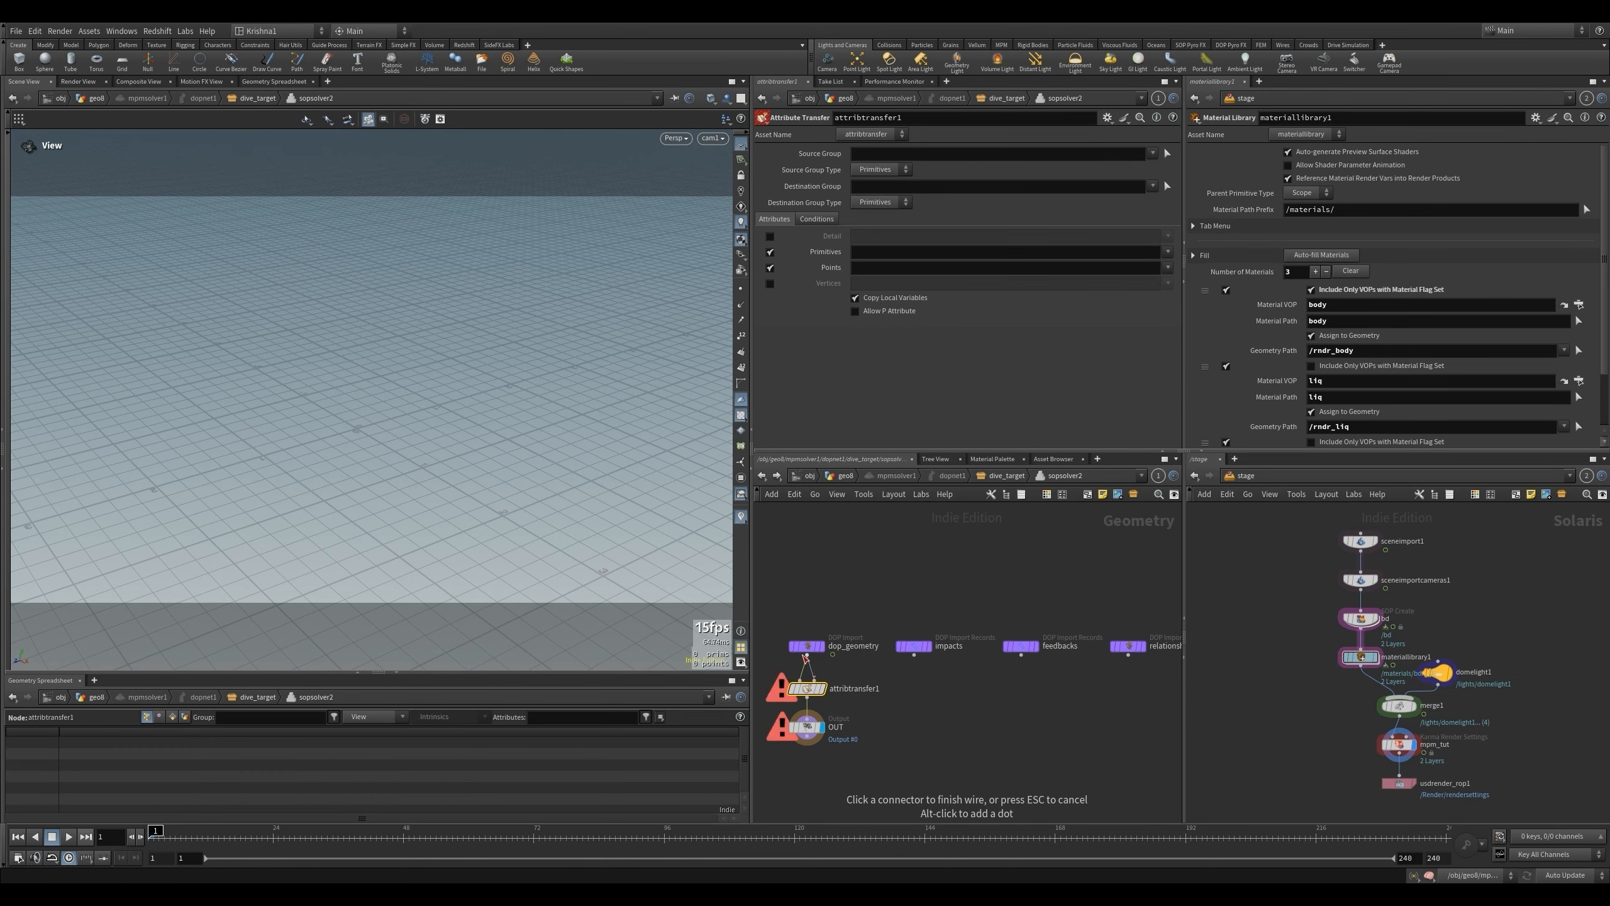
pyautogui.click(806, 655)
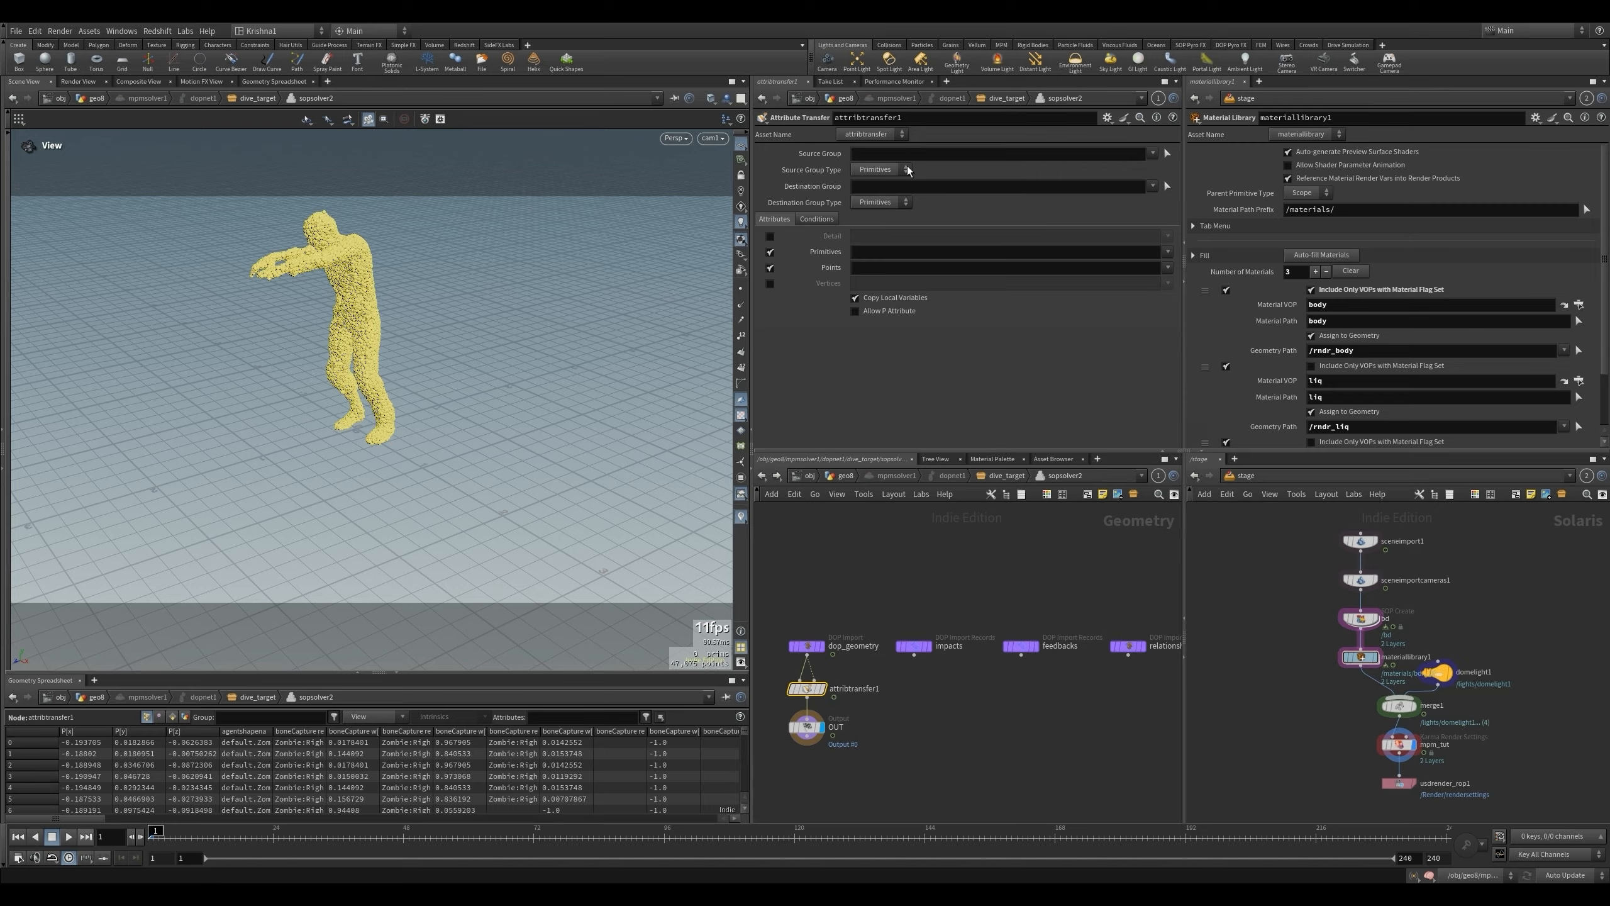
pyautogui.click(1097, 155)
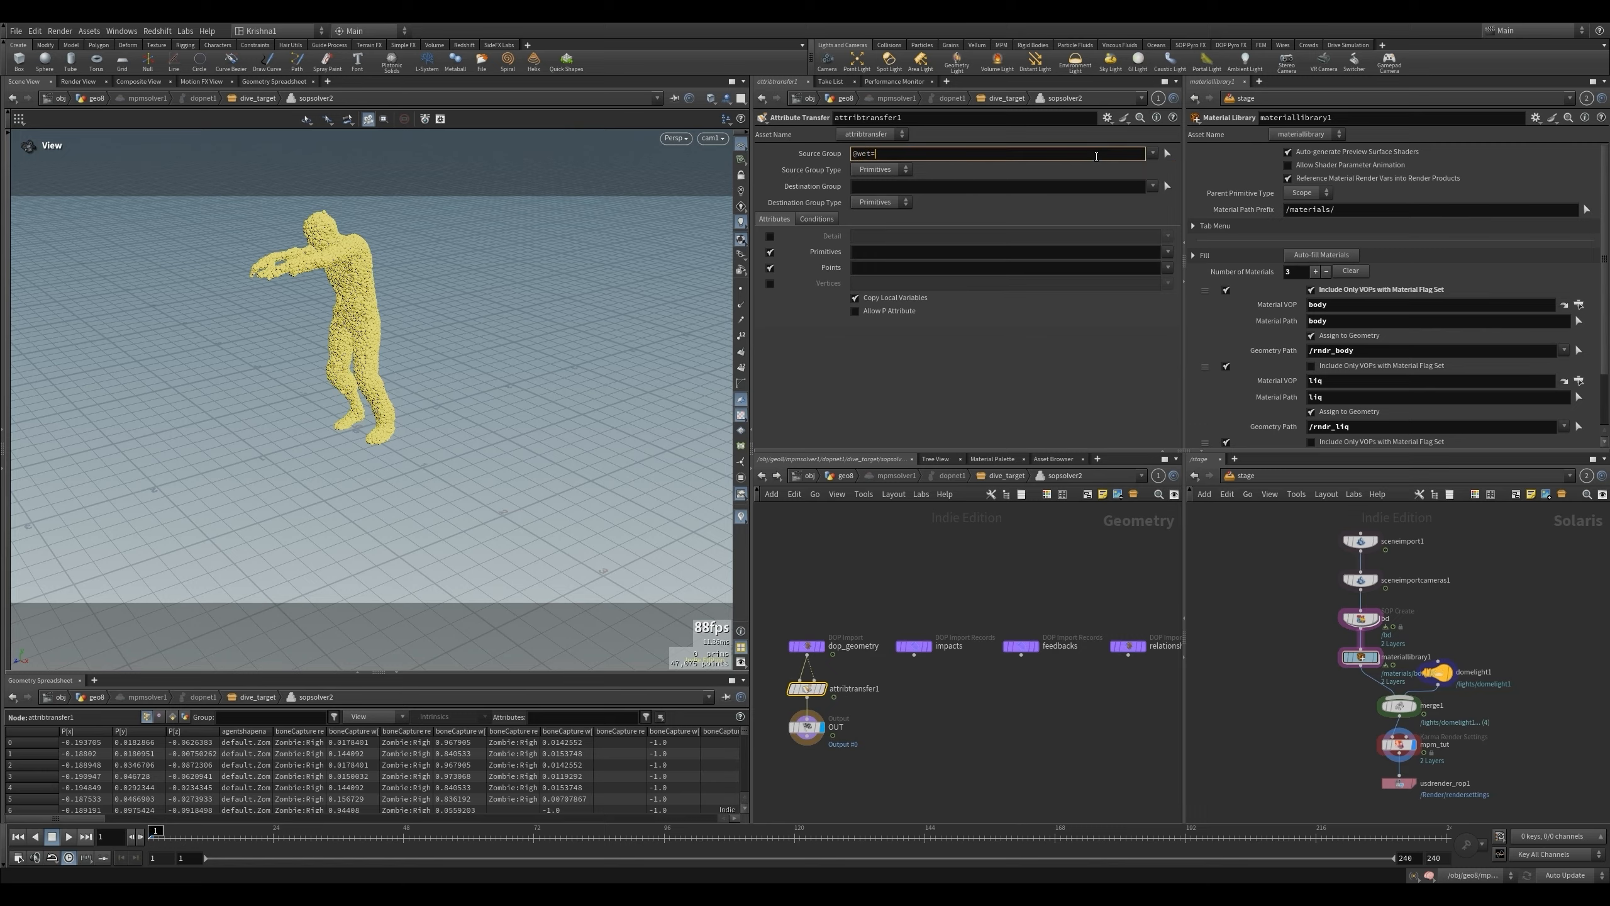
pyautogui.click(958, 191)
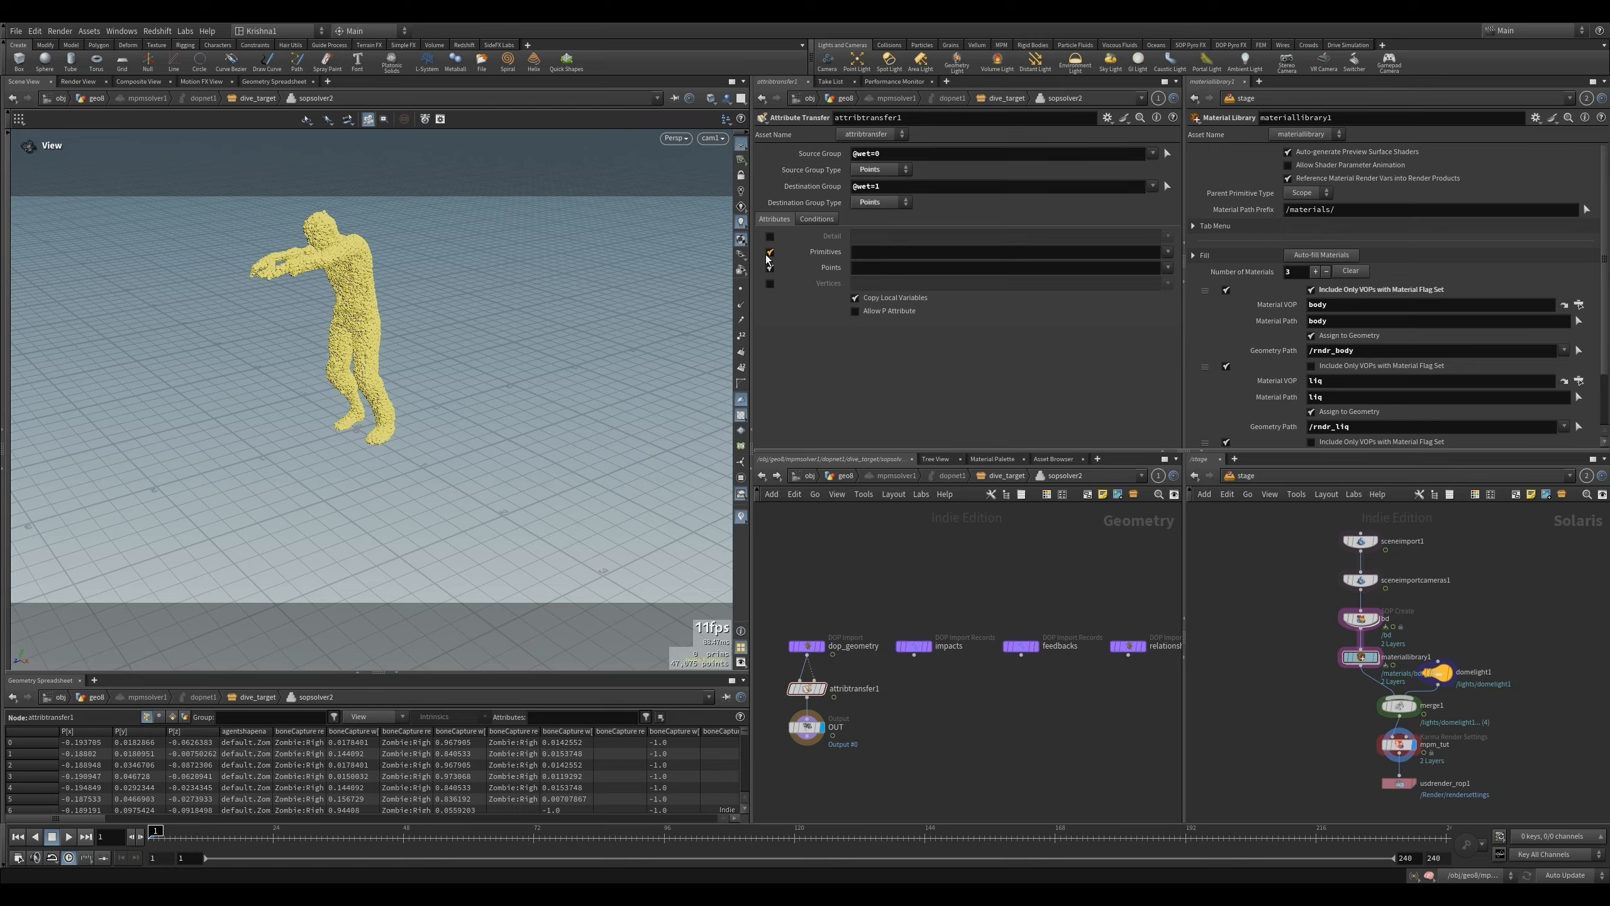
pyautogui.click(770, 252)
pyautogui.click(1168, 268)
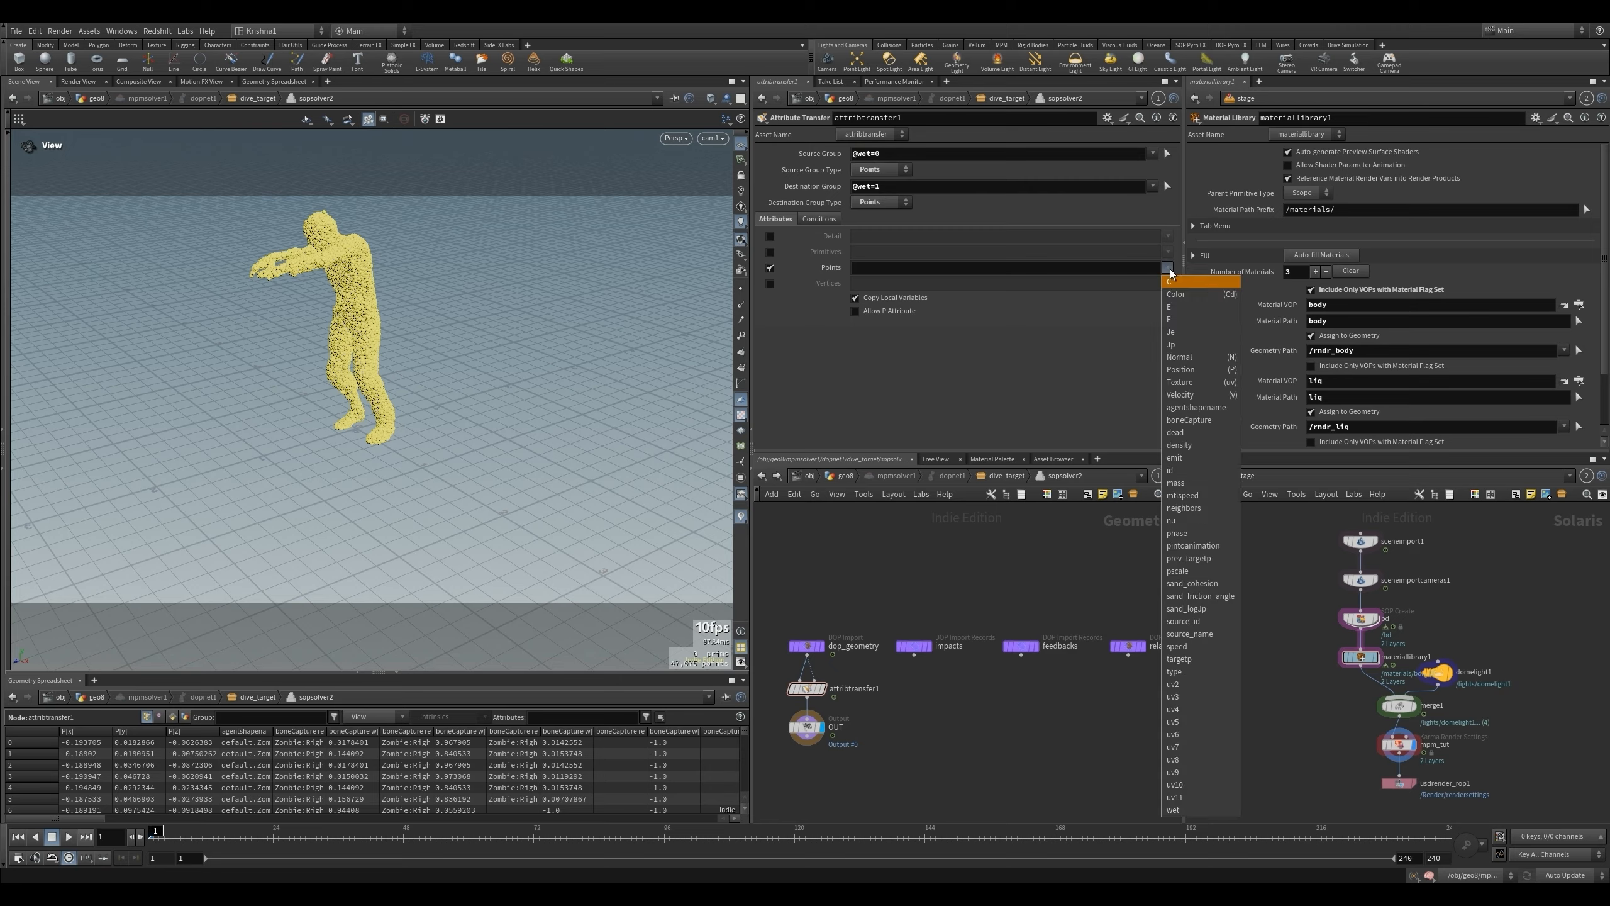
pyautogui.click(1174, 811)
# - Set the Distance Threshold of attribtransfer1 in sopsolver2 to 0.1
pyautogui.click(827, 219)
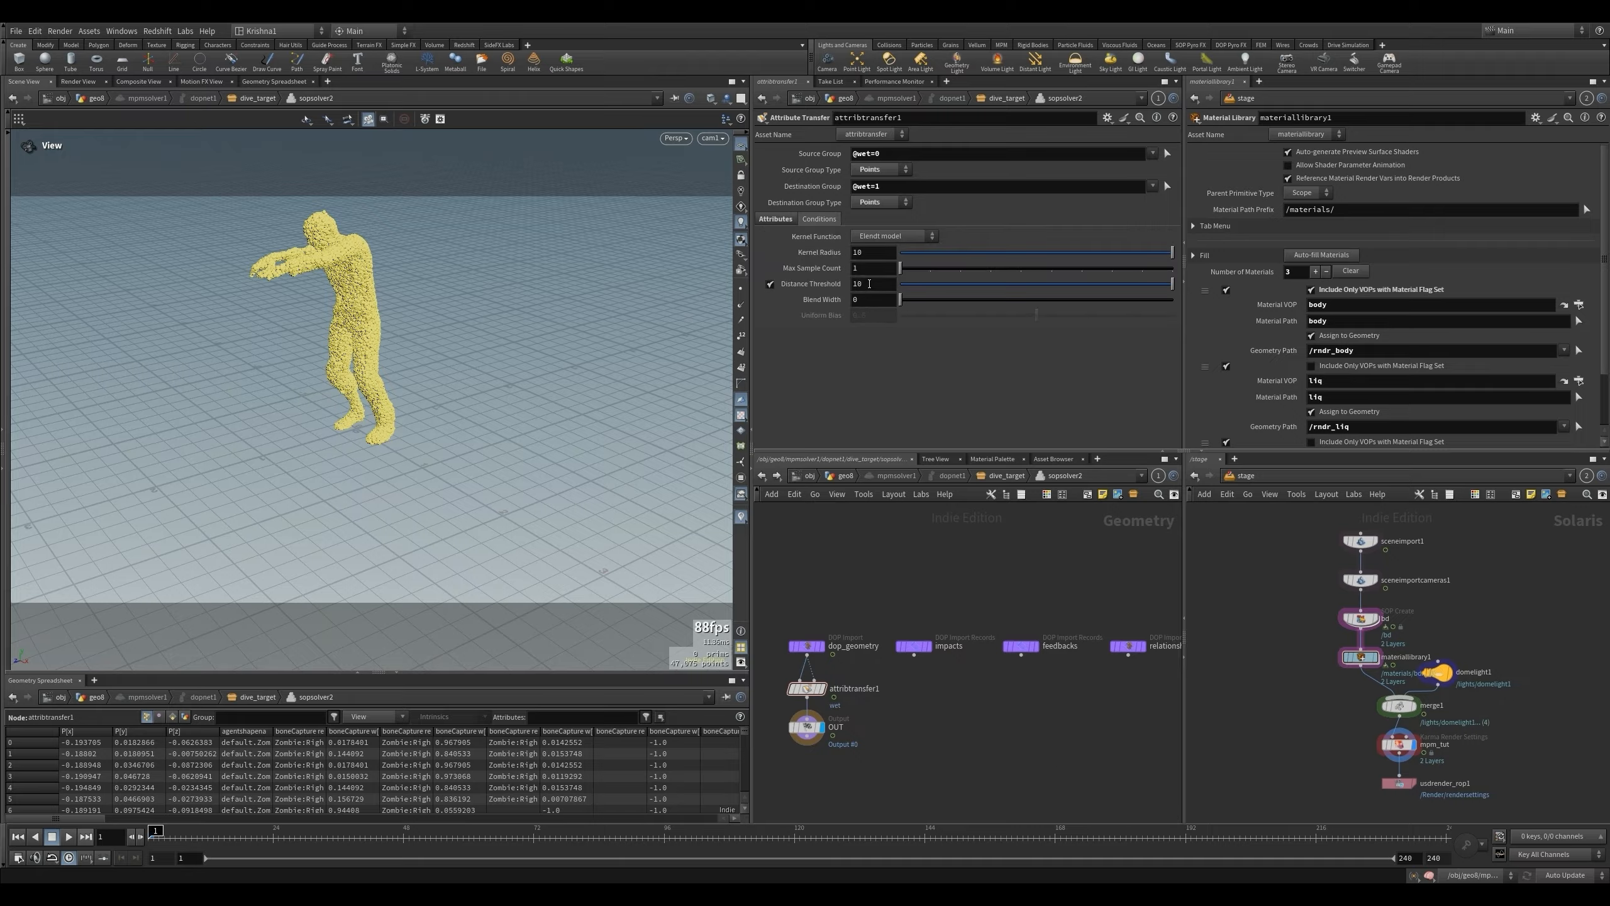
pyautogui.doubleClick(869, 283)
pyautogui.press('Return')
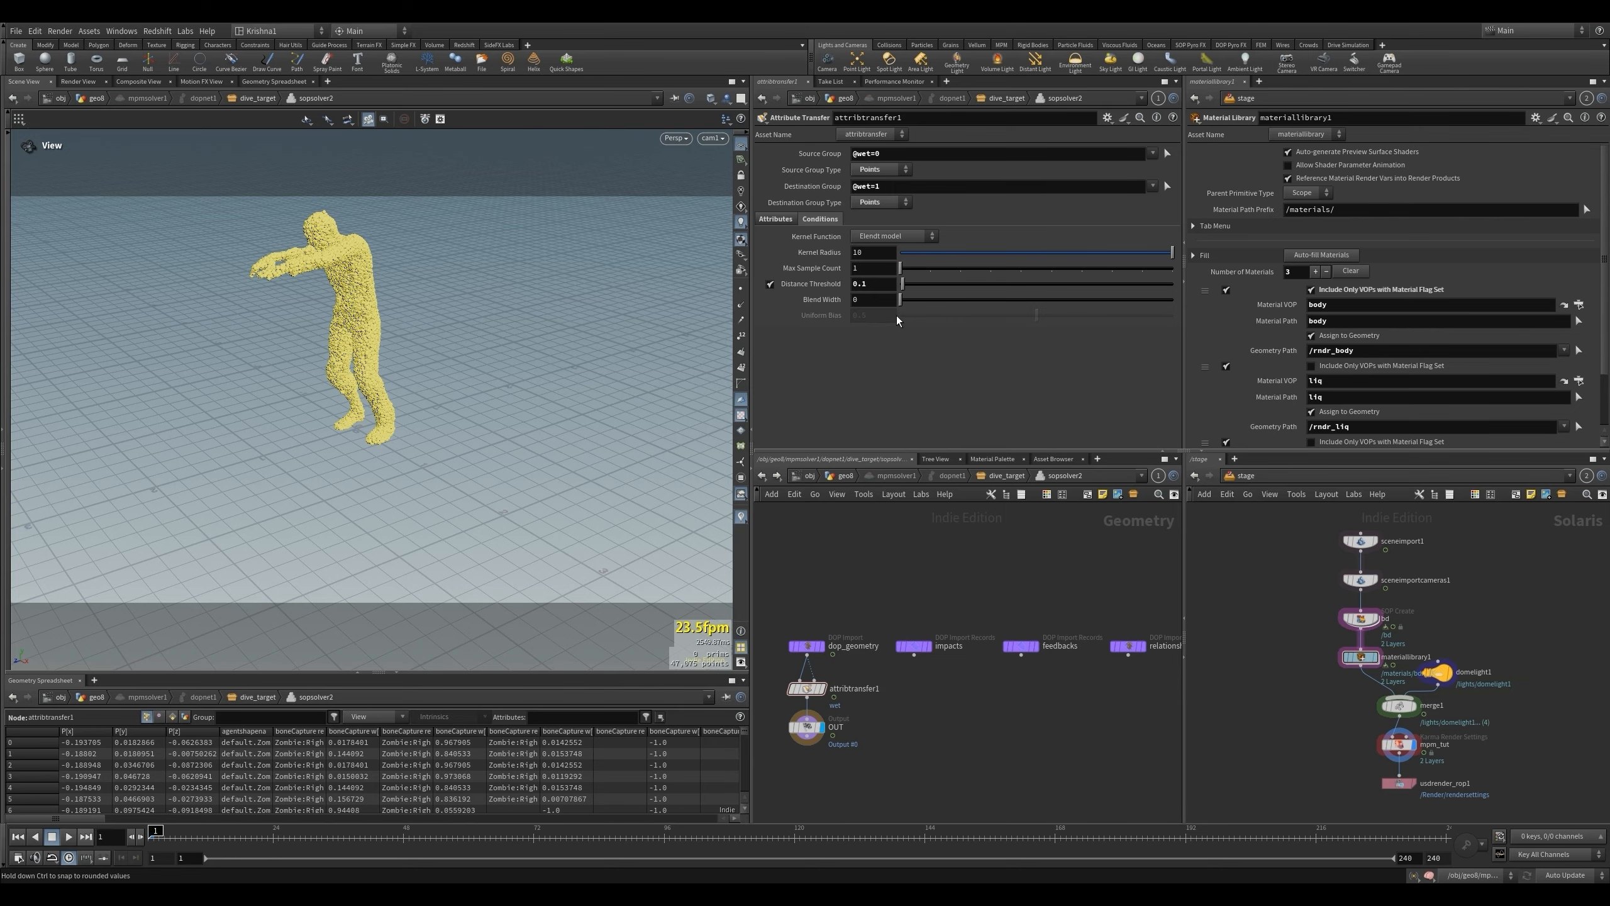
# - Return to the object's geometry network and compare the simulation at frame 96 with the earlier screenshot in Paint
pyautogui.click(847, 476)
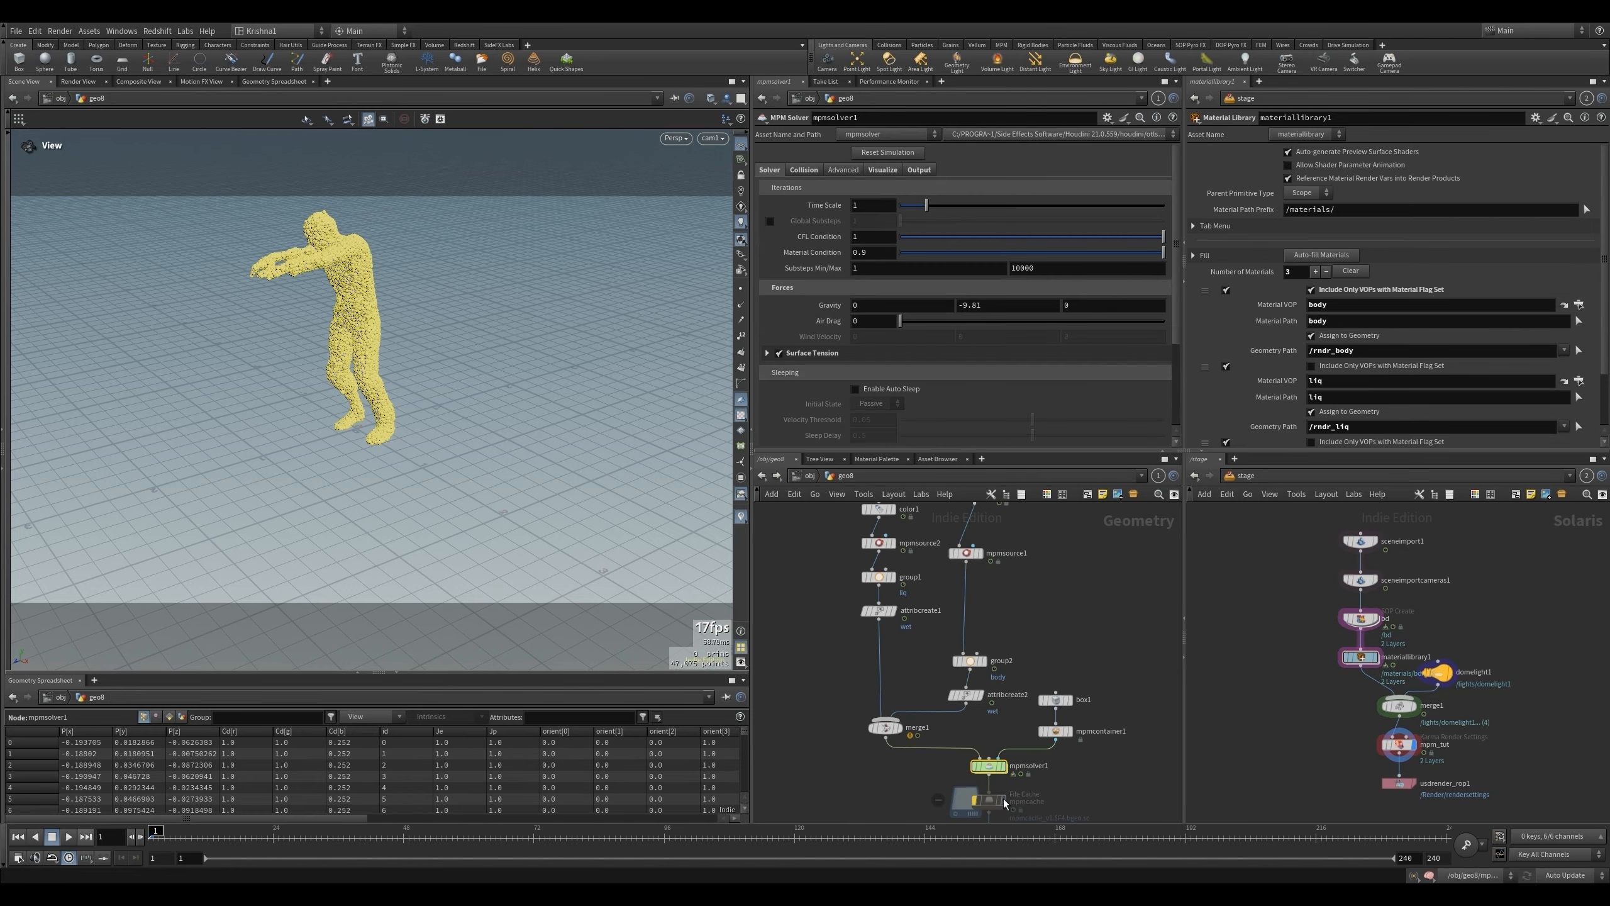
pyautogui.scroll(-2, 981, 624)
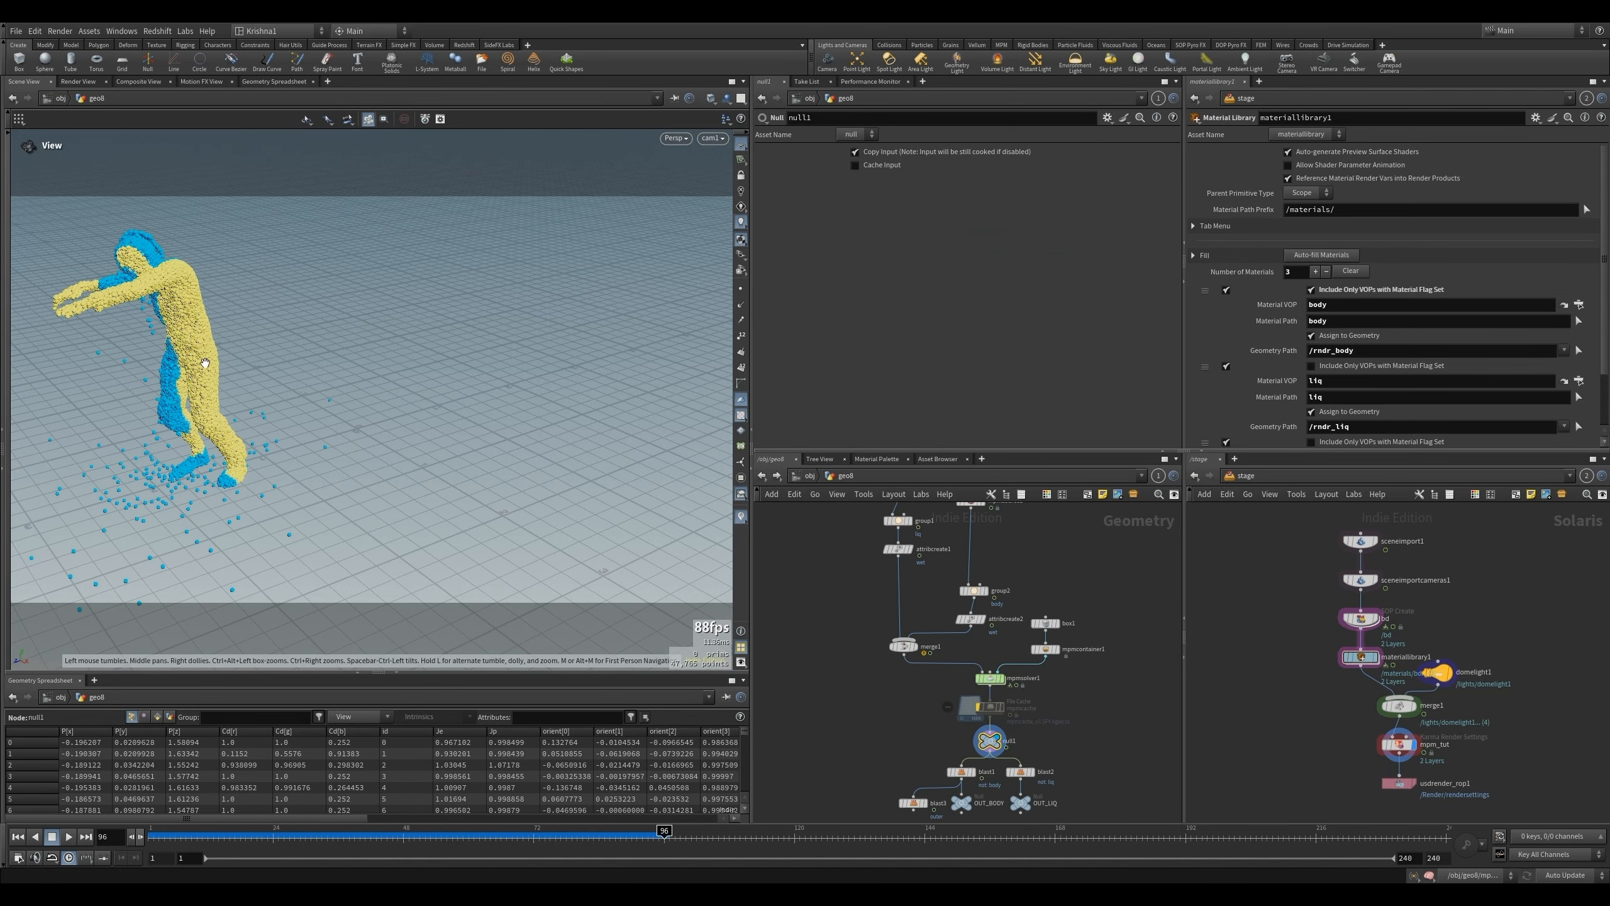
pyautogui.hotkey('alt', 'Tab')
pyautogui.moveTo(547, 128); pyautogui.dragTo(606, 114)
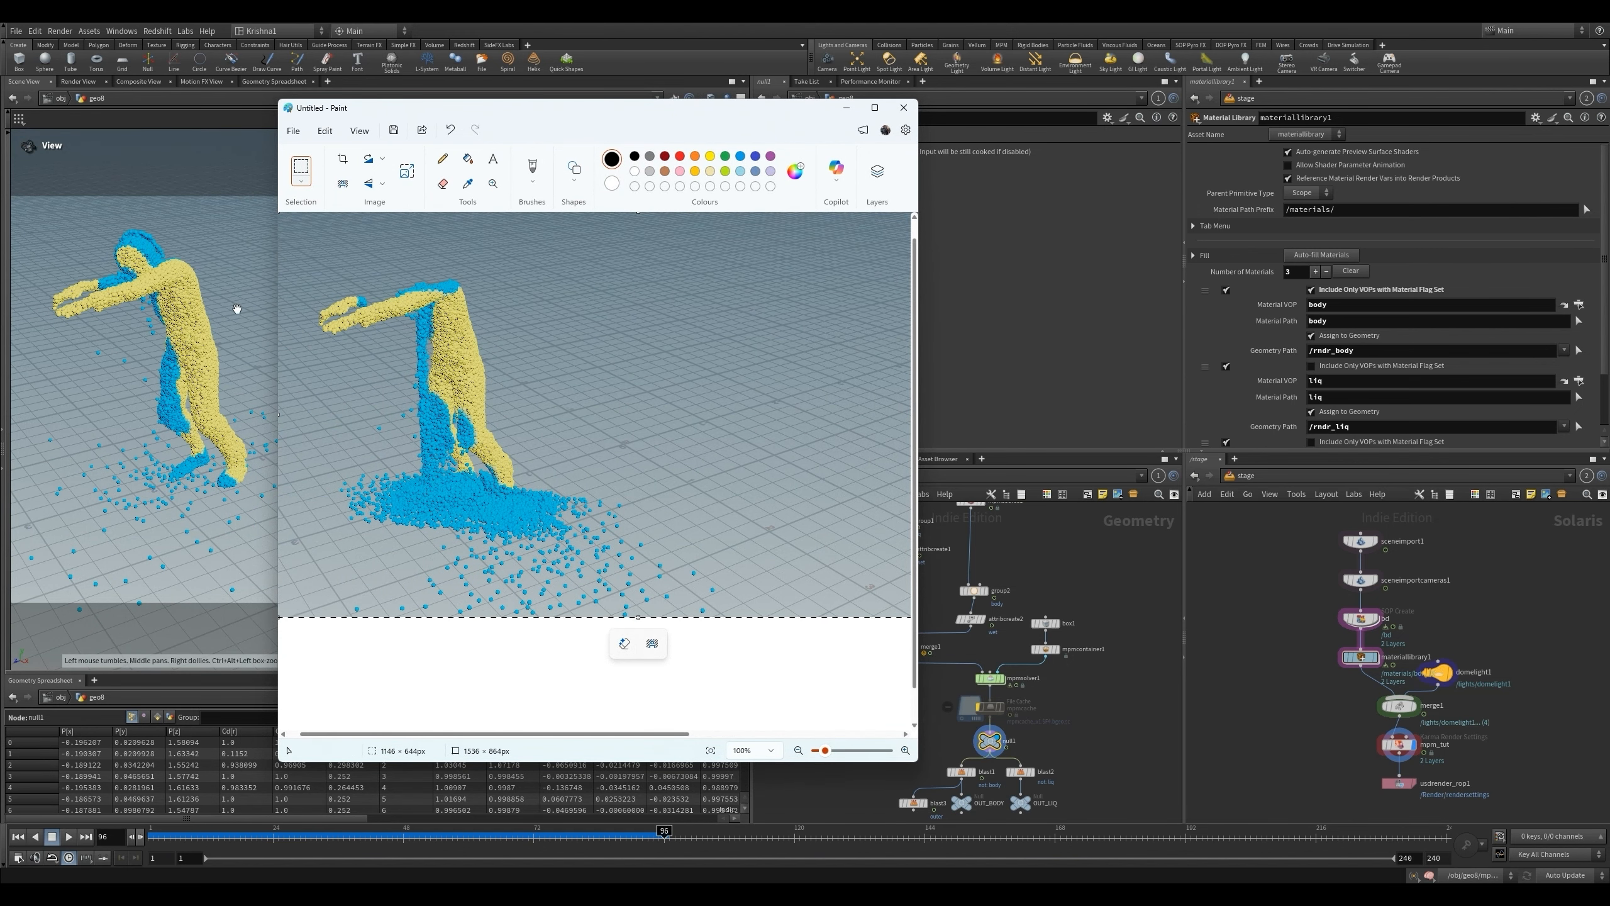
pyautogui.moveTo(691, 111); pyautogui.dragTo(0, 171)
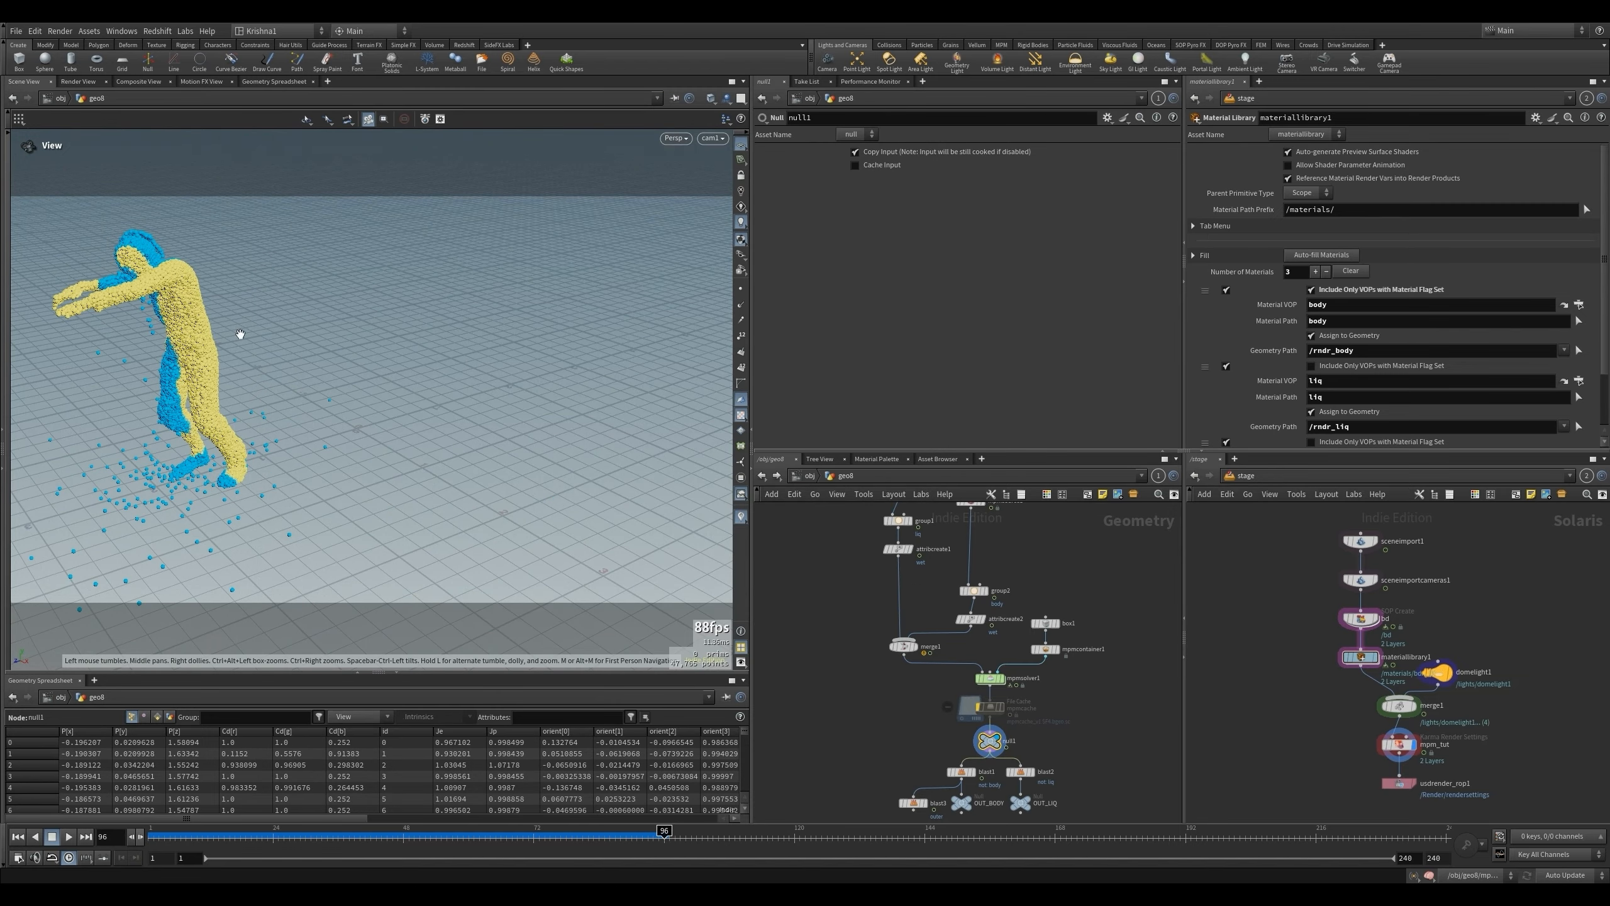
# - Rewind to frame 1 and set the Max Sample Count of attribtransfer1 inside sopsolver2 to 10
pyautogui.hotkey('ctrl', 'Up')
pyautogui.doubleClick(991, 678)
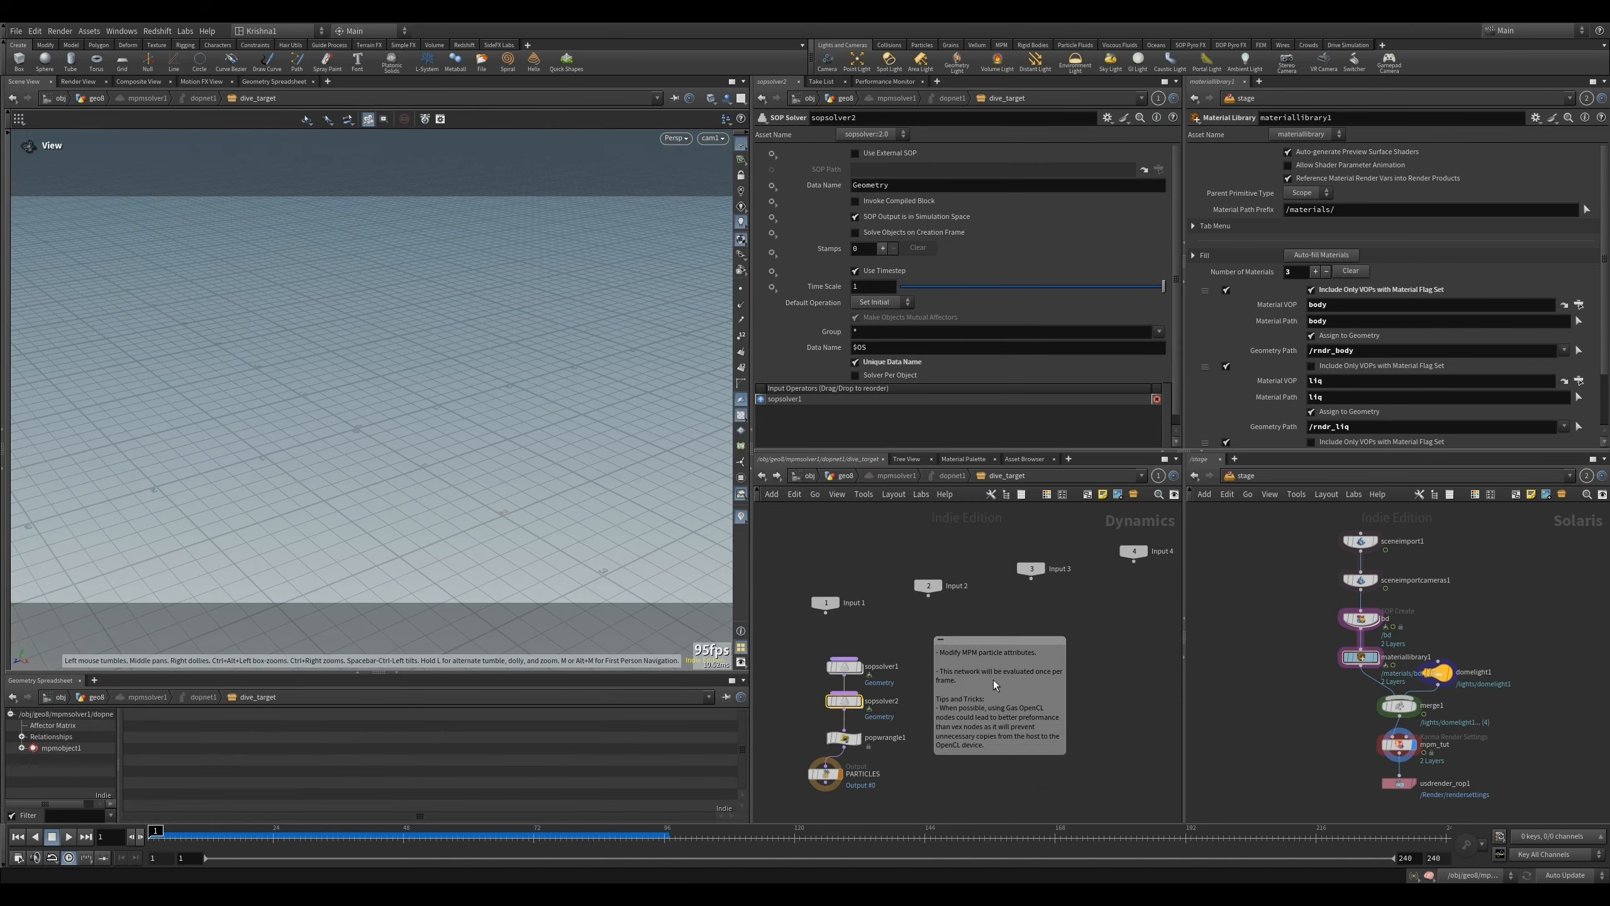
pyautogui.doubleClick(842, 700)
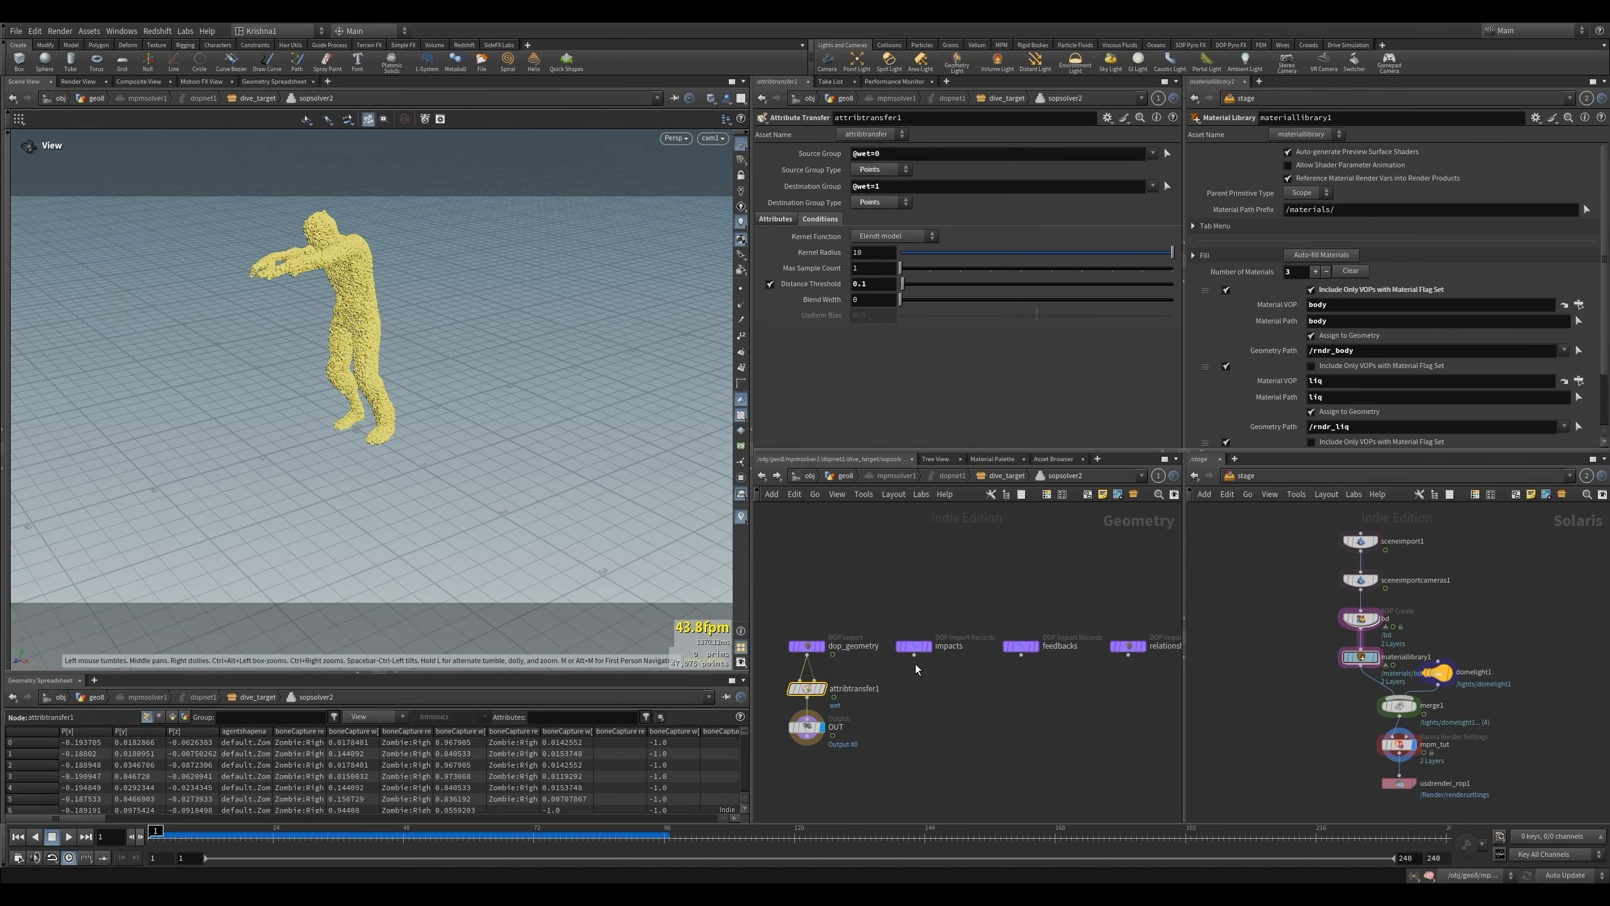
pyautogui.click(870, 270)
pyautogui.write('0')
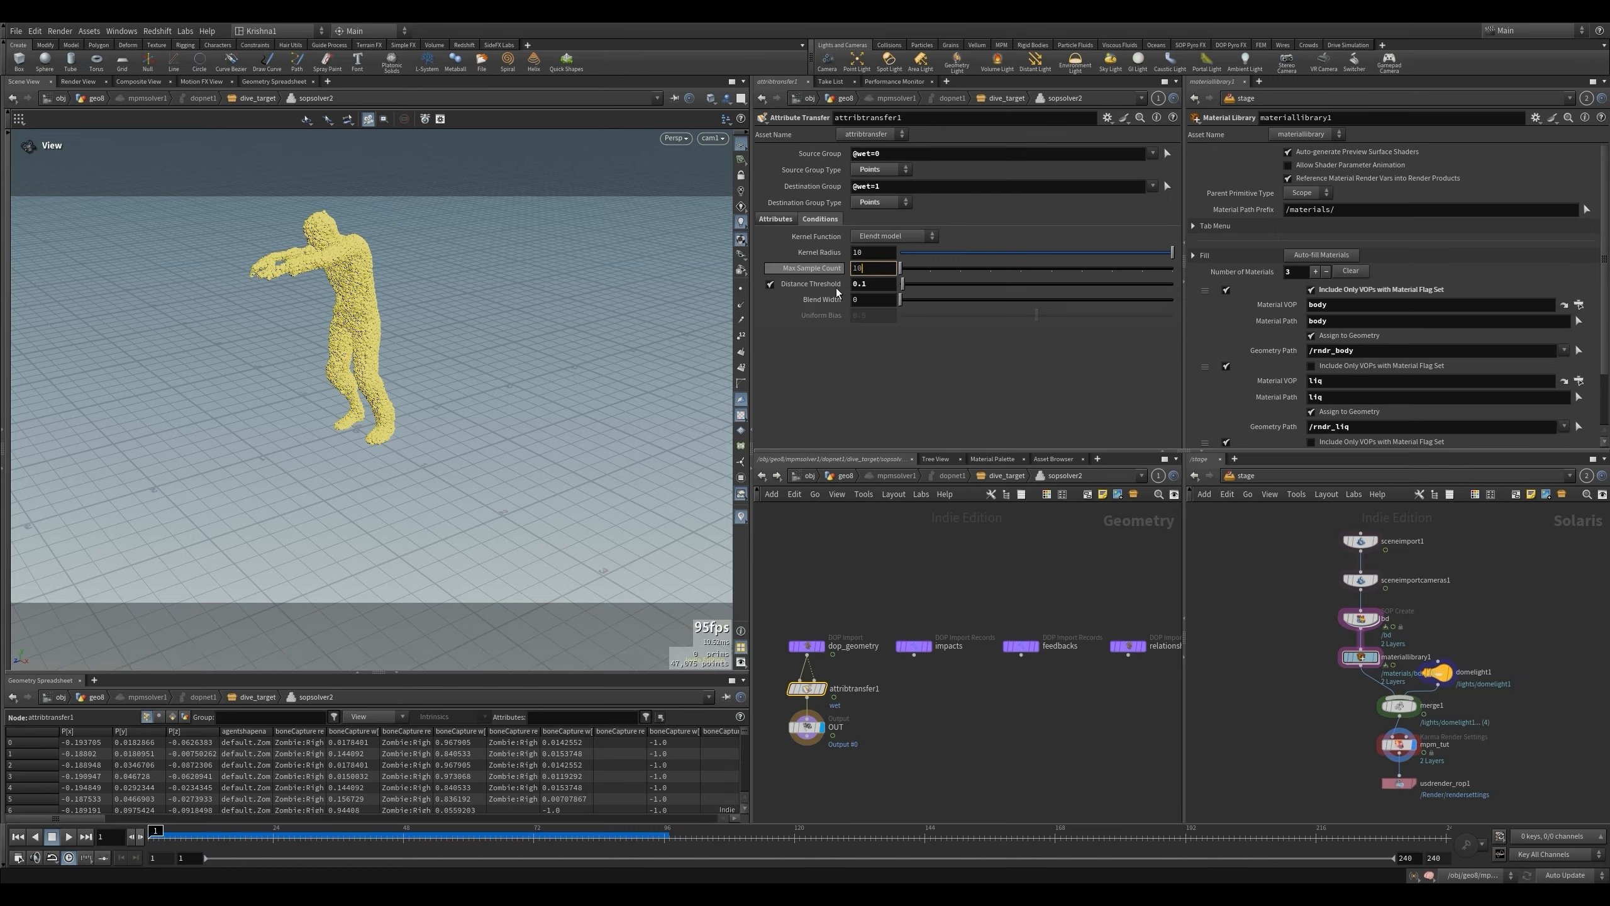
pyautogui.press('Return')
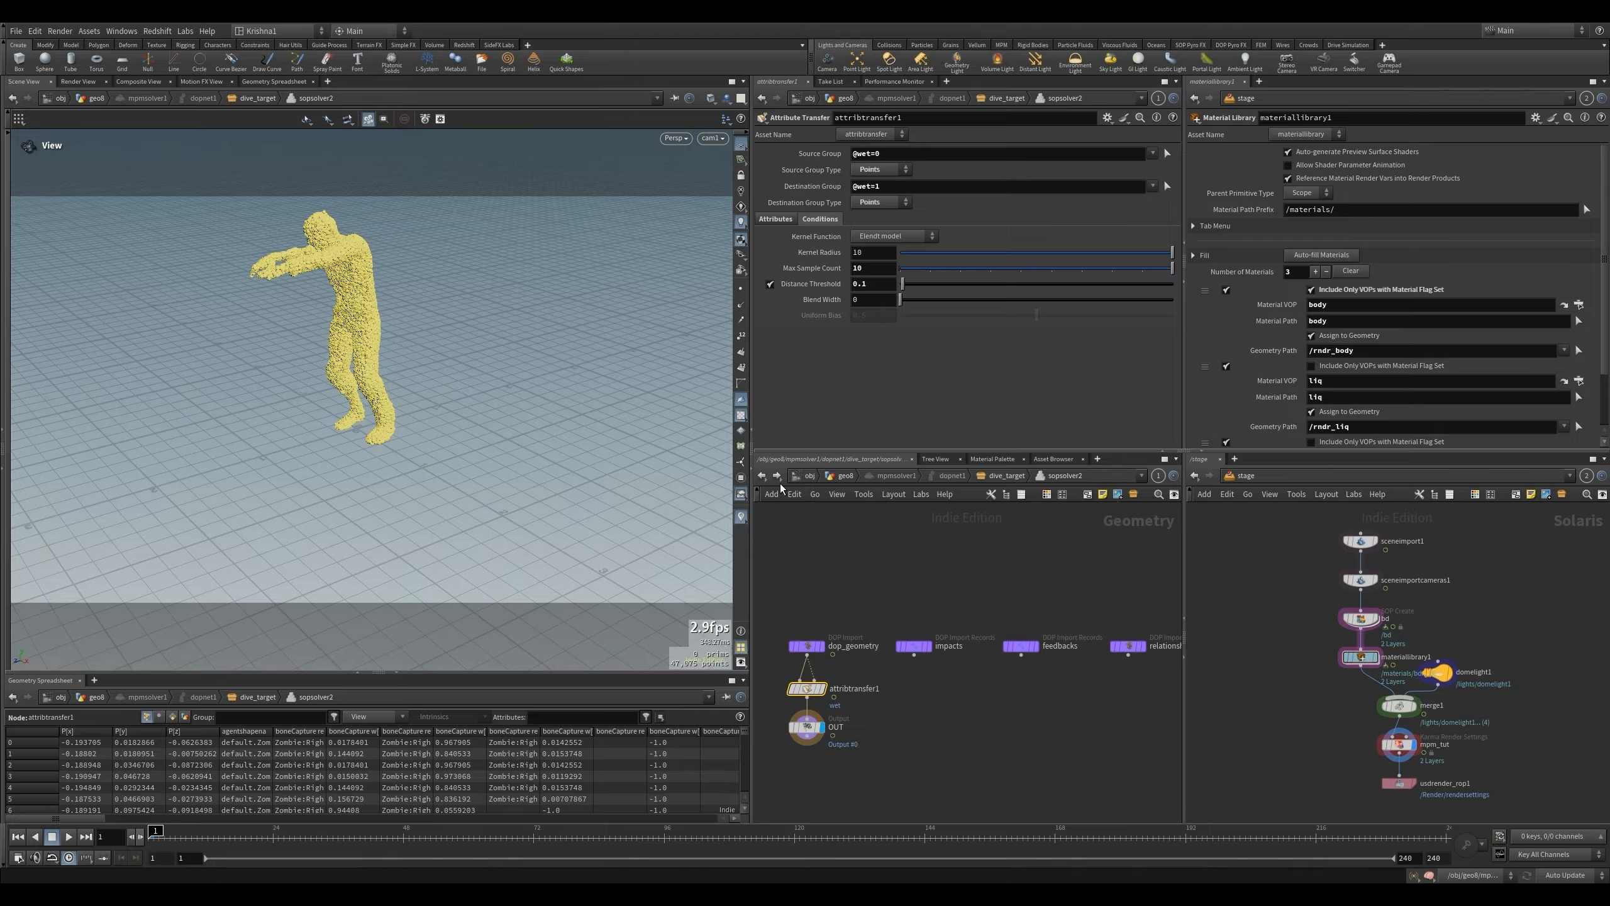
# - Check the simulation at frame 96 with the new sample count
pyautogui.click(763, 478)
pyautogui.press('u')
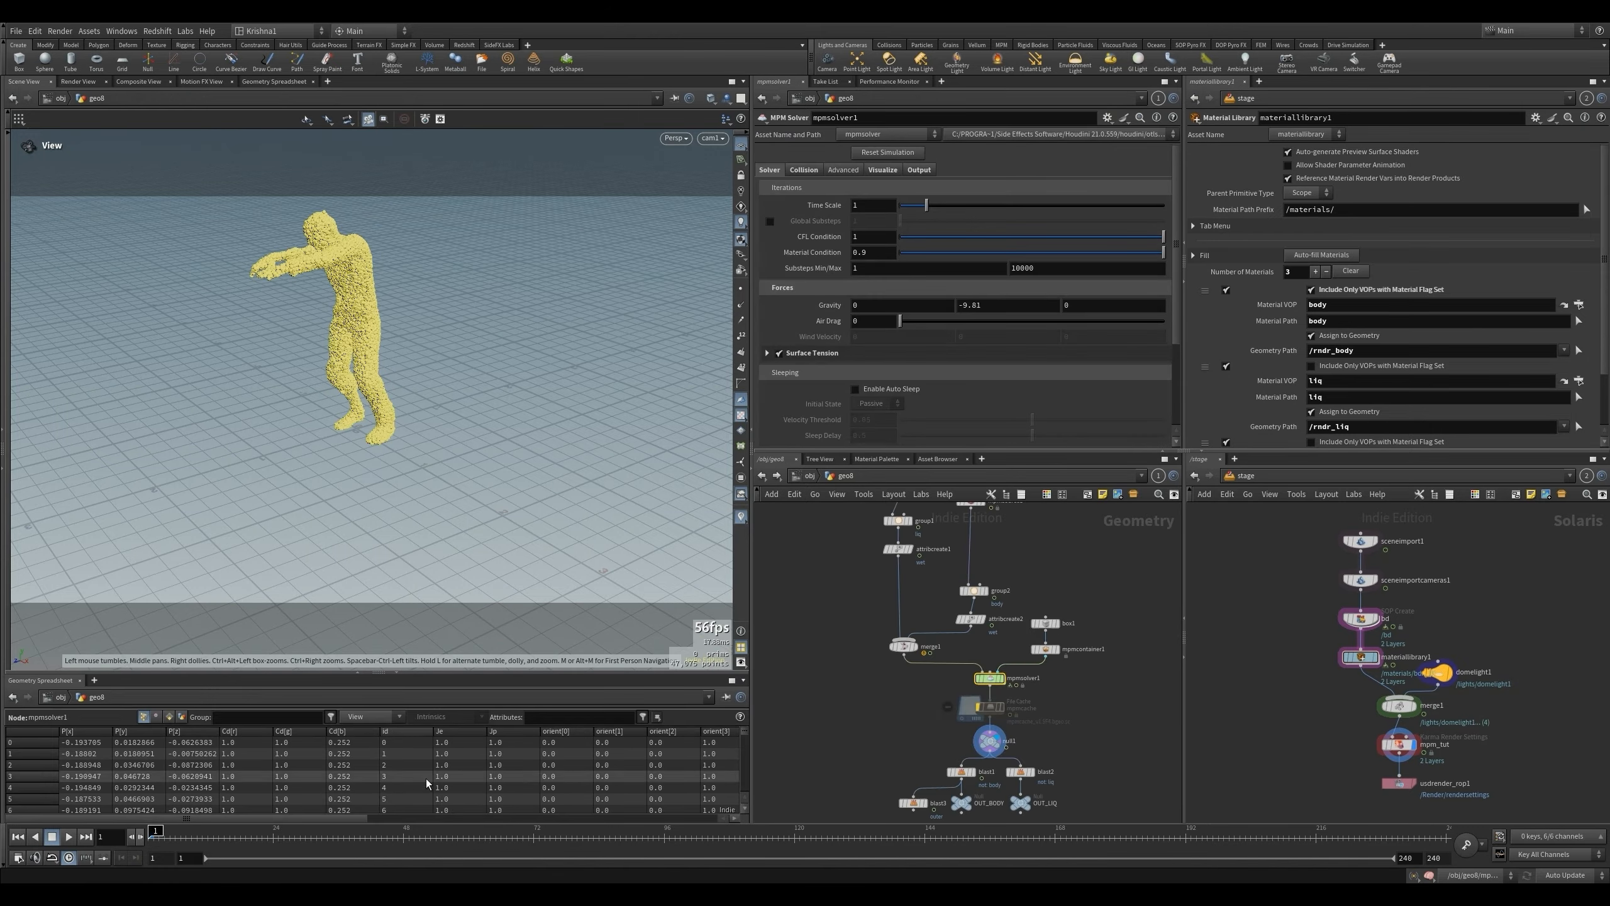
pyautogui.click(662, 842)
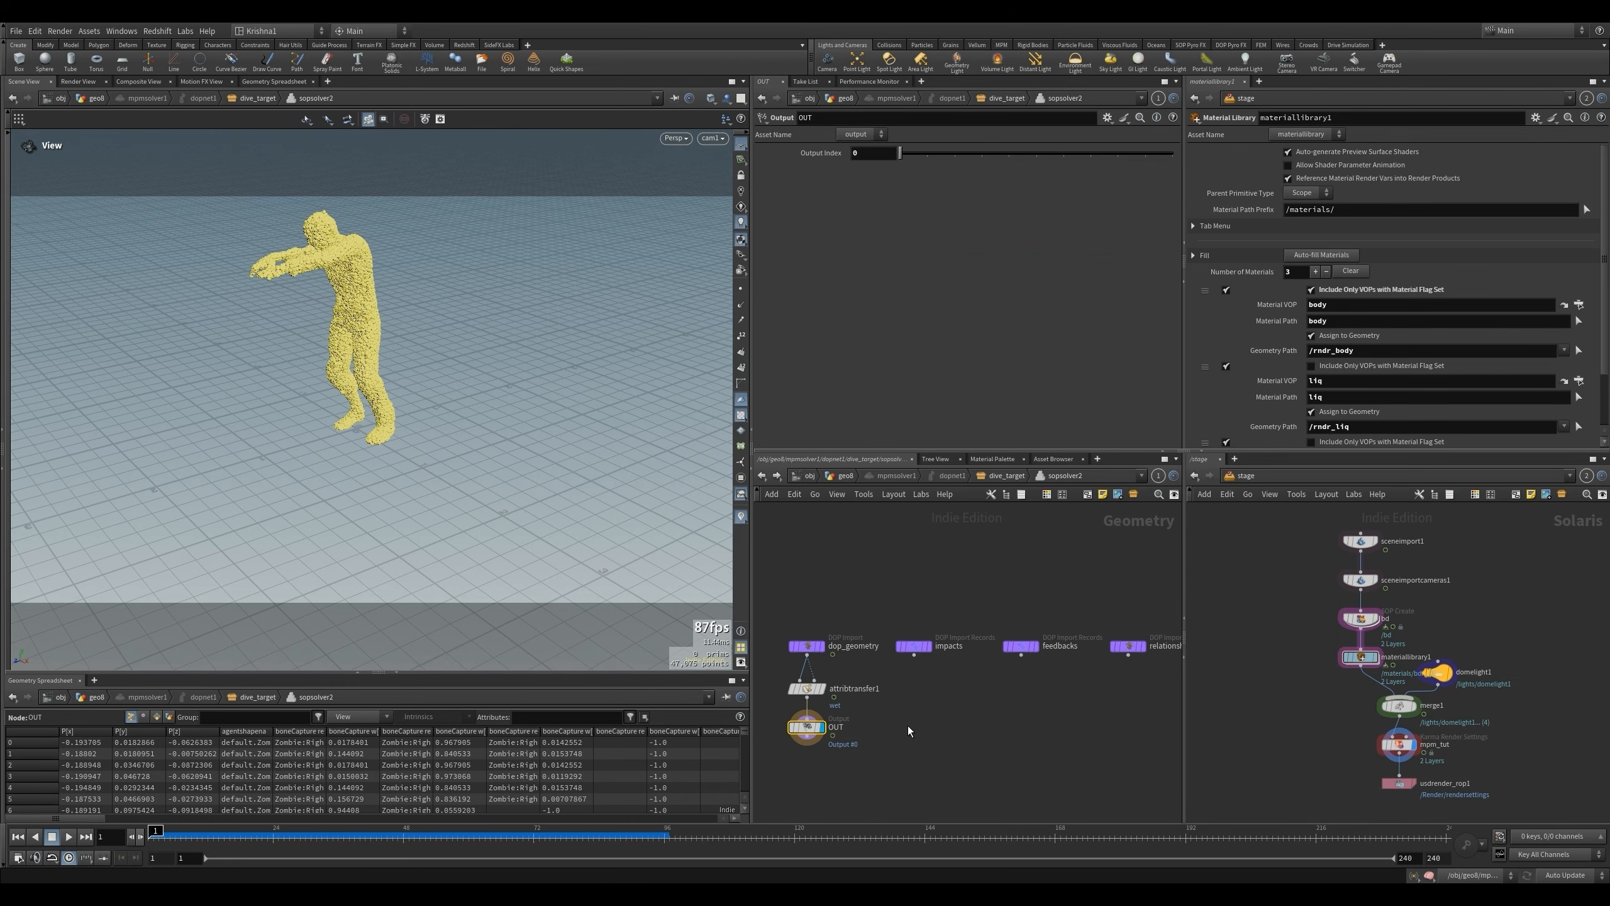
pyautogui.click(664, 843)
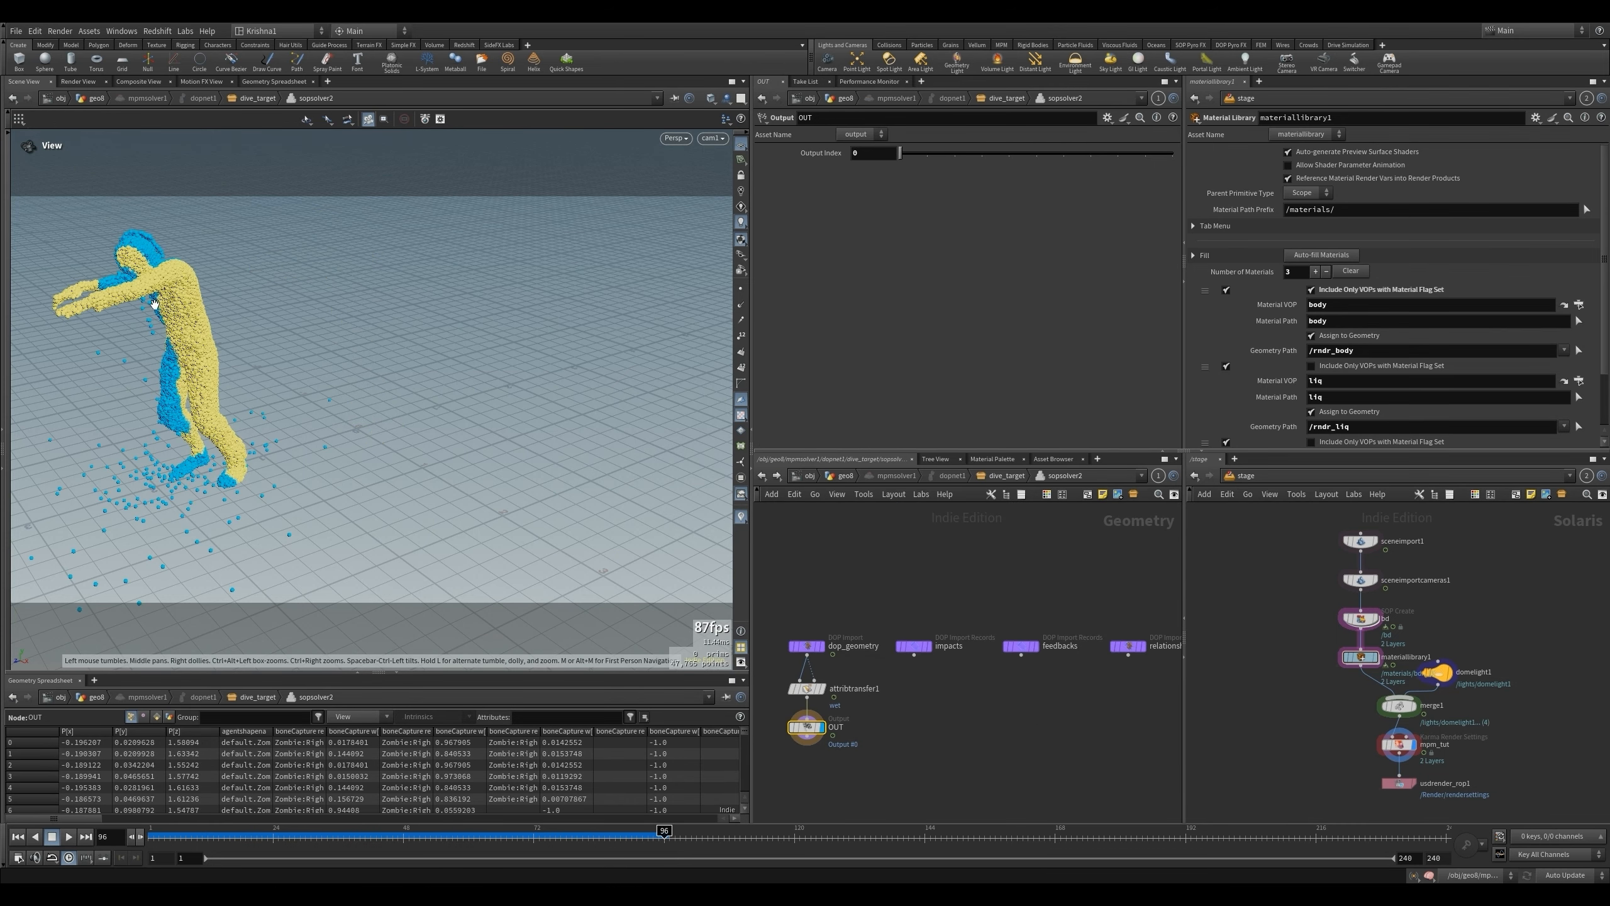
pyautogui.click(803, 688)
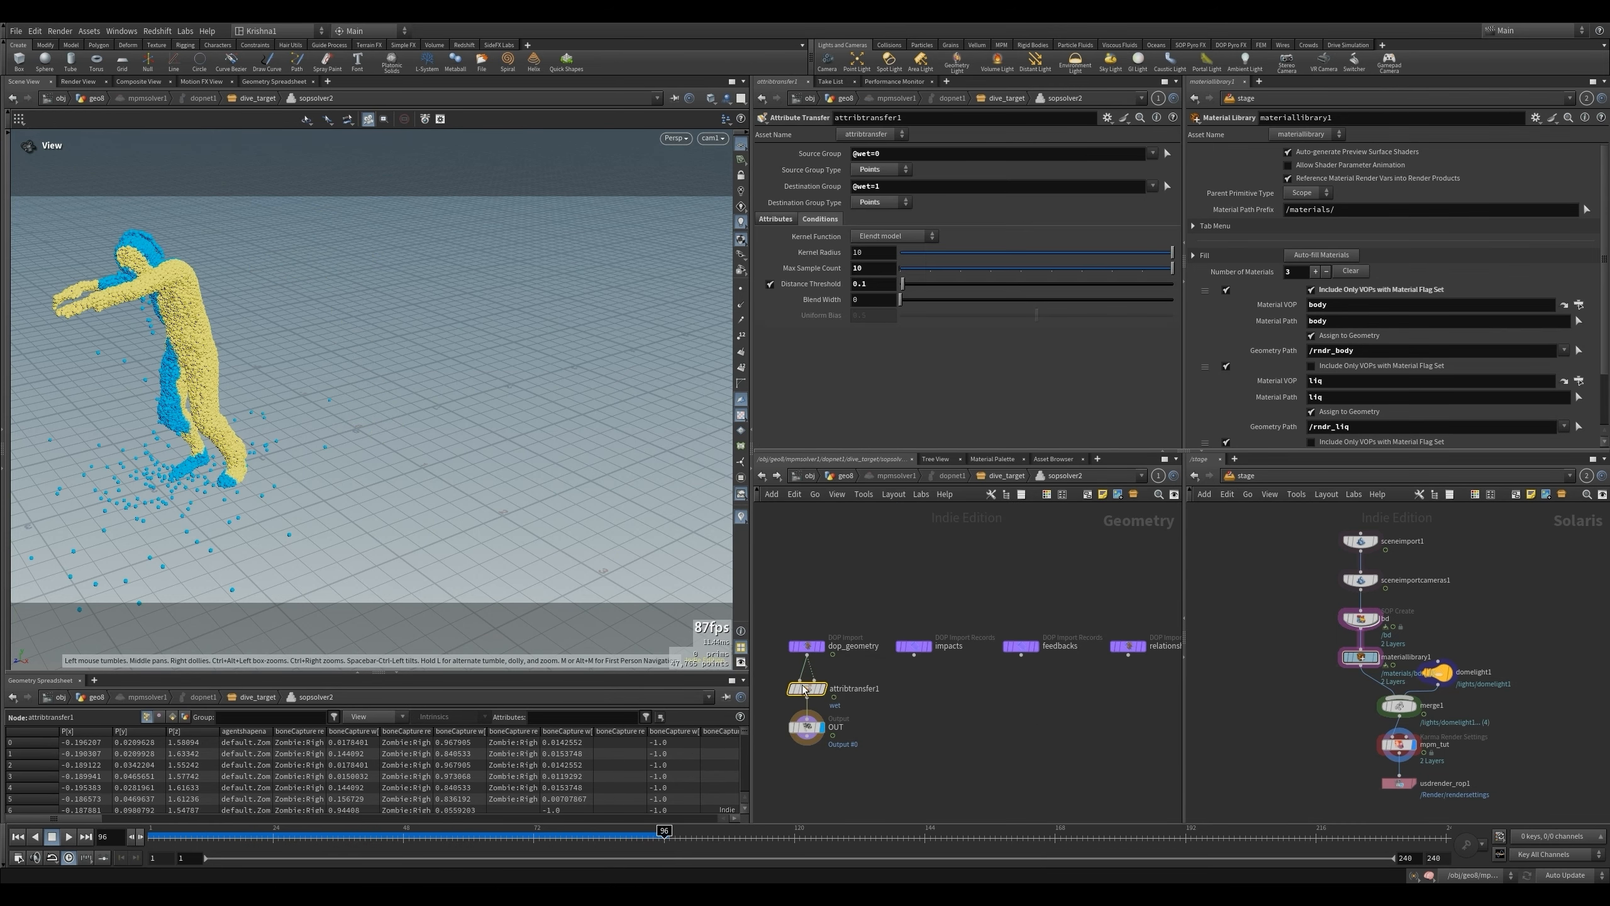
pyautogui.doubleClick(876, 155)
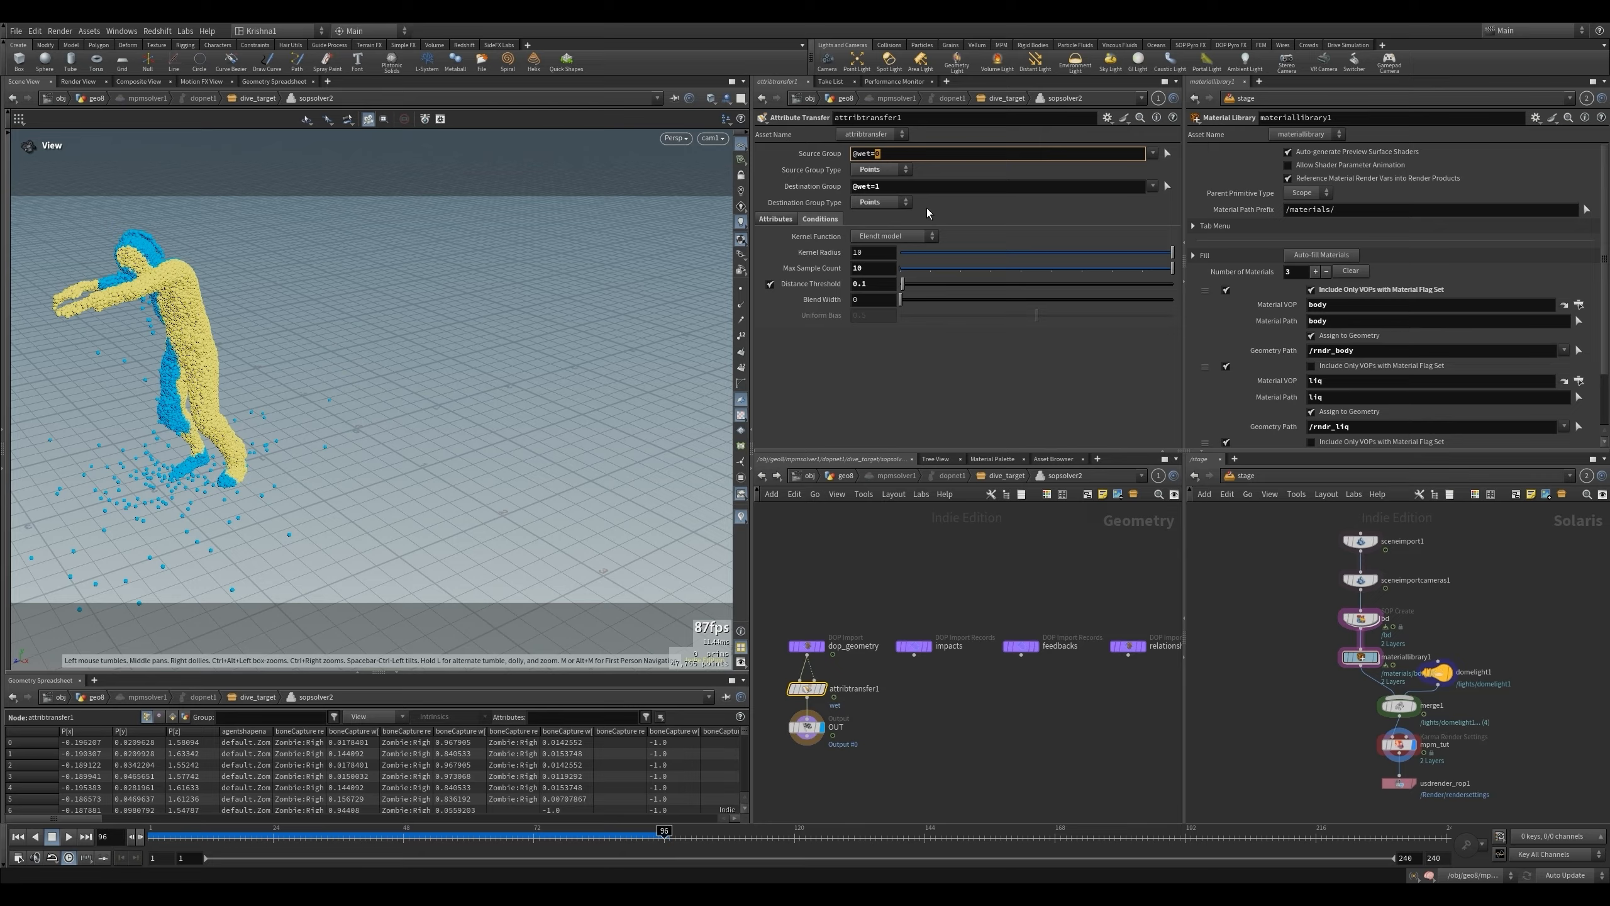
pyautogui.doubleClick(876, 187)
pyautogui.write('0')
pyautogui.press('Return')
pyautogui.hotkey('ctrl', 'Up')
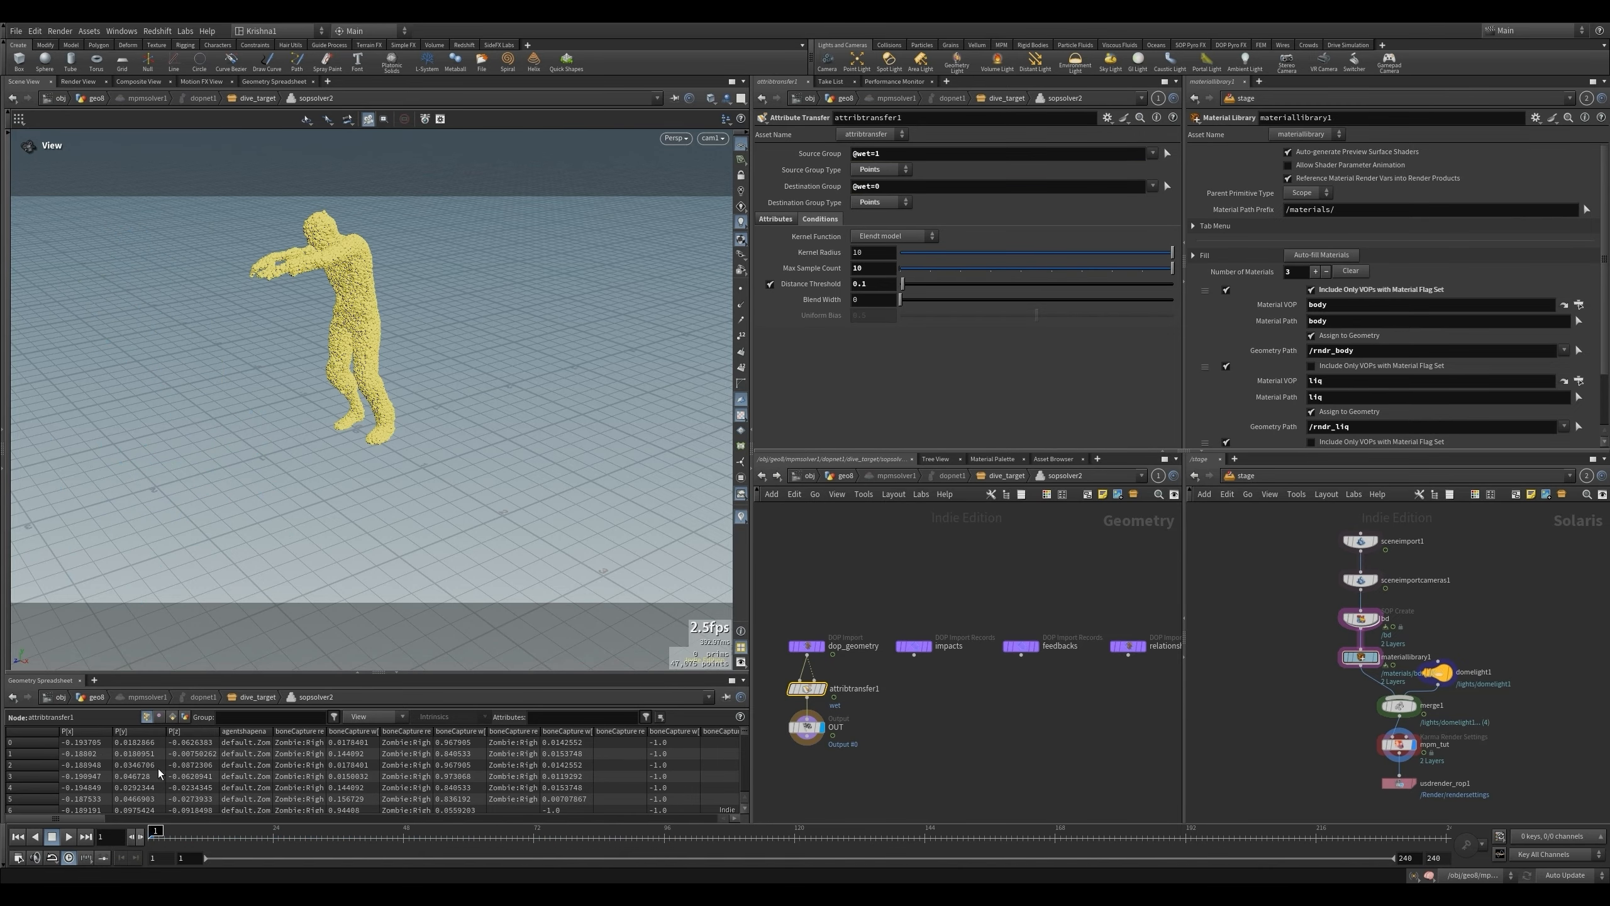
# - Return to the object's geometry network, play and scrub the updated simulation, and rewind to frame 1
pyautogui.click(846, 475)
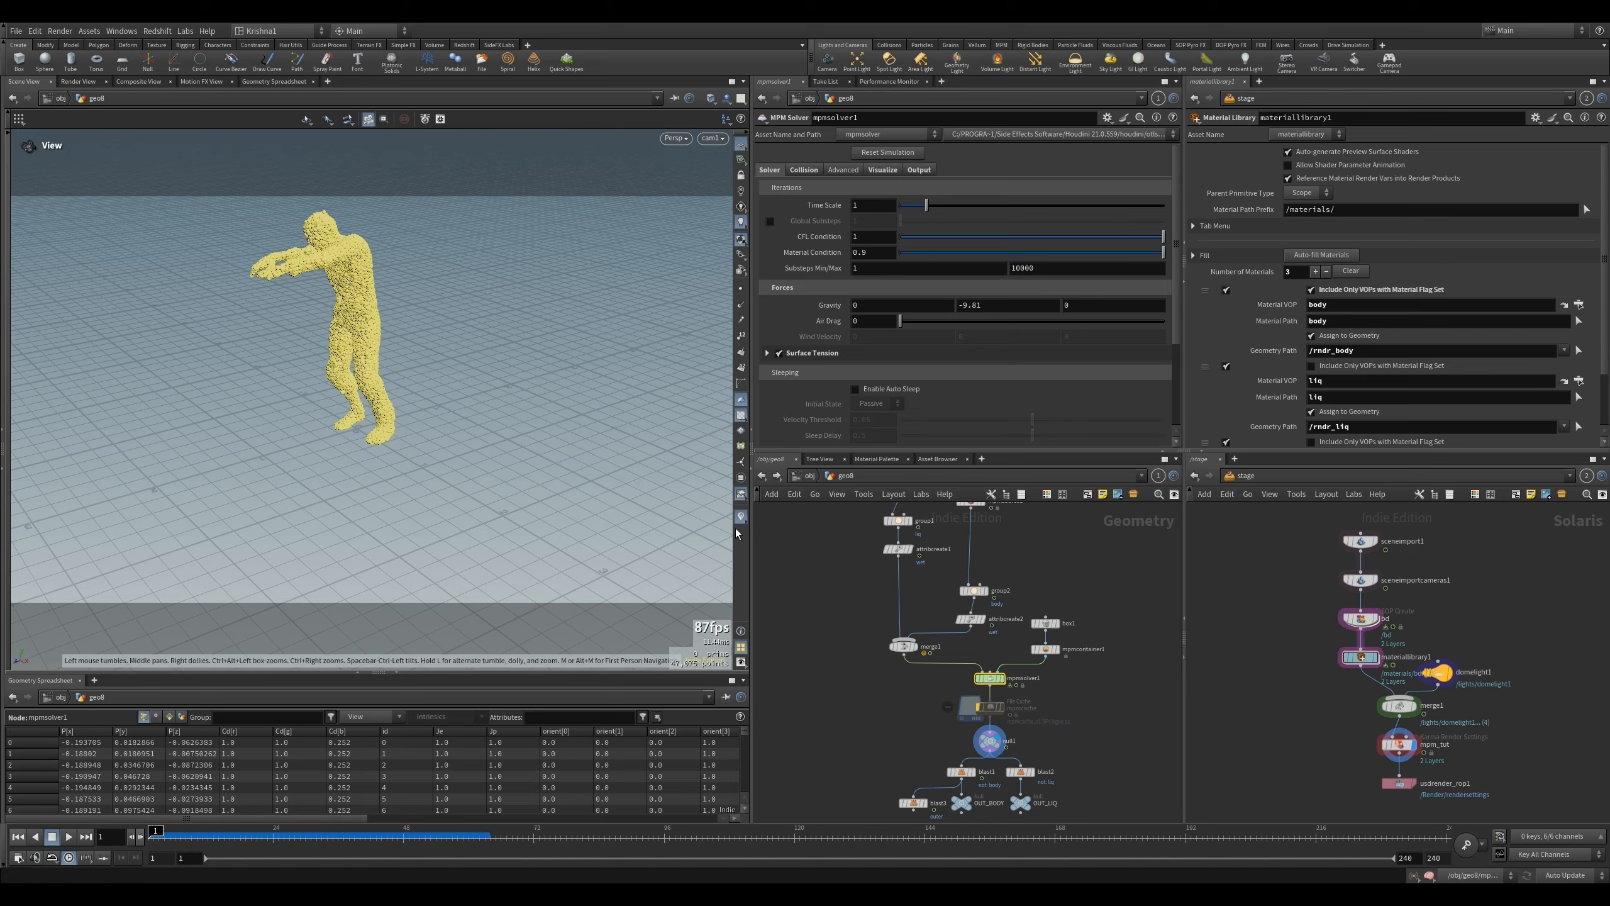
pyautogui.click(68, 836)
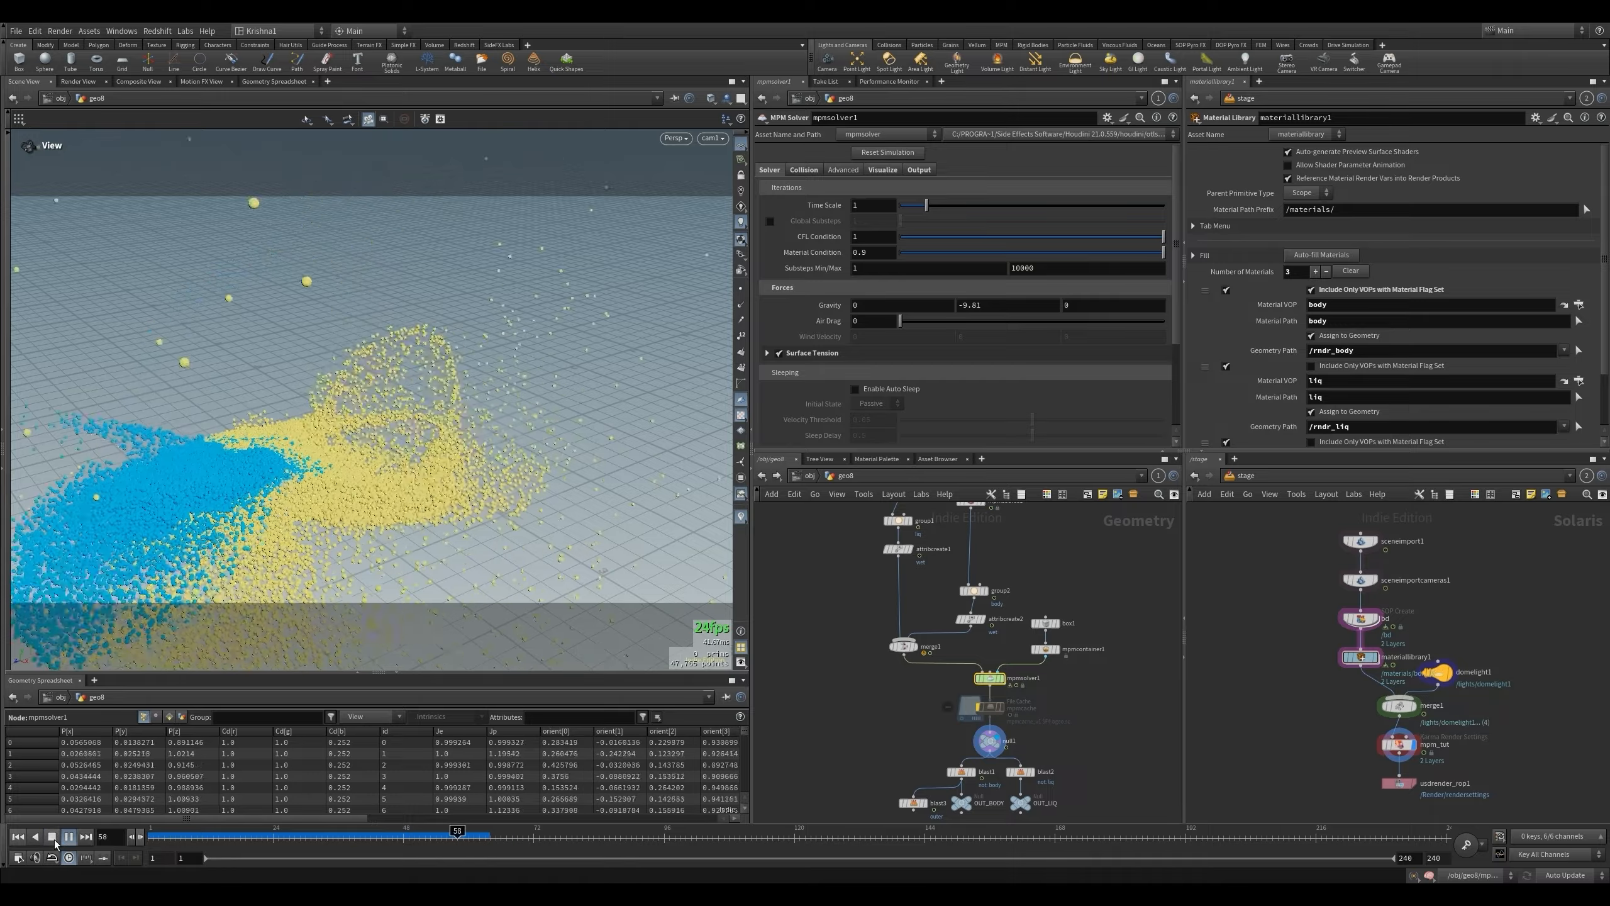
pyautogui.moveTo(186, 833); pyautogui.dragTo(402, 834)
pyautogui.hotkey('ctrl', 'Up')
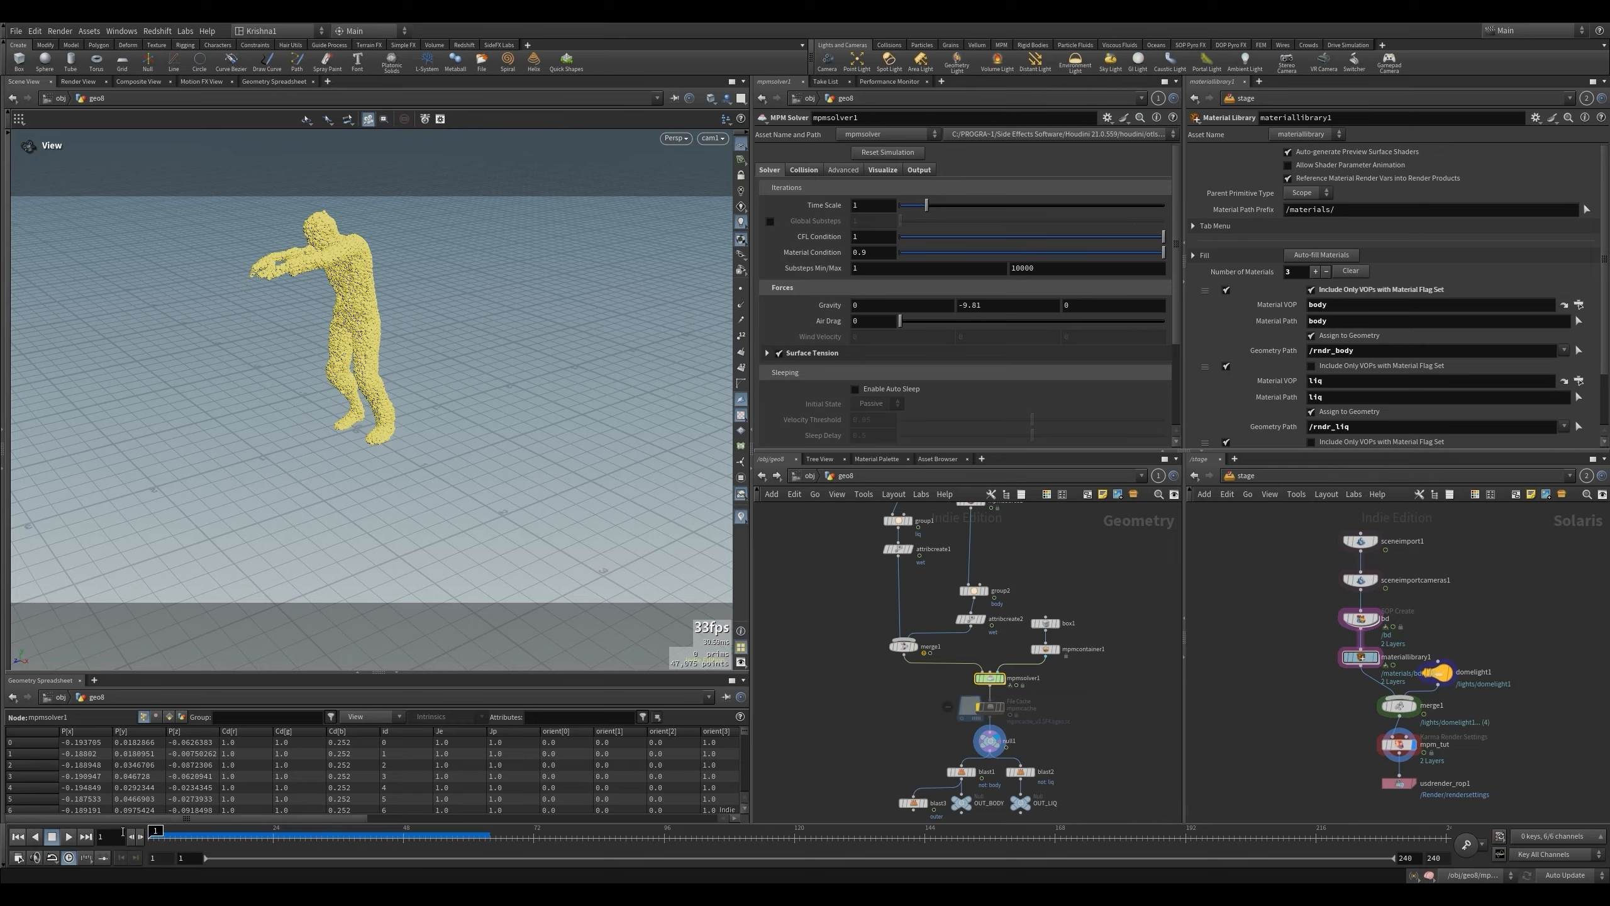
pyautogui.click(68, 836)
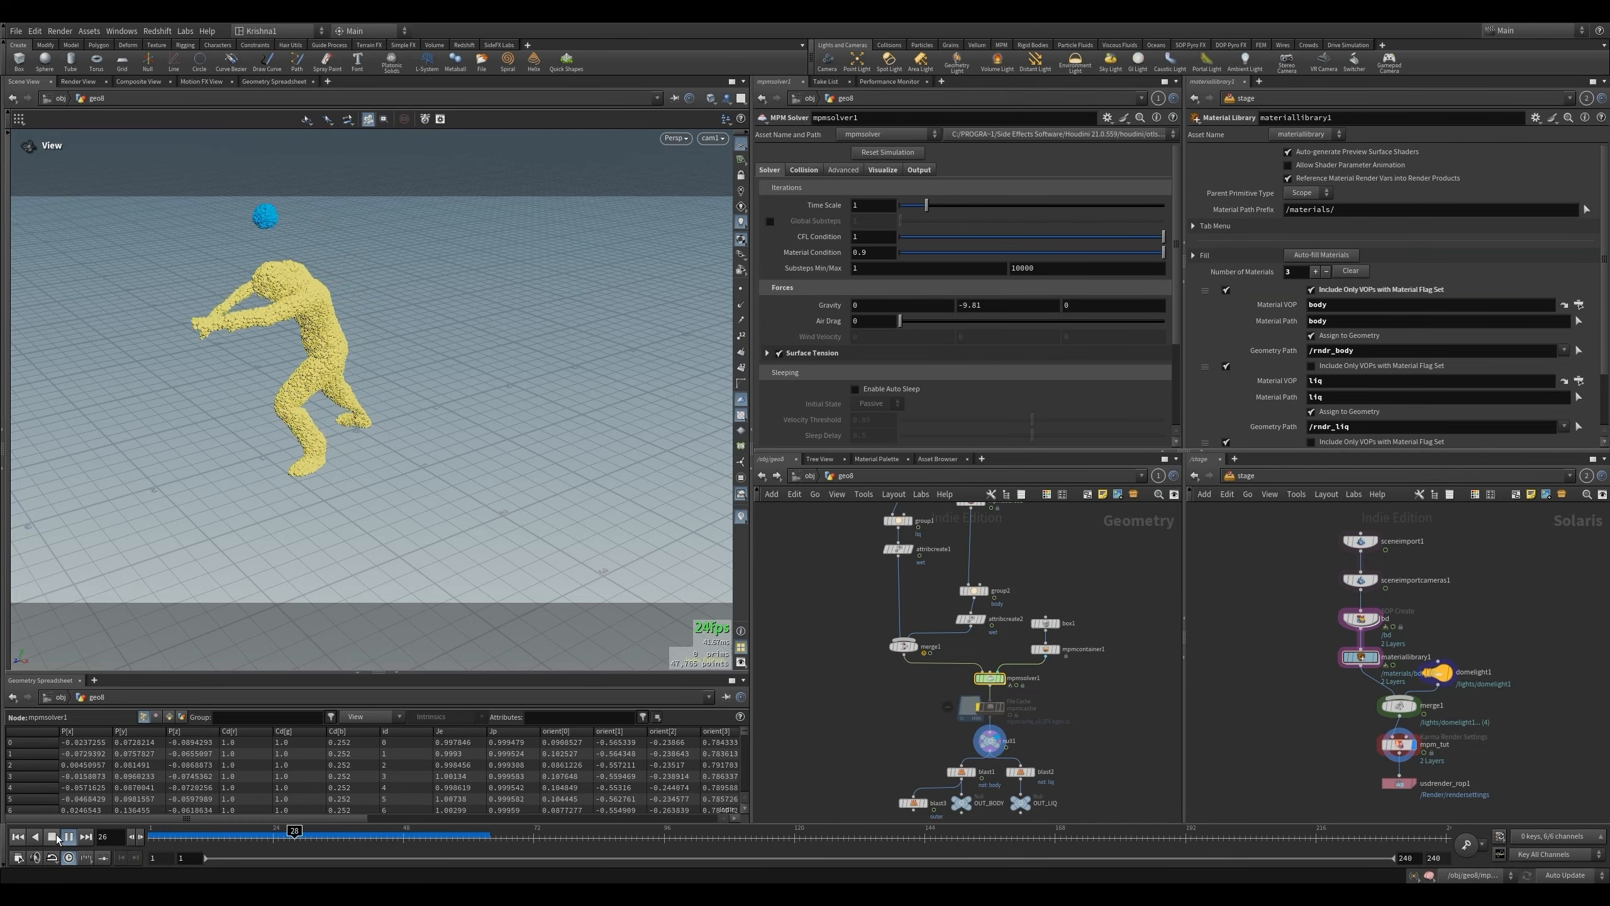
pyautogui.click(56, 835)
pyautogui.click(24, 835)
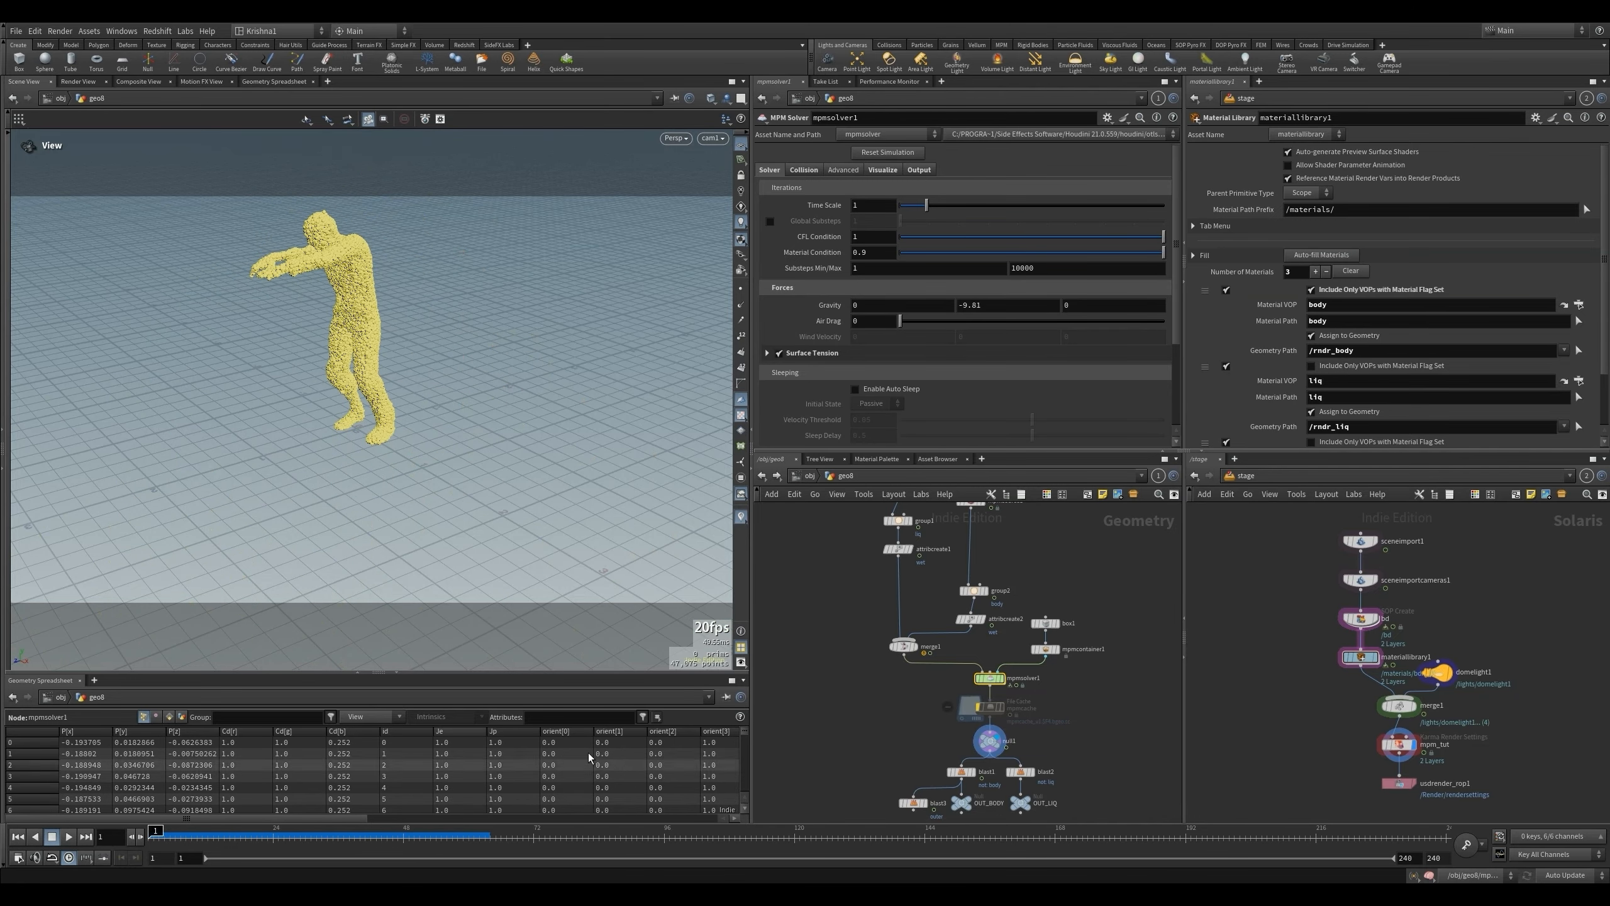
# - In attribtransfer1 inside sopsolver2, set Max Sample Count to 1, Distance Threshold to 0.01 and Blend Width to 0.01
pyautogui.doubleClick(989, 679)
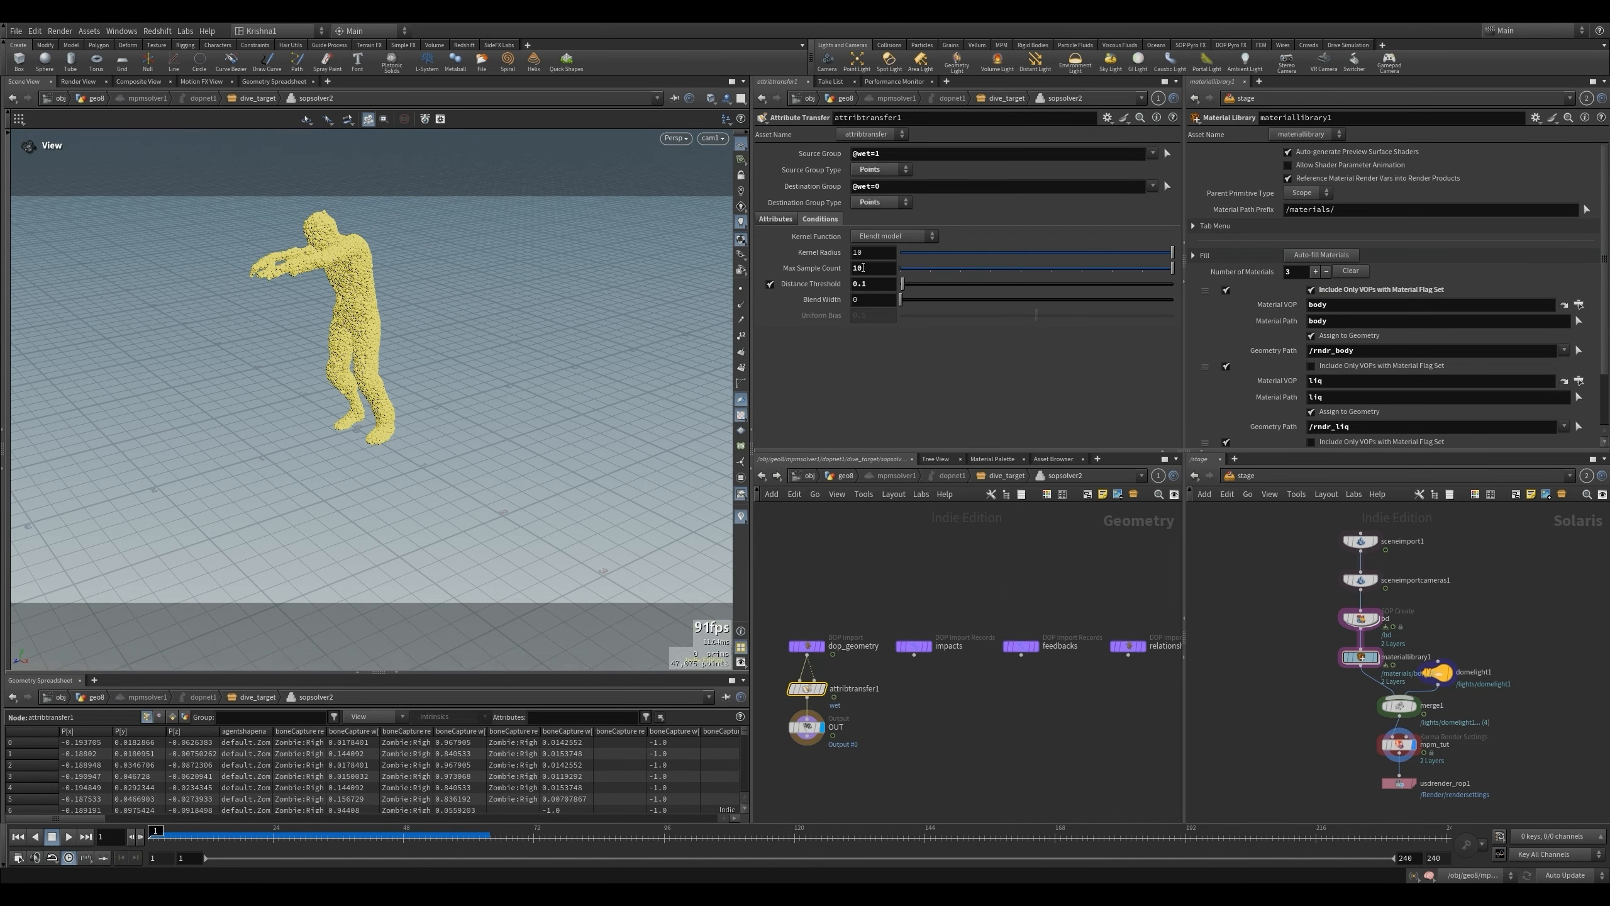
pyautogui.click(916, 266)
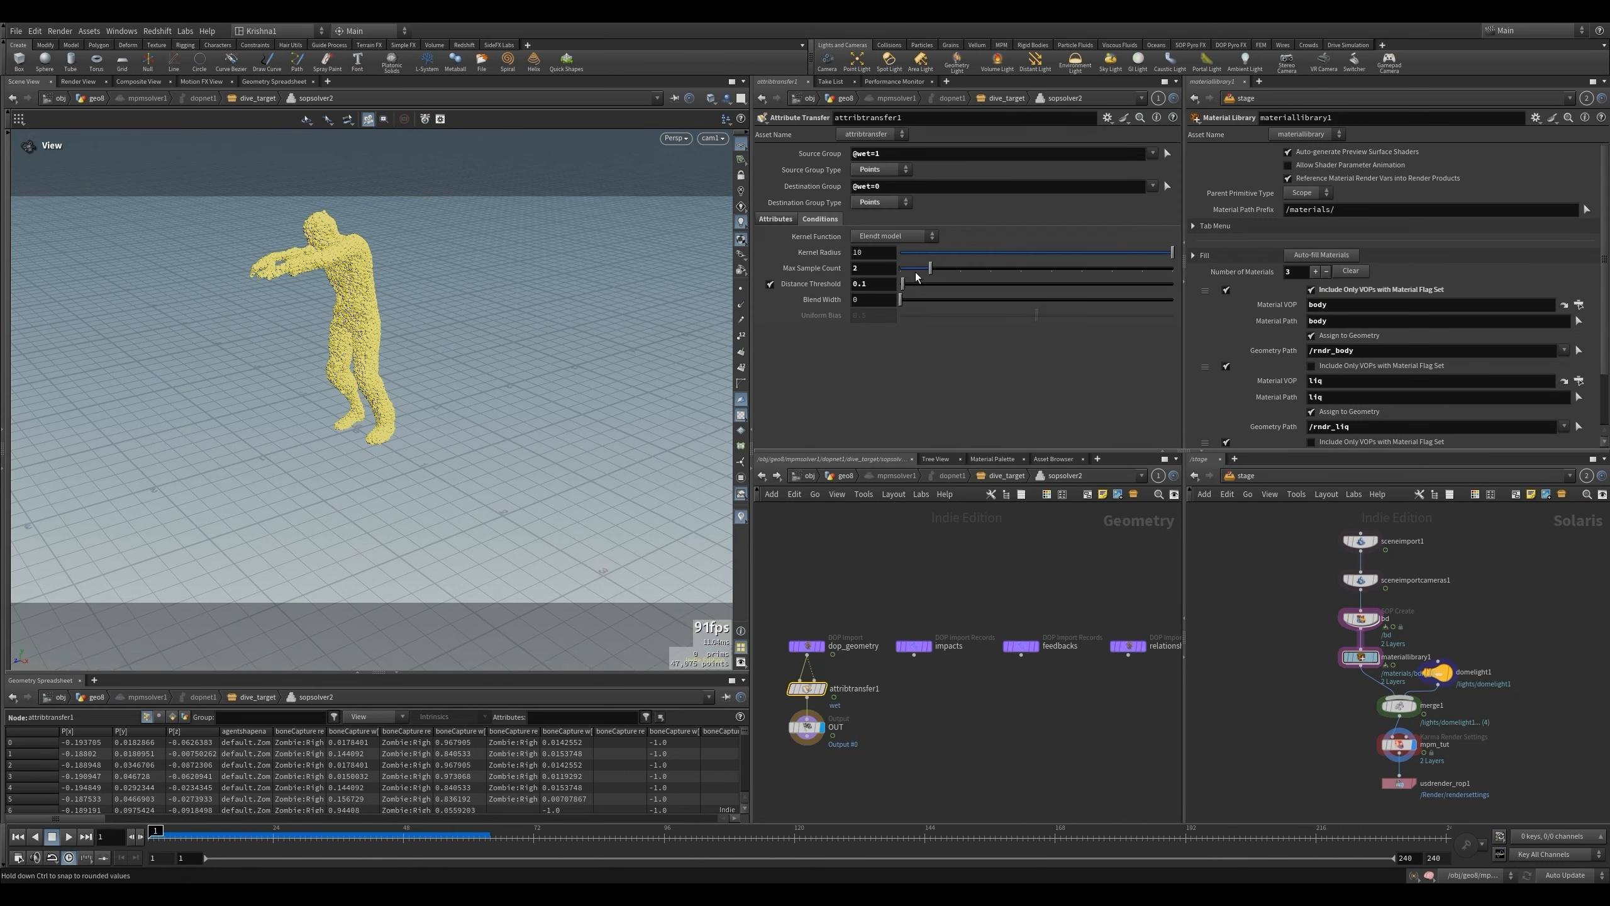
pyautogui.click(863, 285)
pyautogui.write('0')
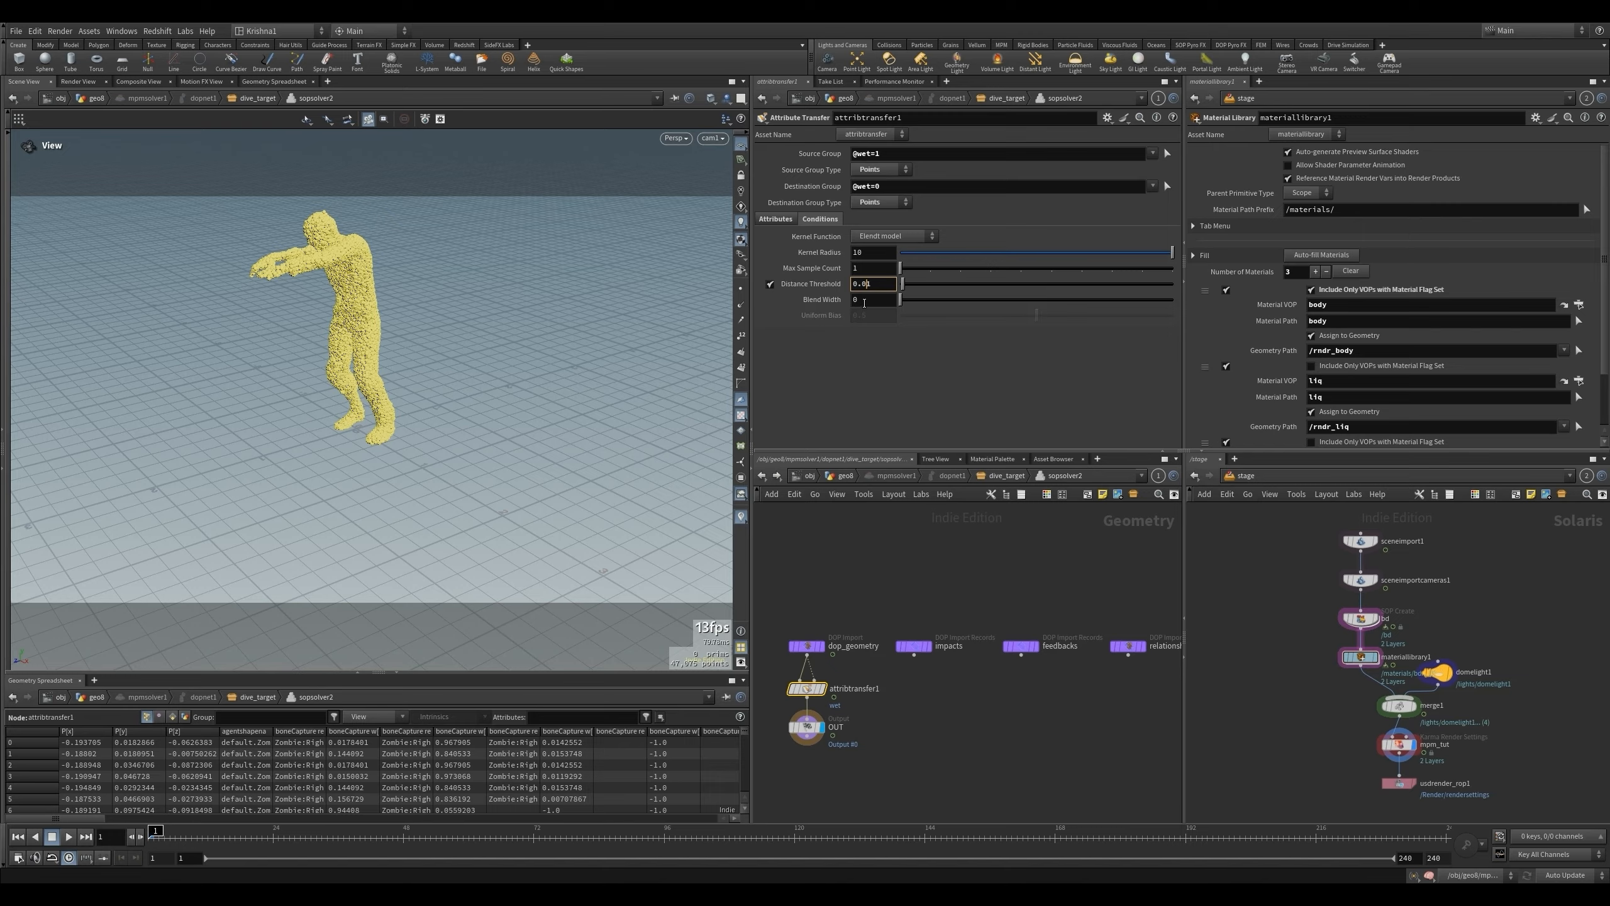
pyautogui.click(863, 301)
pyautogui.write('.01')
# - Return to the geo8 network, simulate to frame 97, and compare the result with the earlier viewport screenshot in Paint
pyautogui.click(847, 476)
pyautogui.click(68, 836)
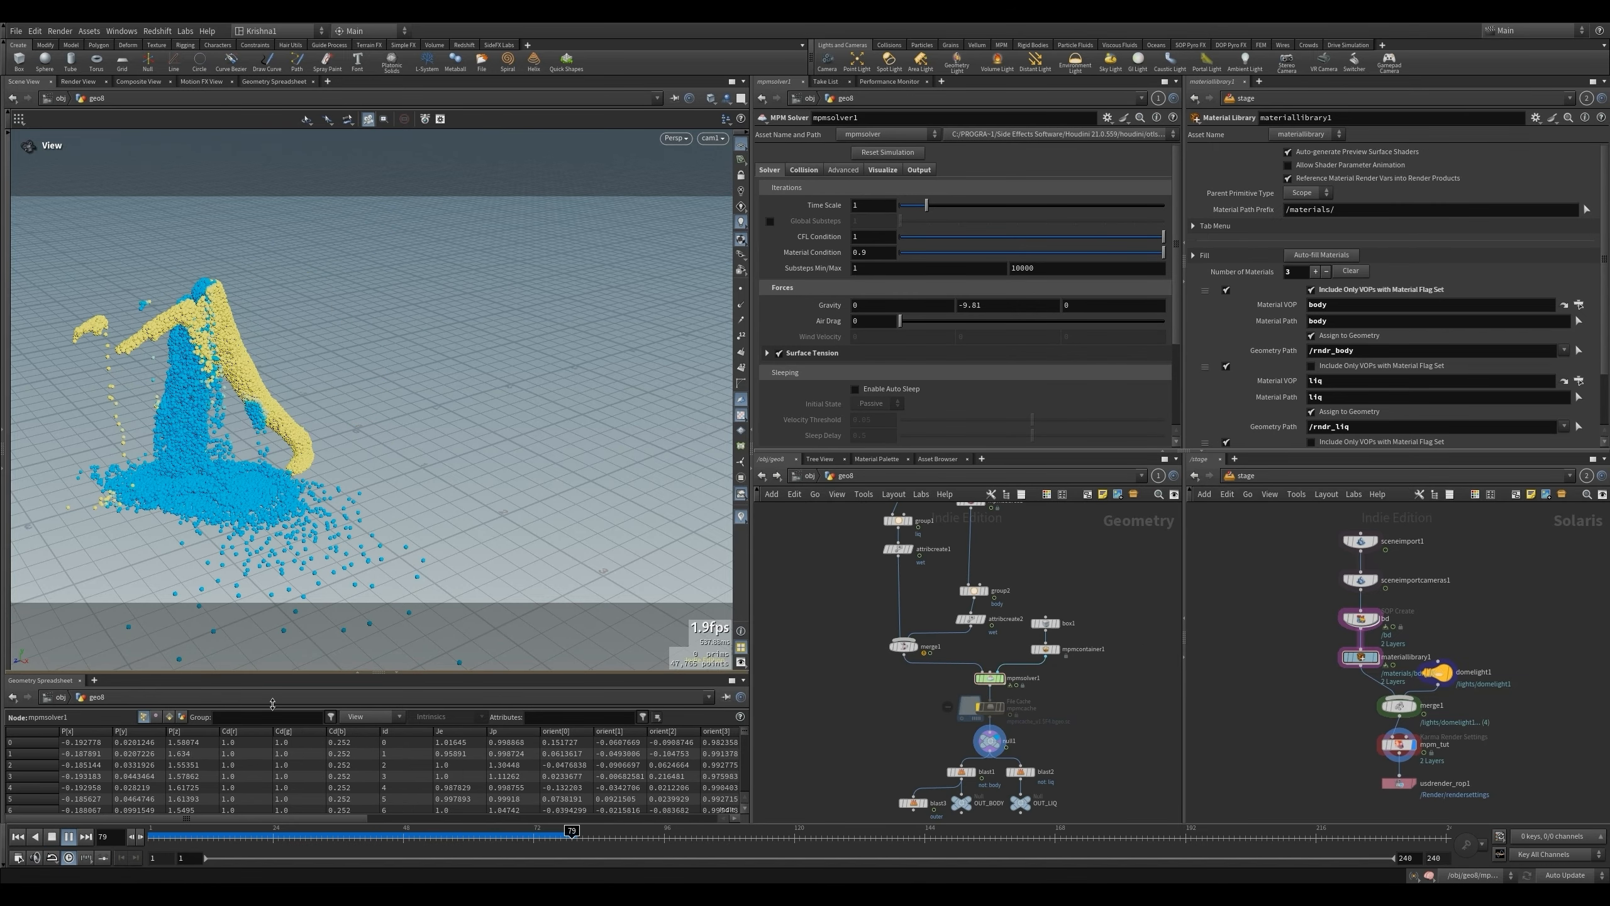
pyautogui.click(54, 838)
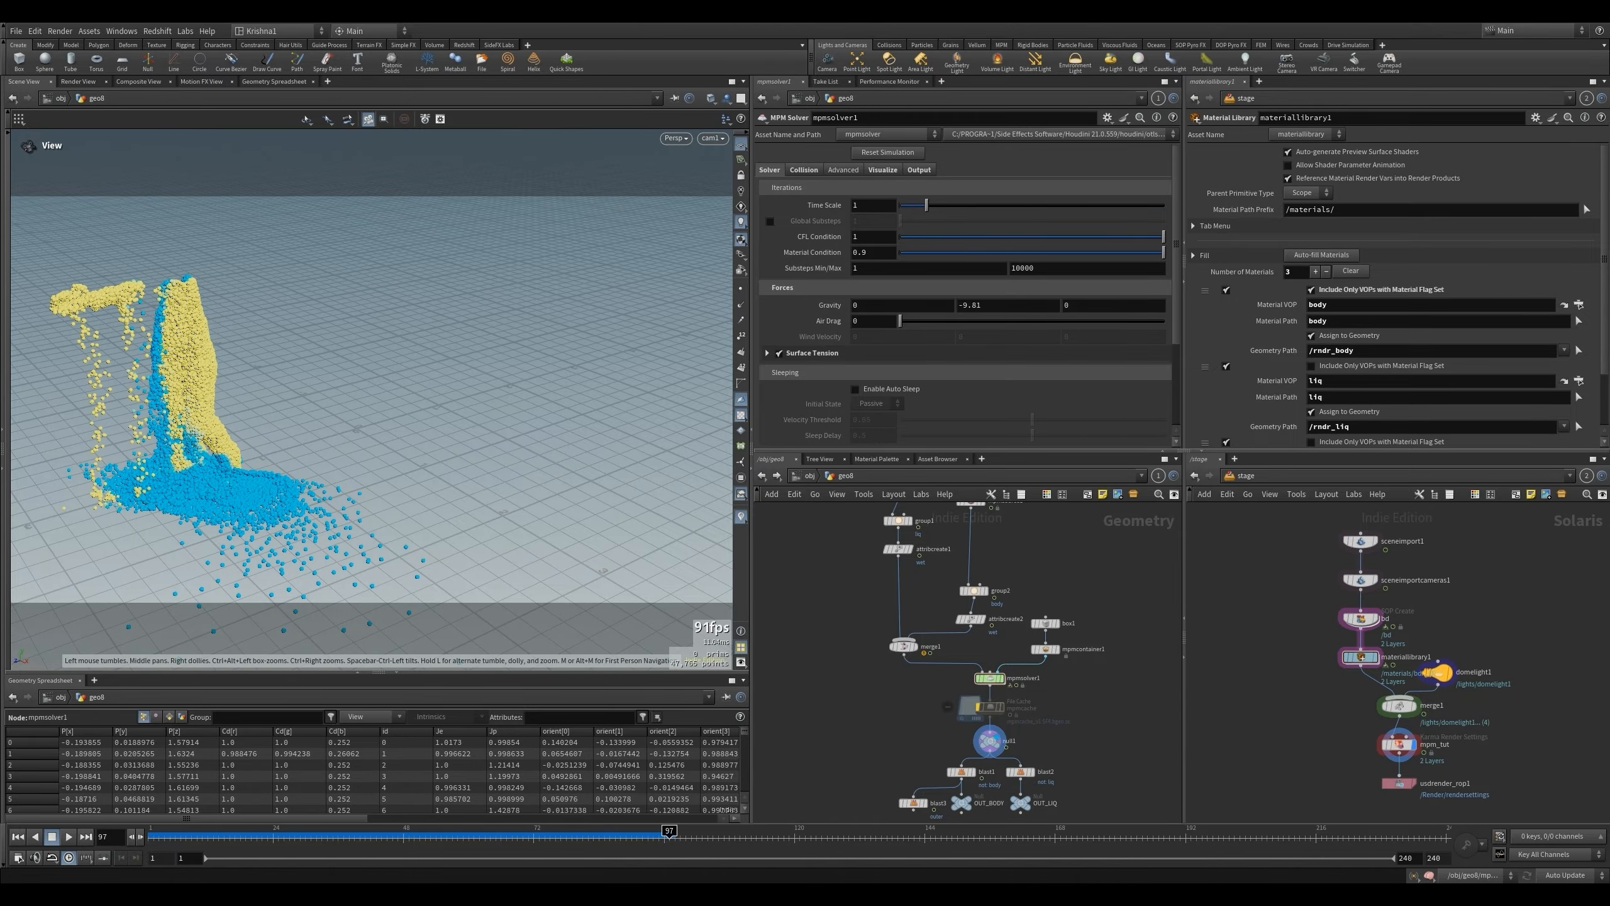
pyautogui.moveTo(0, 76); pyautogui.dragTo(935, 131)
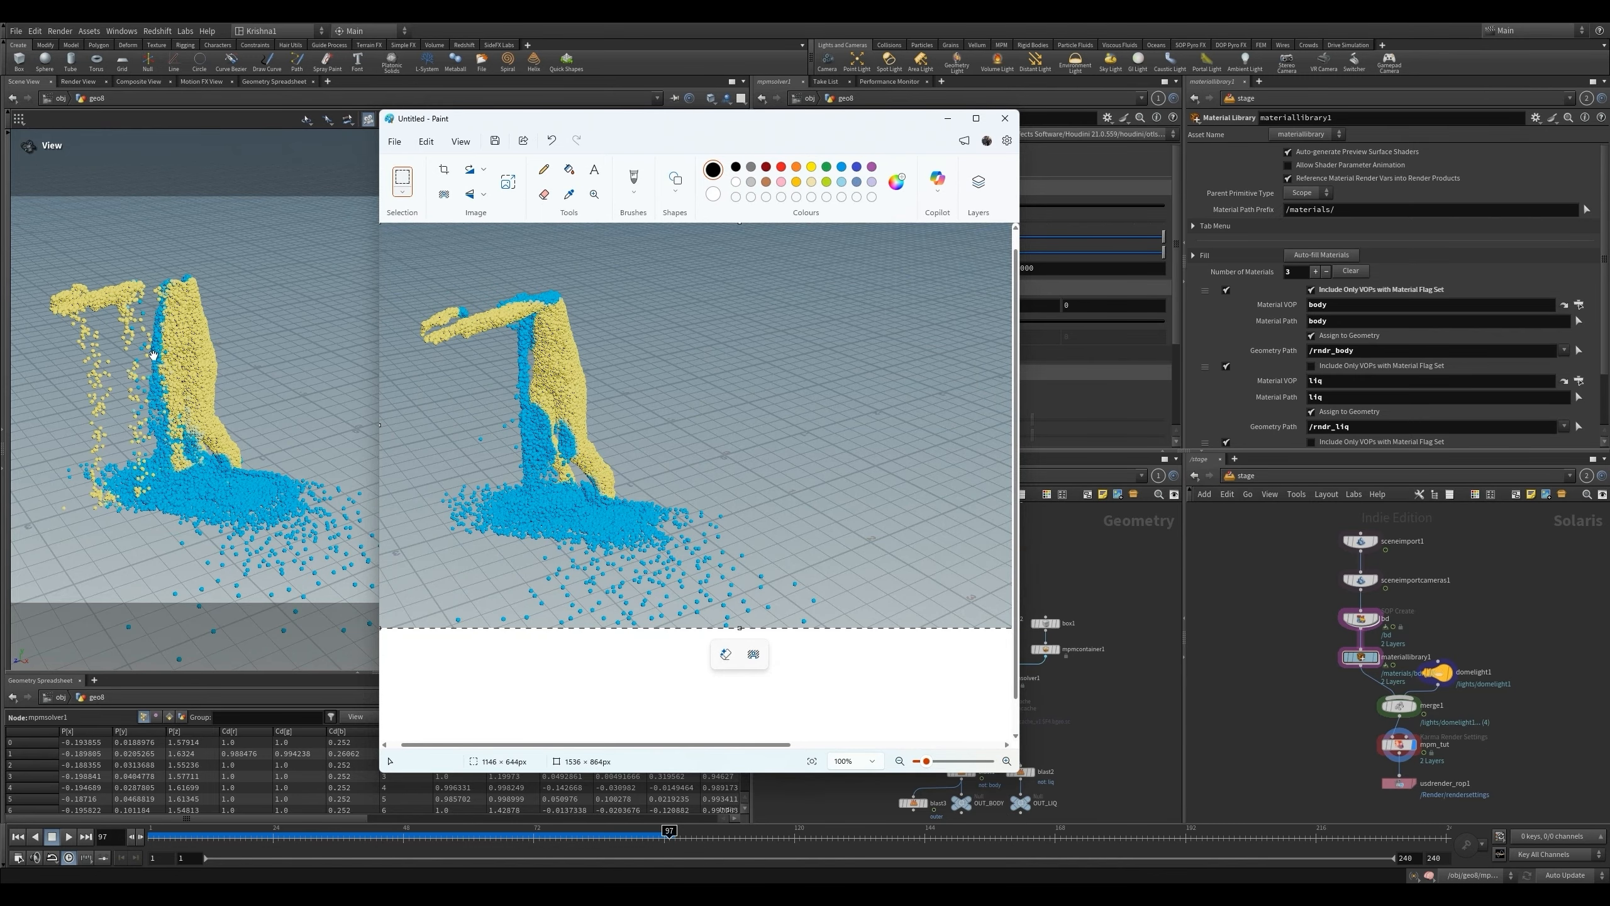
pyautogui.click(316, 293)
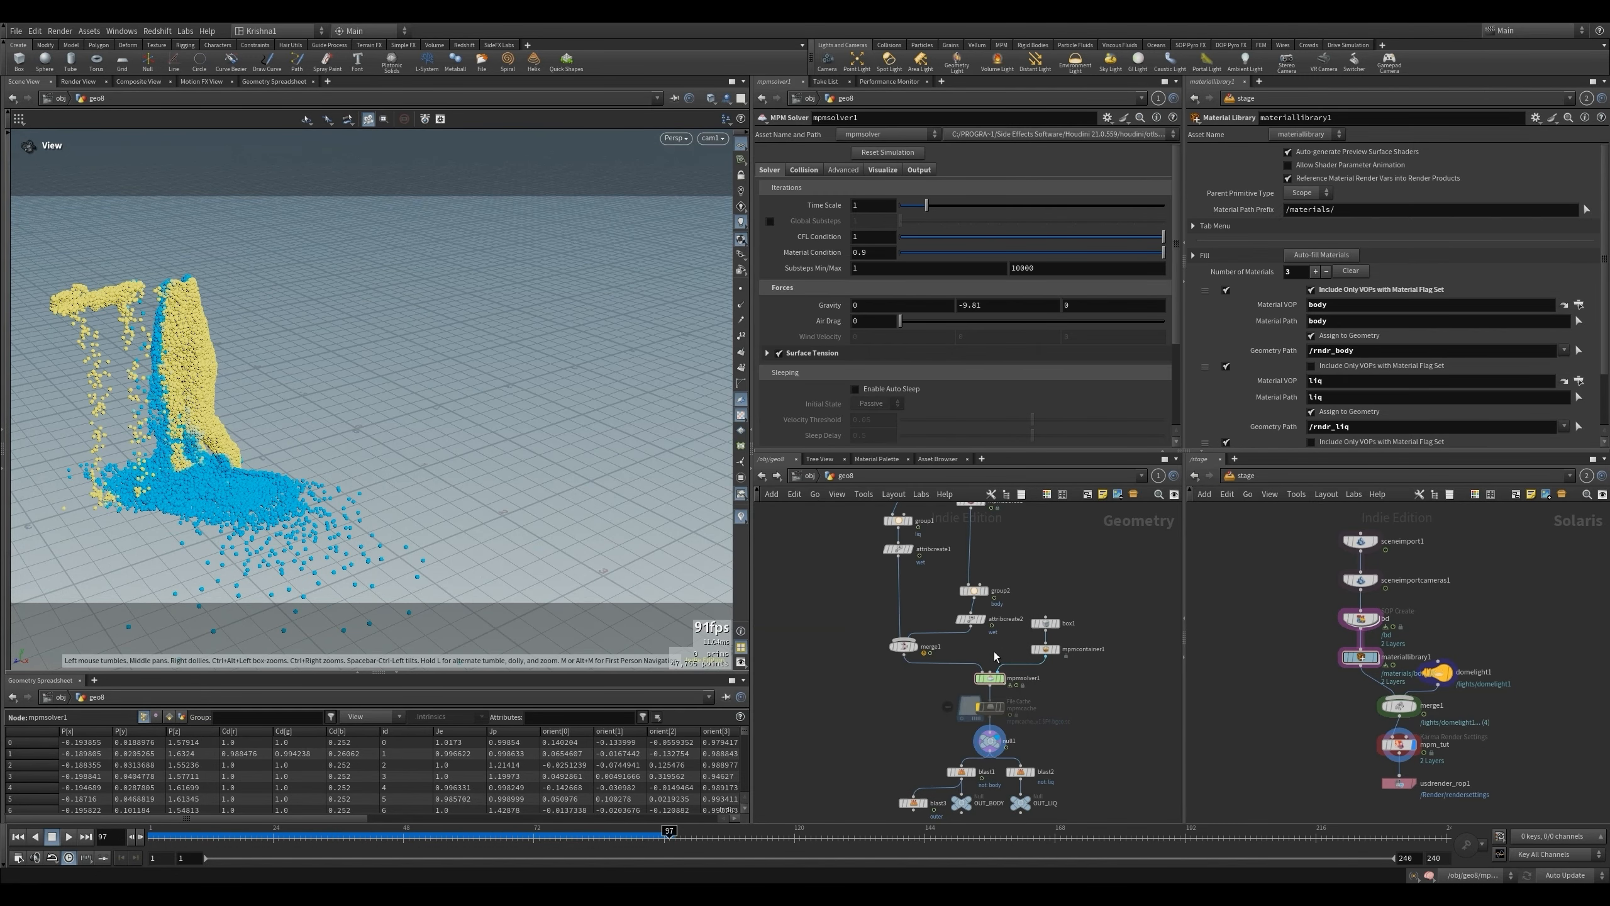
pyautogui.moveTo(995, 688)
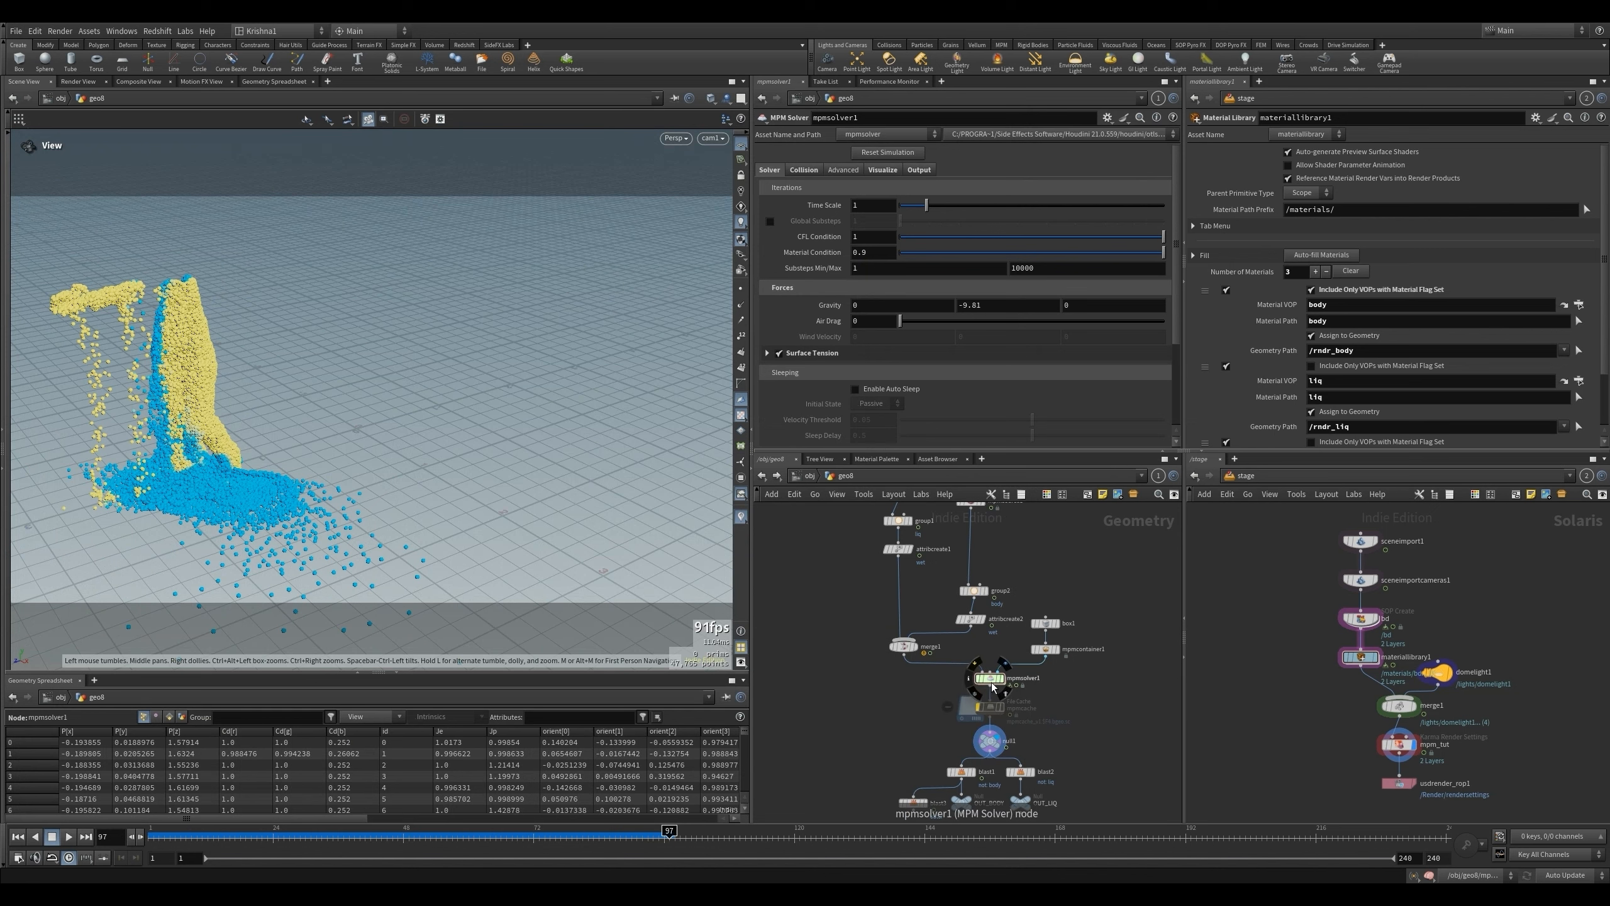
# - Rewind to frame 1 and add Cd to the point attributes transferred by attribtransfer1 inside sopsolver2
pyautogui.click(18, 836)
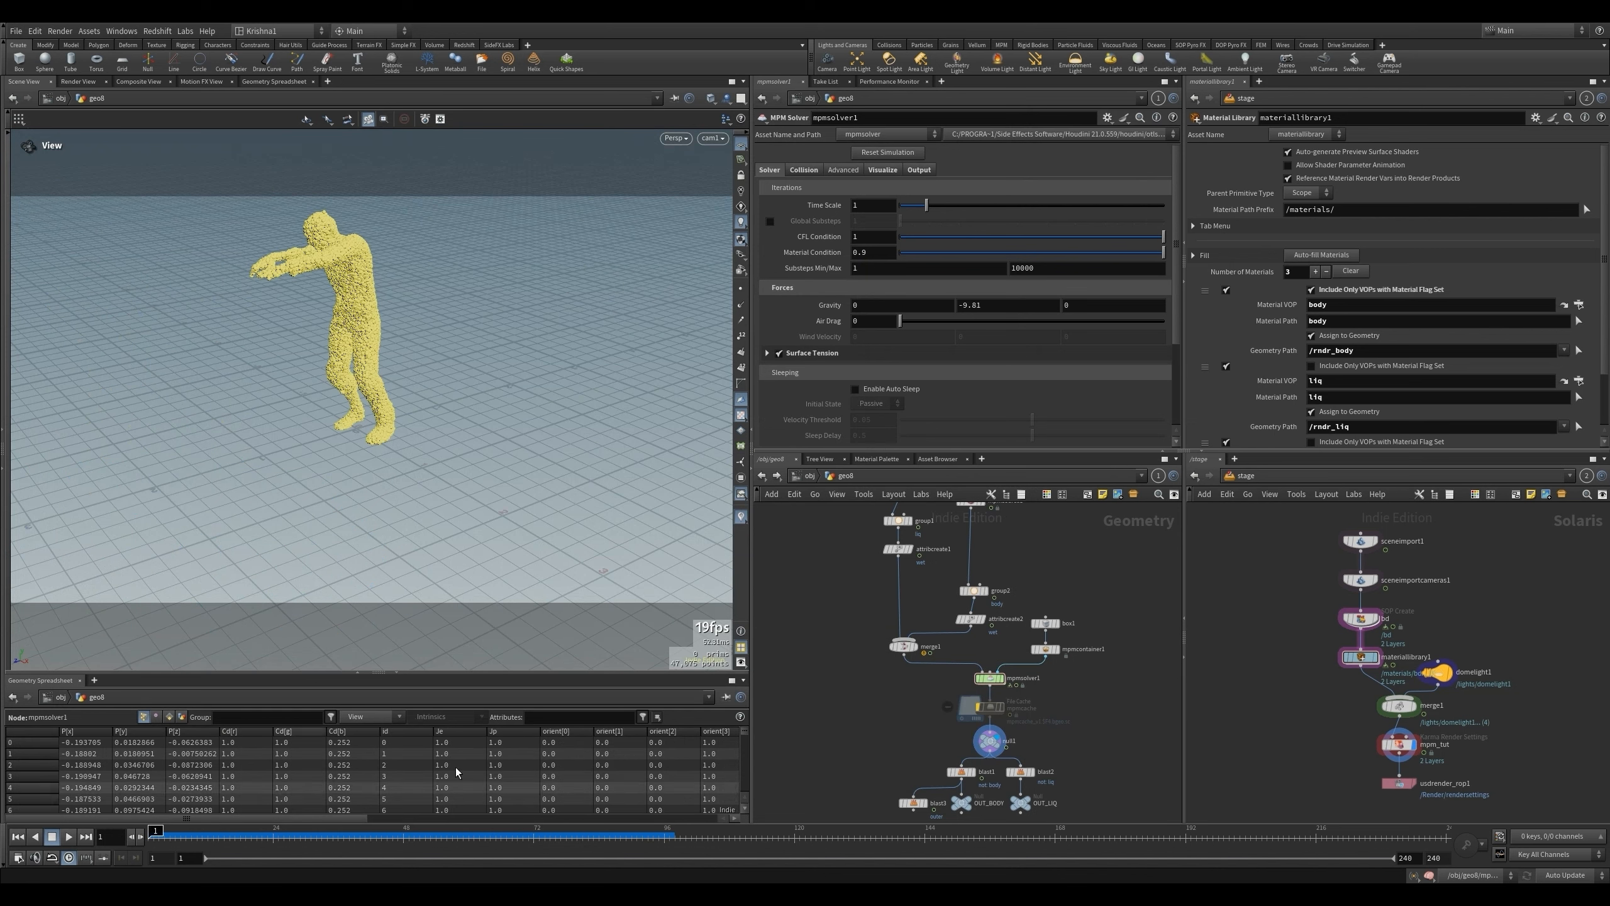
pyautogui.doubleClick(990, 678)
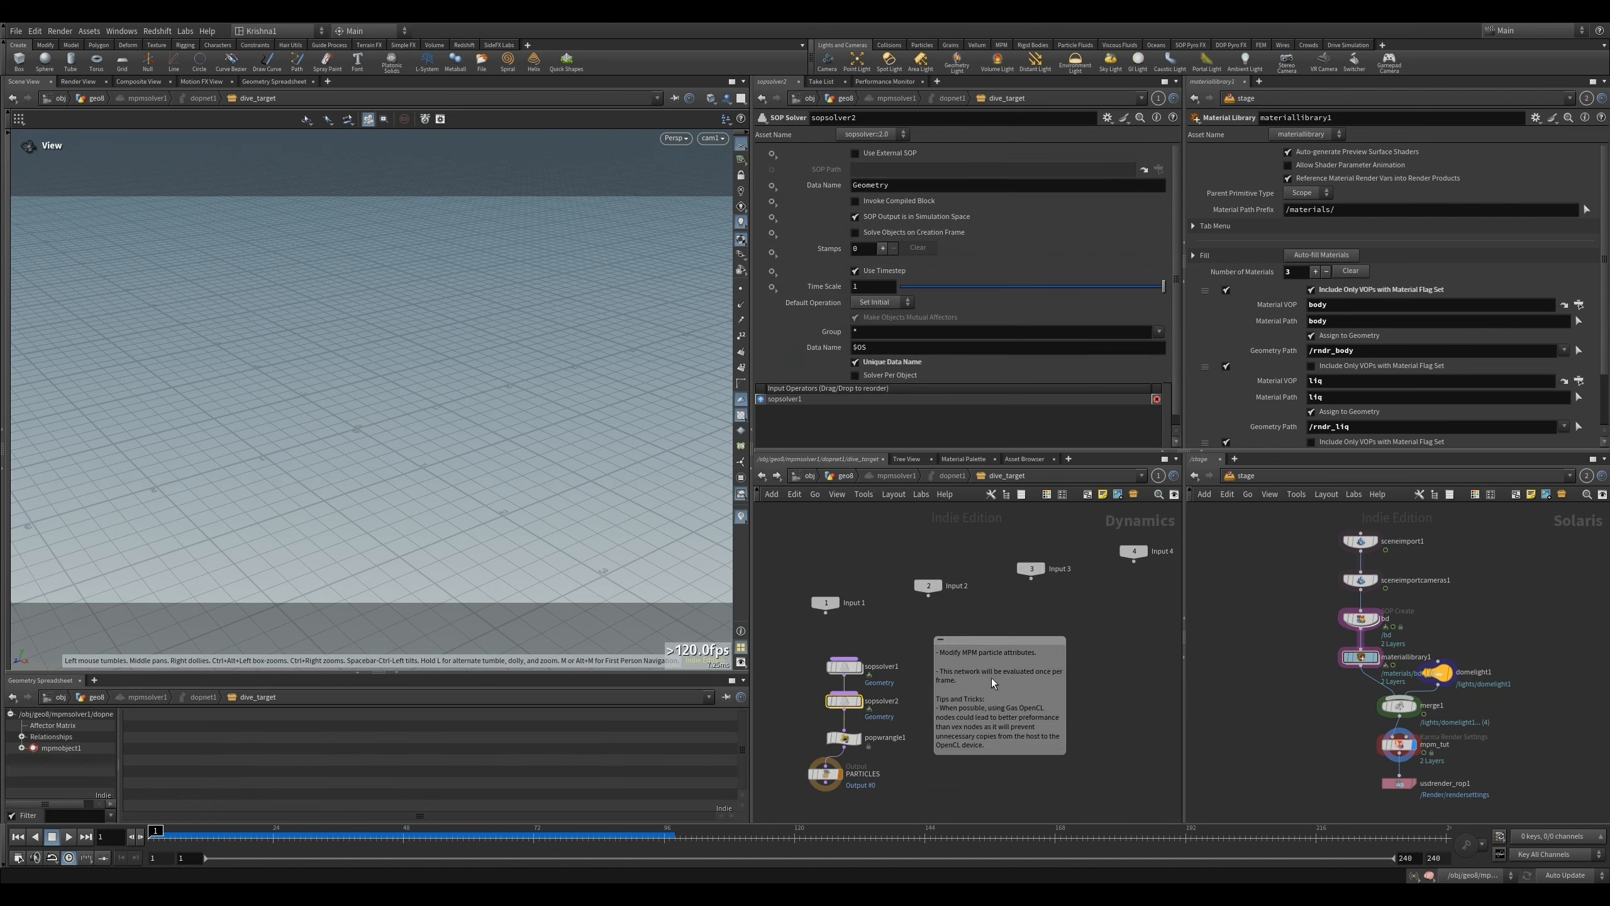
pyautogui.doubleClick(843, 702)
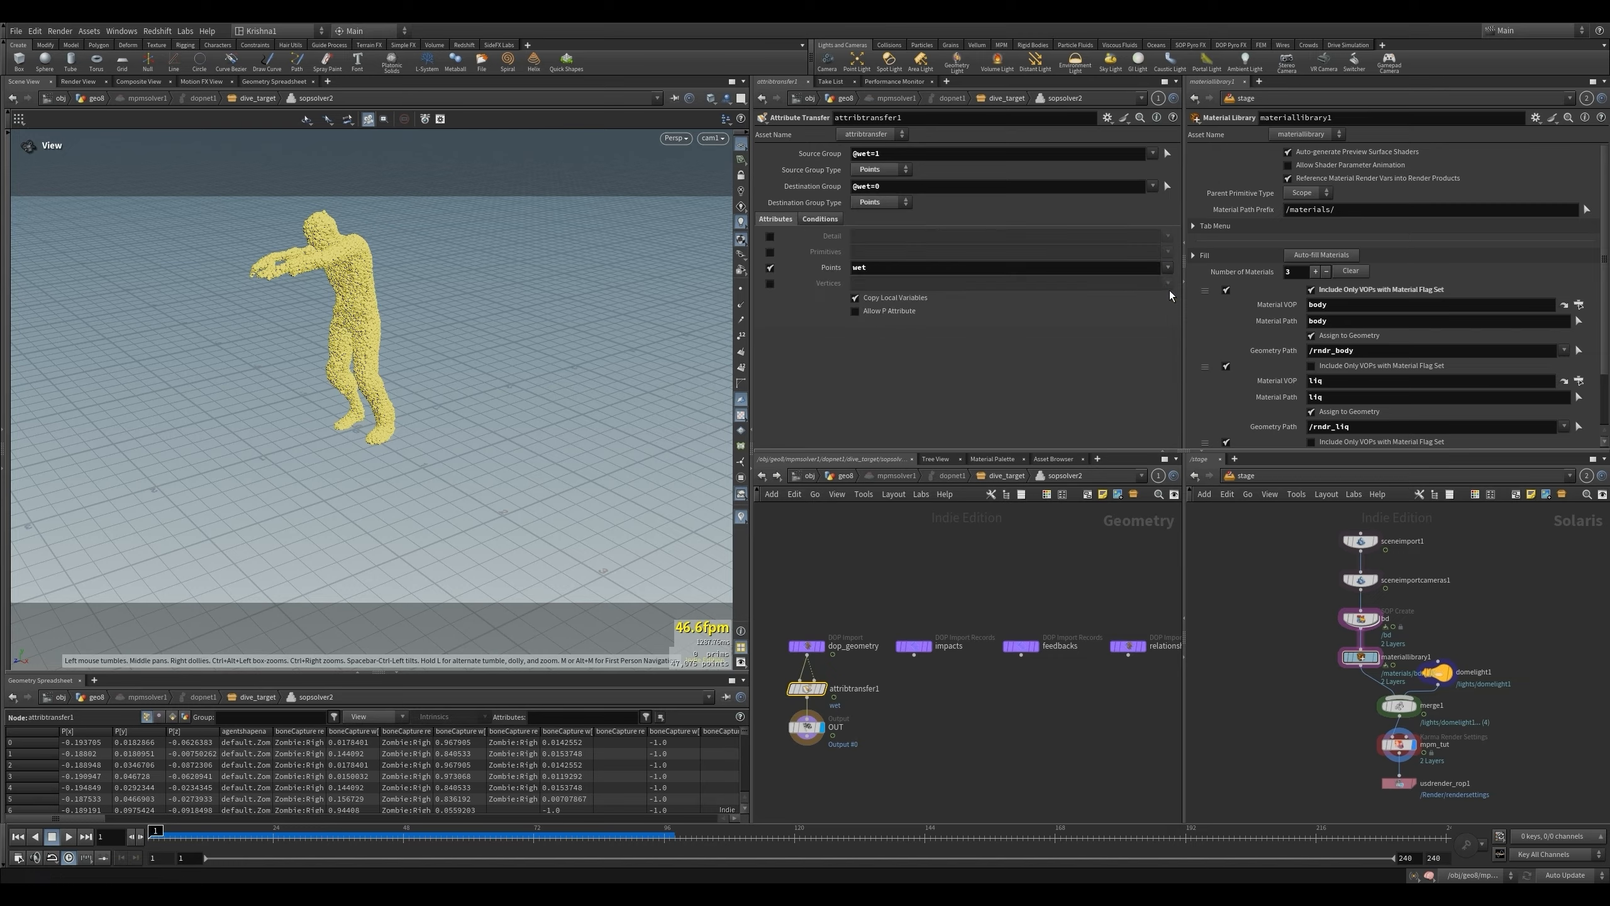
pyautogui.click(1168, 268)
pyautogui.click(1170, 291)
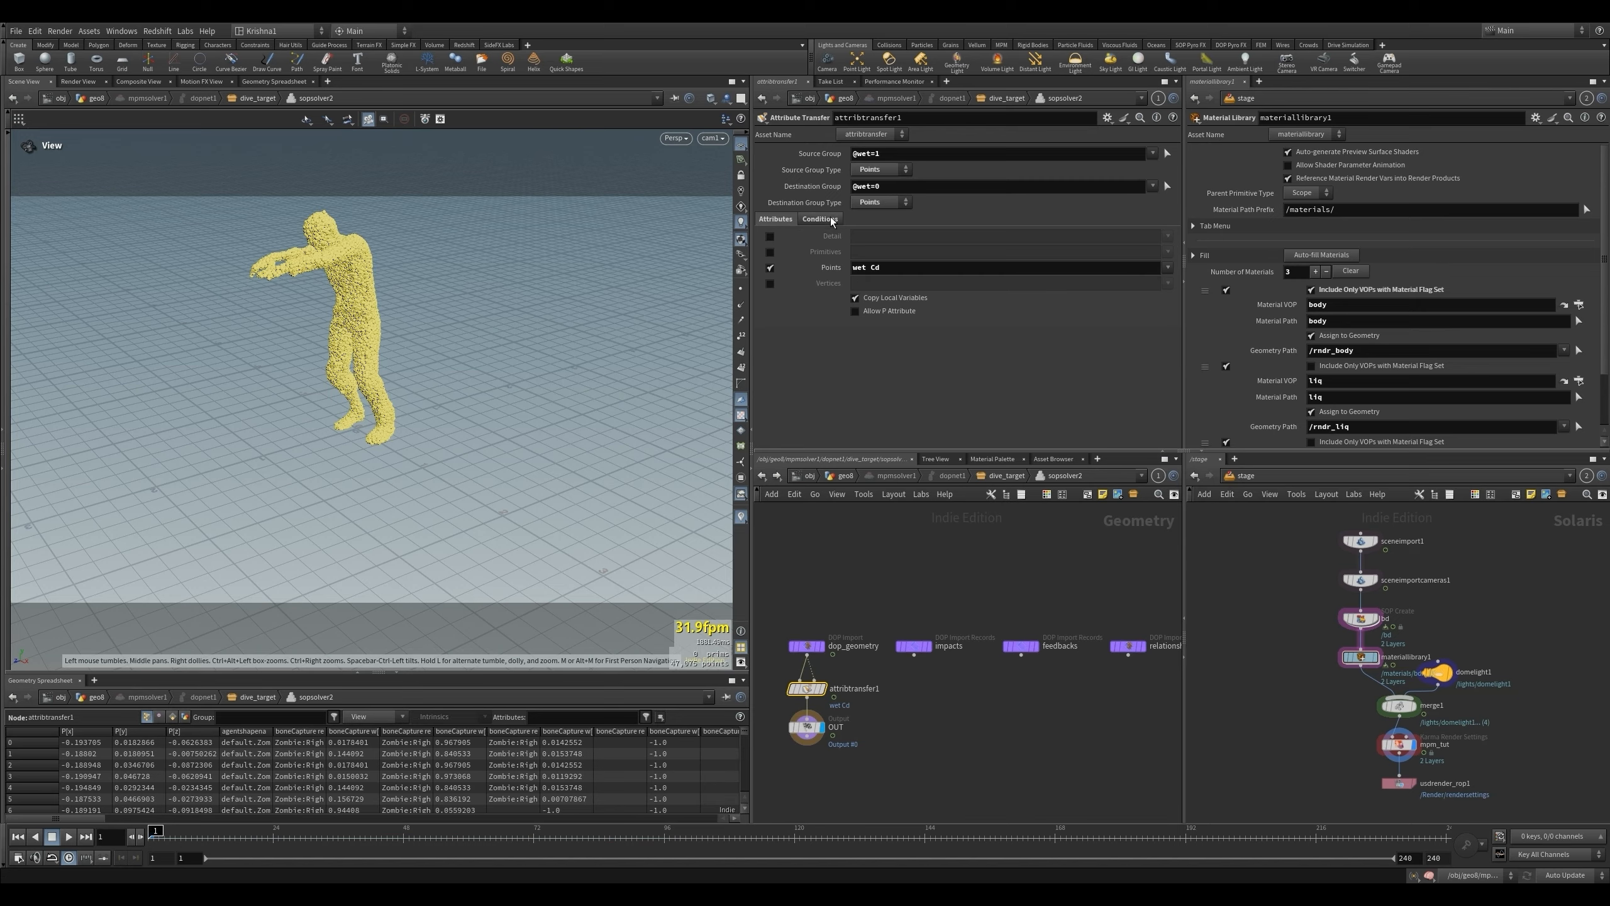
# - Set attribtransfer1's Max Sample Count to 10, Distance Threshold to 0.02 and Blend Width to 0.02
pyautogui.click(820, 219)
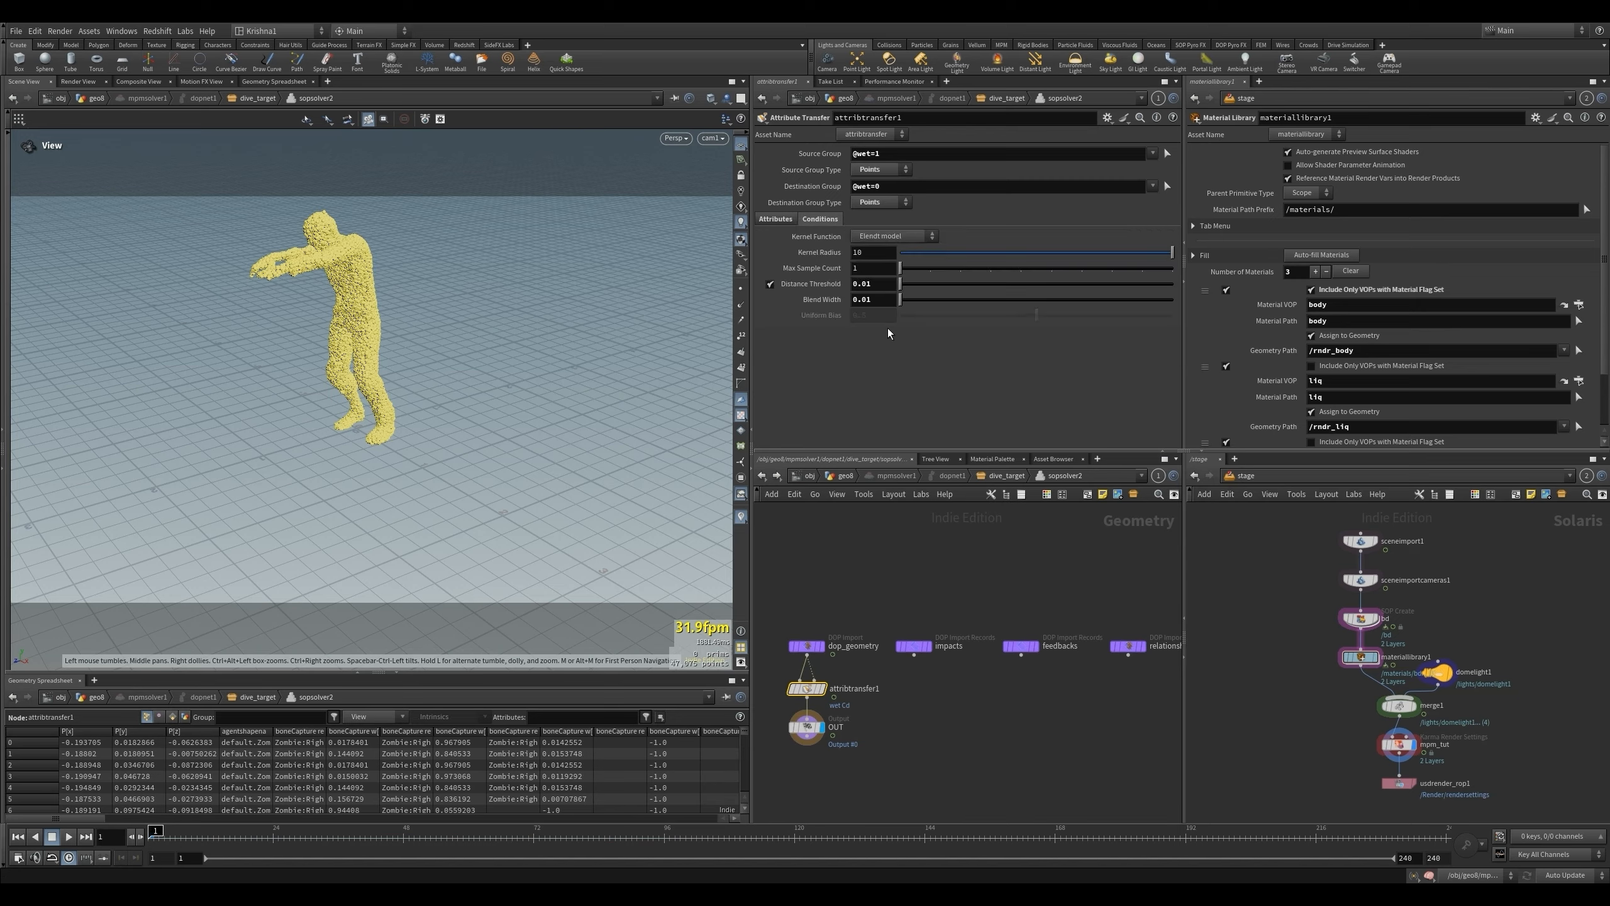
pyautogui.moveTo(867, 285); pyautogui.dragTo(1173, 270)
pyautogui.write('2')
pyautogui.press('Return')
pyautogui.write('2')
pyautogui.press('Return')
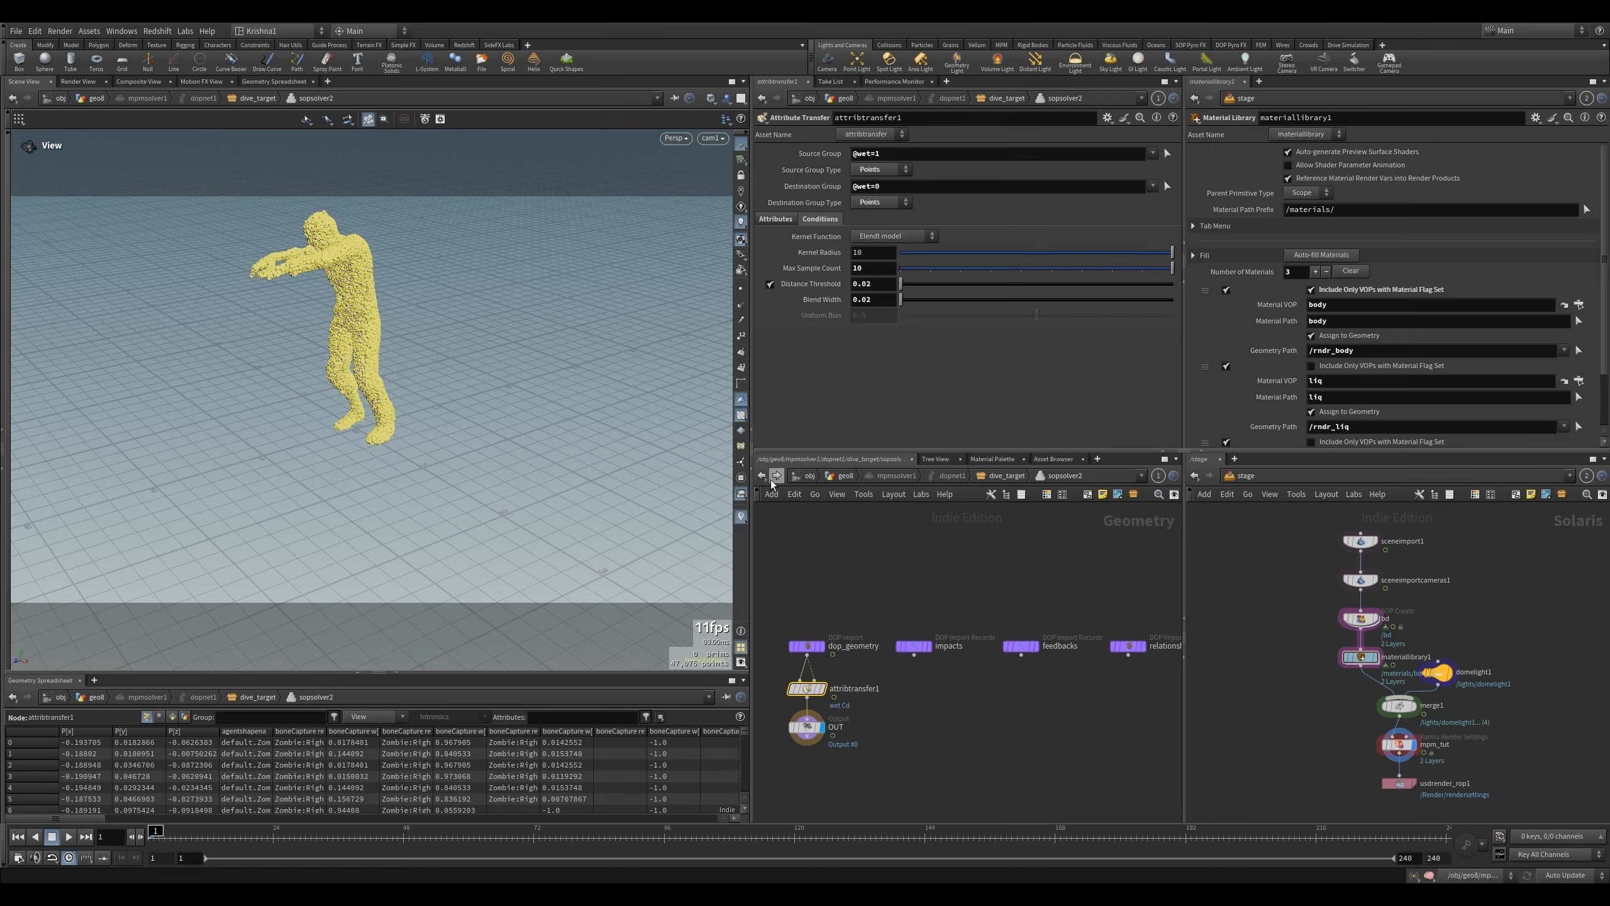
# - Return to the geo8 network and play the simulation to check the wider wet and color transfer
pyautogui.click(761, 475)
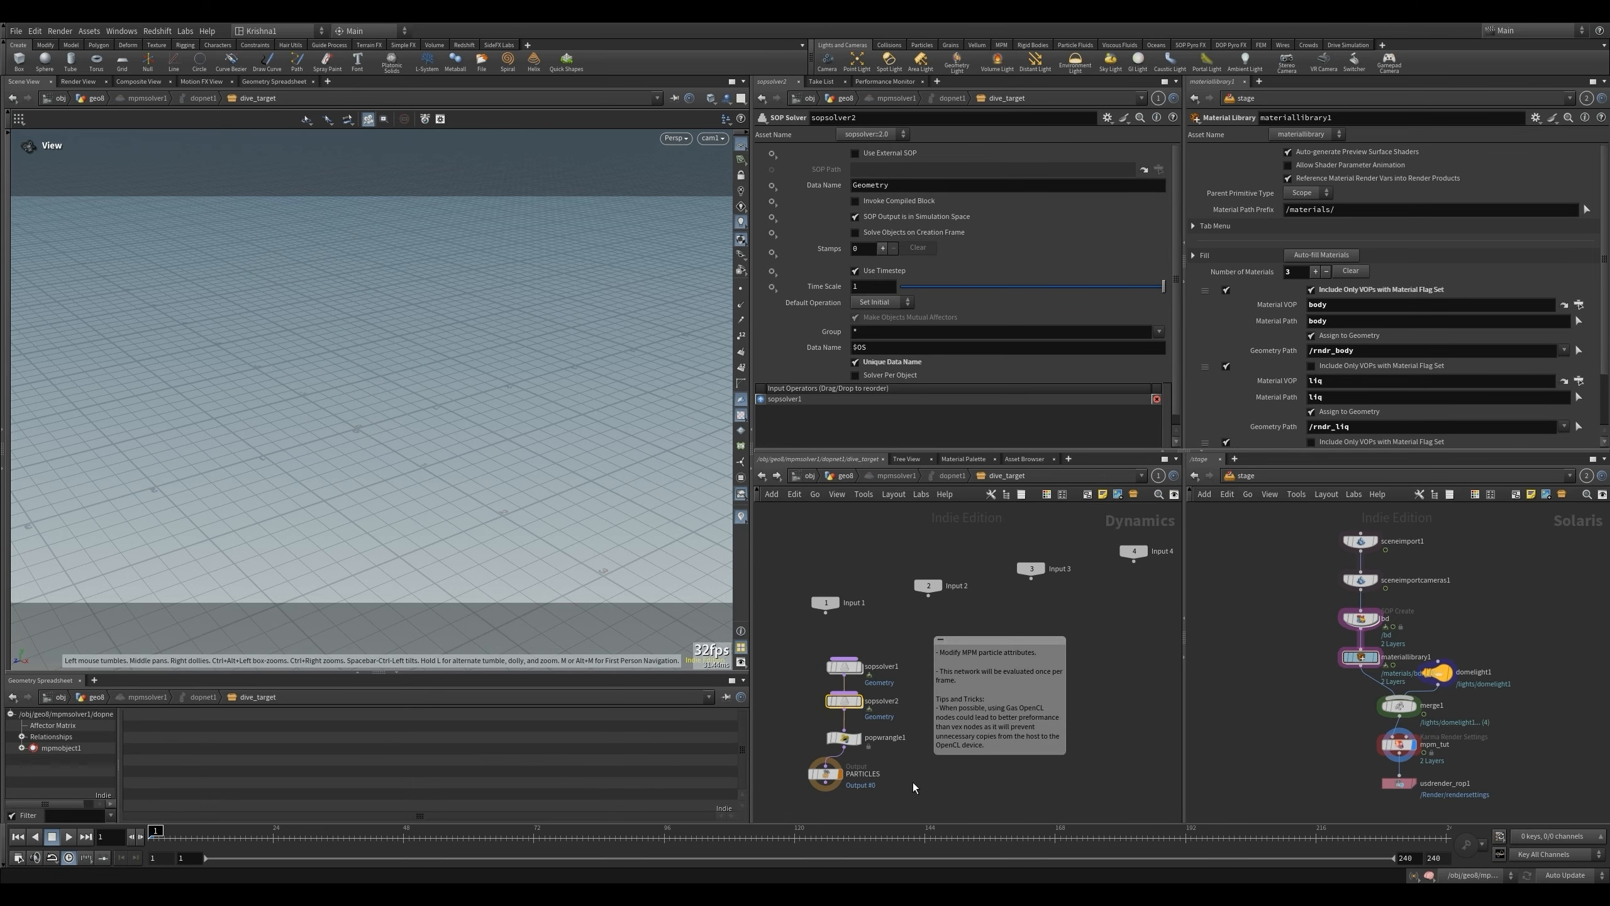
pyautogui.click(839, 479)
pyautogui.press('Up')
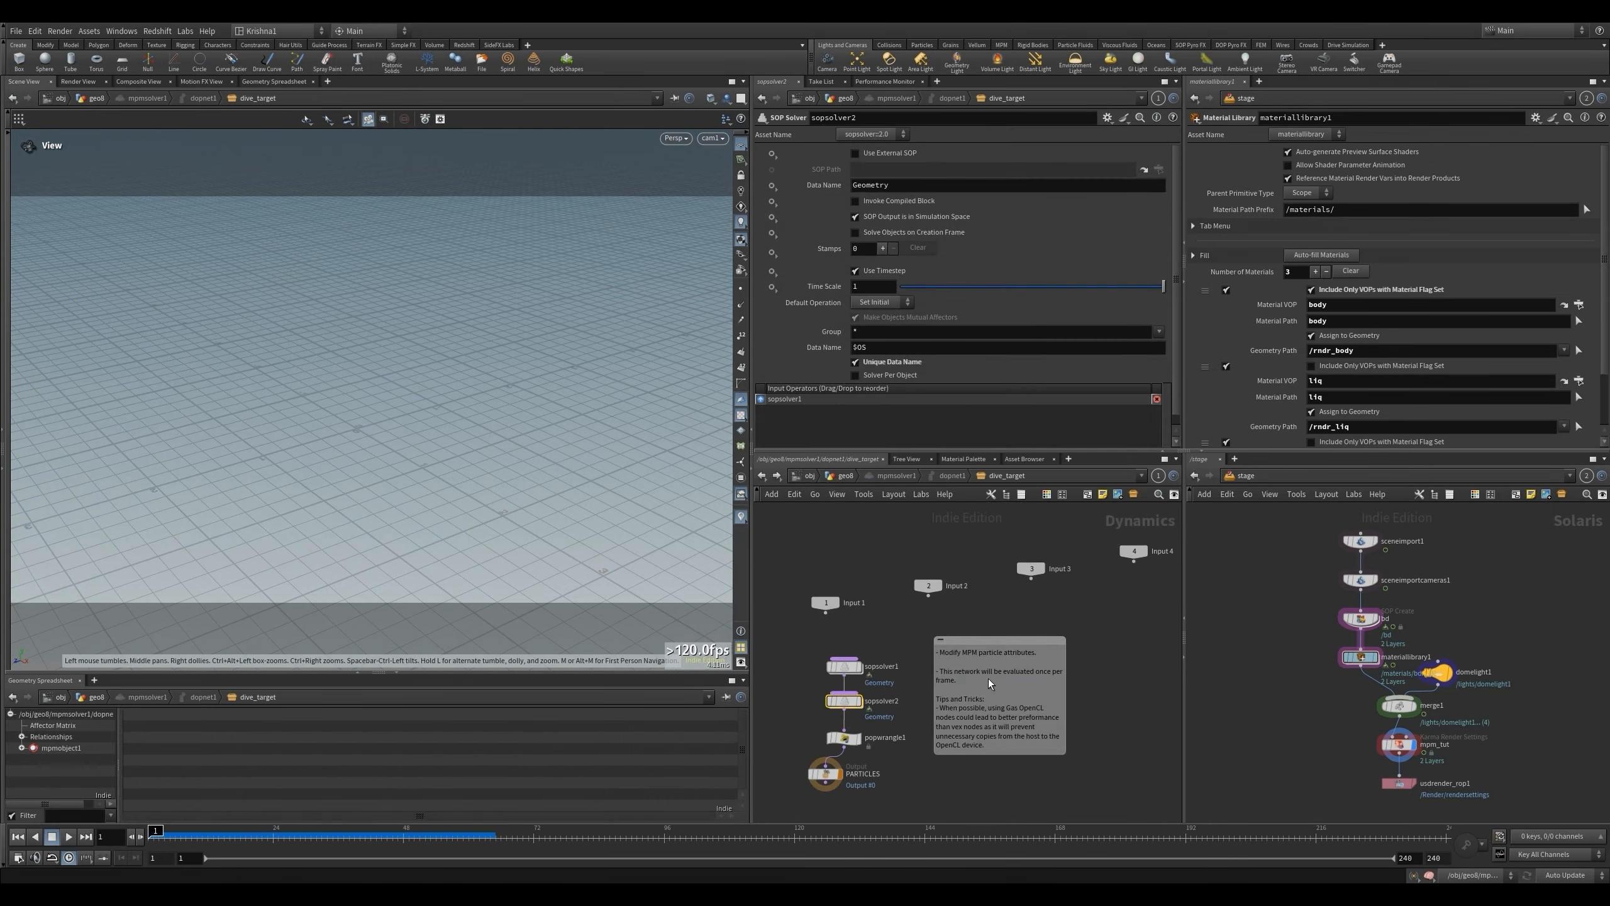
# - Set attribtransfer1's Distance Threshold to 0.015, Blend Width to 0.01 and Max Sample Count to 4, and replay the simulation from the geo8 network
pyautogui.click(843, 702)
pyautogui.doubleClick(843, 701)
pyautogui.click(883, 288)
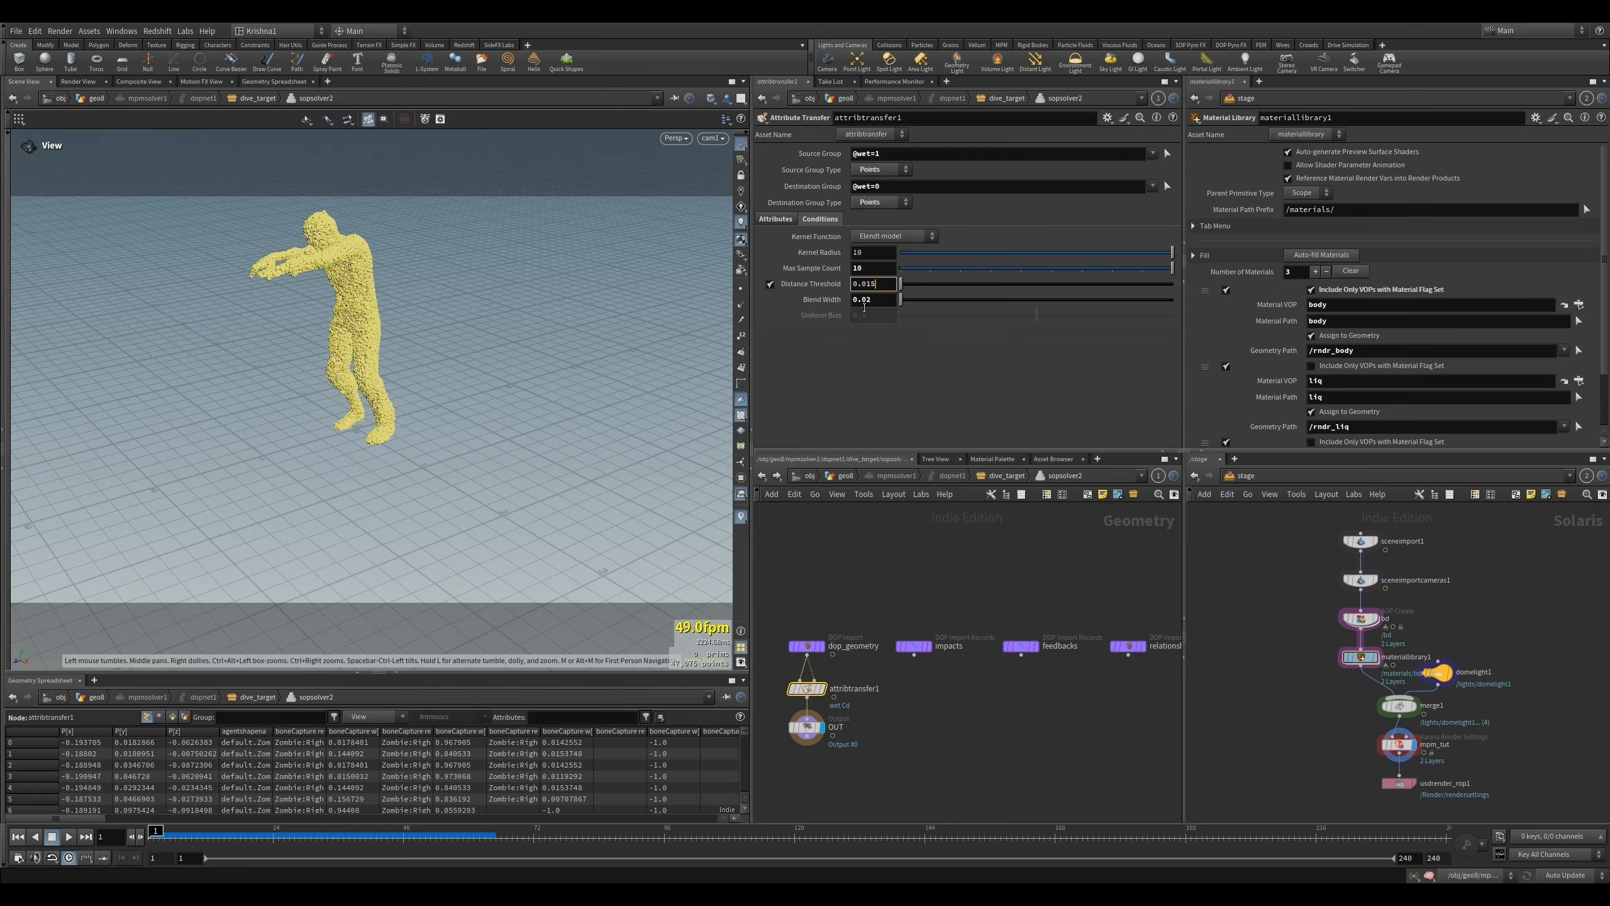
pyautogui.click(866, 300)
pyautogui.write('0.01')
pyautogui.click(860, 270)
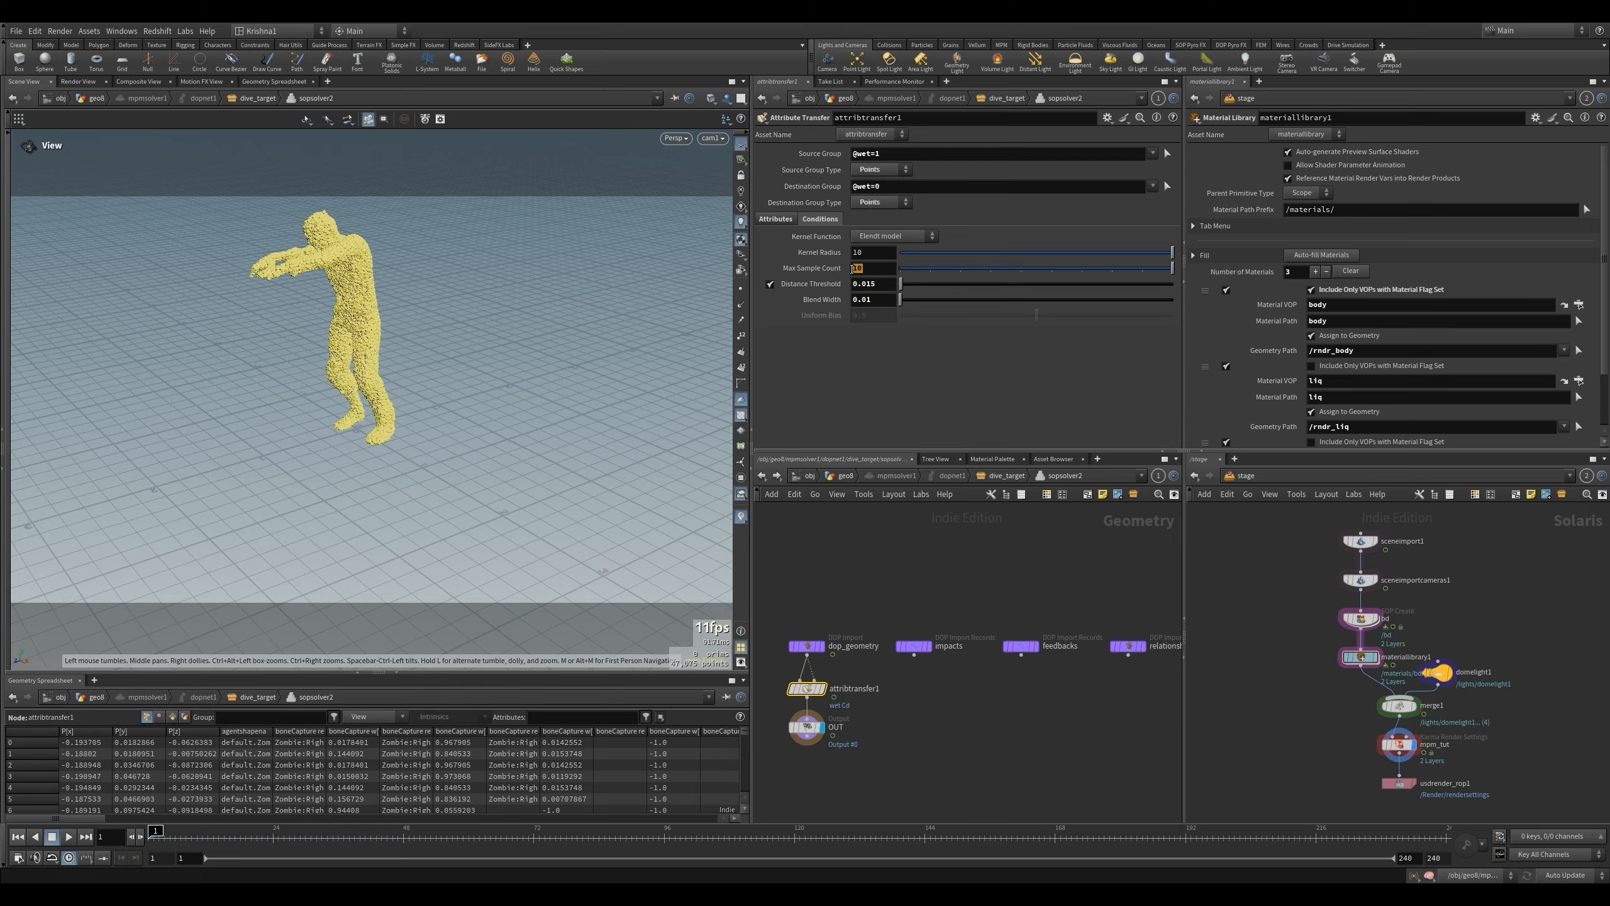
pyautogui.write('4')
pyautogui.click(844, 477)
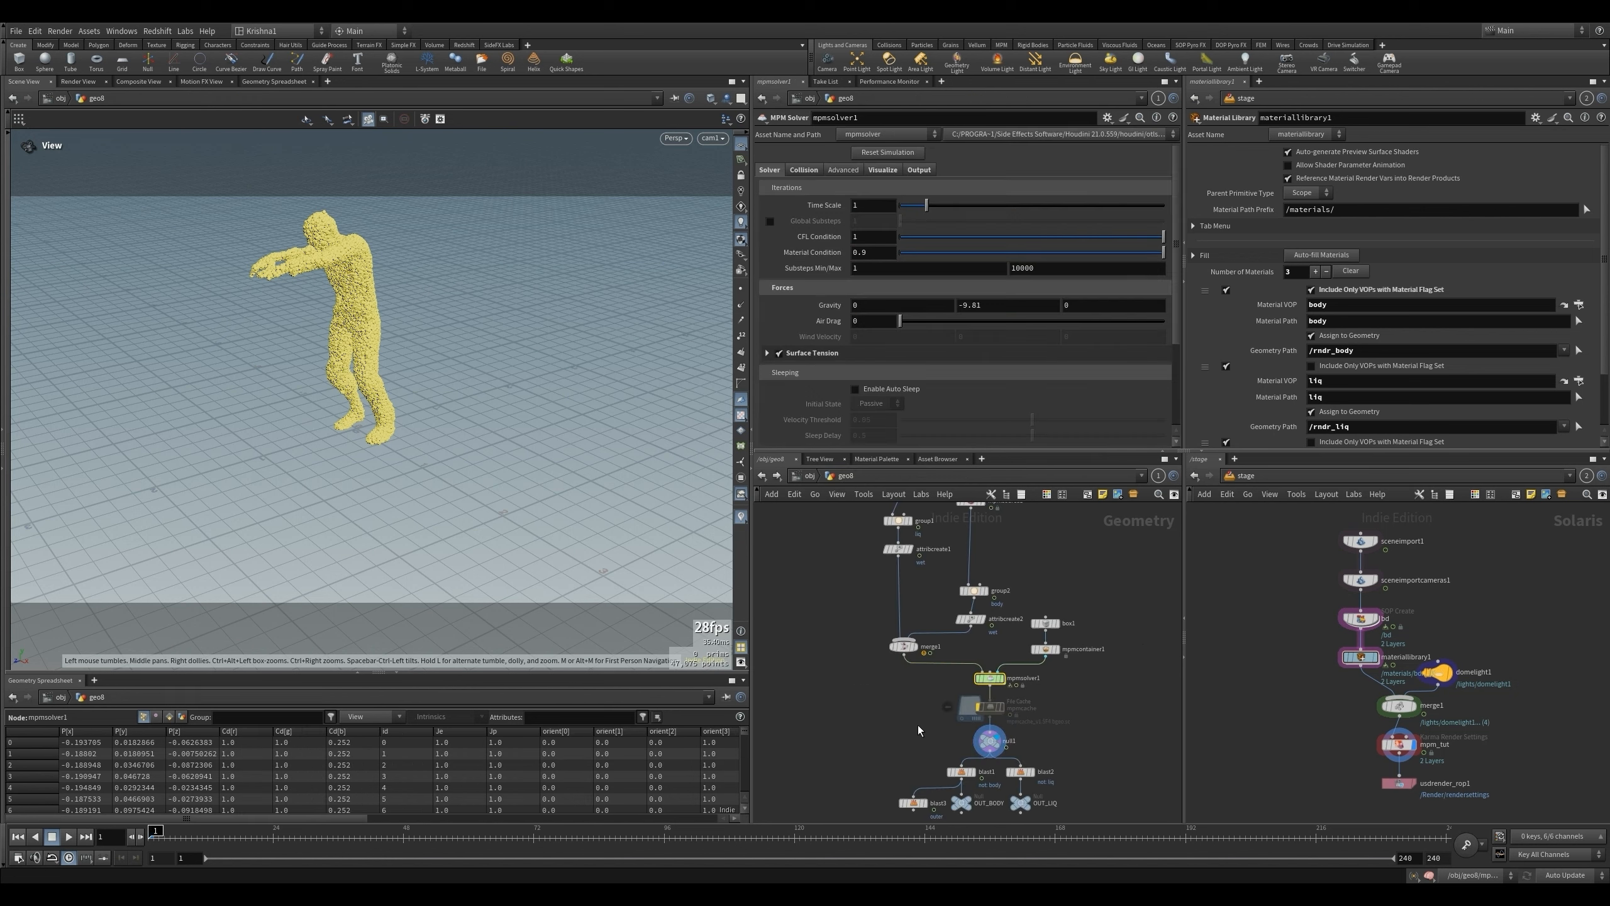
pyautogui.press('Up')
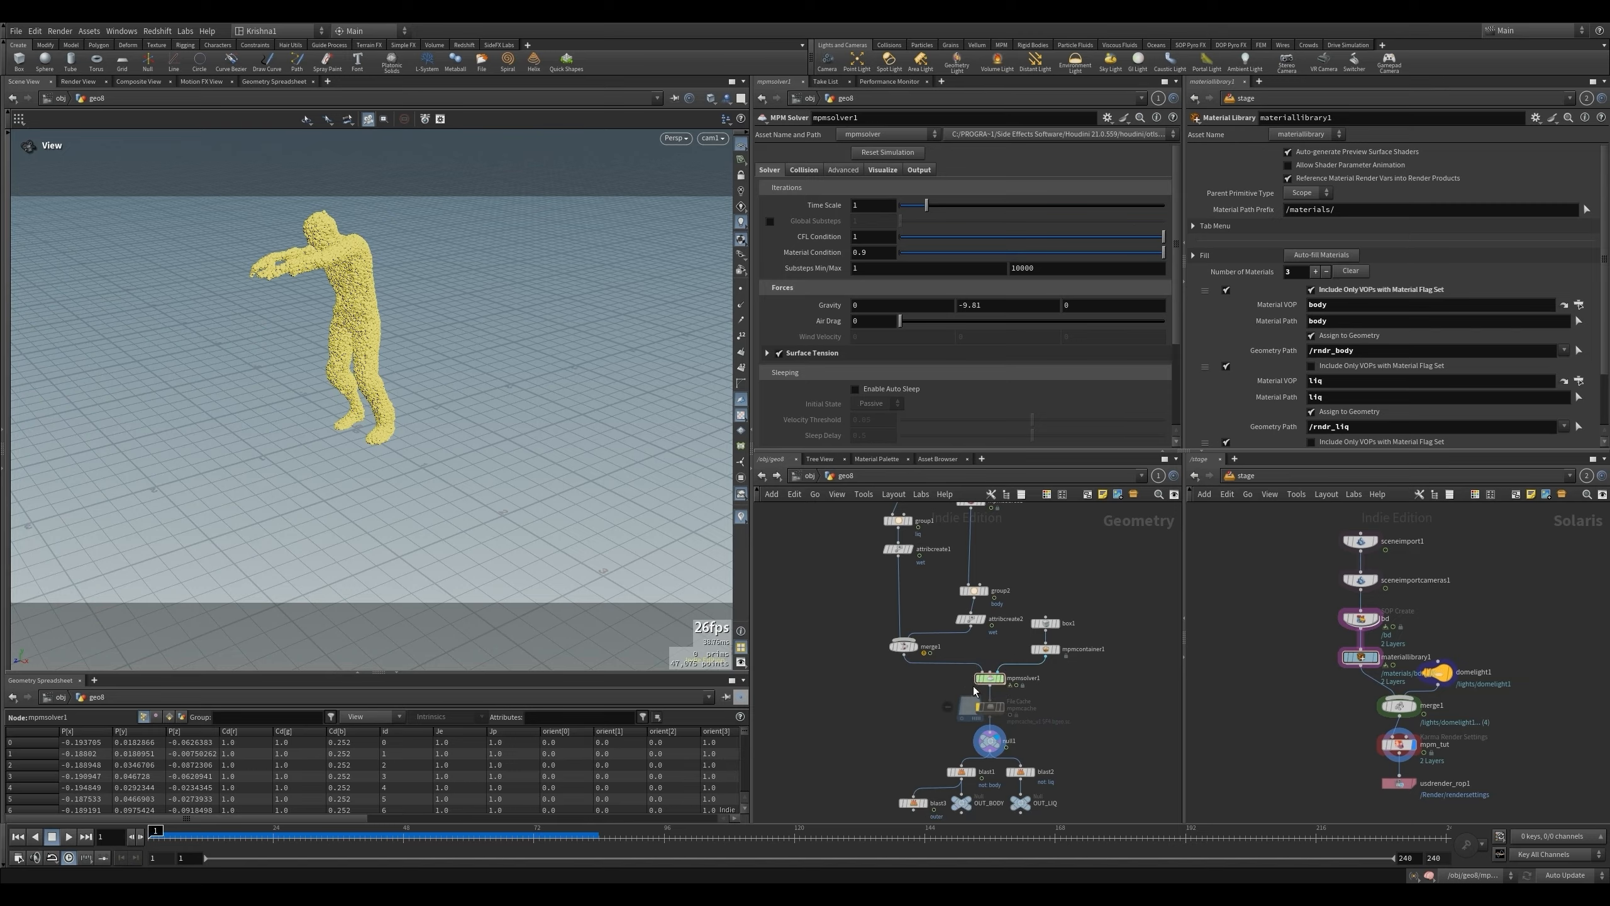
# - Insert a Group Create node between mpmsource1 and group2 in the body branch
pyautogui.scroll(-2, 976, 684)
pyautogui.scroll(2, 996, 593)
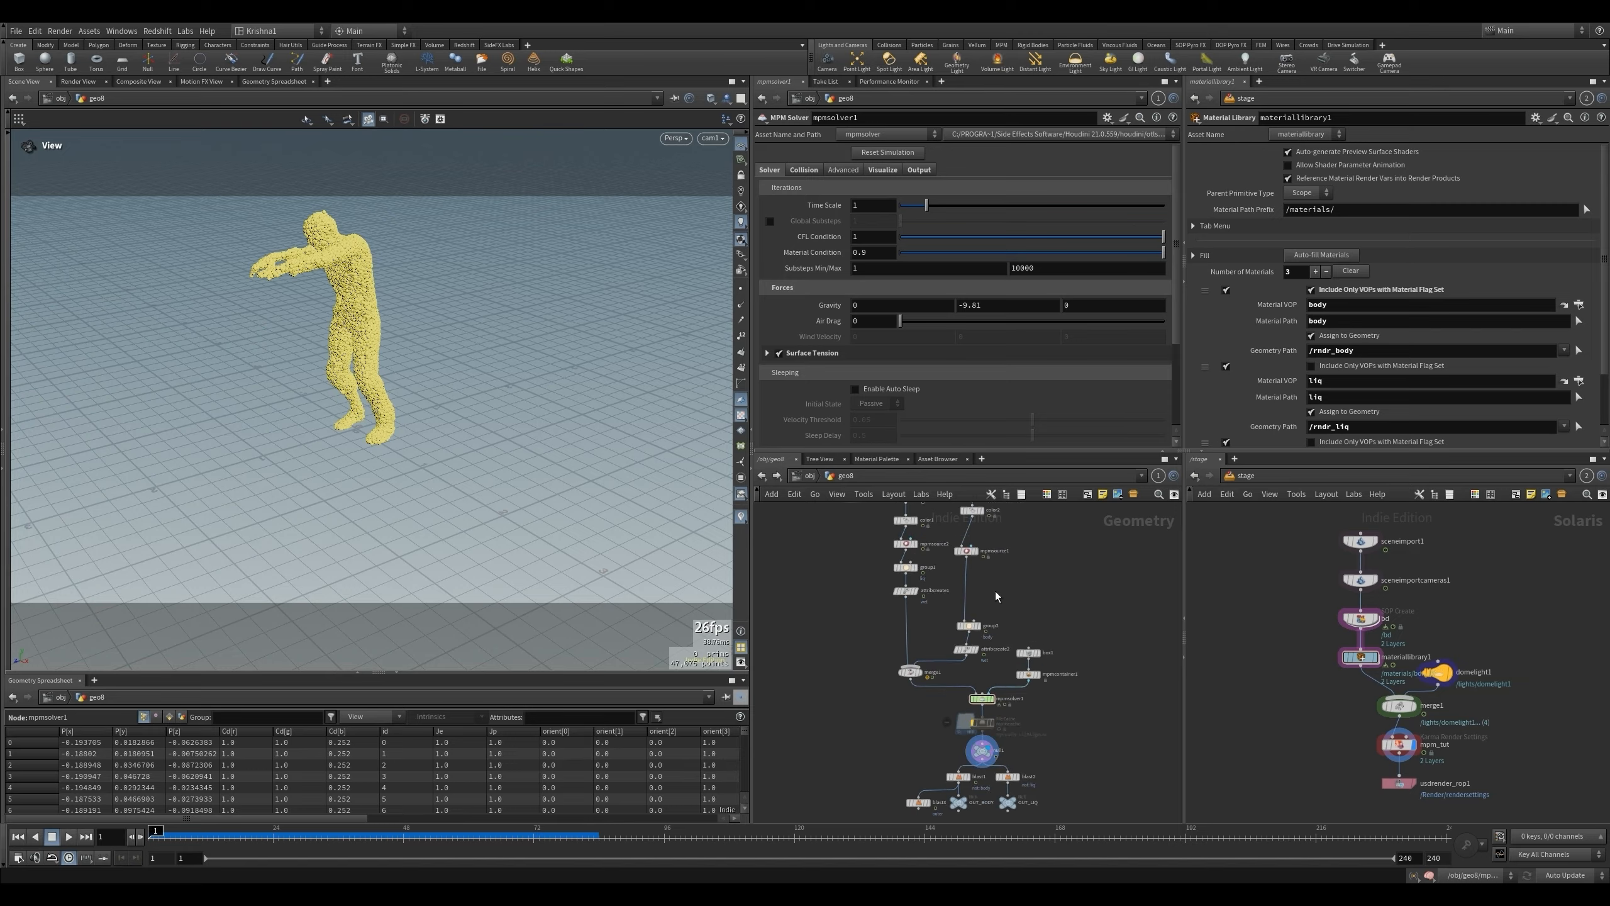
pyautogui.click(971, 542)
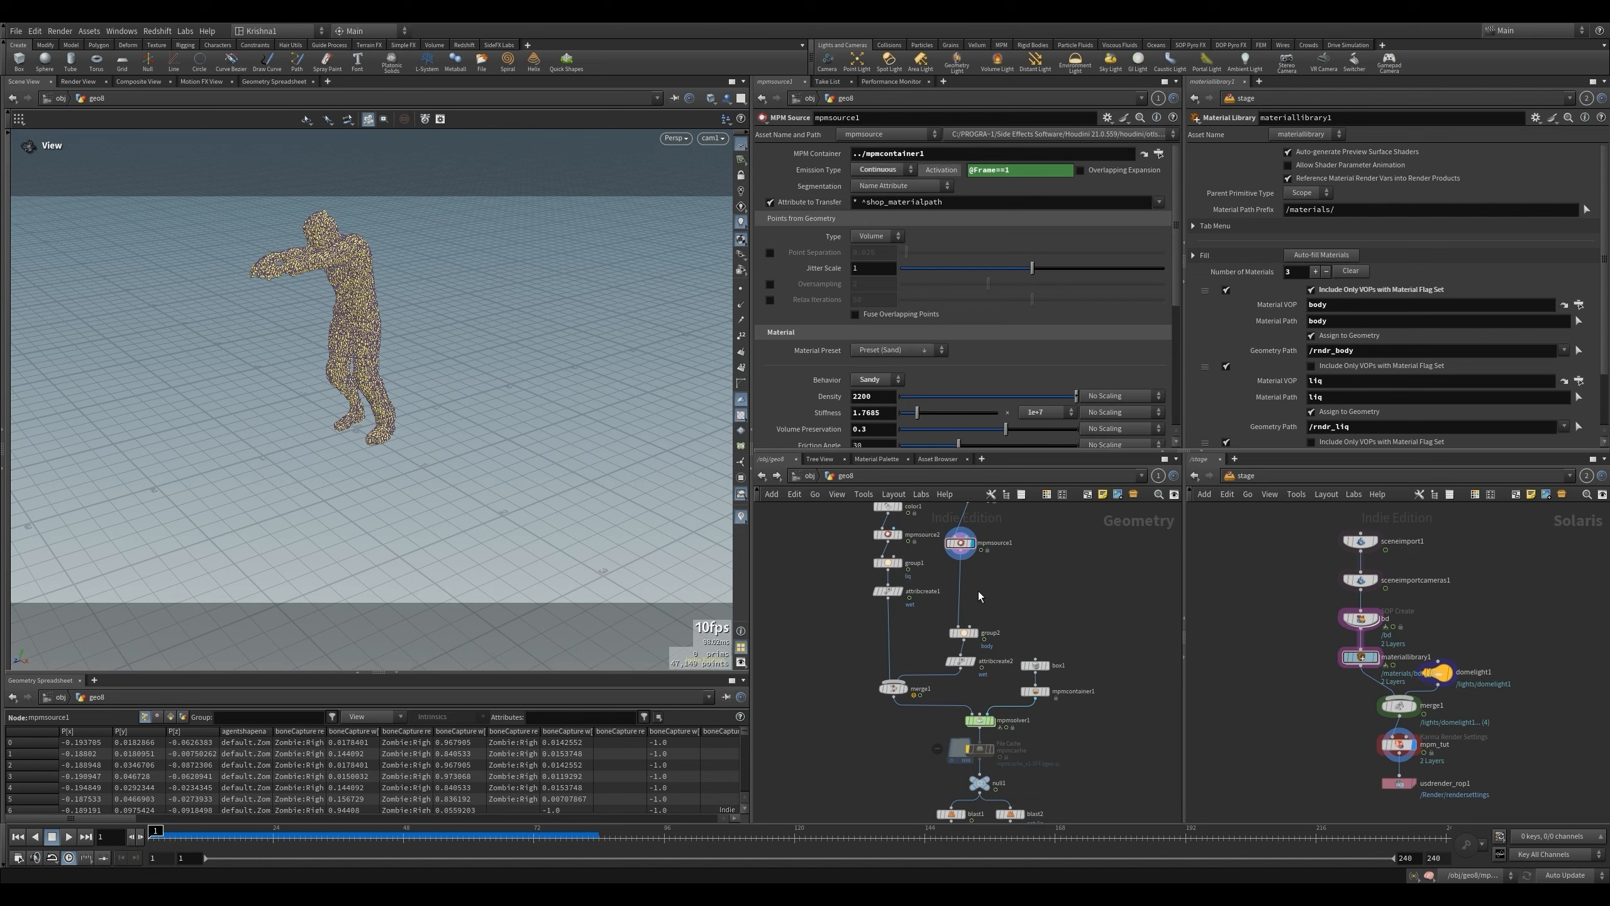
pyautogui.press('Tab')
pyautogui.write('group crea')
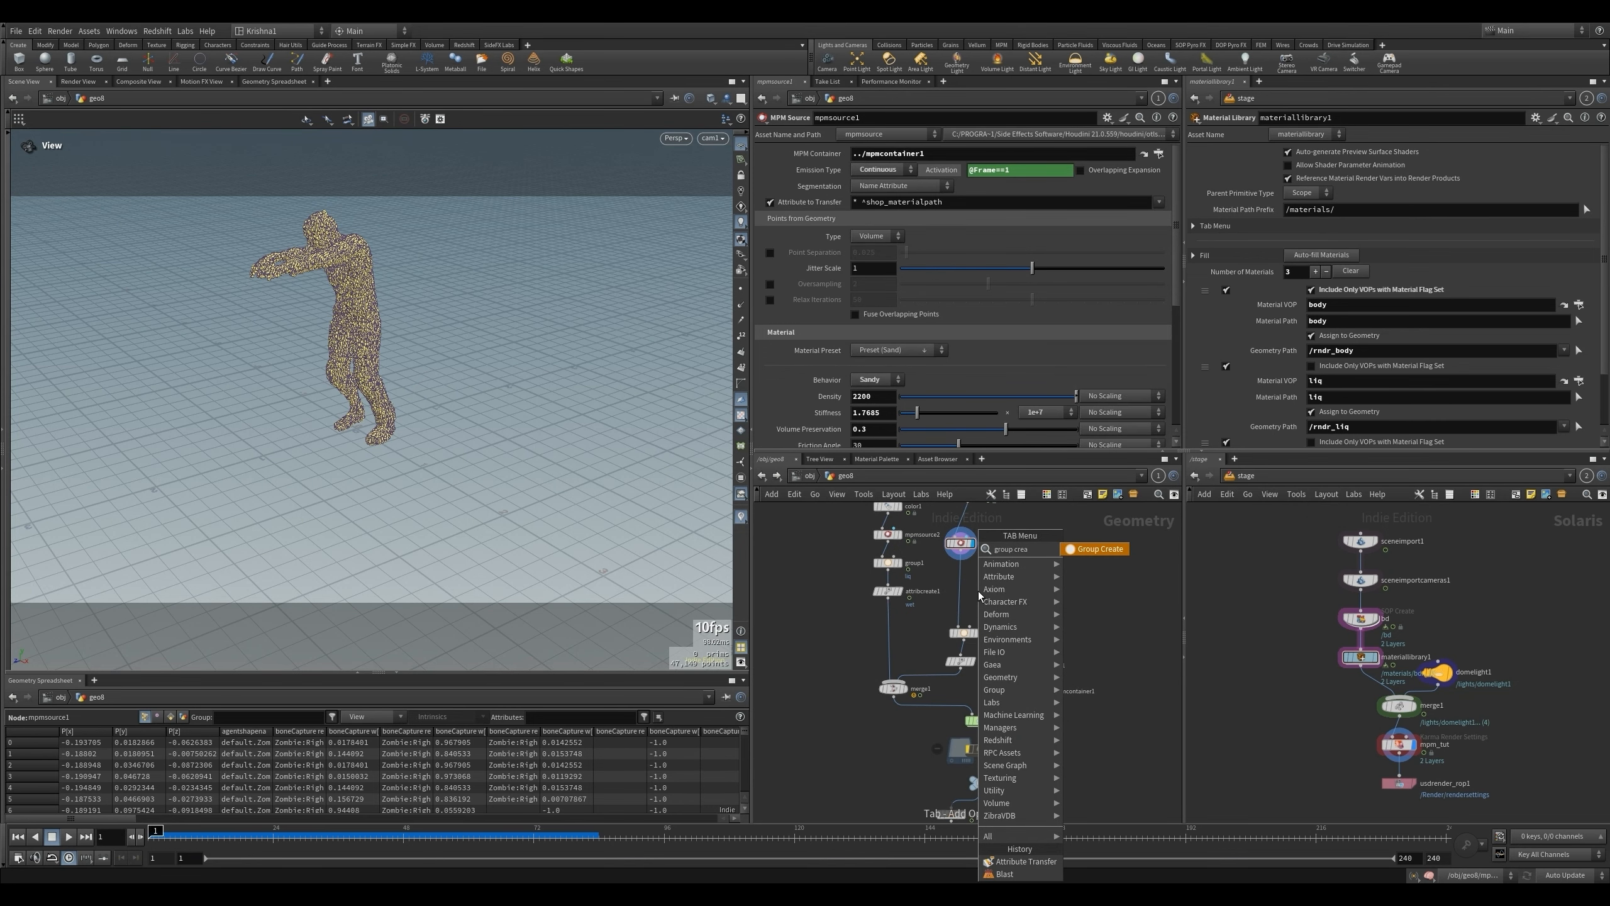
pyautogui.press('Return')
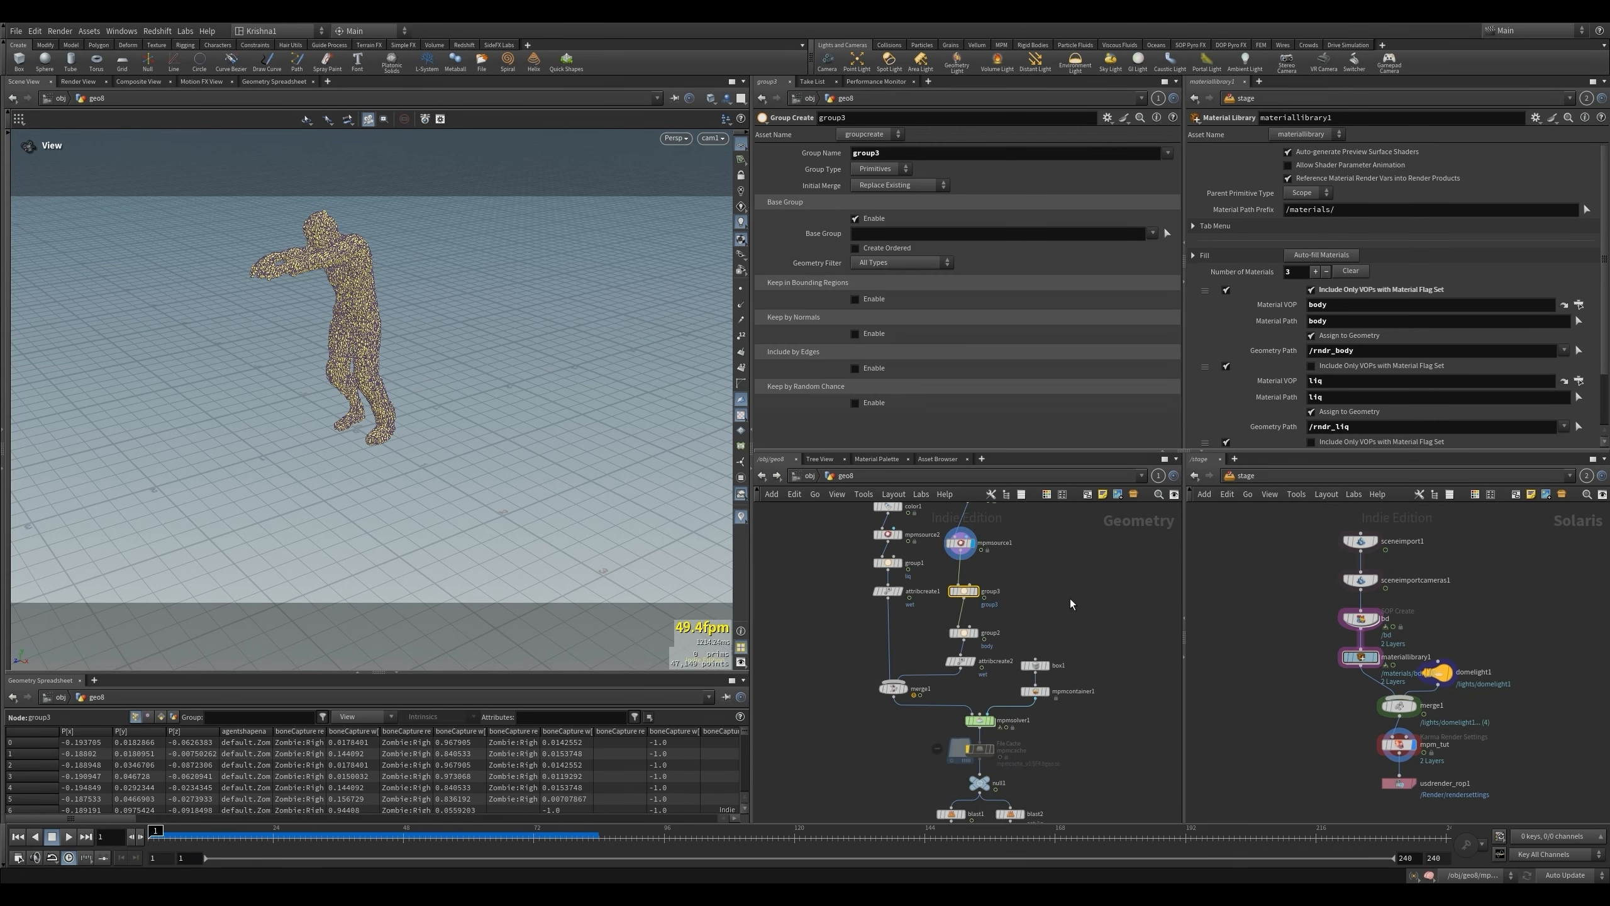
# - Name the new node's group spread and set its group type to Points
pyautogui.click(912, 152)
pyautogui.write('spread')
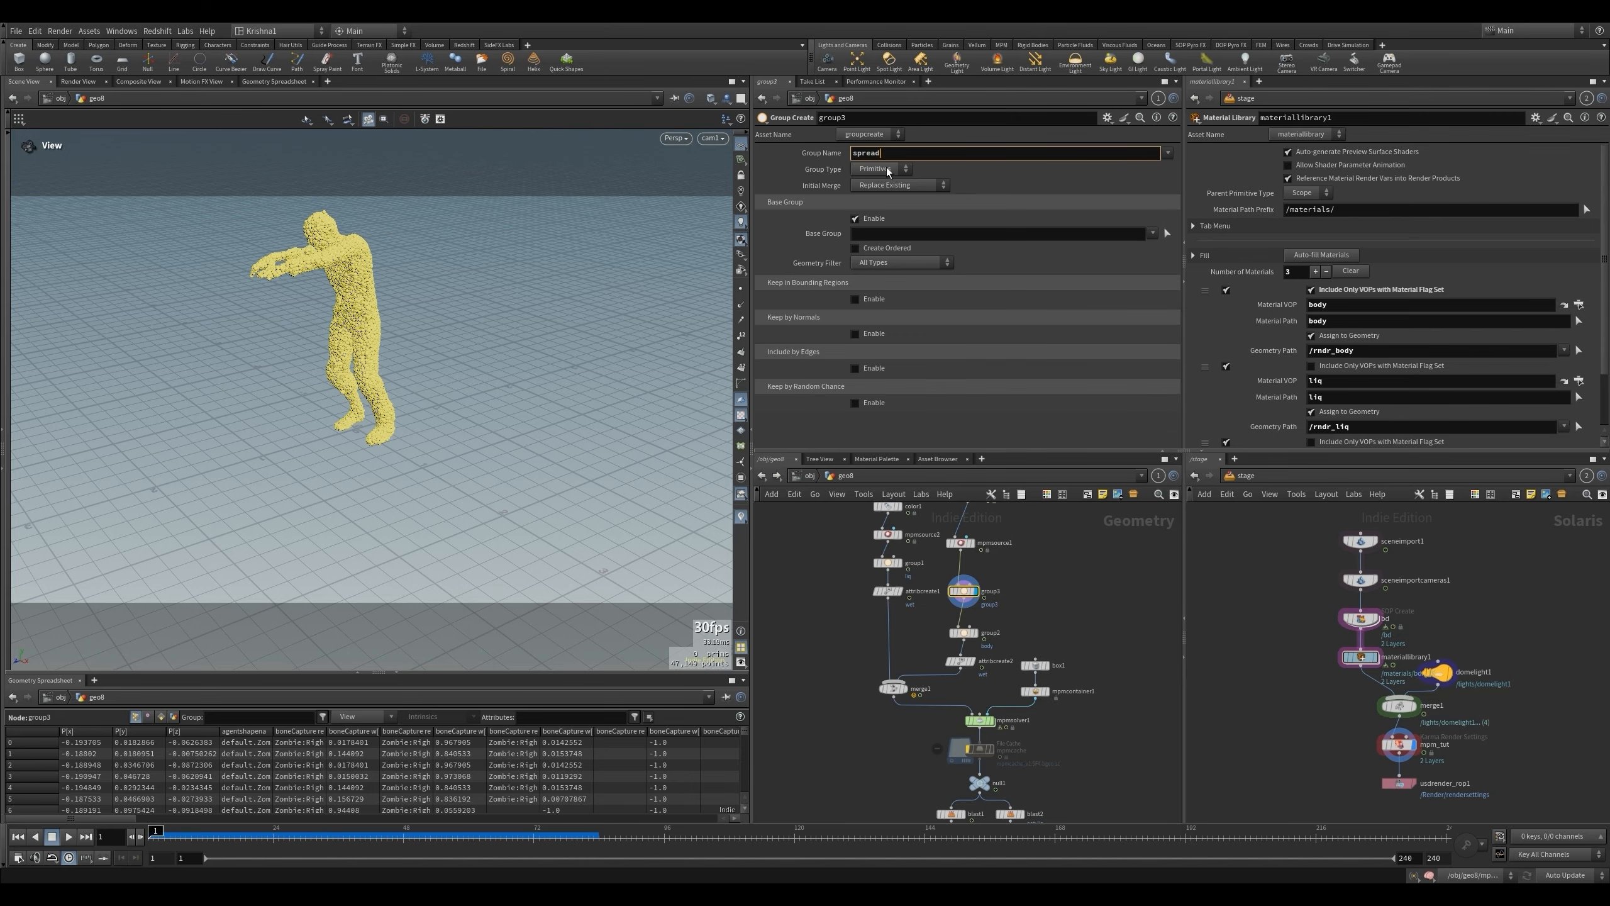
pyautogui.click(887, 169)
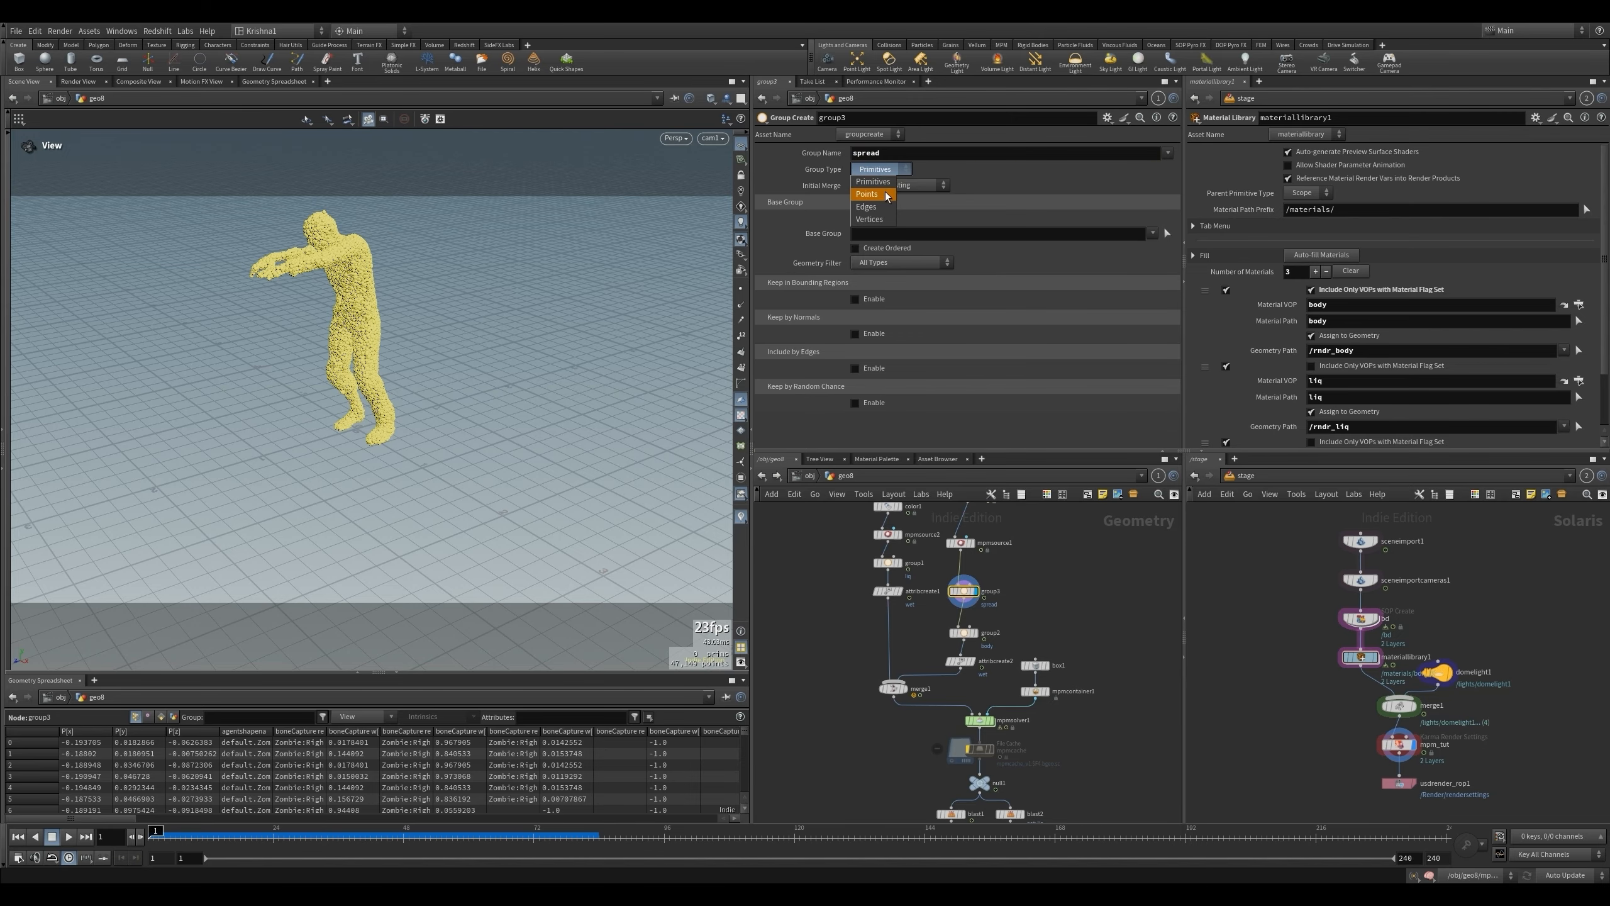
pyautogui.click(881, 185)
# - Select the points of the character's head and upper torso as the base group of the spread group
pyautogui.click(1167, 232)
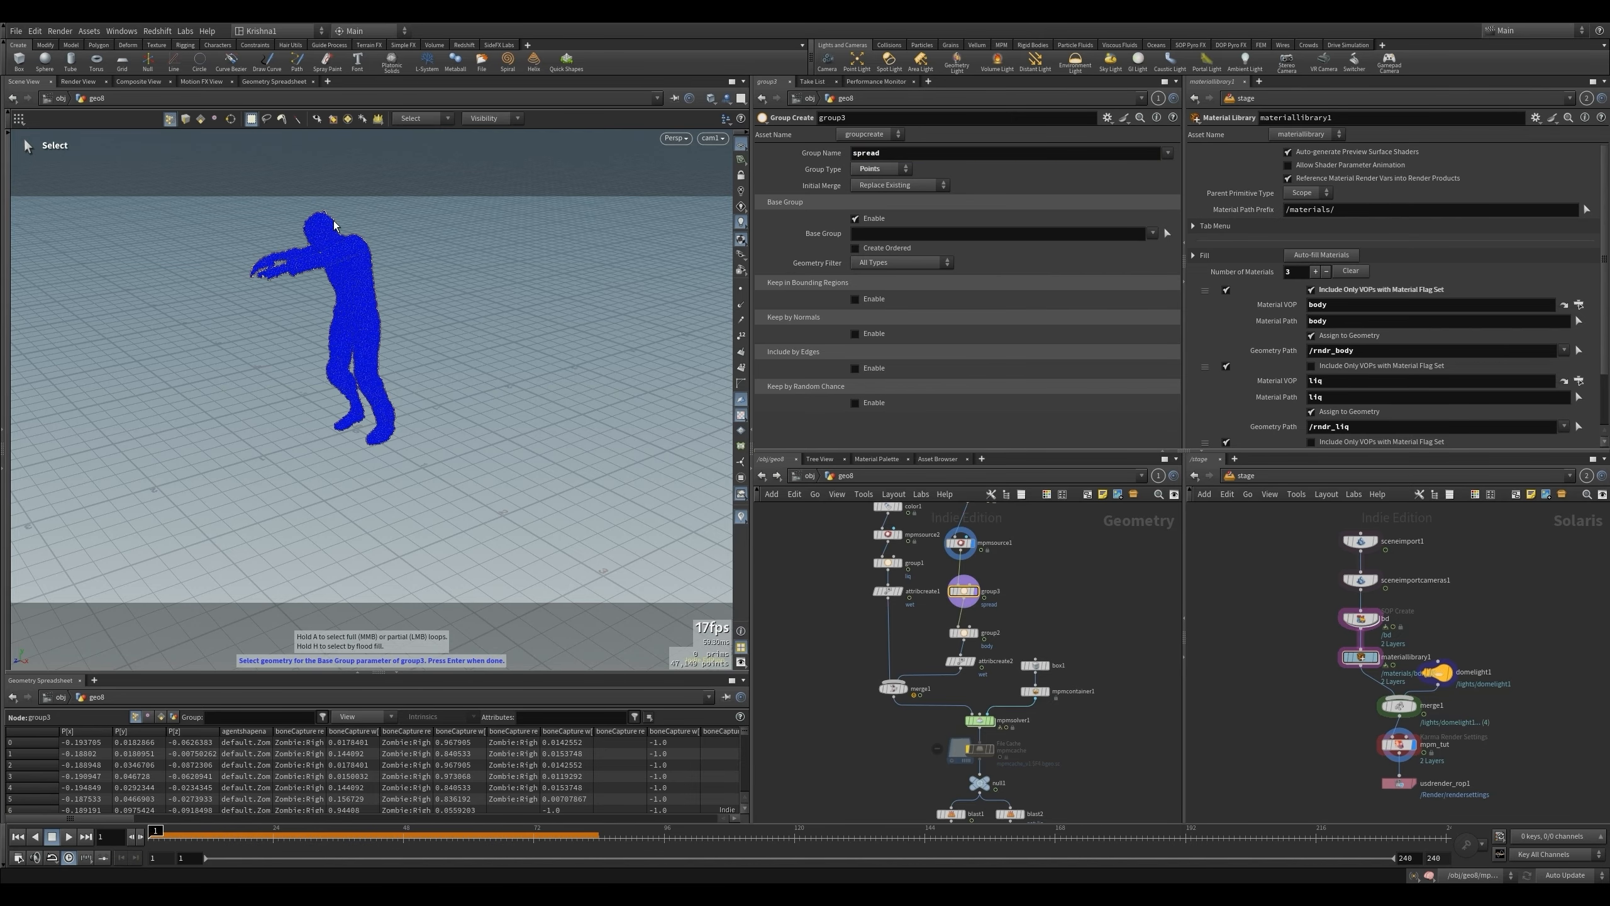
pyautogui.moveTo(296, 198); pyautogui.dragTo(373, 248)
pyautogui.keyDown('alt'); pyautogui.moveTo(430, 328); pyautogui.dragTo(346, 245); pyautogui.keyUp('alt')
pyautogui.keyDown('alt'); pyautogui.moveTo(347, 246); pyautogui.dragTo(568, 310); pyautogui.keyUp('alt')
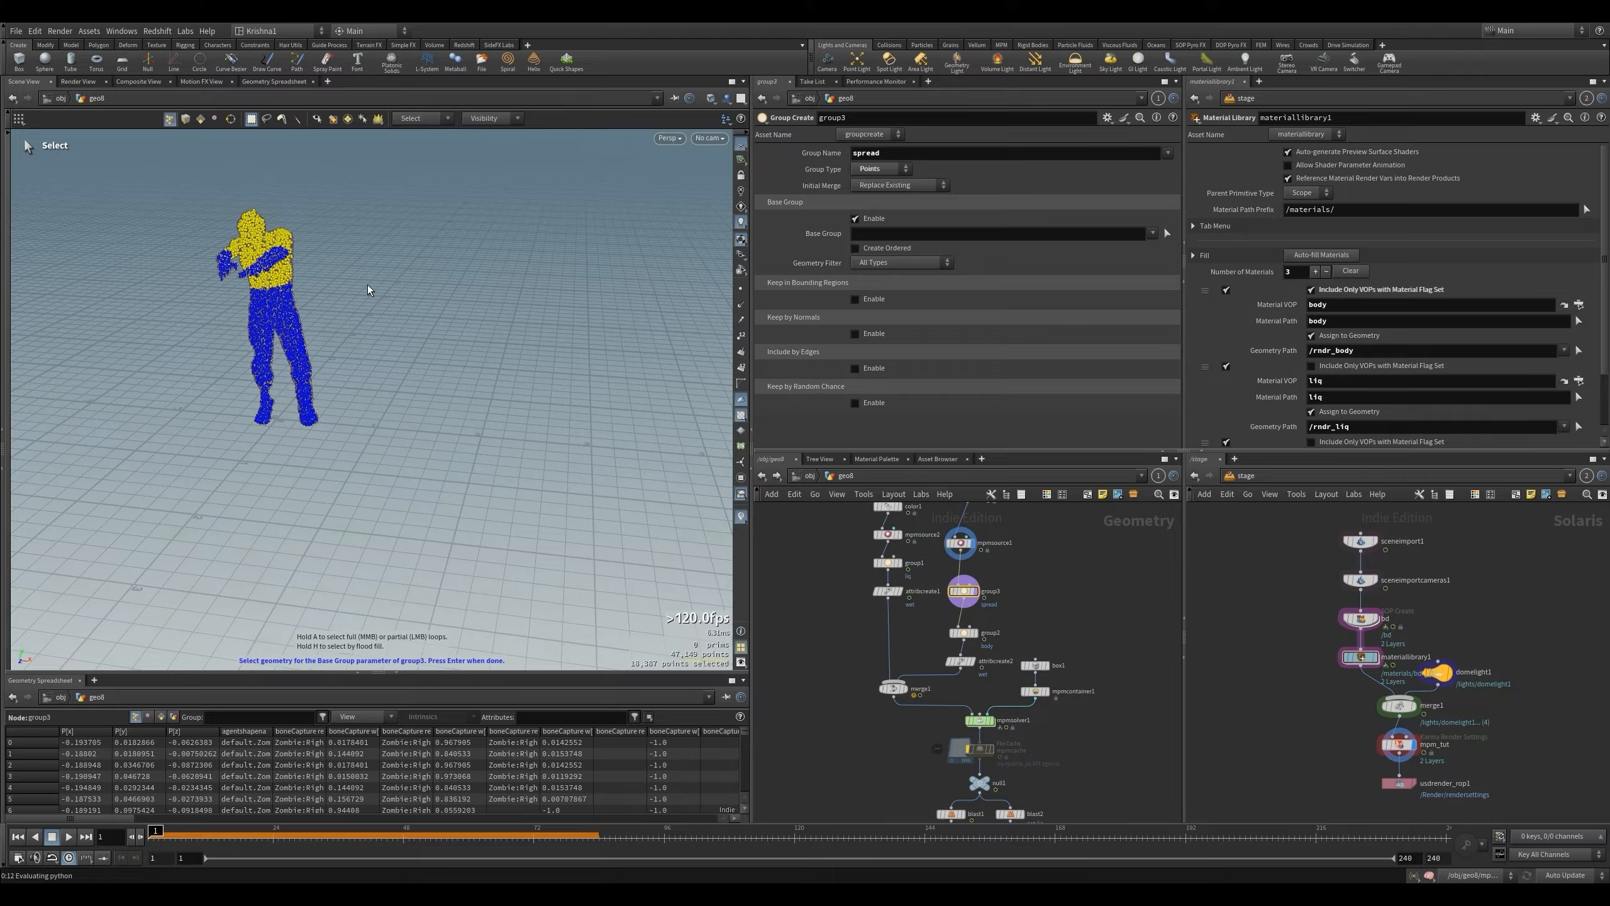
pyautogui.keyDown('alt'); pyautogui.moveTo(349, 288); pyautogui.dragTo(303, 306); pyautogui.keyUp('alt')
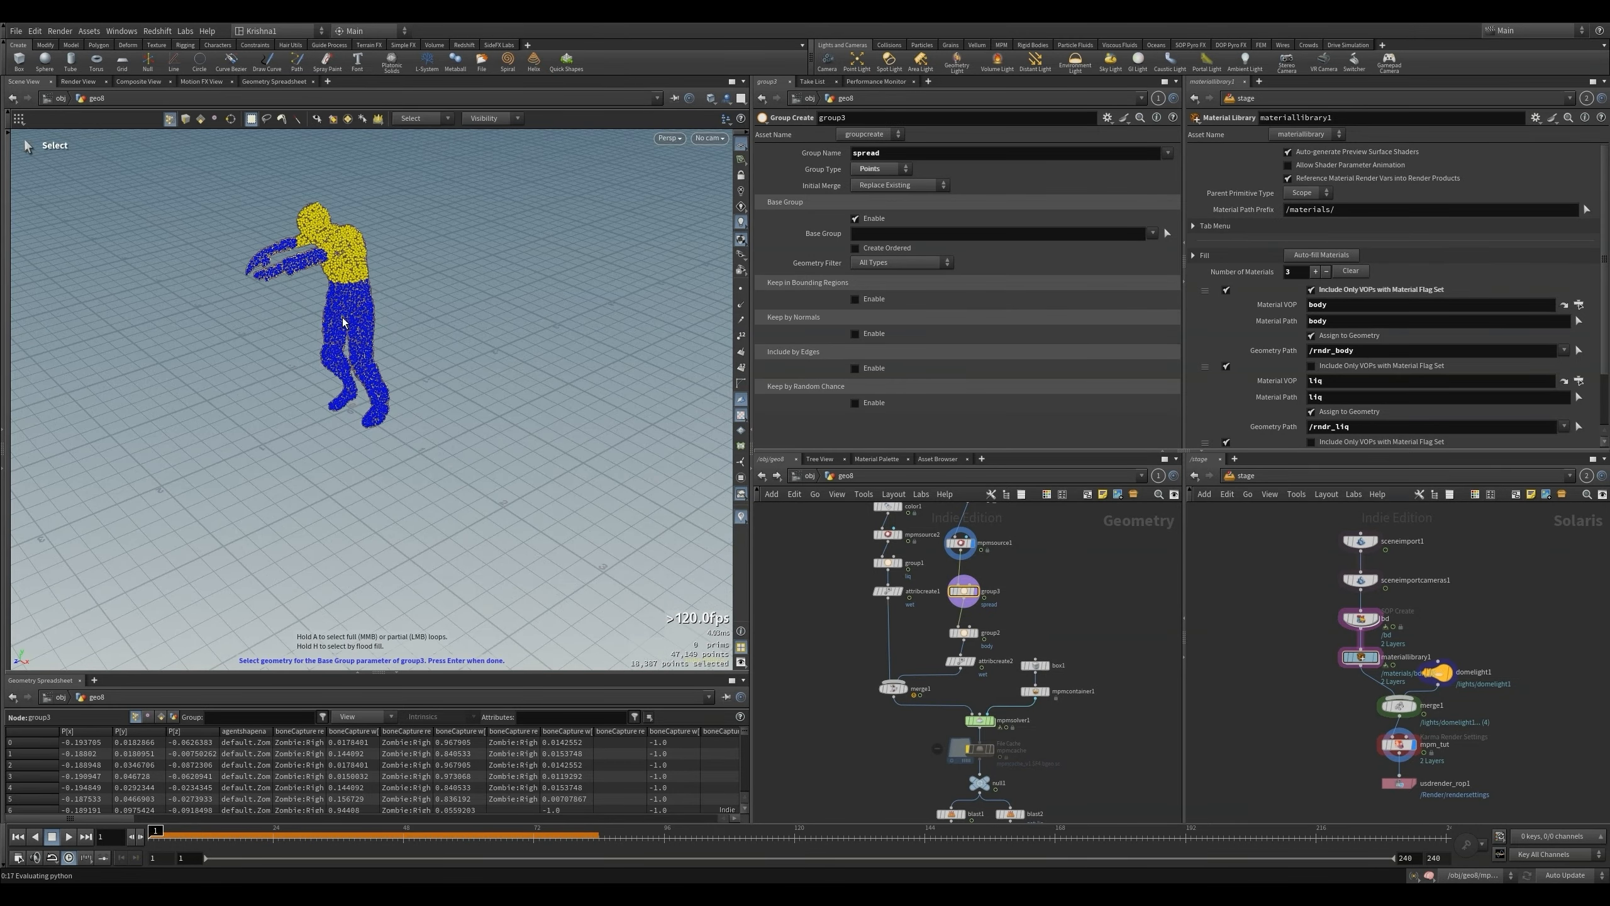
pyautogui.press('Return')
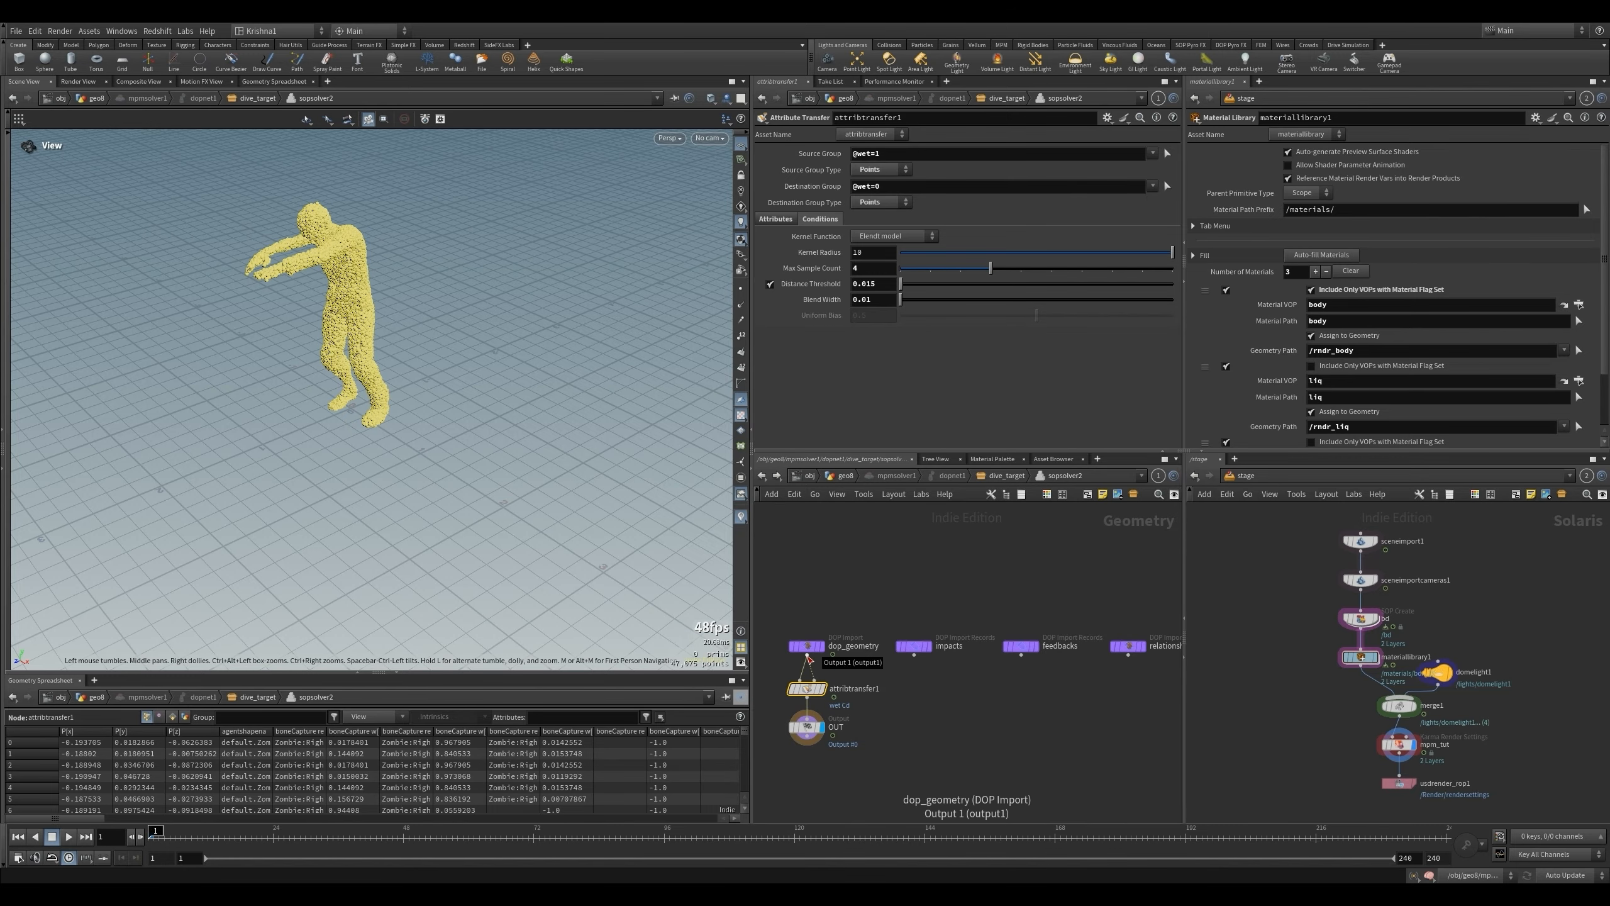
# - Inside sopsolver2, insert a Split node between dop_geometry and attribtransfer1, using the spread group with group type Points
pyautogui.press('Tab')
pyautogui.write('spli')
pyautogui.press('Return')
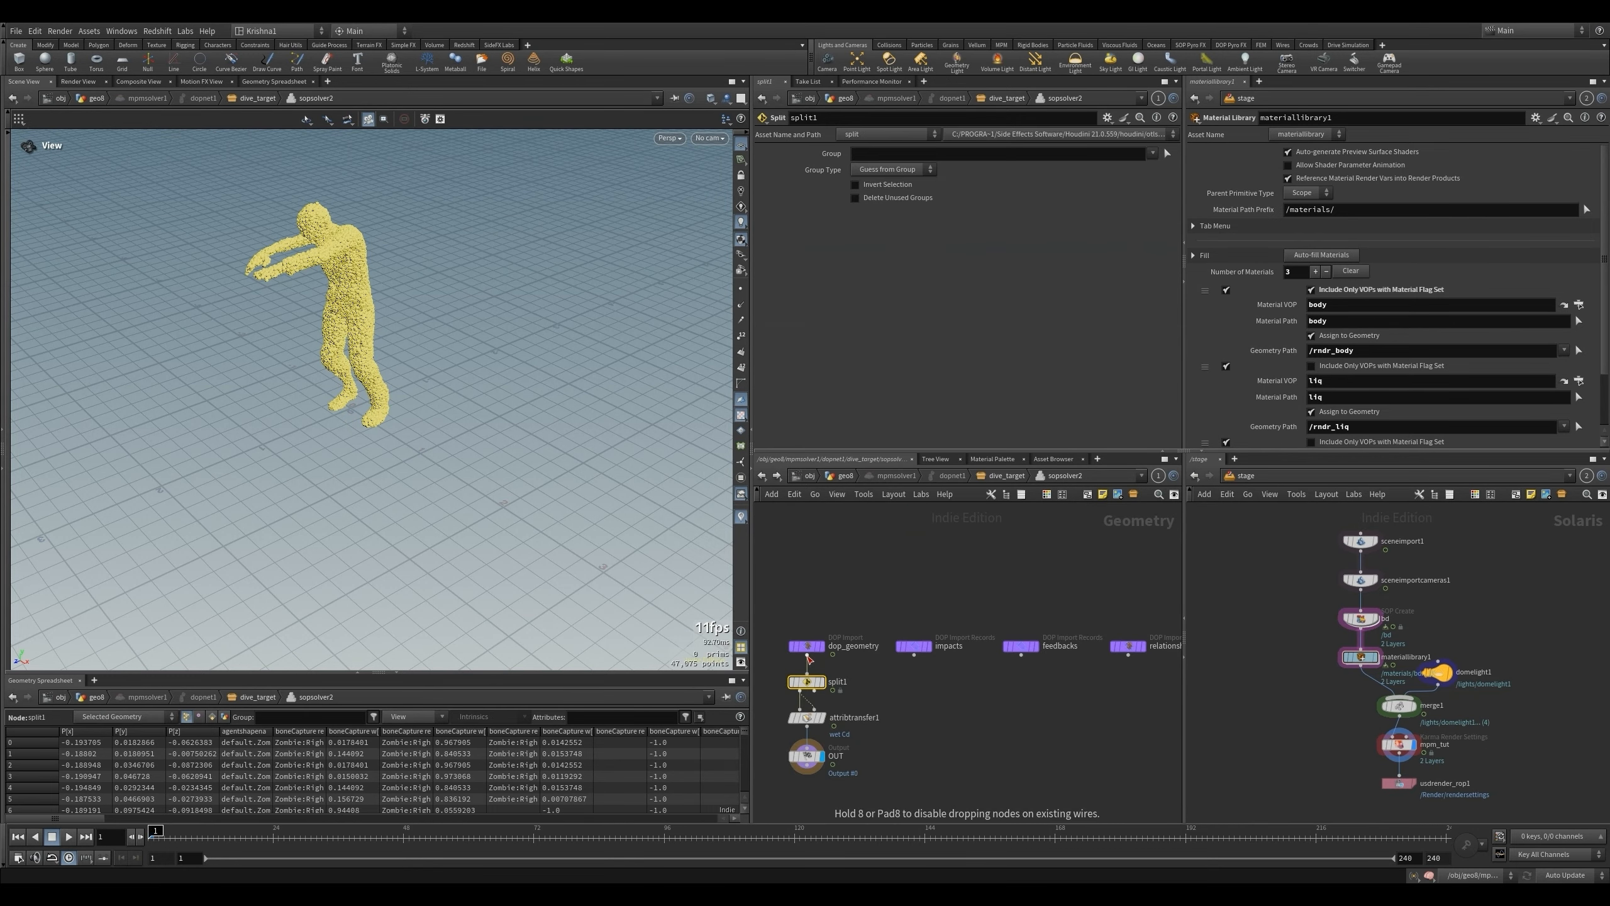
pyautogui.click(1155, 156)
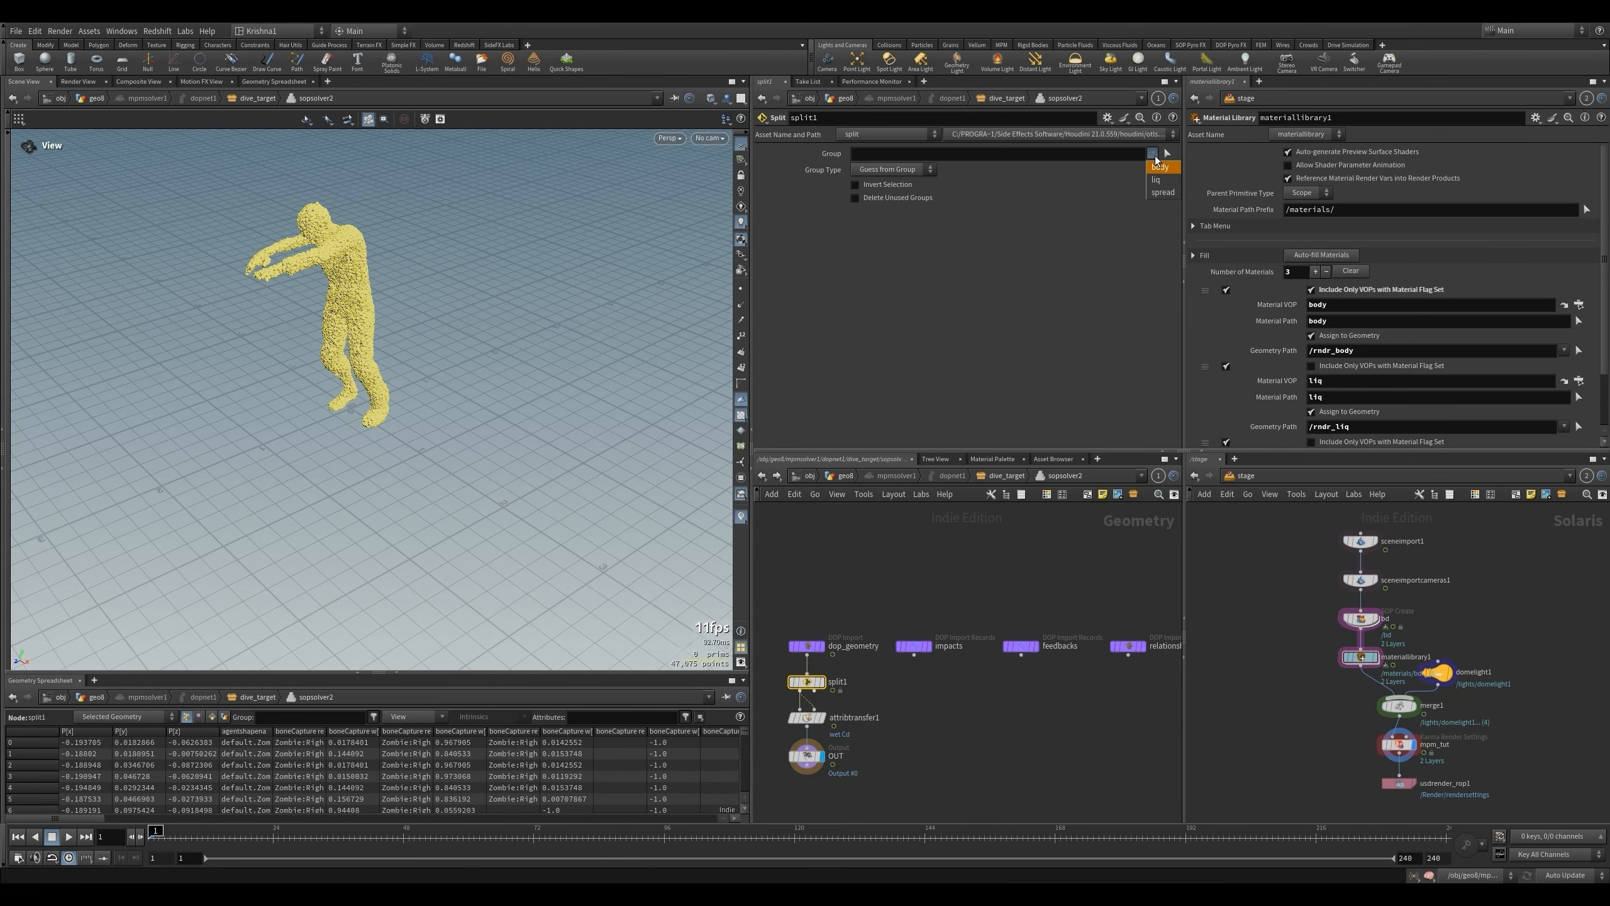
pyautogui.click(1159, 197)
pyautogui.click(891, 169)
pyautogui.click(892, 219)
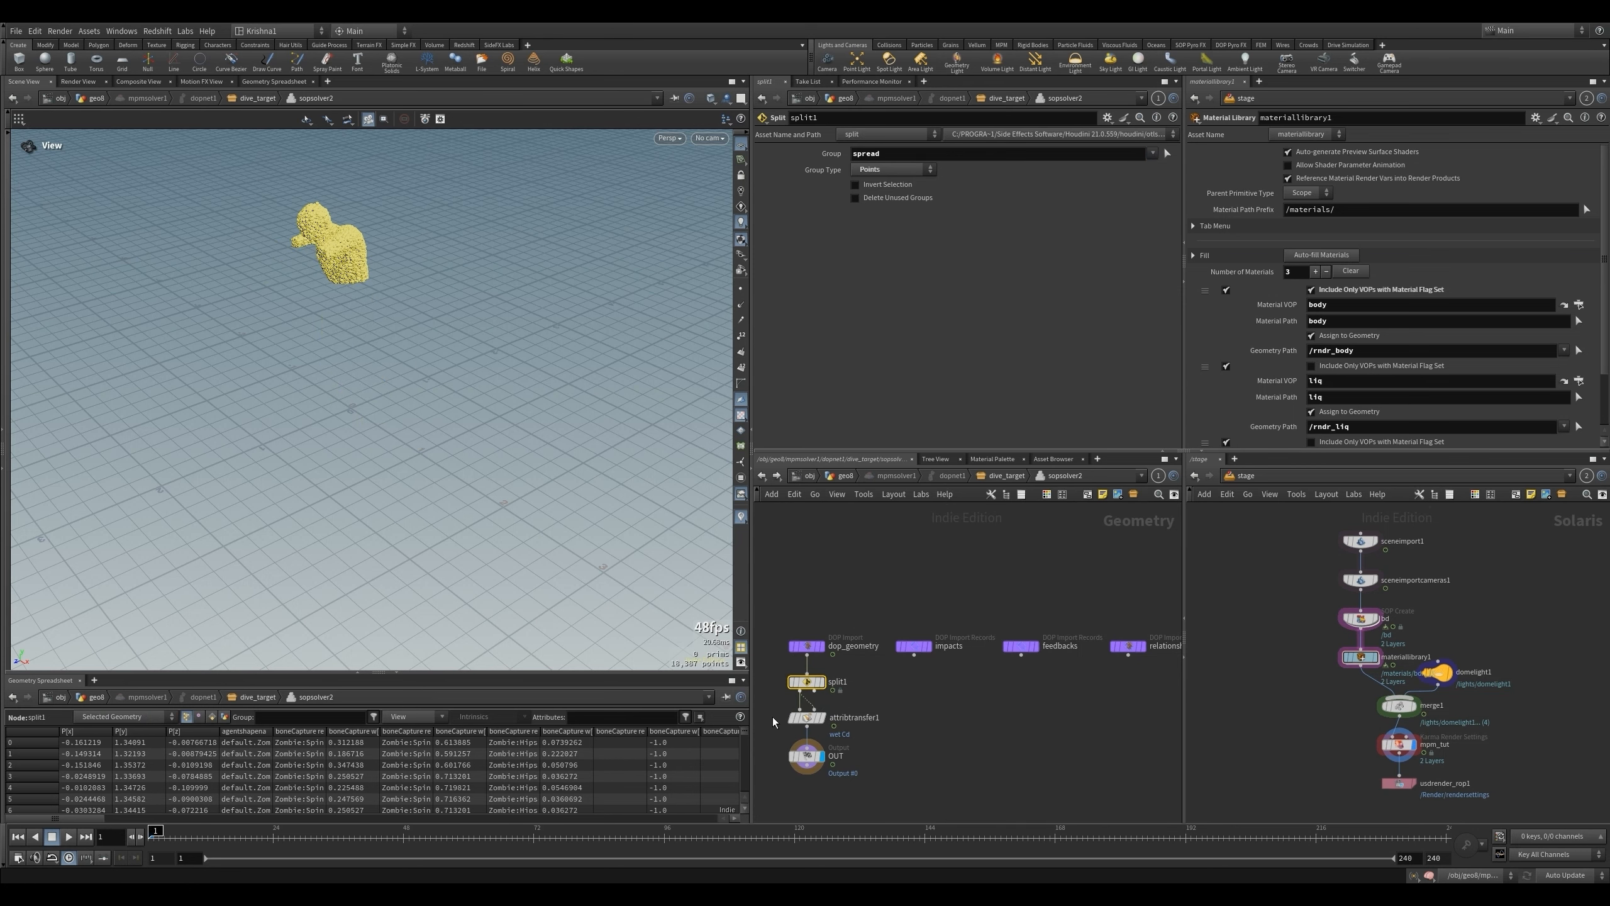
# - Merge attribtransfer1 with the remaining output of split1 ahead of the OUT node, and return to the geo8 network
pyautogui.moveTo(773, 717); pyautogui.dragTo(793, 804)
pyautogui.click(822, 741)
pyautogui.press('Tab')
pyautogui.write('merge')
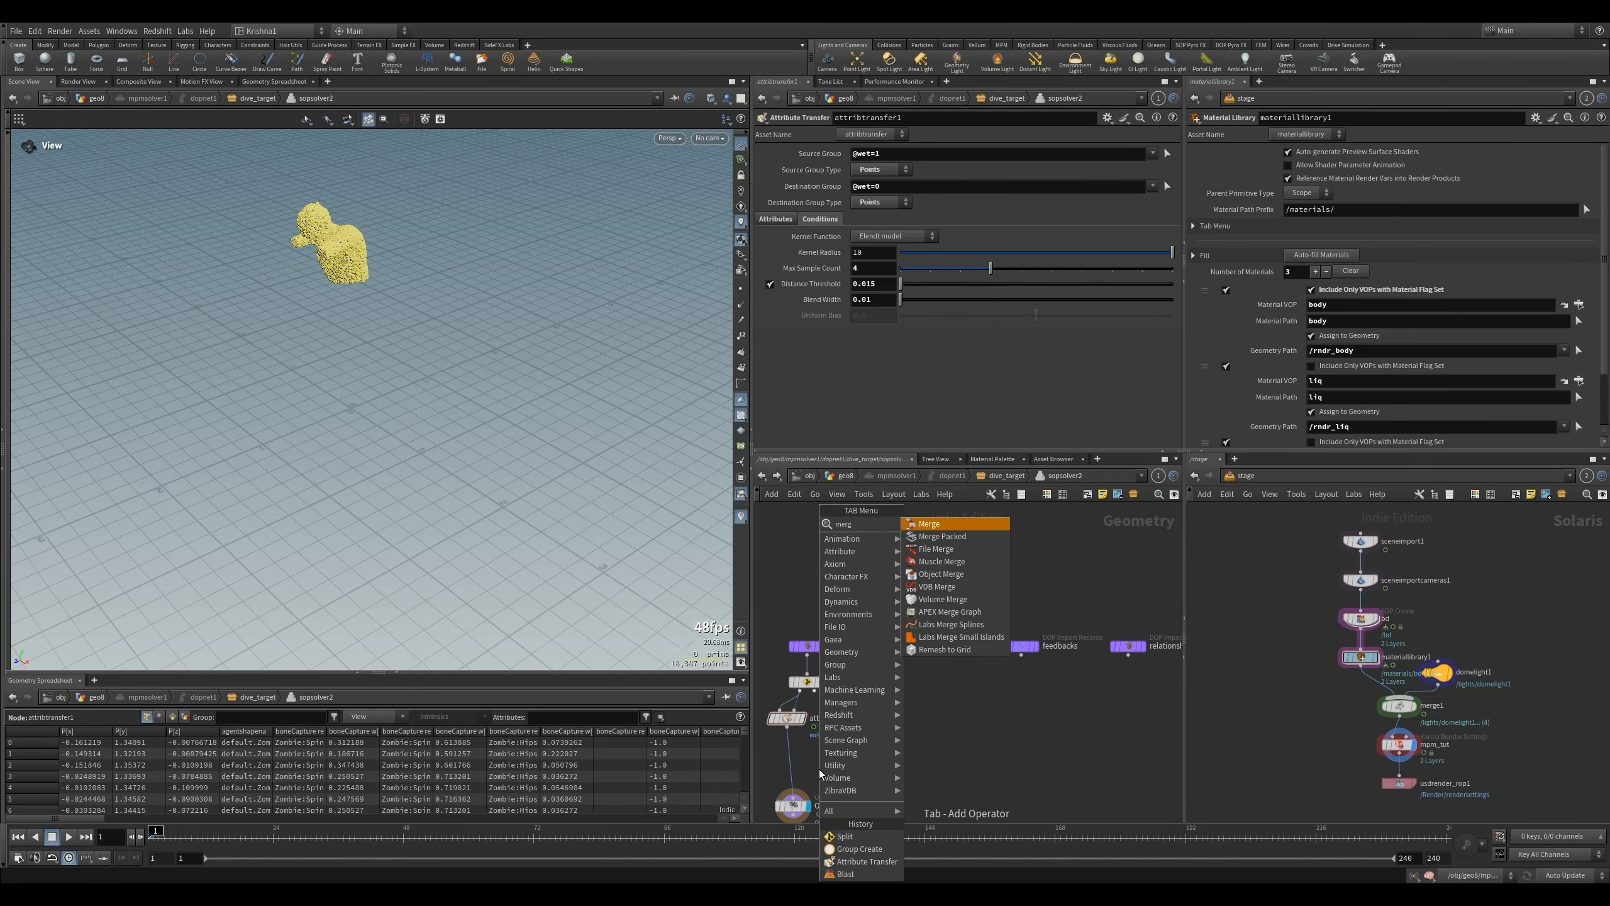
pyautogui.press('Return')
pyautogui.click(792, 771)
pyautogui.scroll(-2, 884, 689)
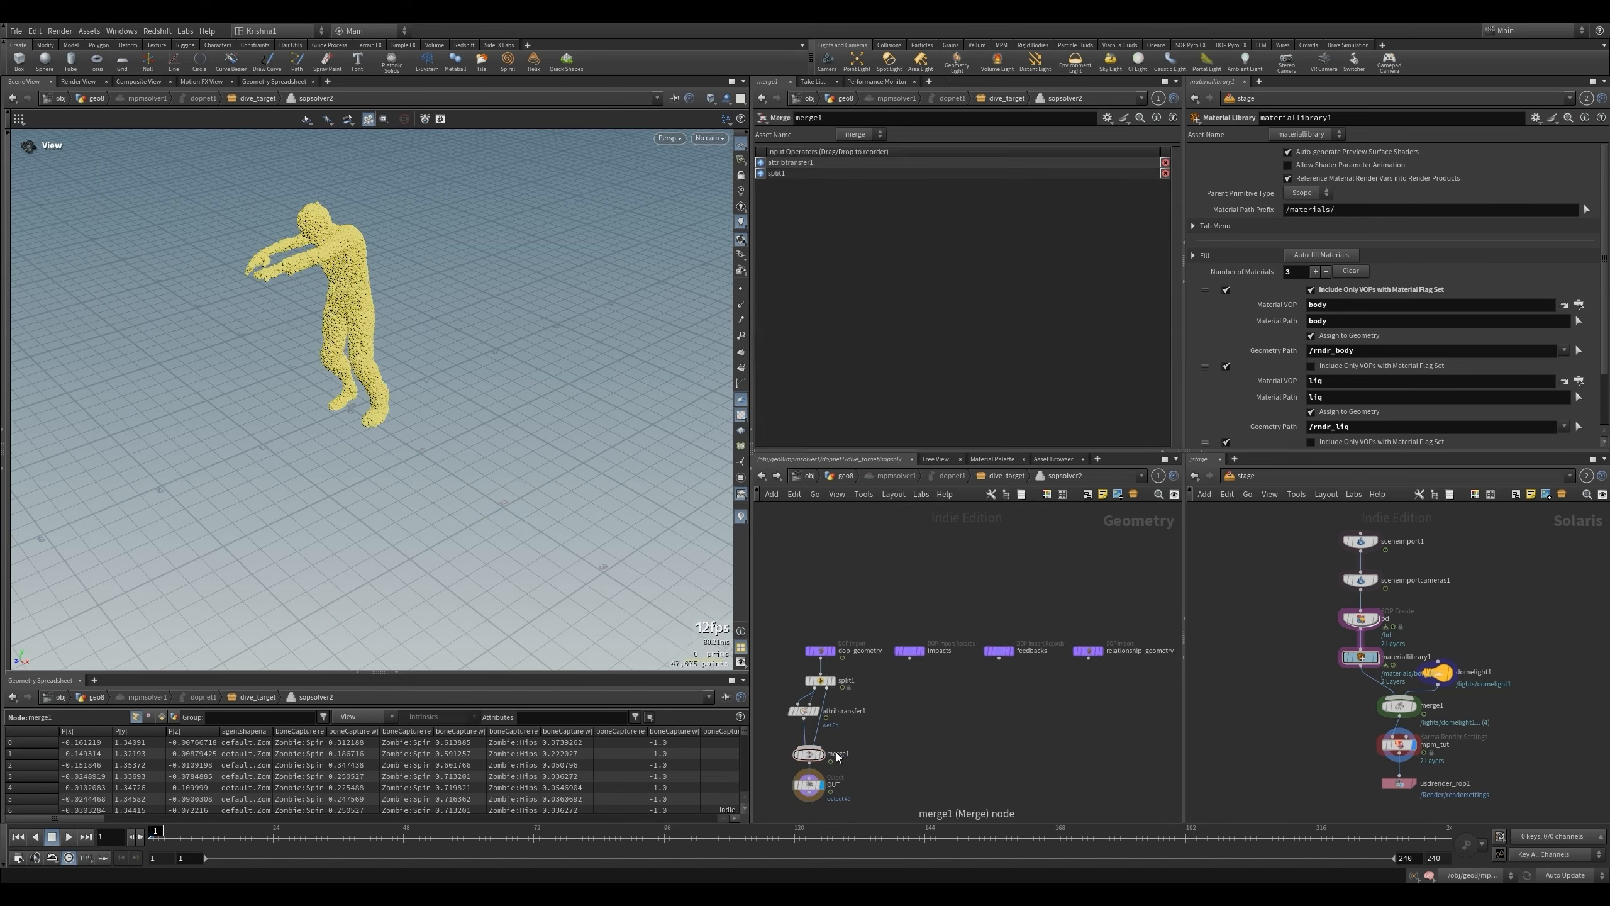
pyautogui.click(846, 475)
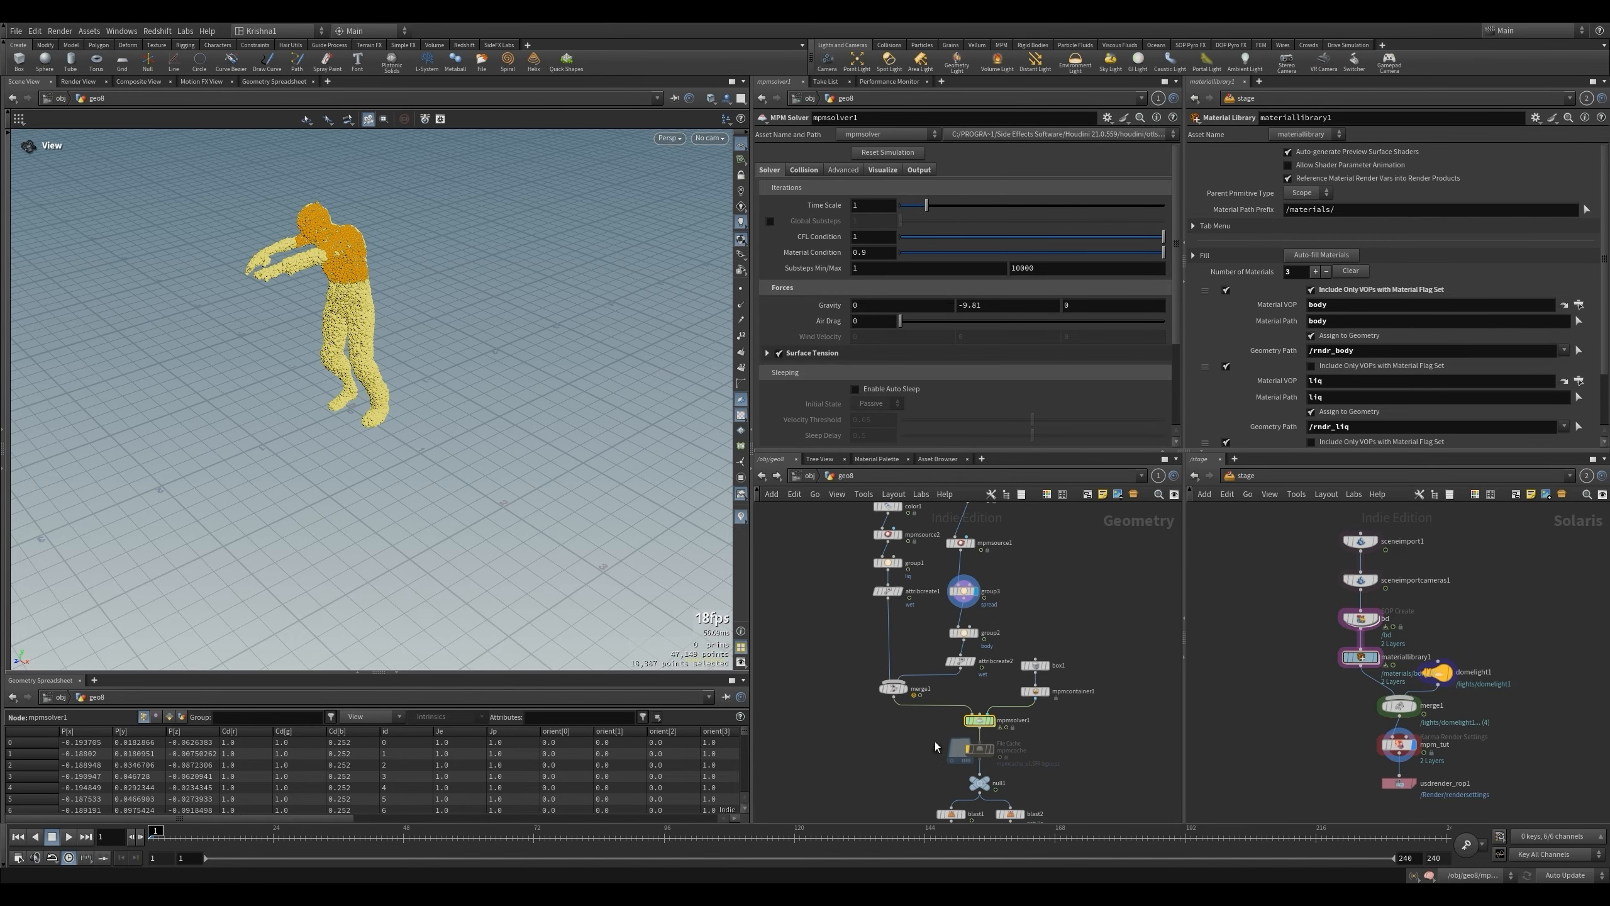
# - Play the simulation to frame 97, compare it with the earlier result captured in Paint, and return to the first frame
pyautogui.scroll(-3, 992, 729)
pyautogui.scroll(3, 979, 760)
pyautogui.click(990, 723)
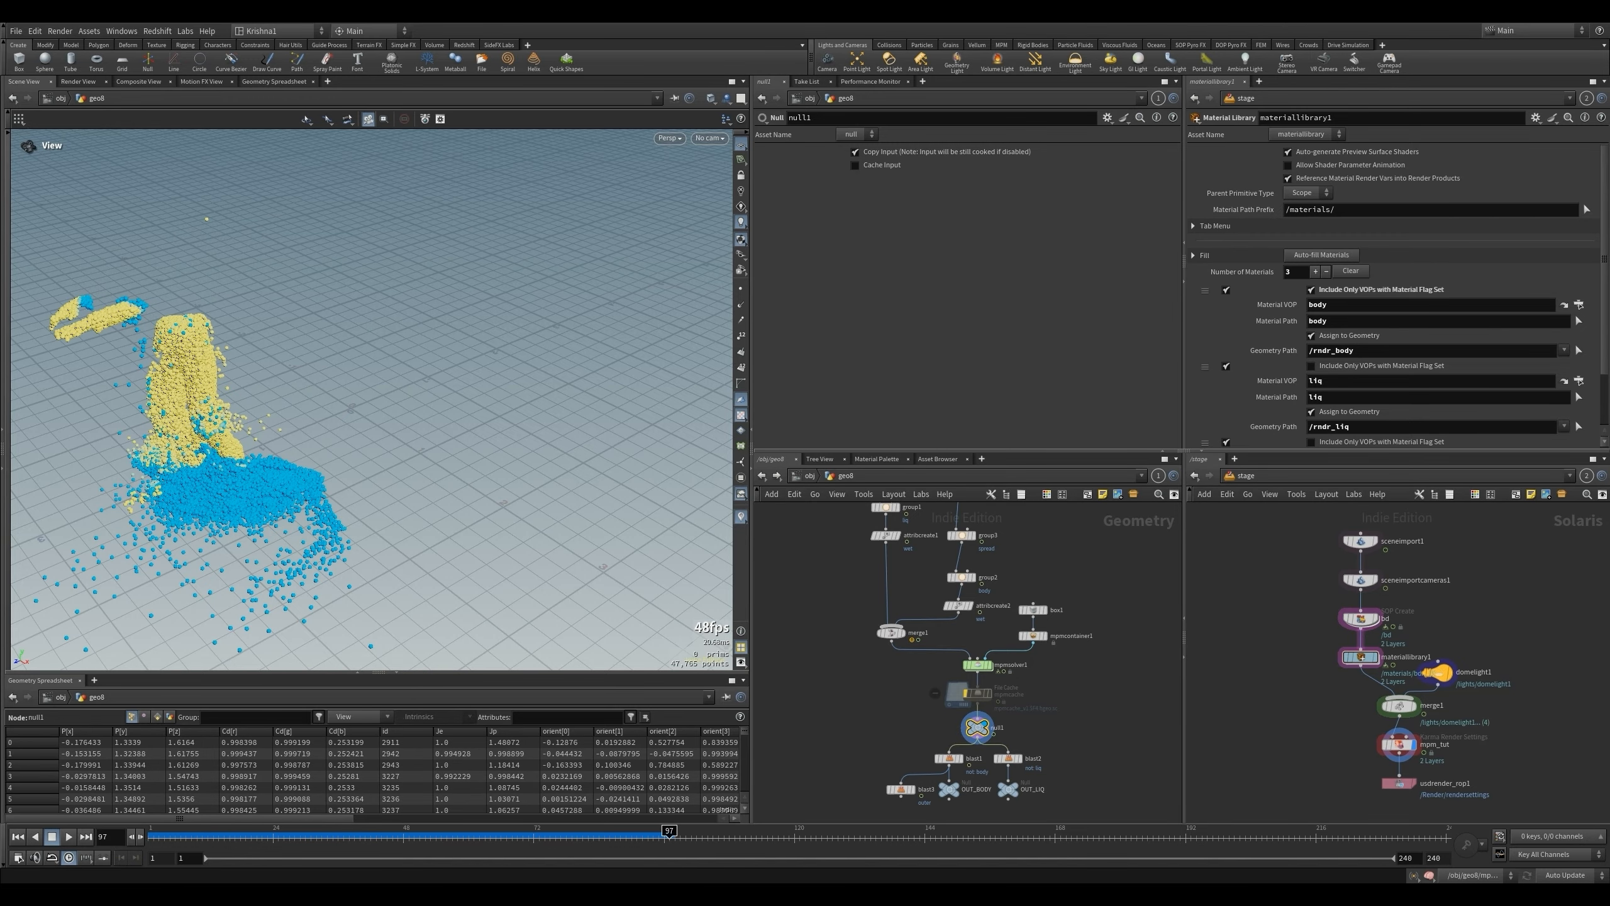
pyautogui.hotkey('alt', 'Tab')
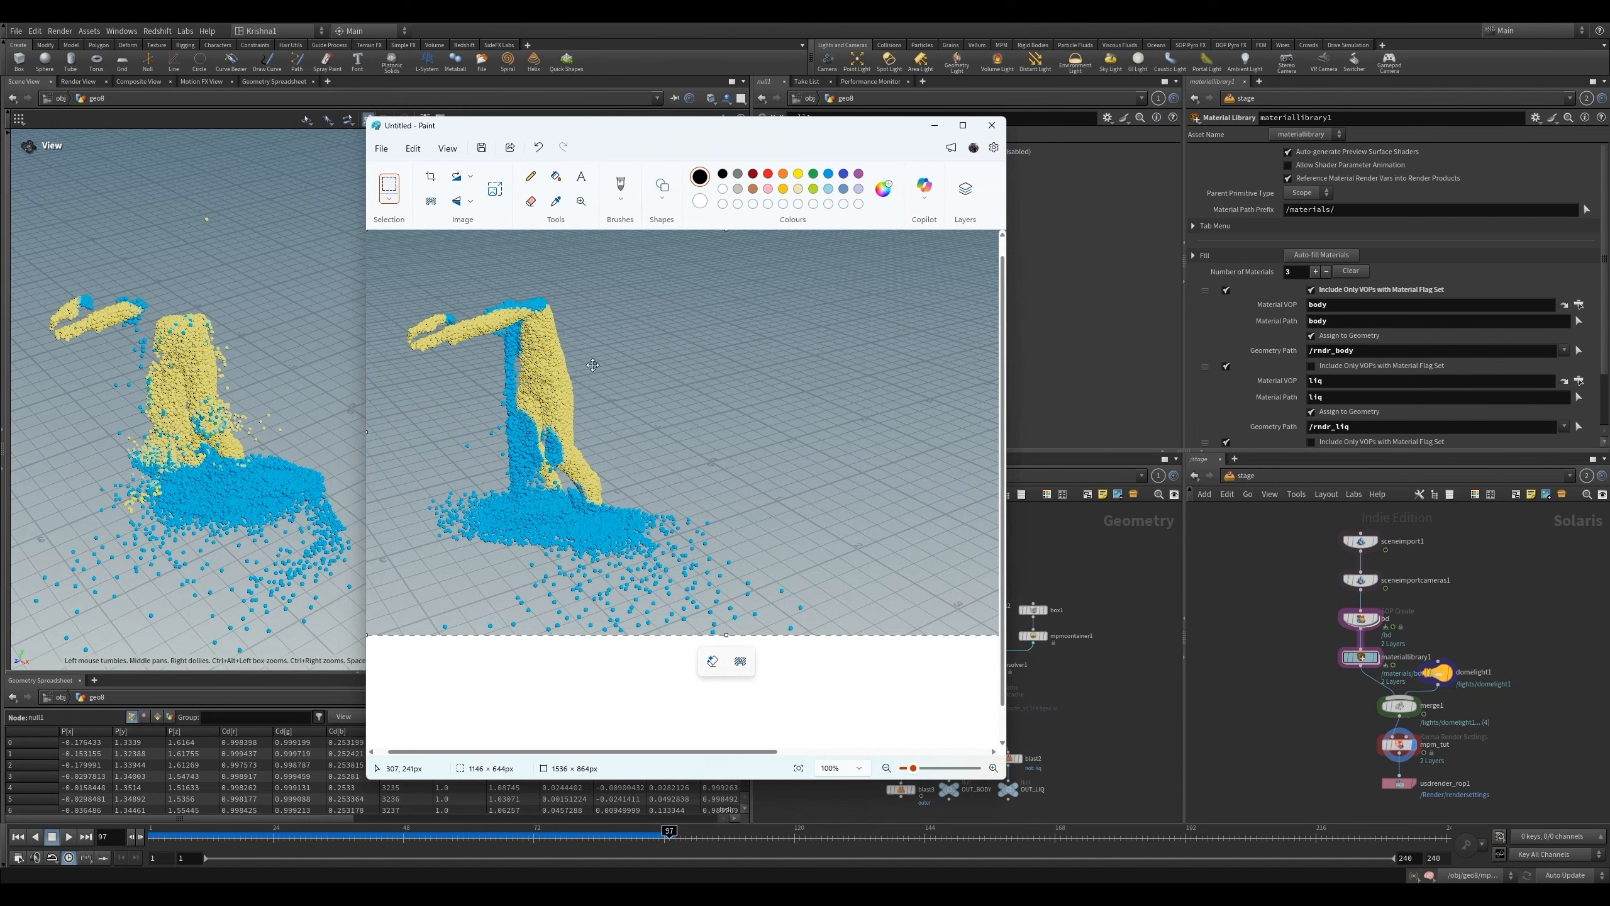
pyautogui.moveTo(751, 135); pyautogui.dragTo(0, 130)
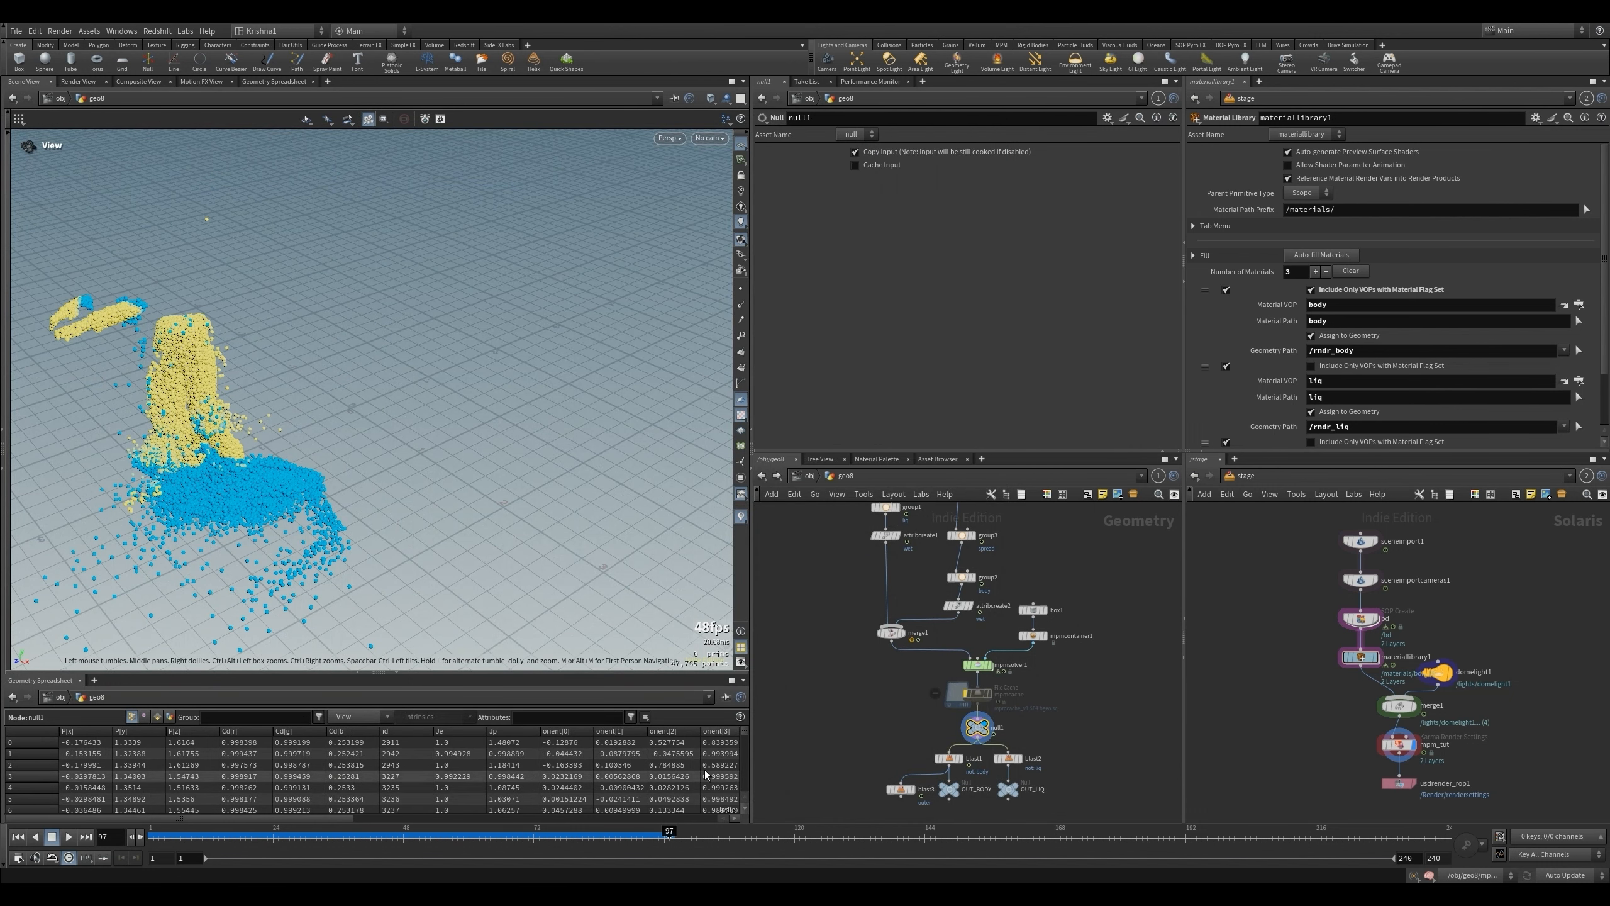
pyautogui.click(17, 837)
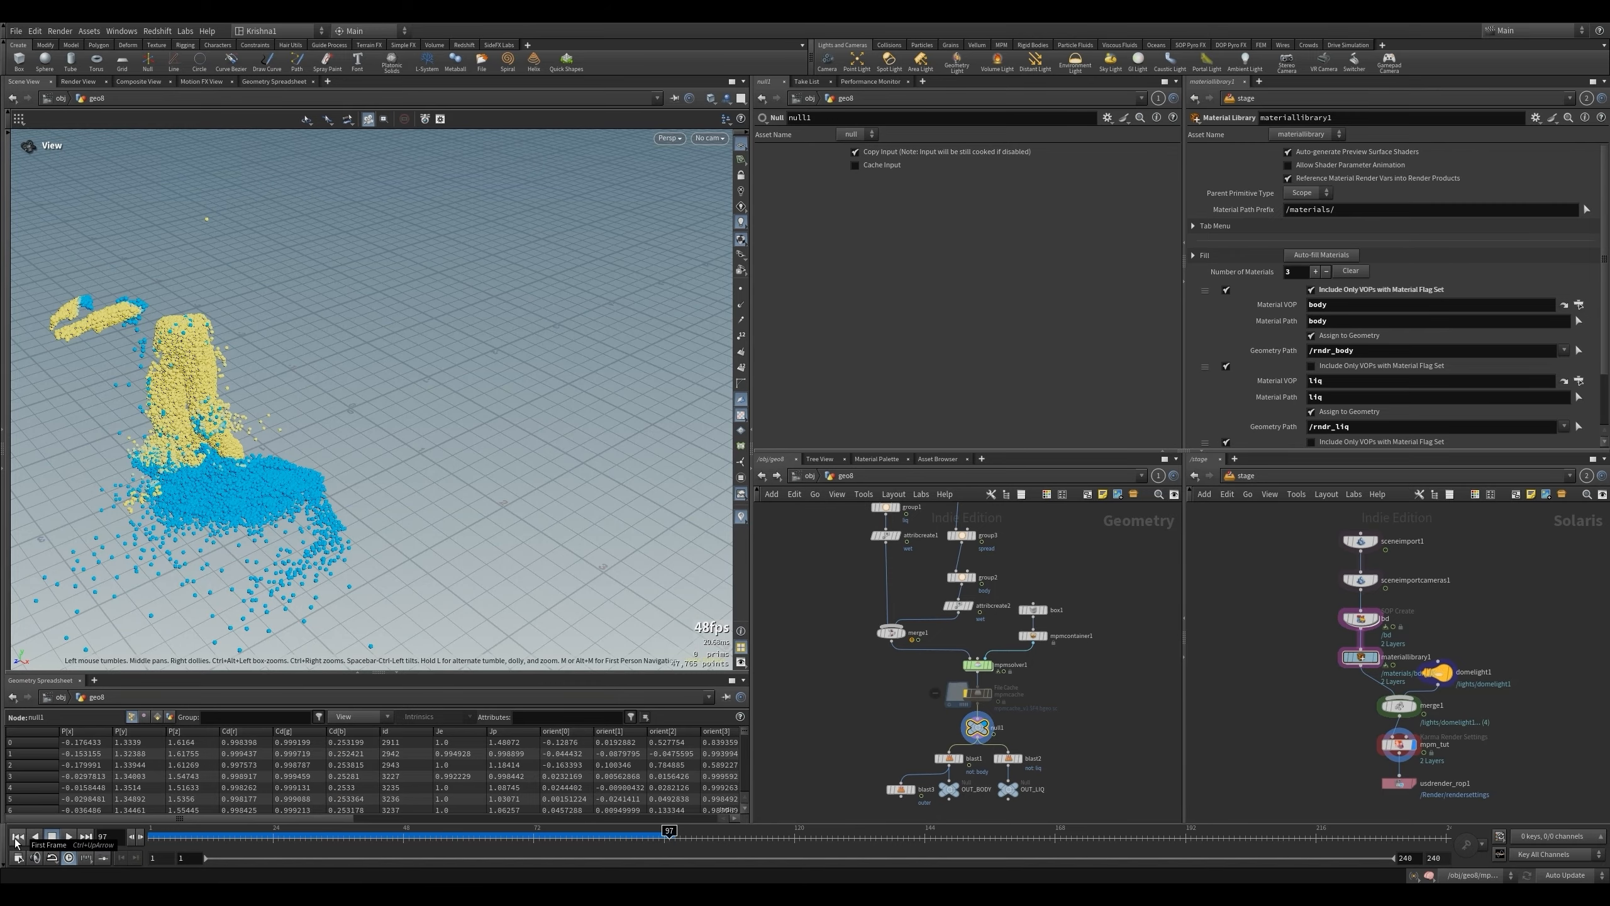
# - Replace the spread group's base group in group3 with the points of the character's forearms and hands
pyautogui.click(960, 577)
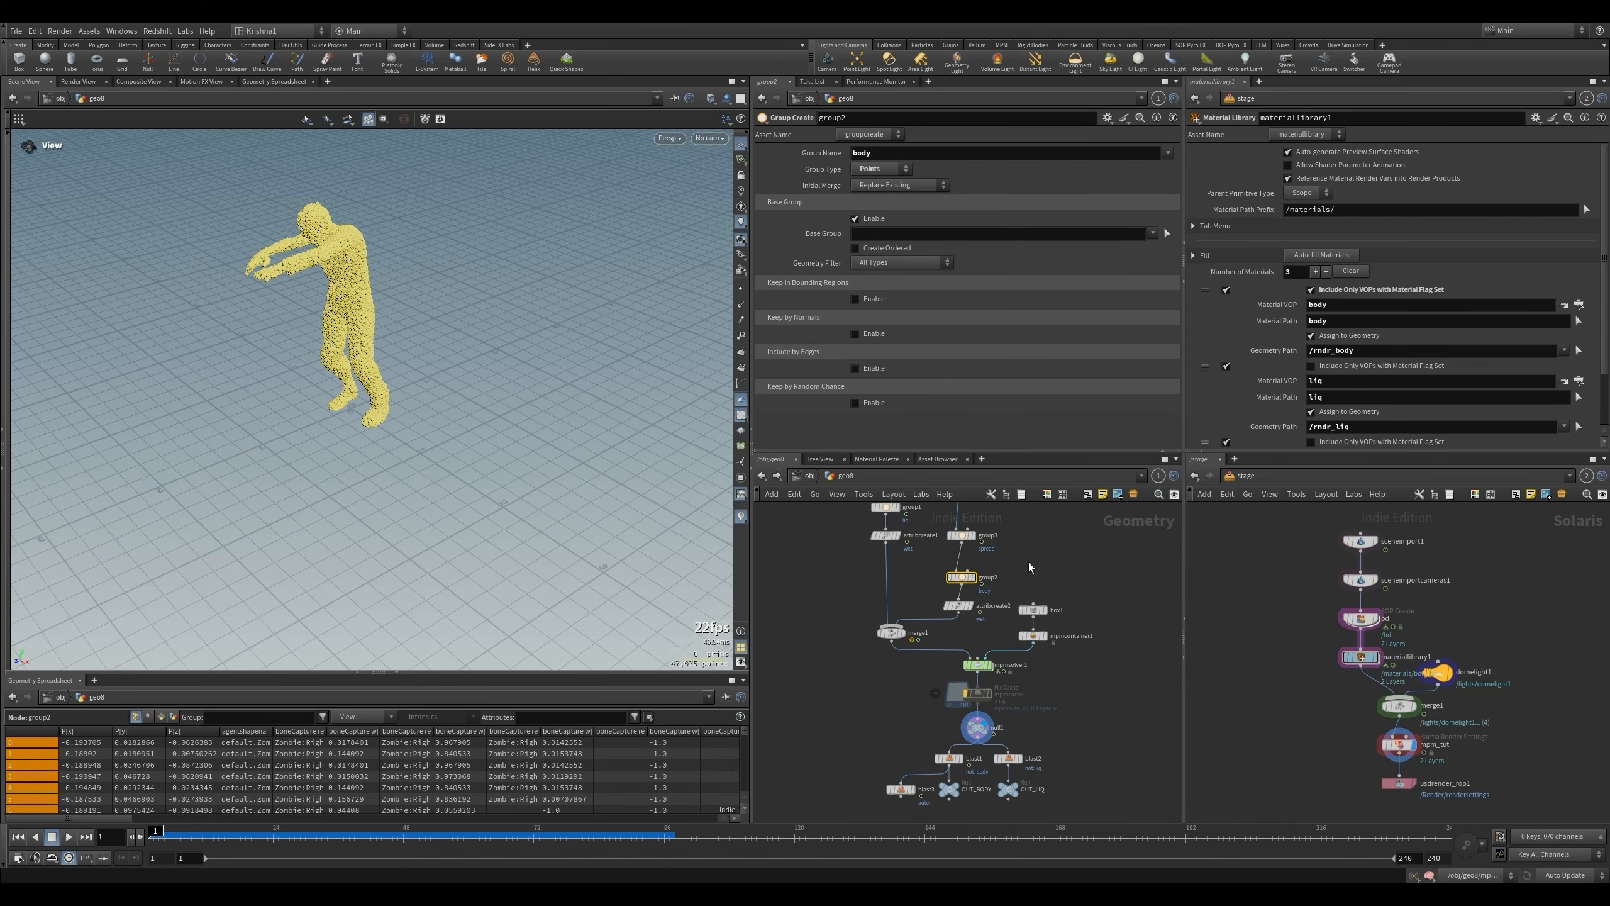
pyautogui.click(961, 534)
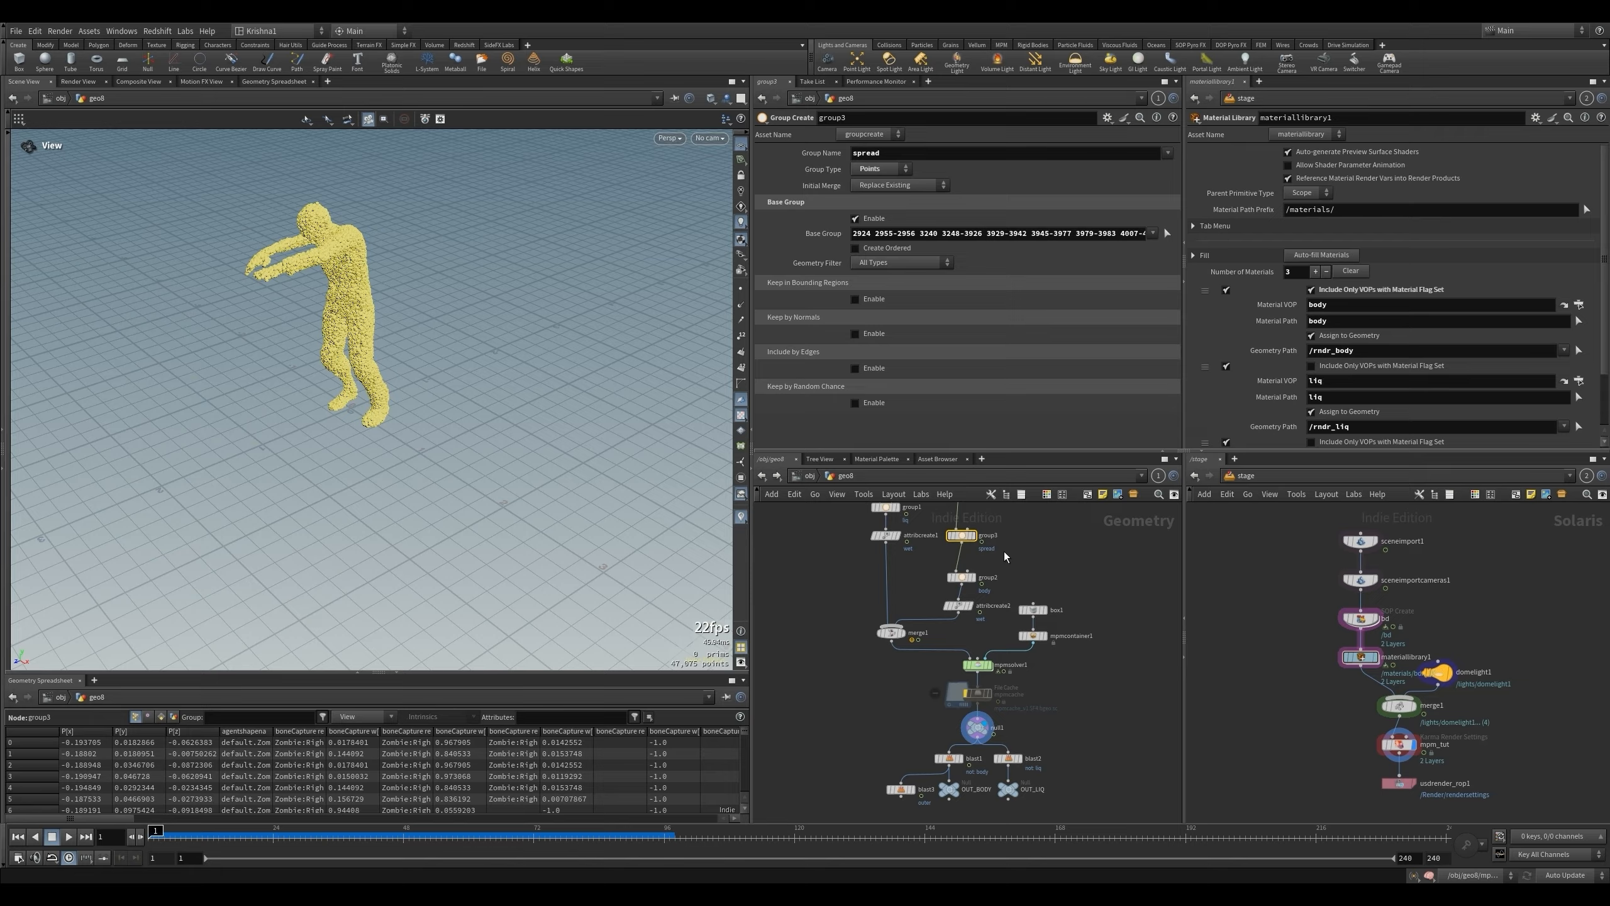
pyautogui.click(976, 664)
pyautogui.click(961, 534)
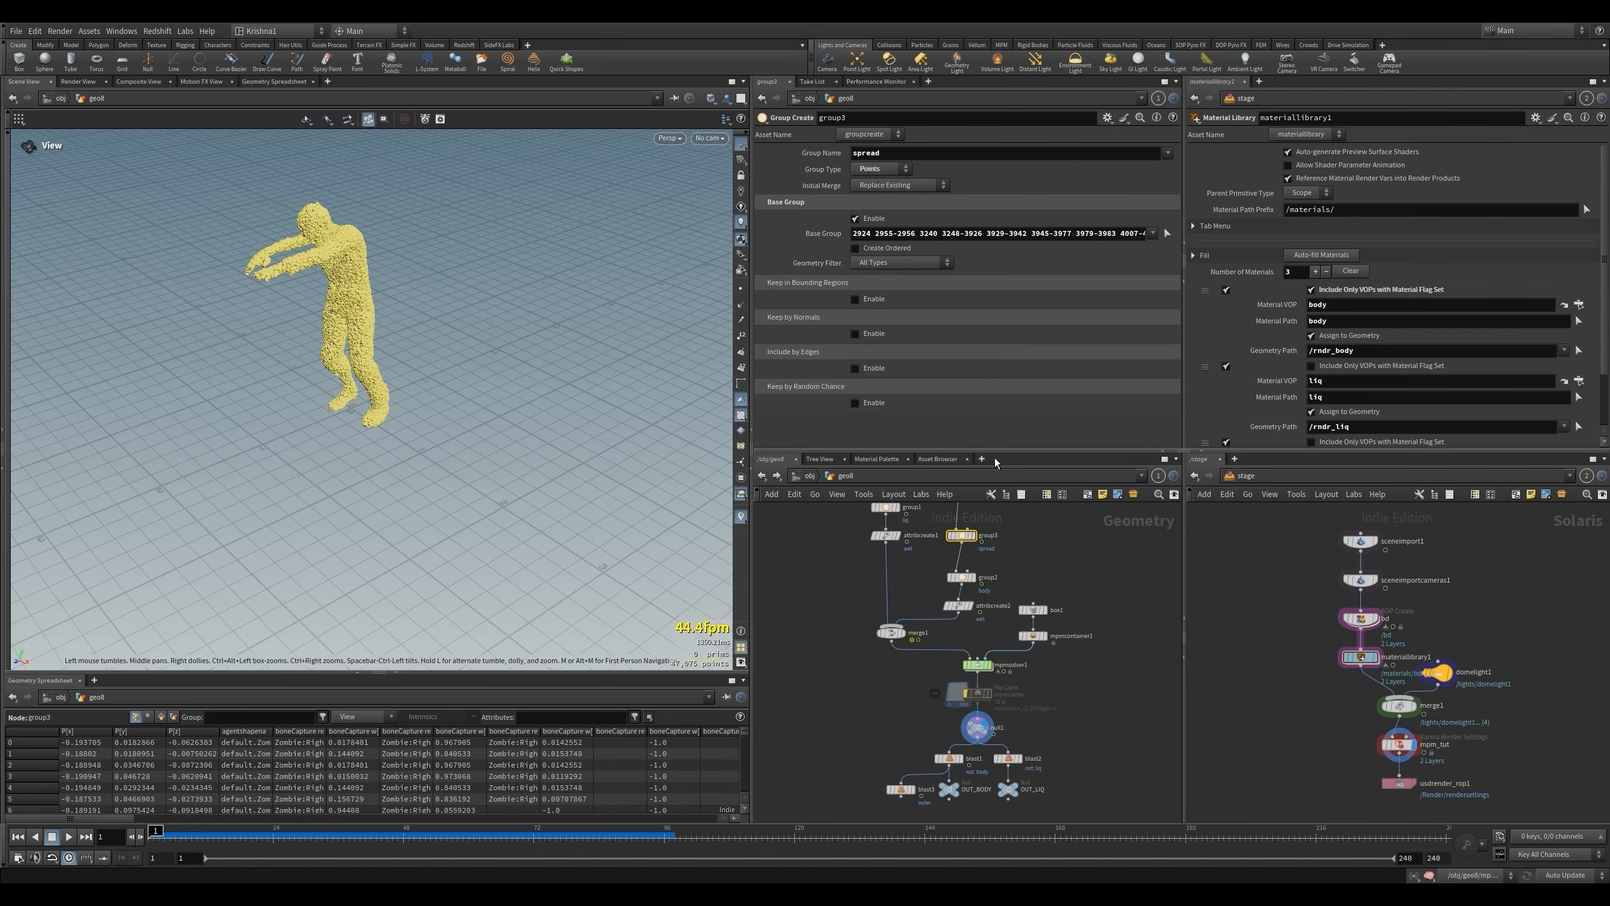
pyautogui.press('Return')
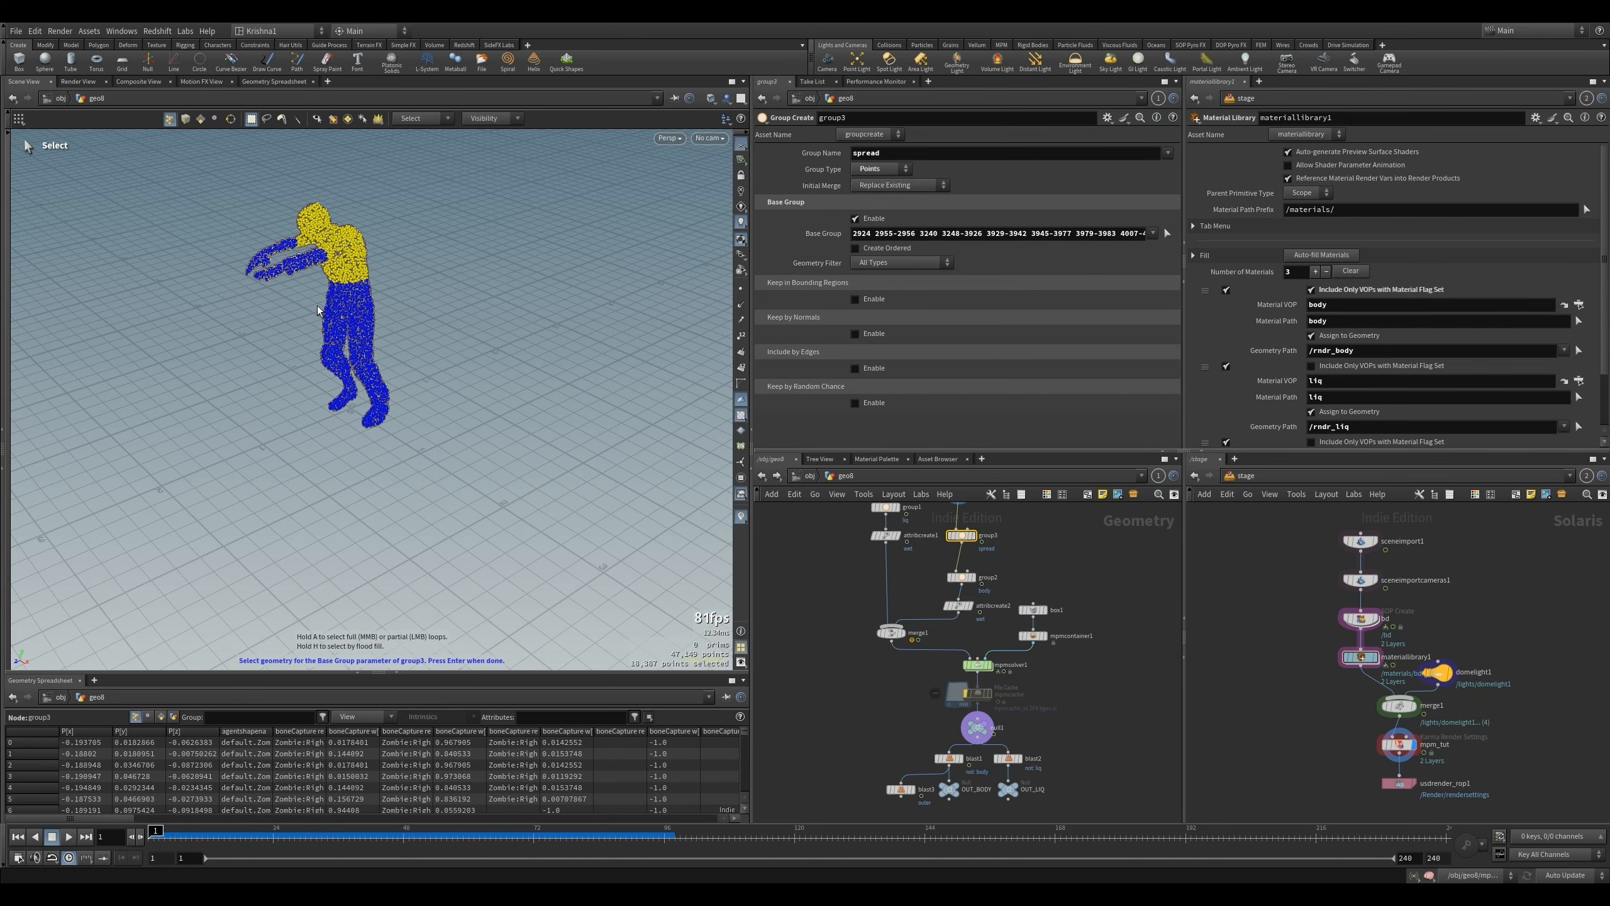
pyautogui.keyDown('alt'); pyautogui.moveTo(318, 310); pyautogui.dragTo(285, 369); pyautogui.keyUp('alt')
pyautogui.moveTo(231, 248); pyautogui.dragTo(307, 327)
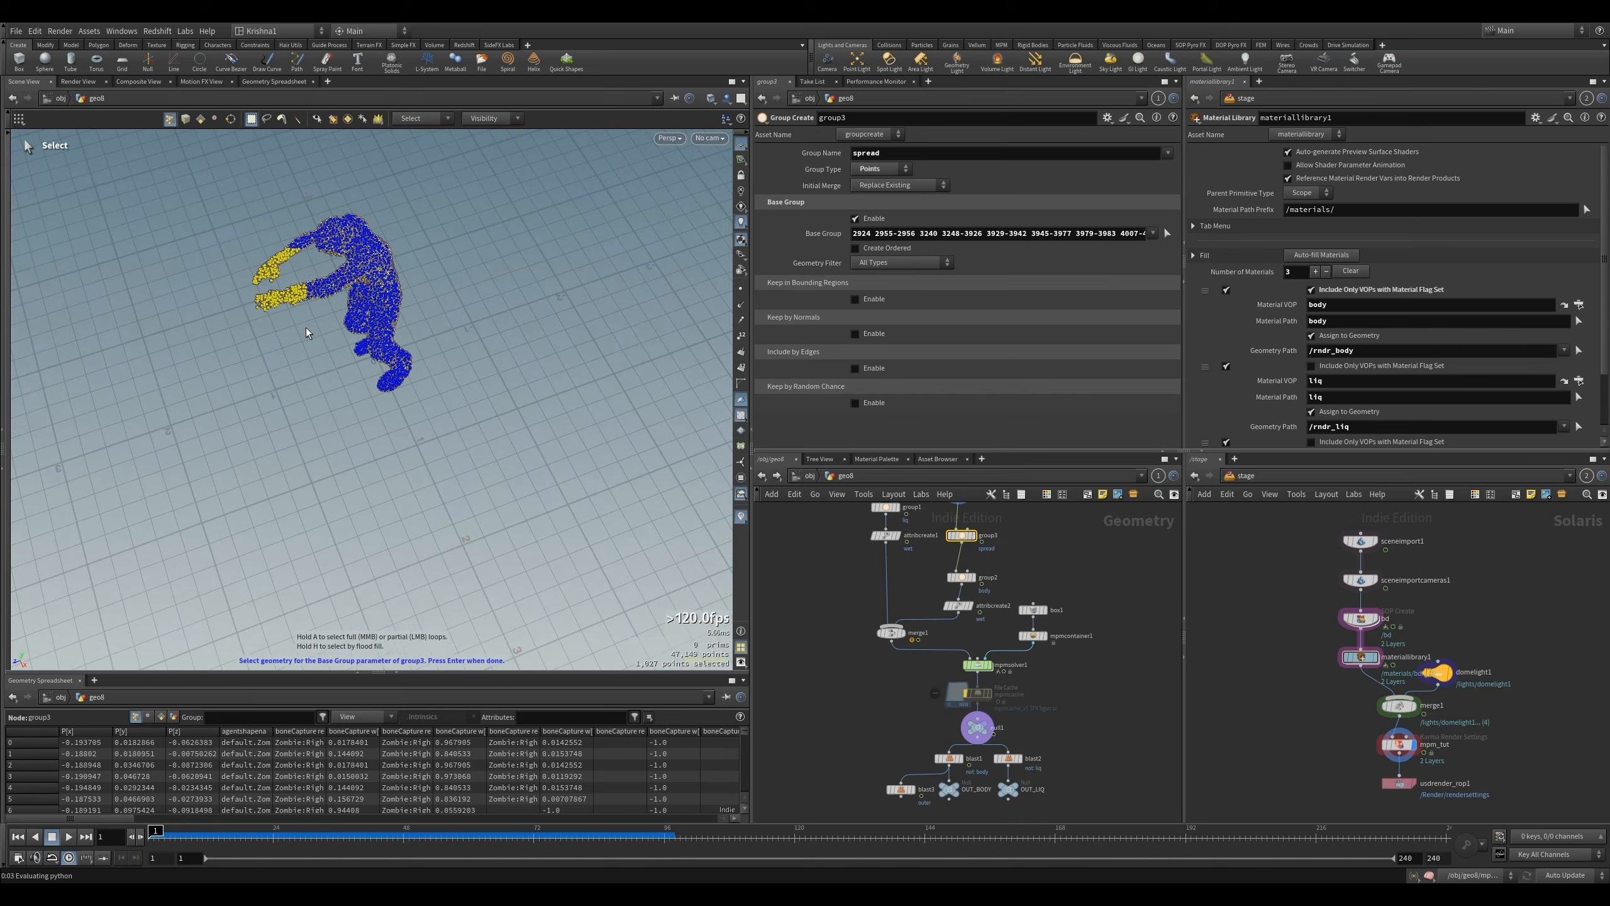
pyautogui.press('Return')
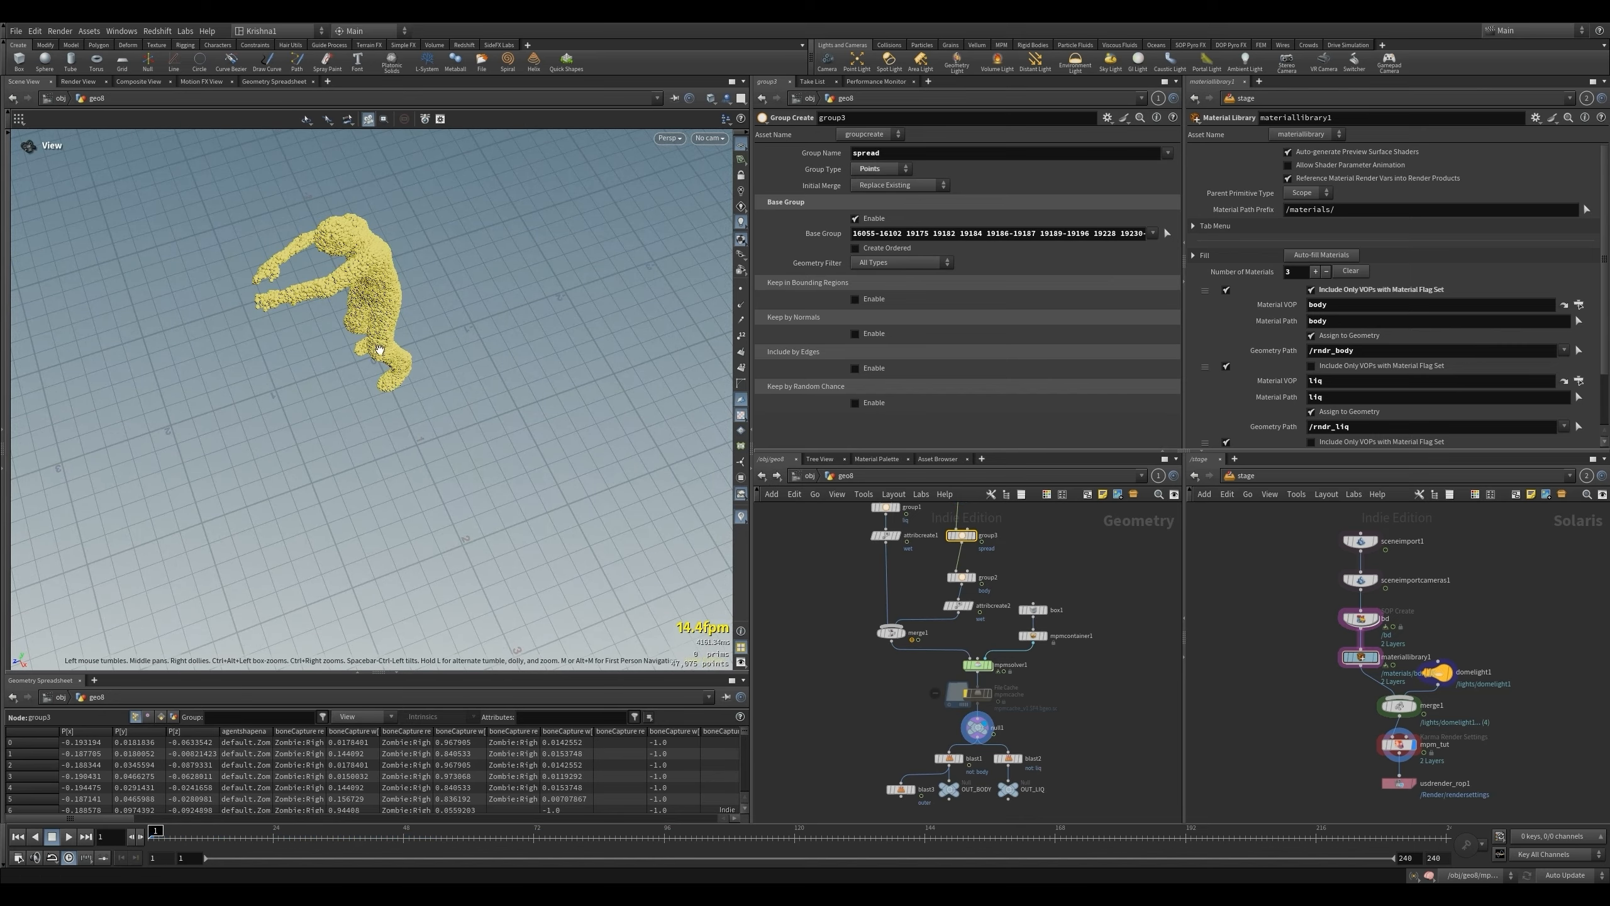
# - Display null1, run the simulation, and review the dissolving body through cam1 and cam2
pyautogui.click(976, 728)
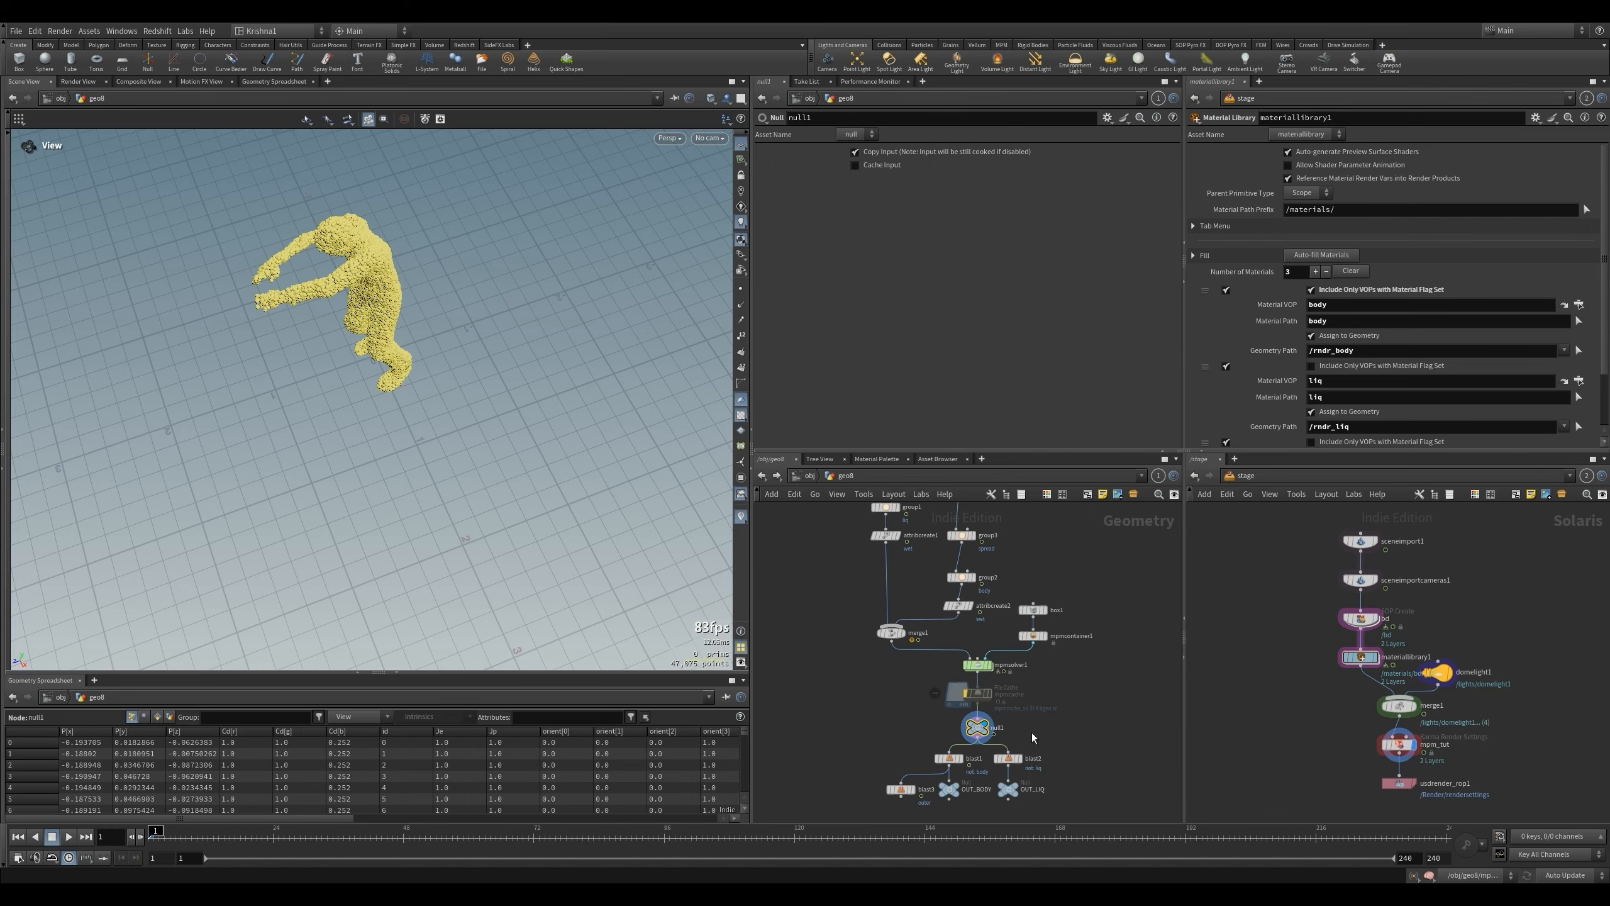
pyautogui.press('Up')
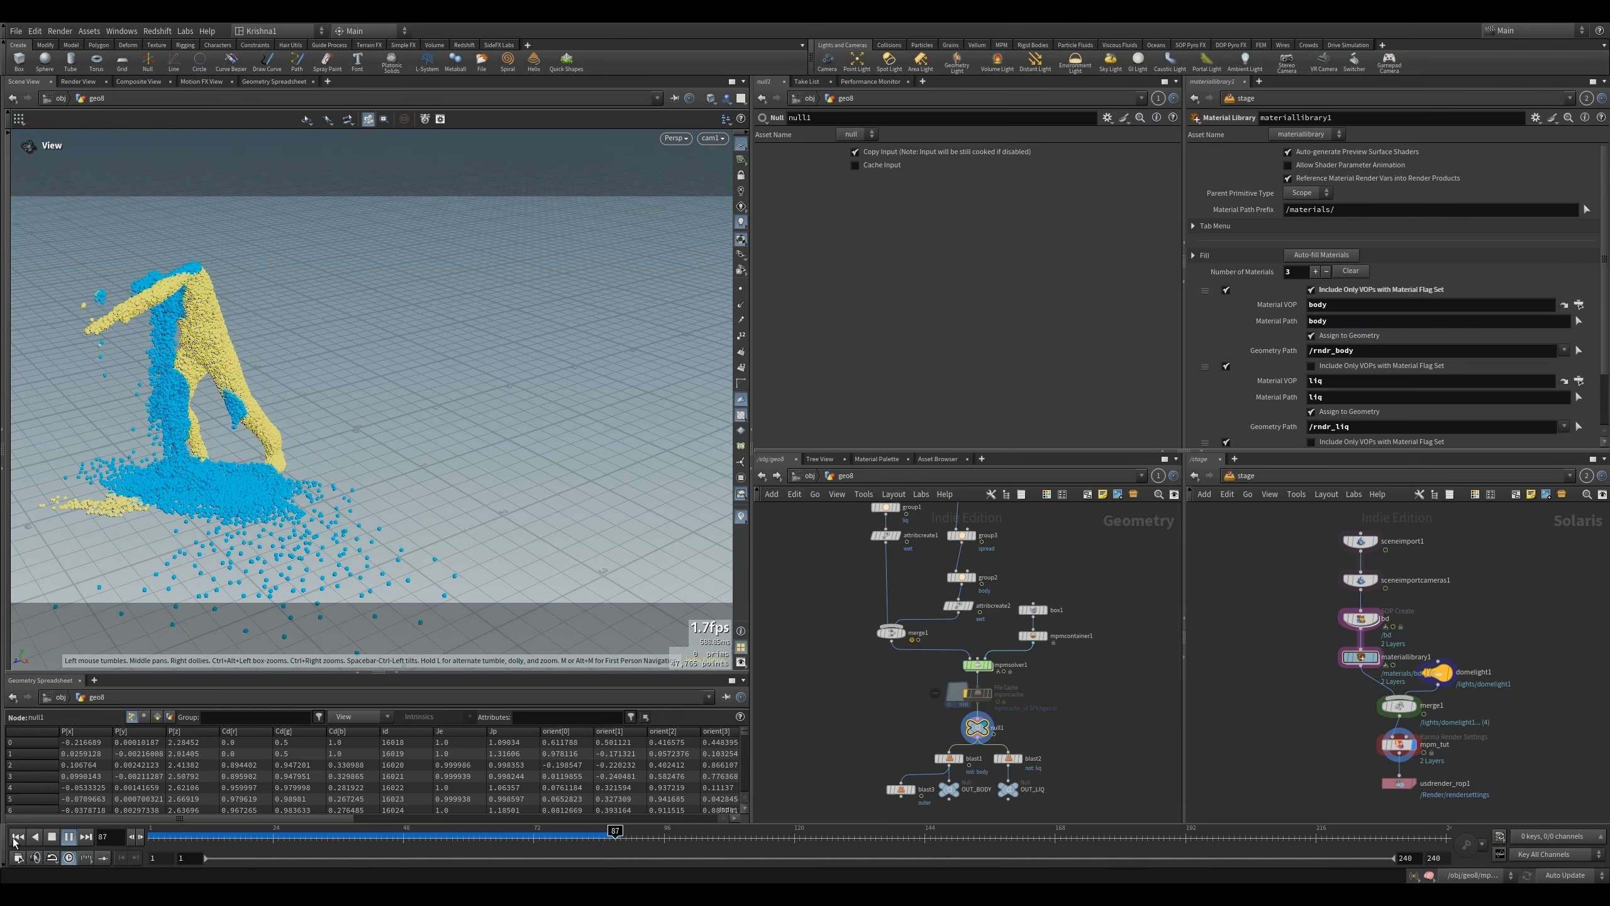
pyautogui.click(17, 837)
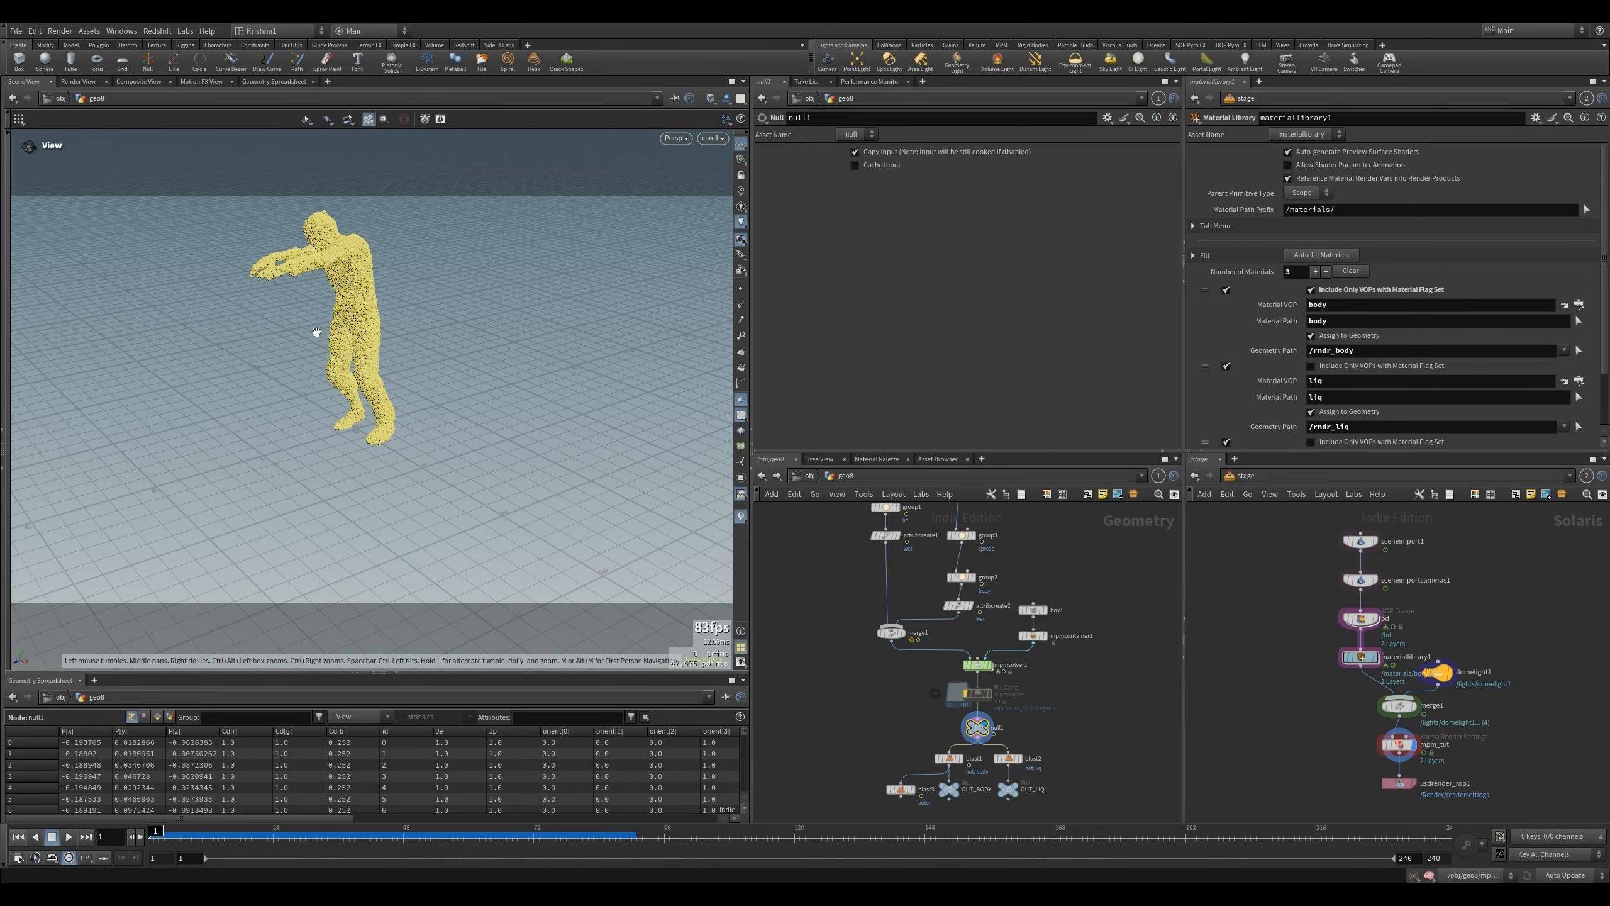
pyautogui.moveTo(549, 838); pyautogui.dragTo(603, 845)
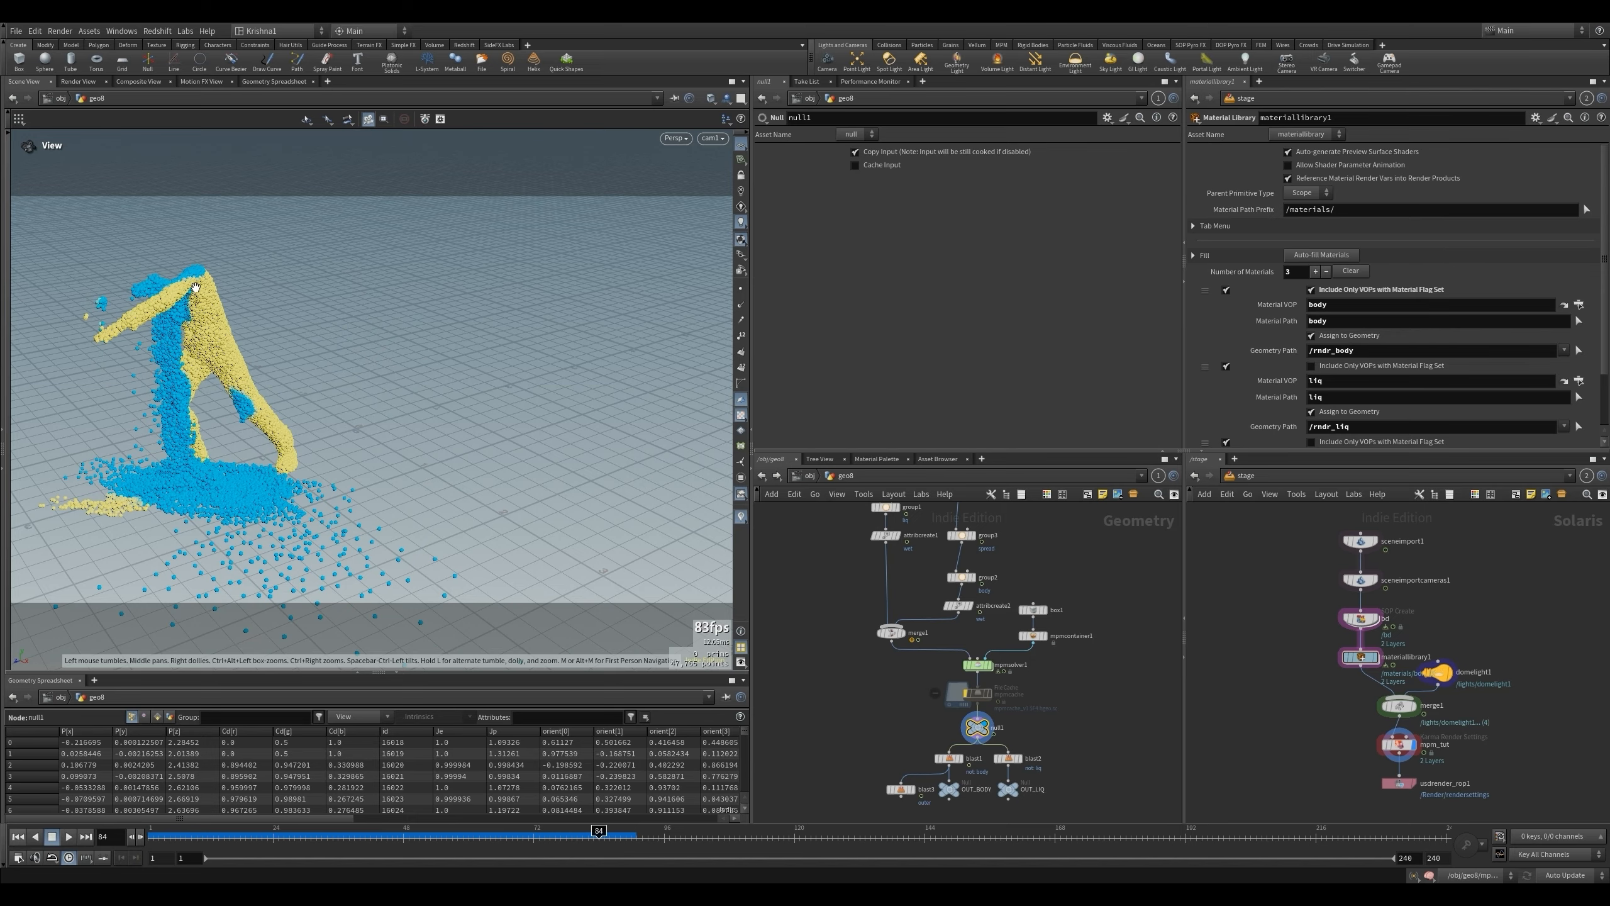
pyautogui.click(19, 836)
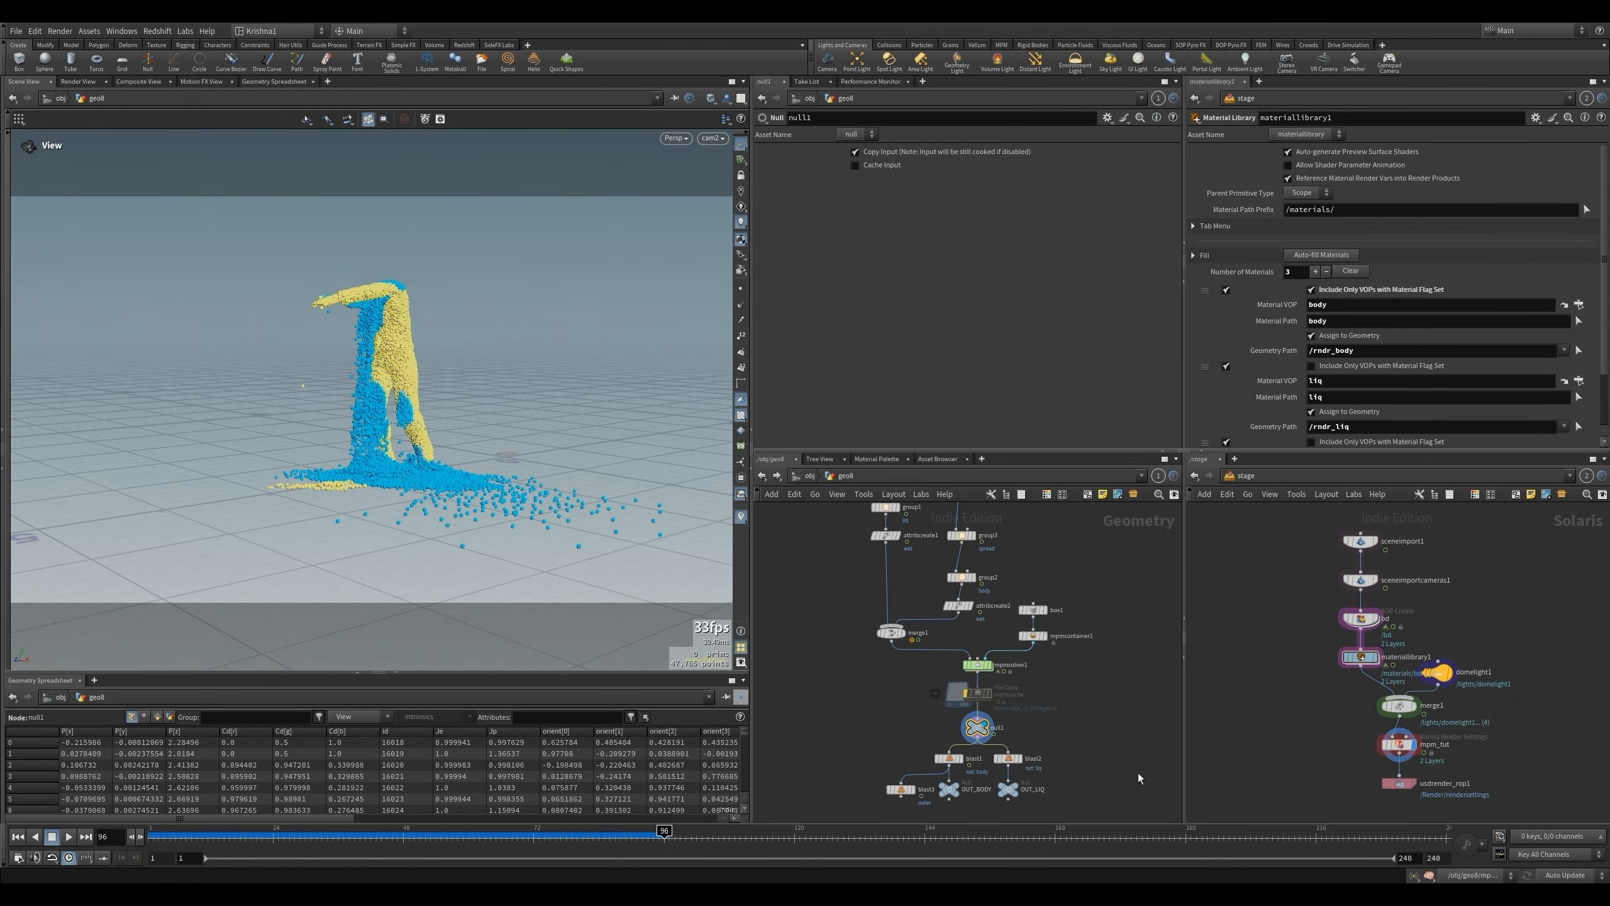
# - Check the mpm_tut render stage and set Object 1 of object_merge1 inside rndr_body to /obj/geo8/OUT_BODY
pyautogui.moveTo(1347, 751); pyautogui.dragTo(1382, 734)
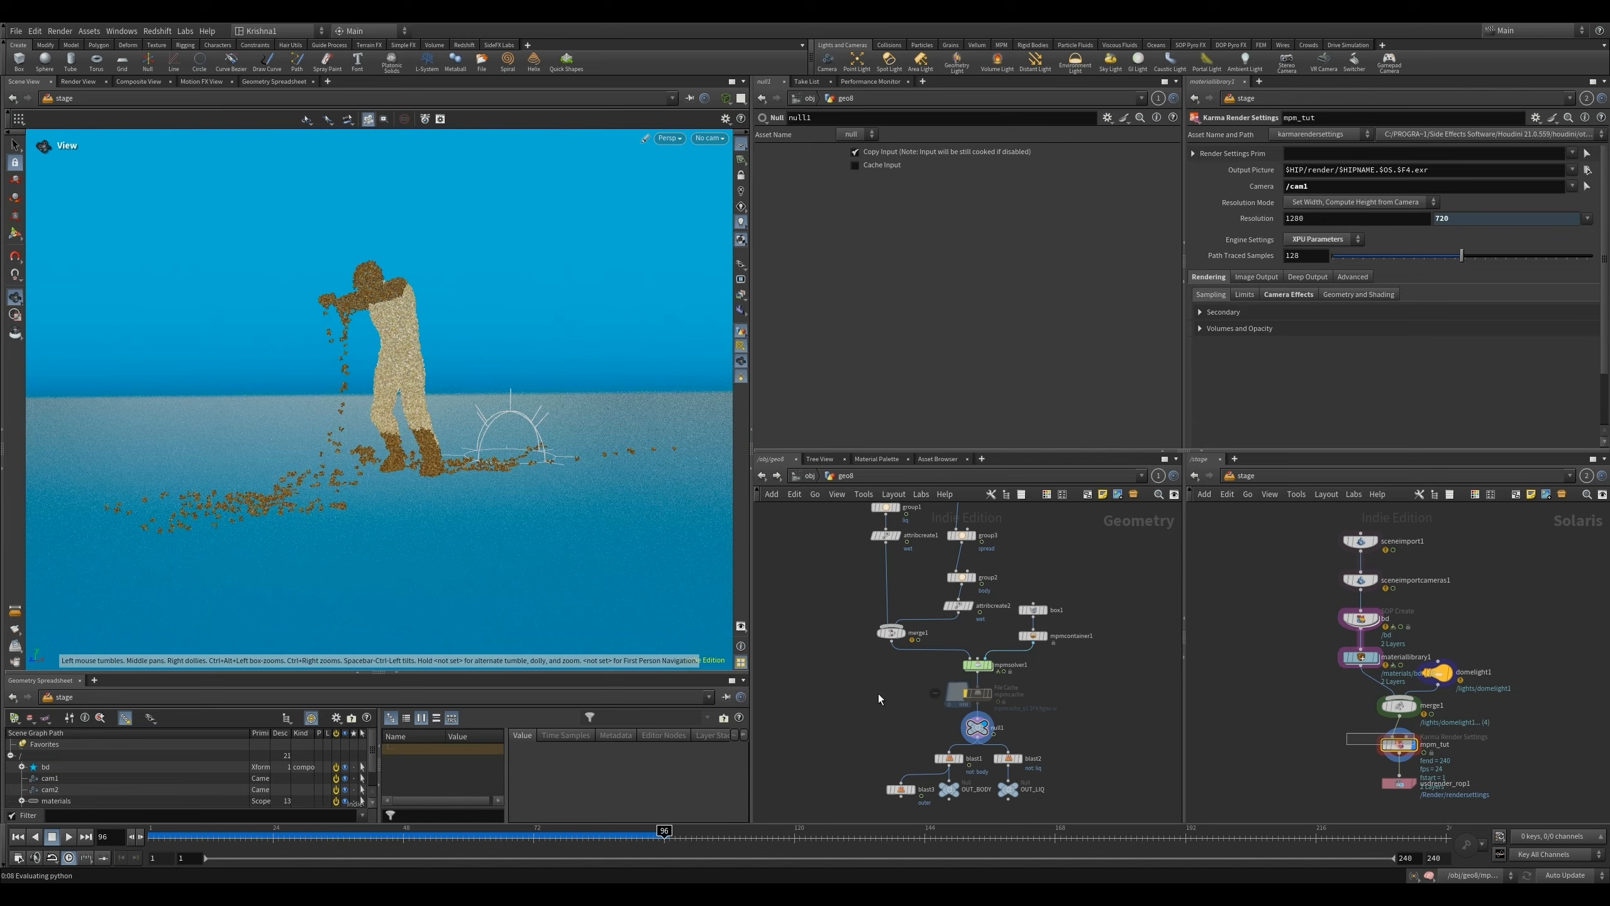
pyautogui.click(976, 727)
pyautogui.click(810, 477)
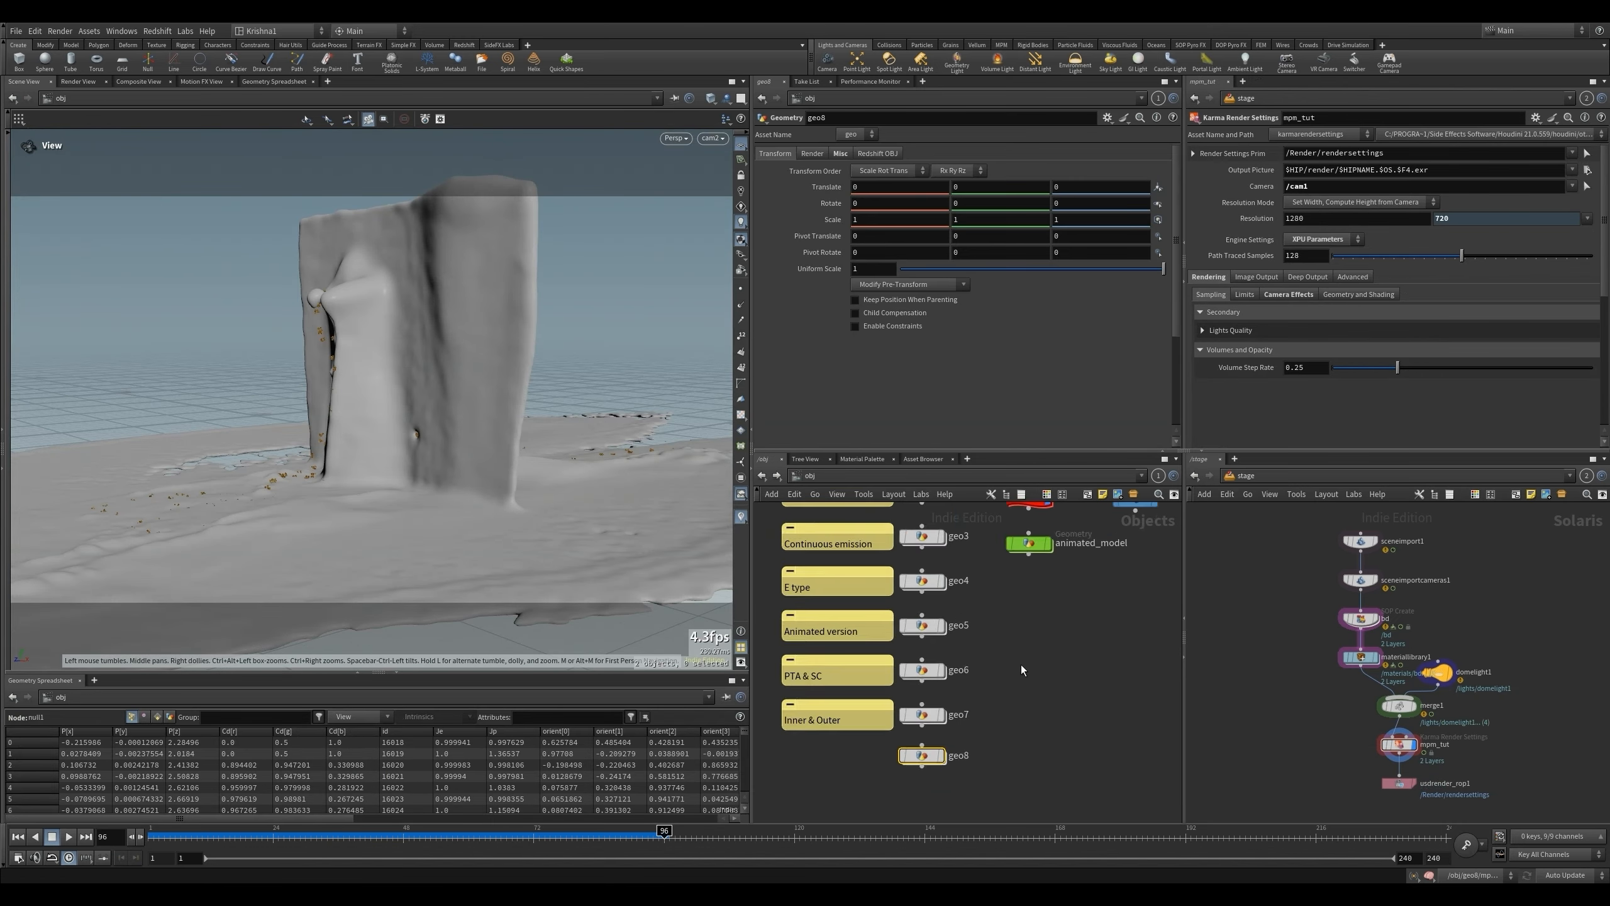
pyautogui.scroll(5, 1008, 566)
pyautogui.click(1009, 567)
pyautogui.doubleClick(1008, 566)
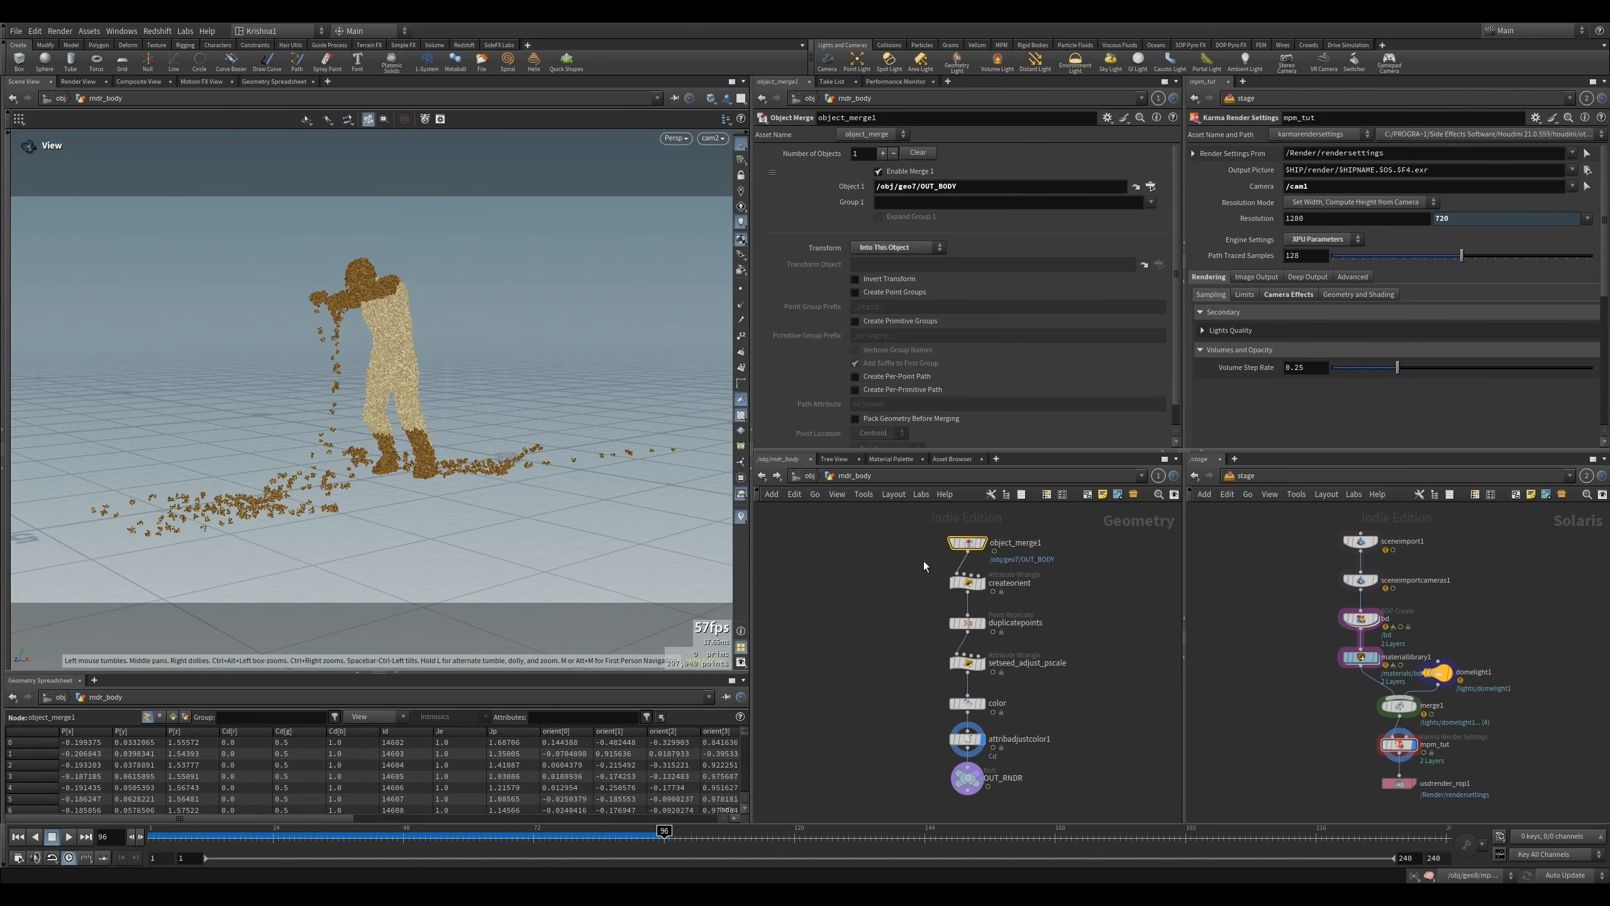
pyautogui.click(917, 186)
pyautogui.press('BackSpace')
pyautogui.write('8')
pyautogui.press('Return')
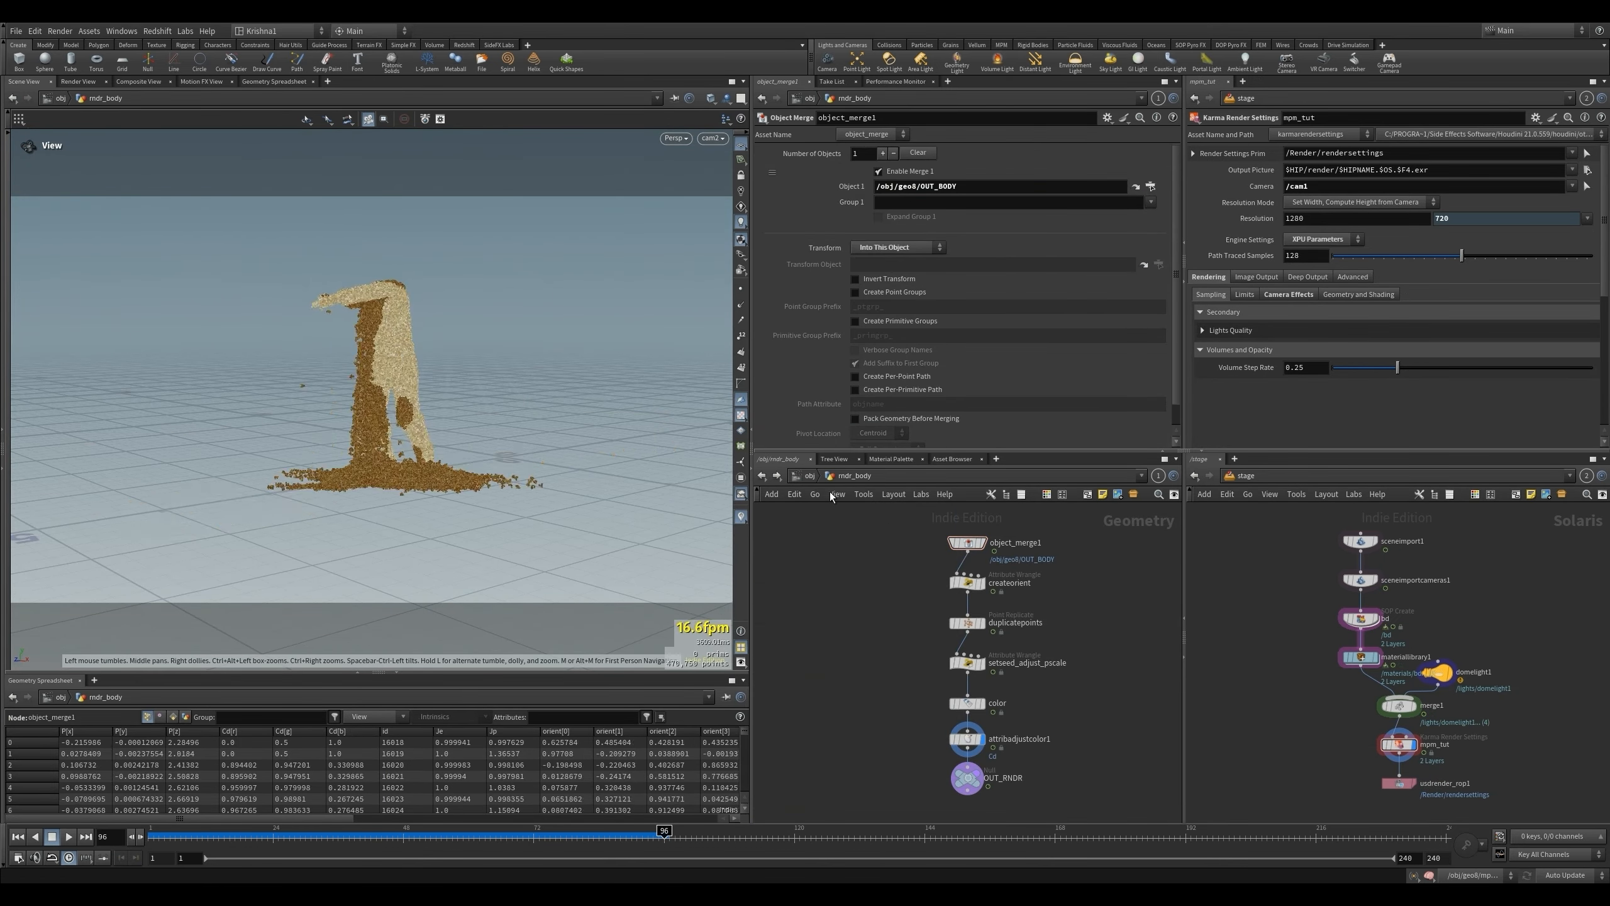
# - Point the object merge inside rndr_liq to geo8 and preview the Karma render of frame 96 in the stage
pyautogui.click(809, 476)
pyautogui.doubleClick(1008, 637)
pyautogui.click(913, 186)
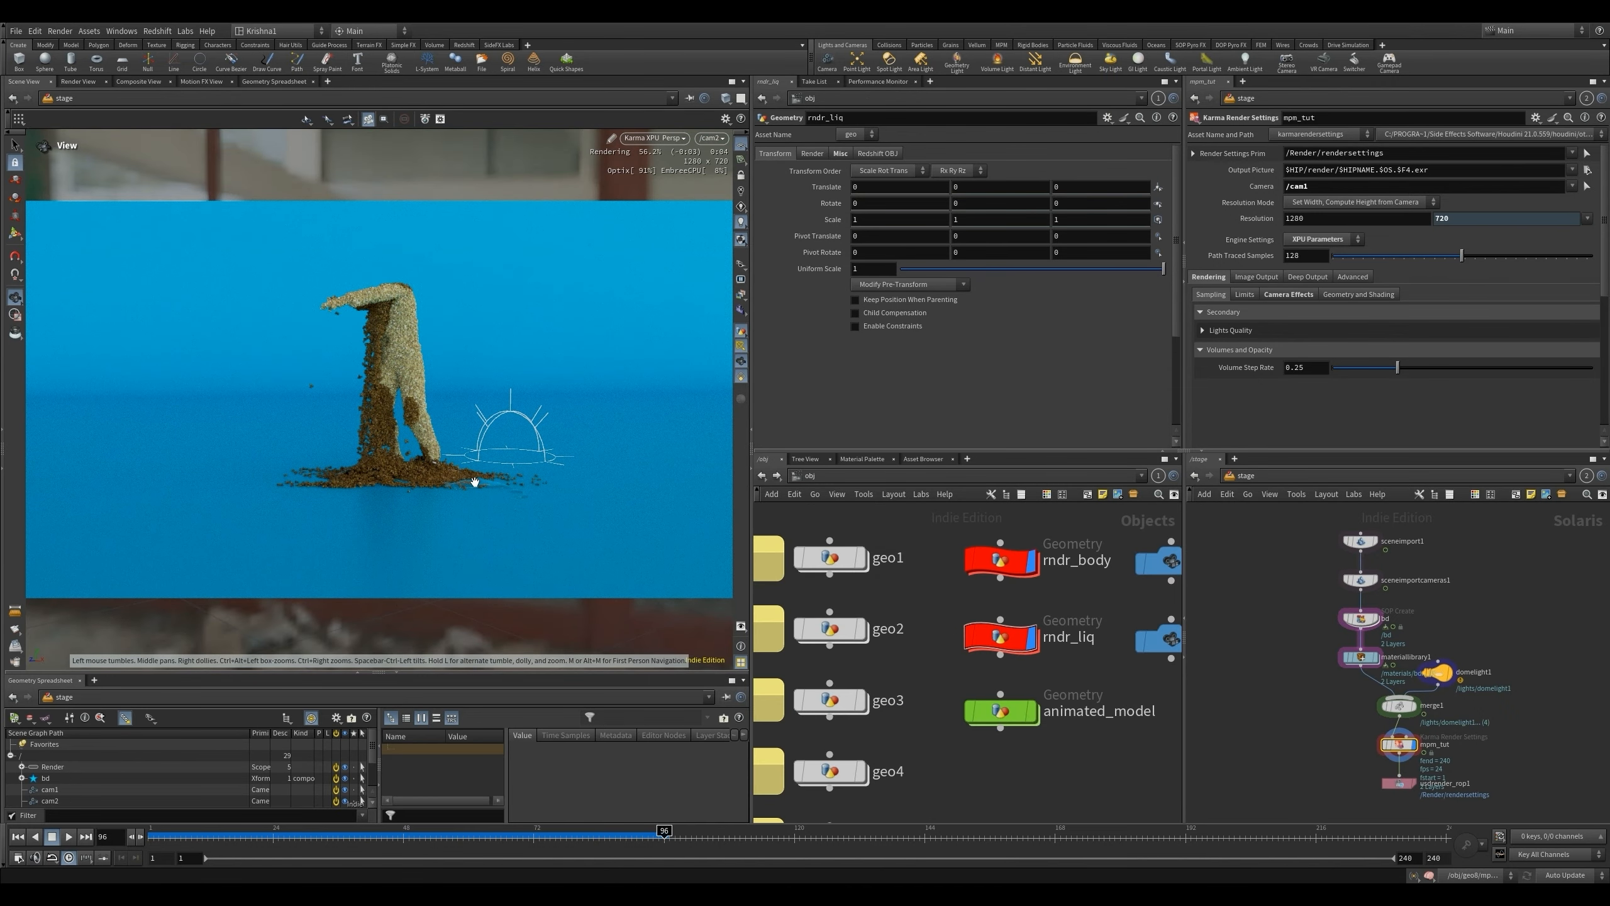
pyautogui.moveTo(365, 301)
pyautogui.mouseDown()
pyautogui.moveTo(537, 367)
pyautogui.moveTo(424, 360)
pyautogui.moveTo(501, 313)
pyautogui.moveTo(463, 346)
pyautogui.moveTo(406, 343)
pyautogui.moveTo(370, 317)
pyautogui.mouseUp()
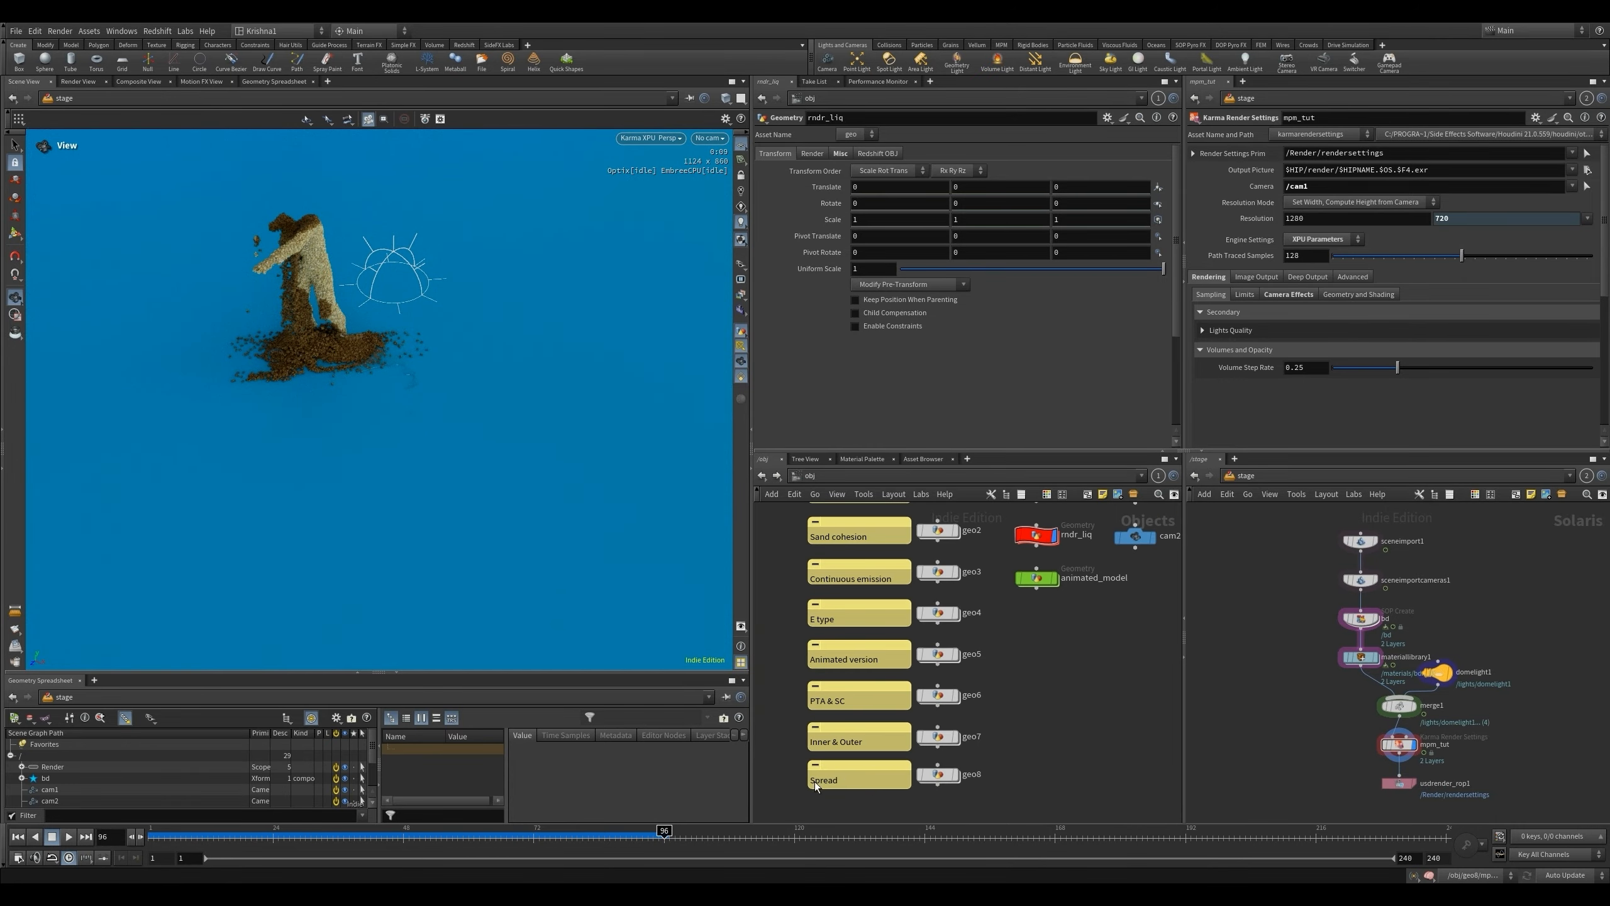
pyautogui.scroll(-2, 987, 699)
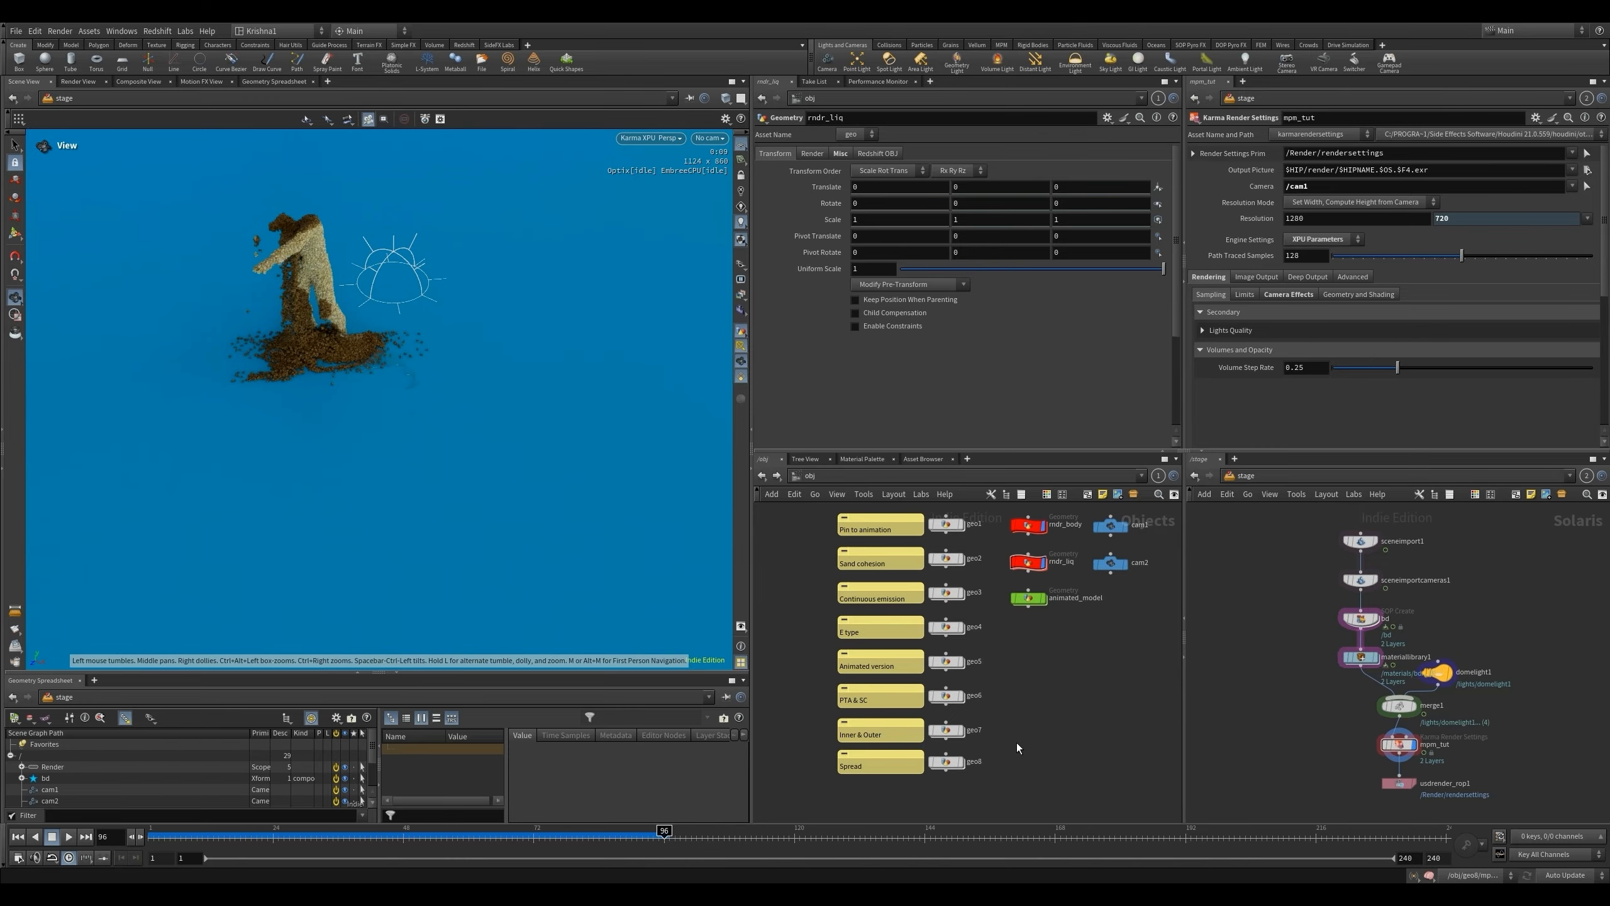
# - Insert a Group Create node between group3 and group2 in geo8 and set its group type to Points at frame 1
pyautogui.doubleClick(946, 761)
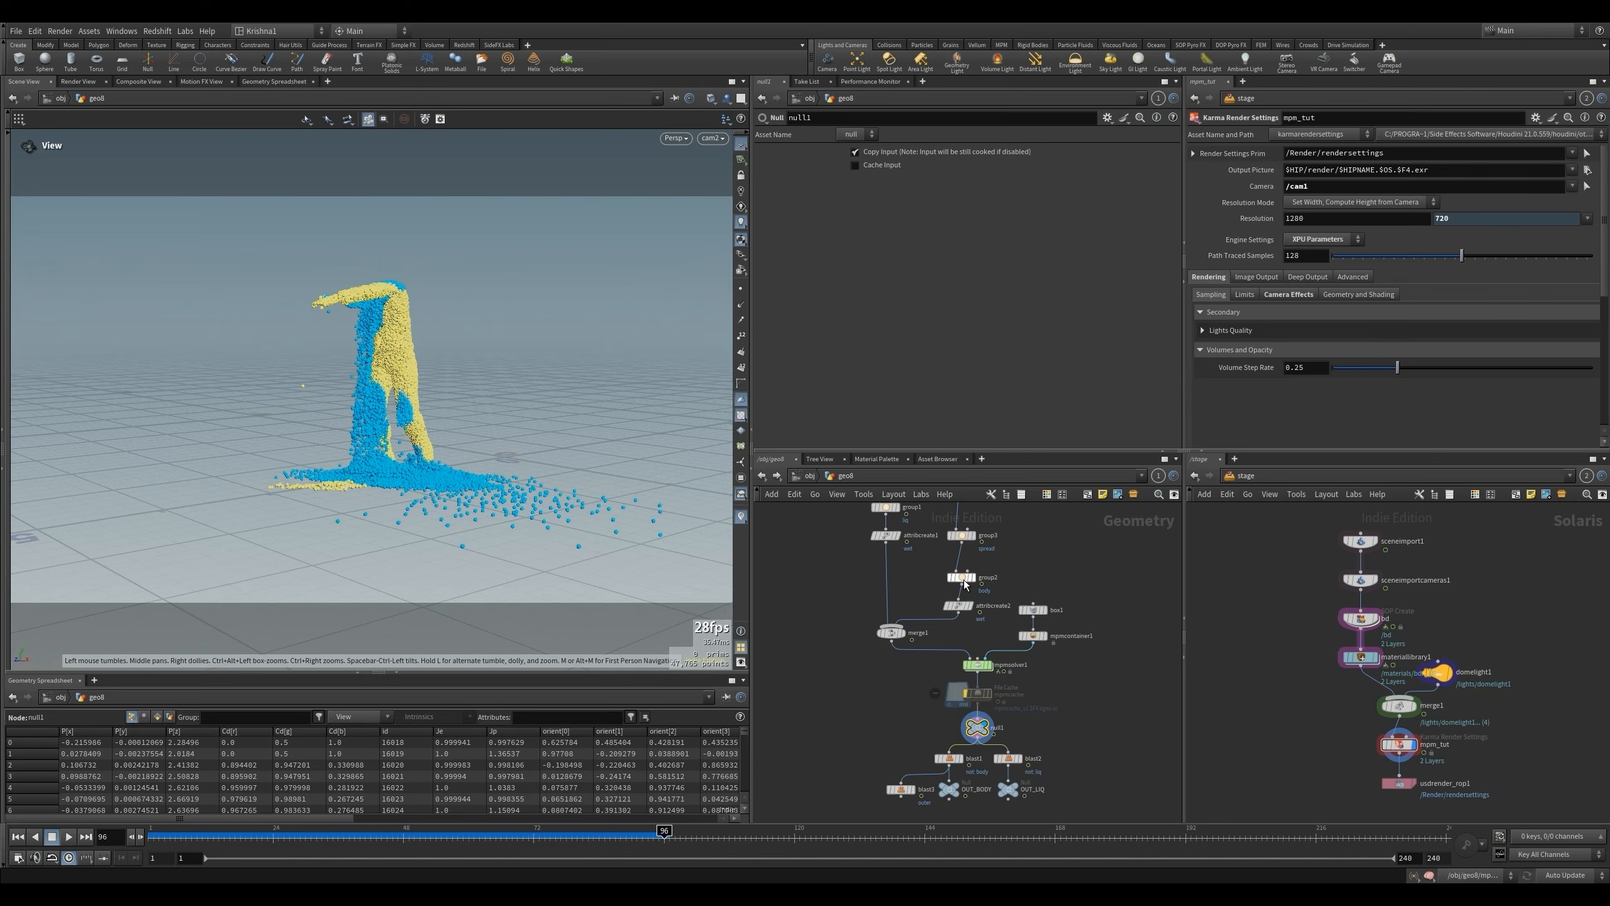
pyautogui.press('Tab')
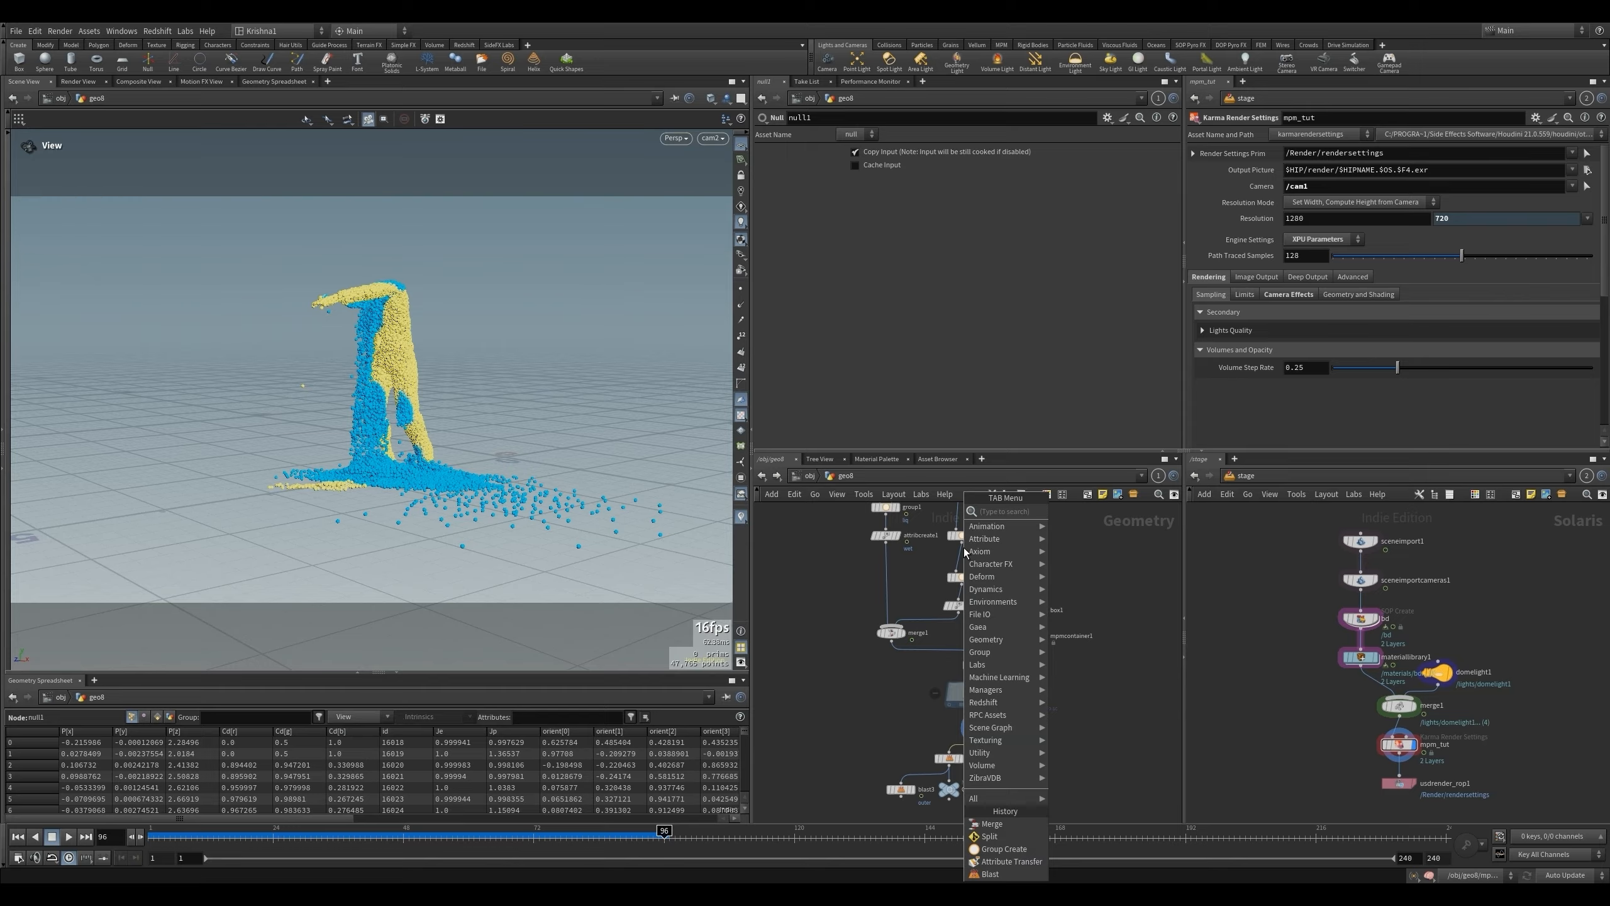
pyautogui.write('group crea')
pyautogui.press('Return')
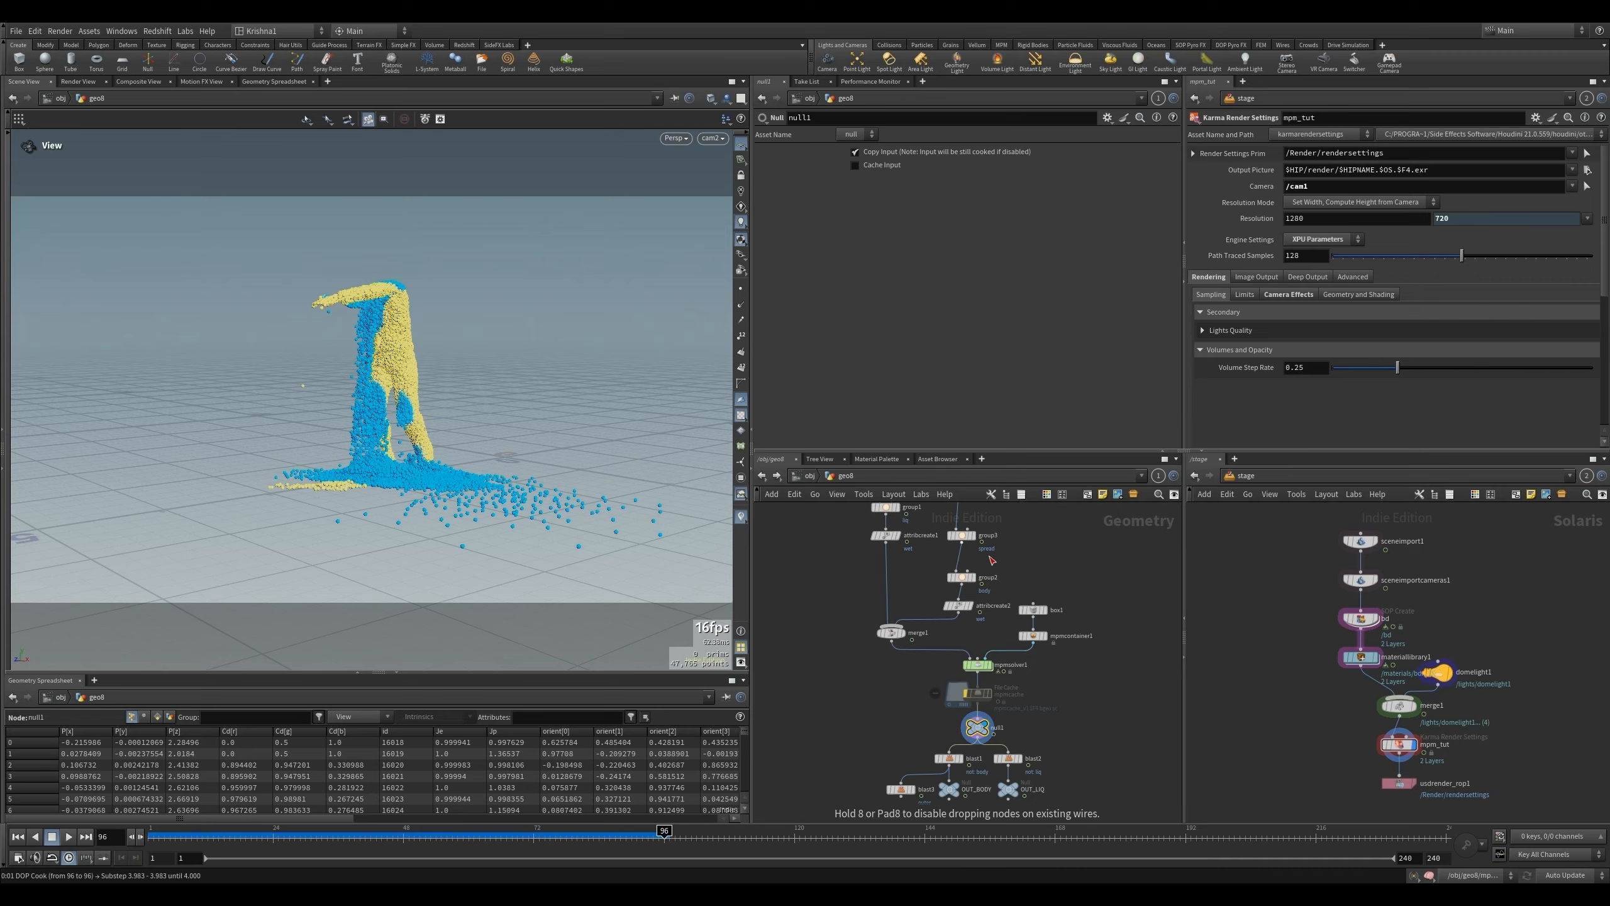
pyautogui.click(975, 562)
pyautogui.click(18, 836)
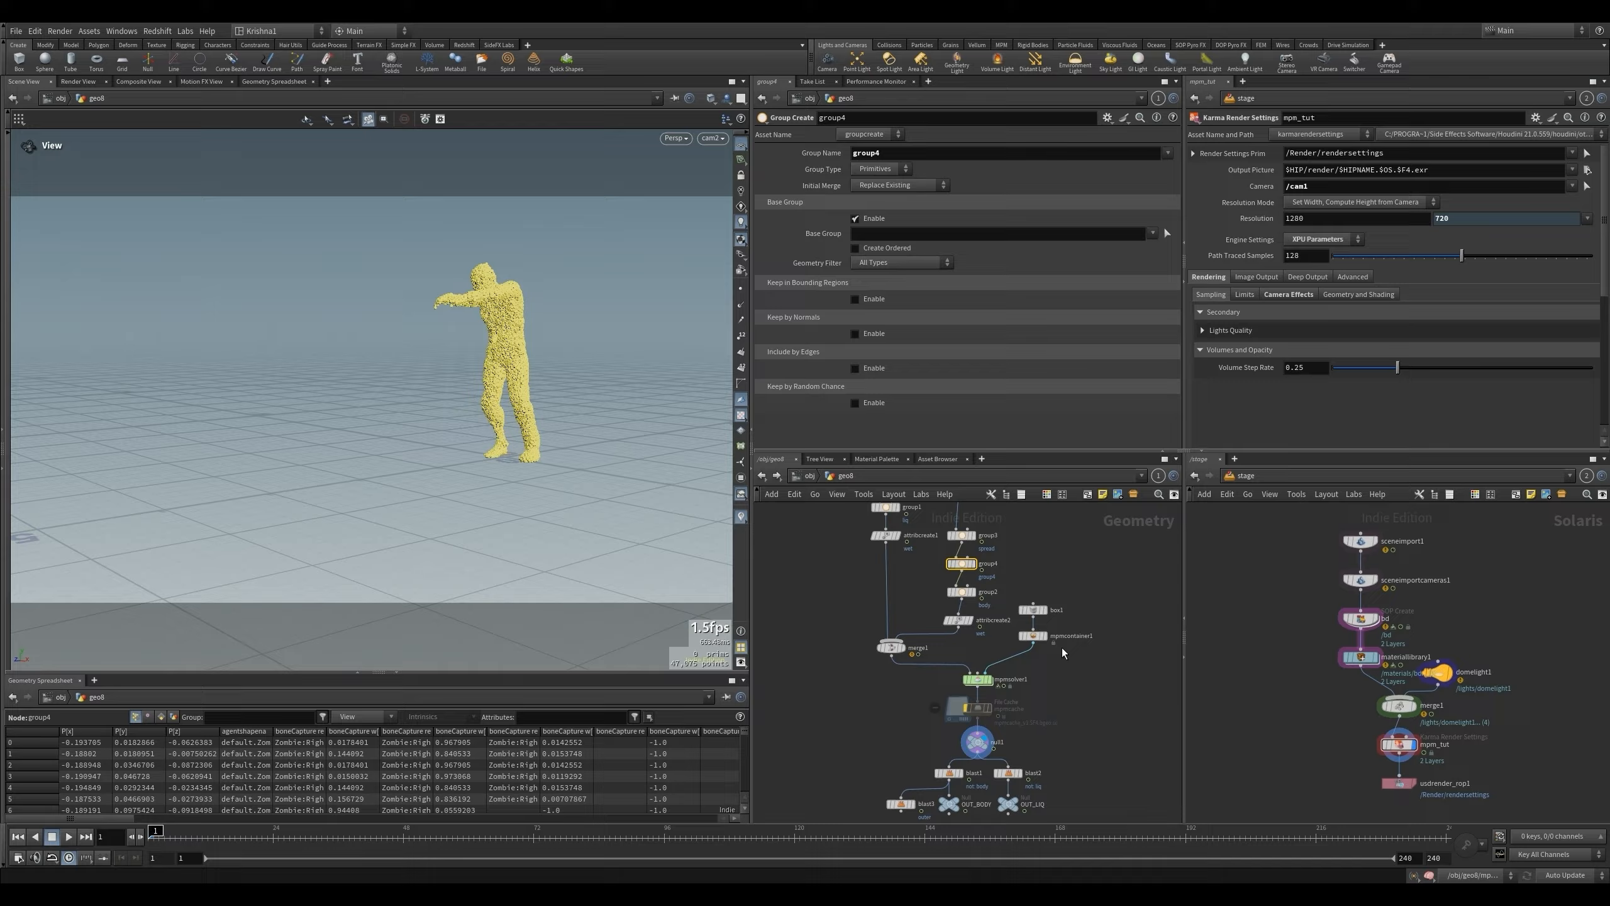
pyautogui.click(886, 169)
pyautogui.click(885, 181)
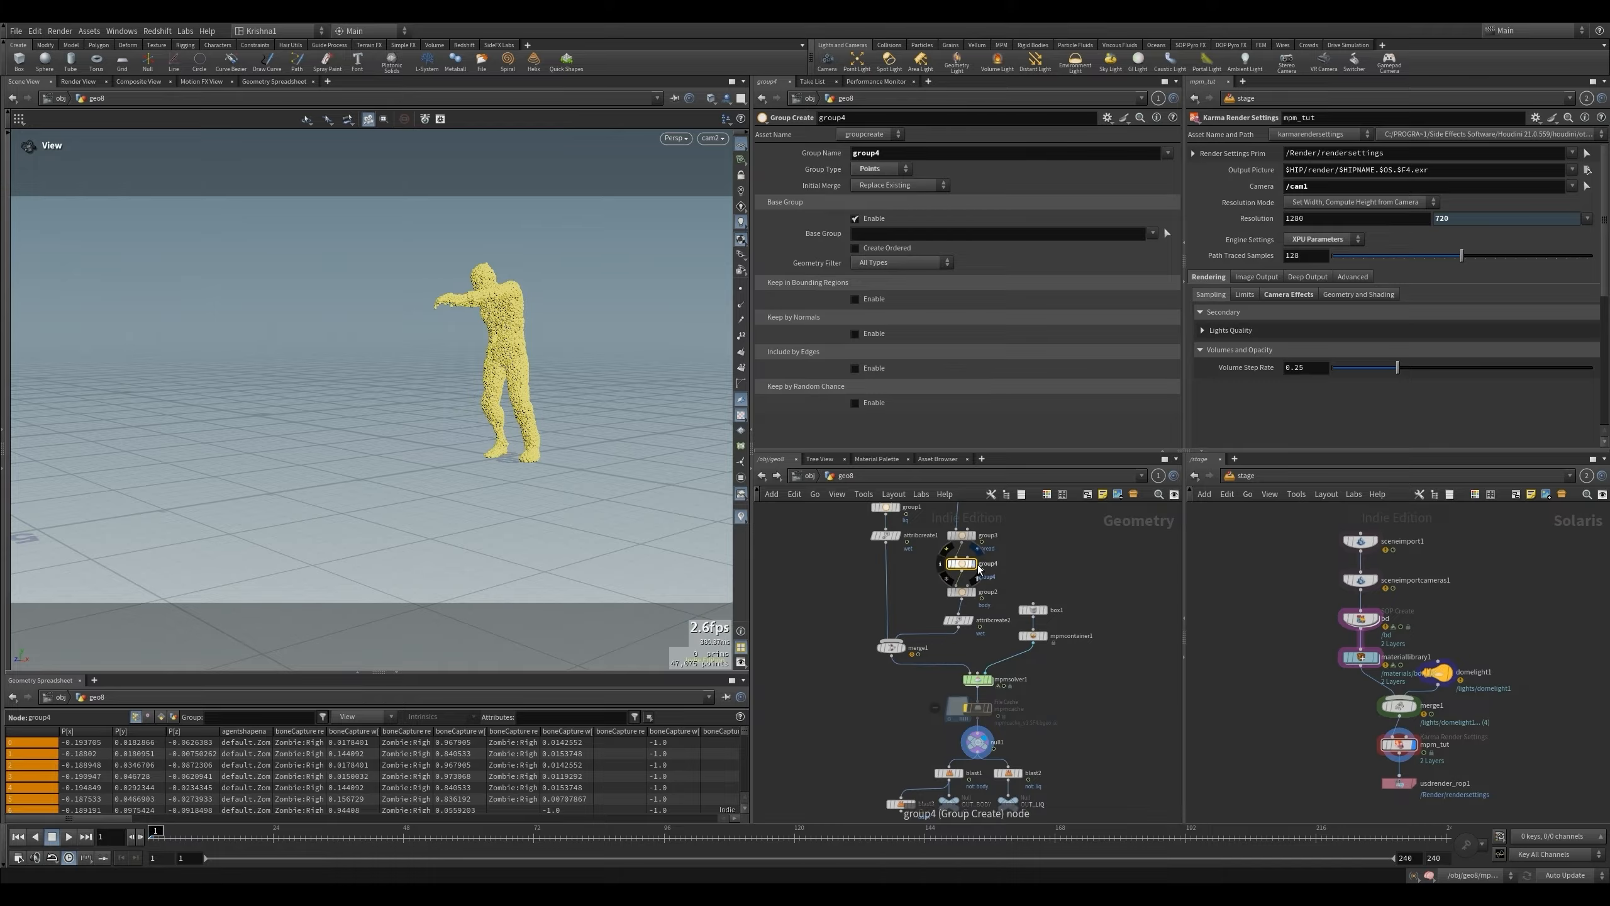
# - Select the character's leg points in the front view as group4's base group and name the group pinned
pyautogui.click(974, 564)
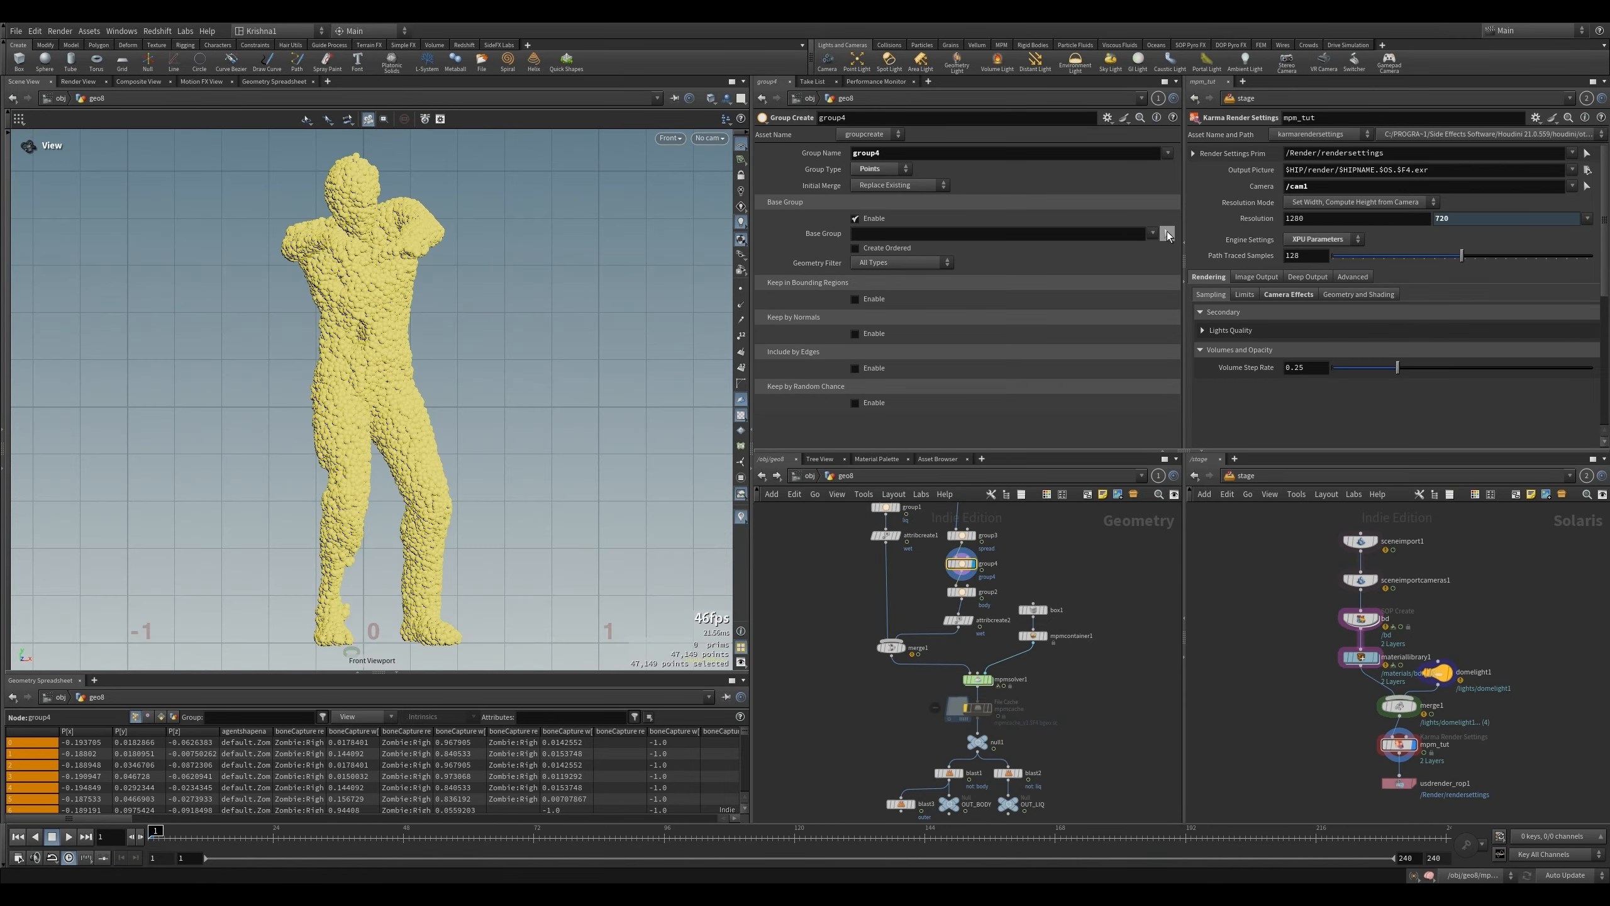
pyautogui.click(1167, 233)
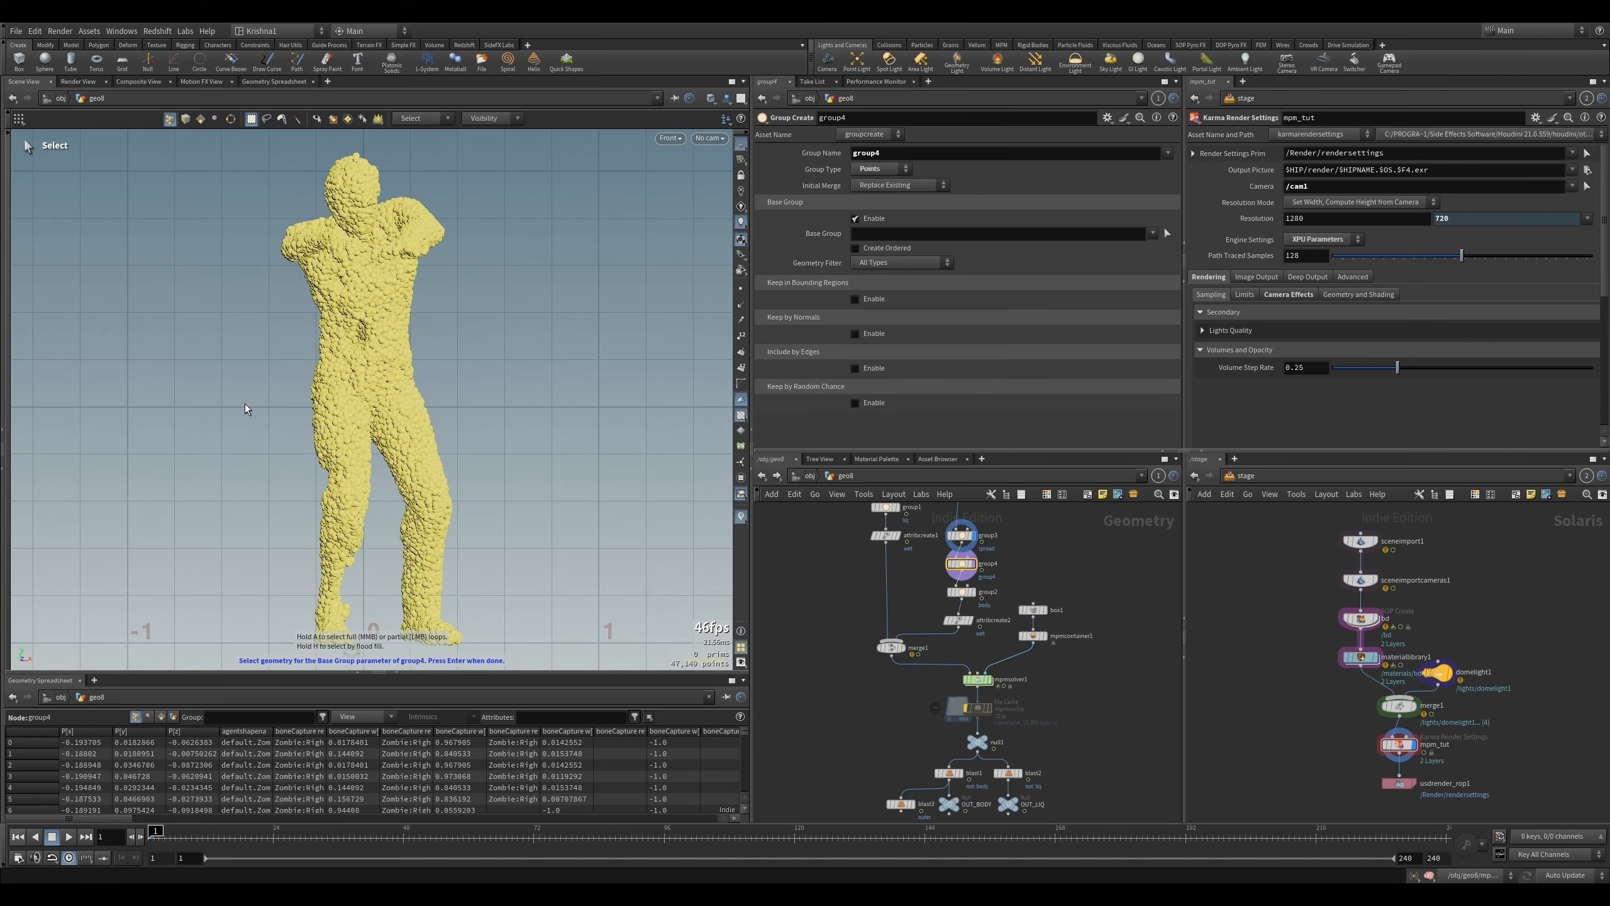
pyautogui.moveTo(246, 408); pyautogui.dragTo(508, 658)
pyautogui.press('Return')
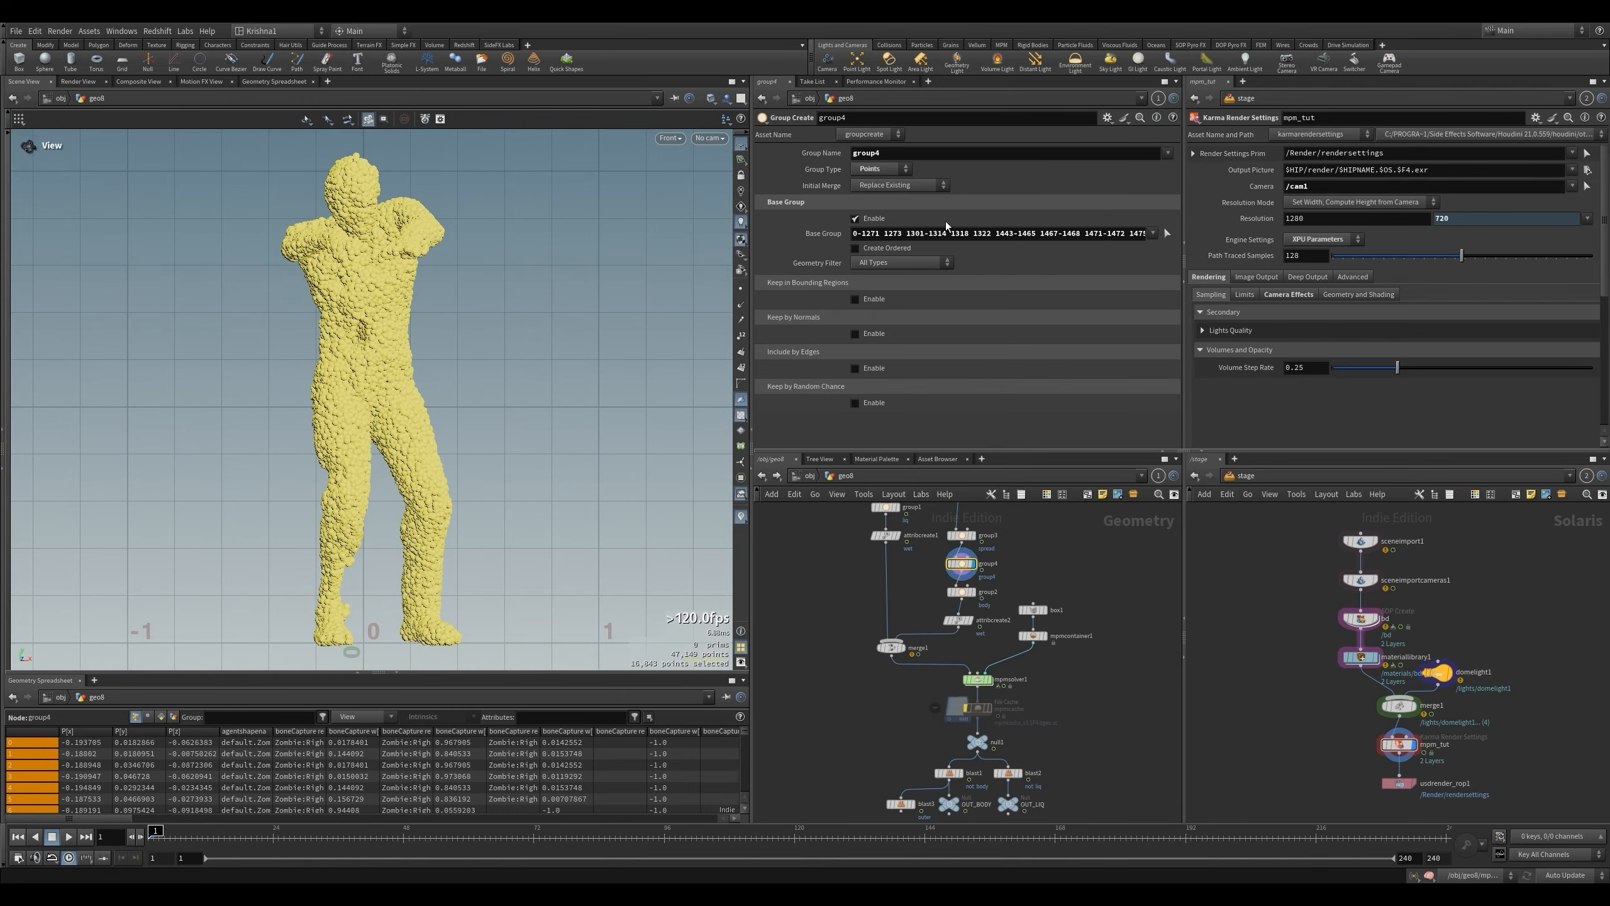
pyautogui.doubleClick(880, 152)
pyautogui.write('pinned')
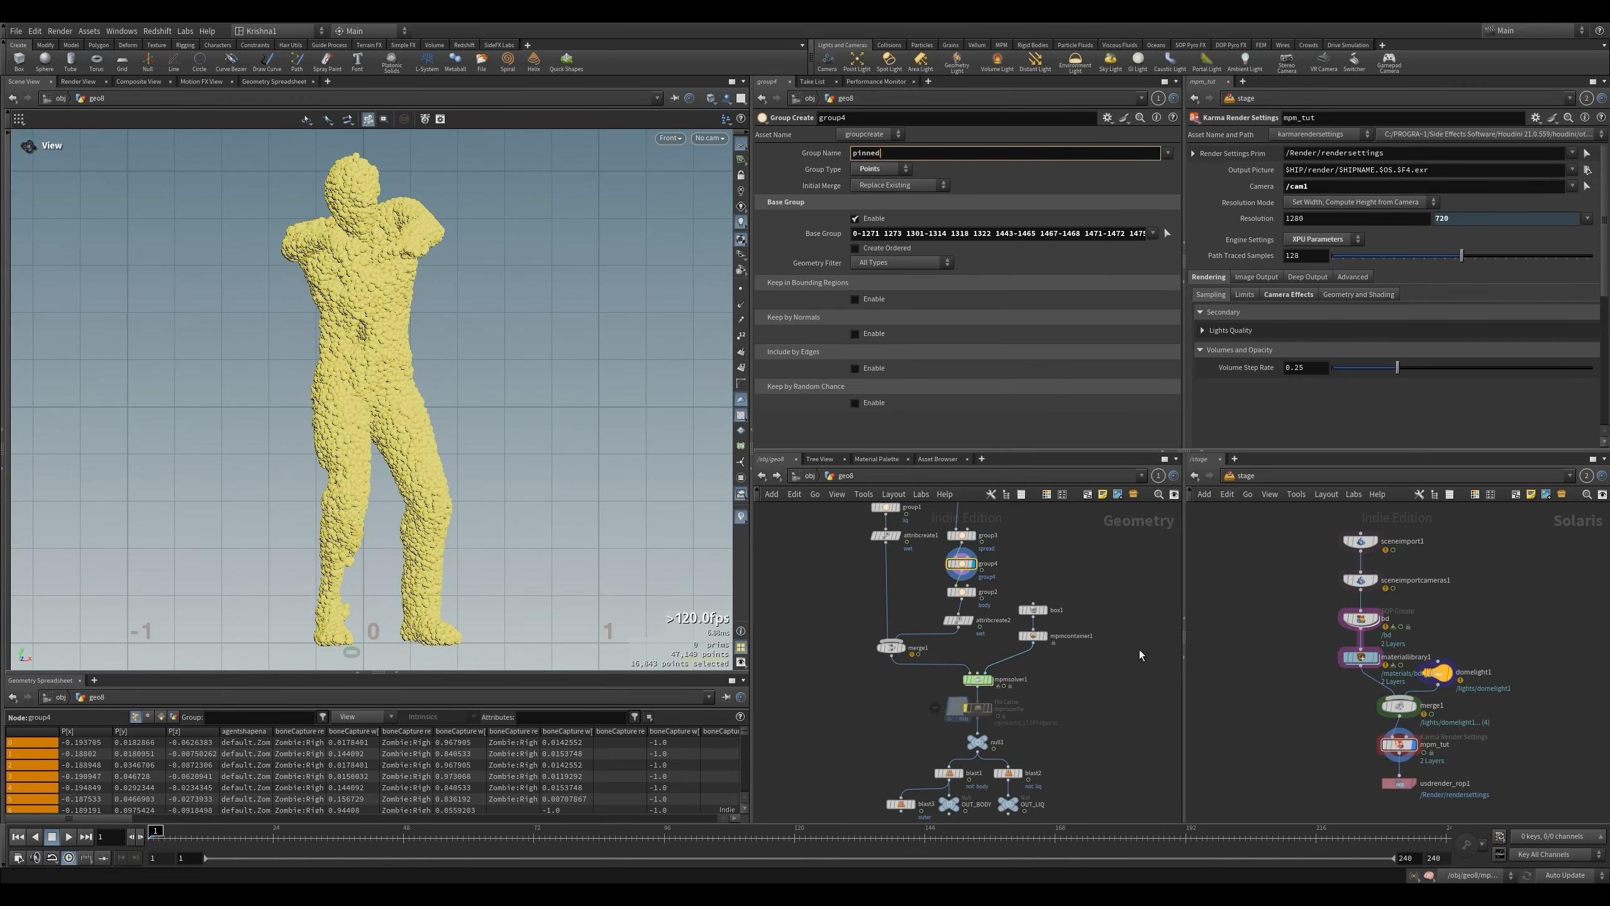
pyautogui.press('Return')
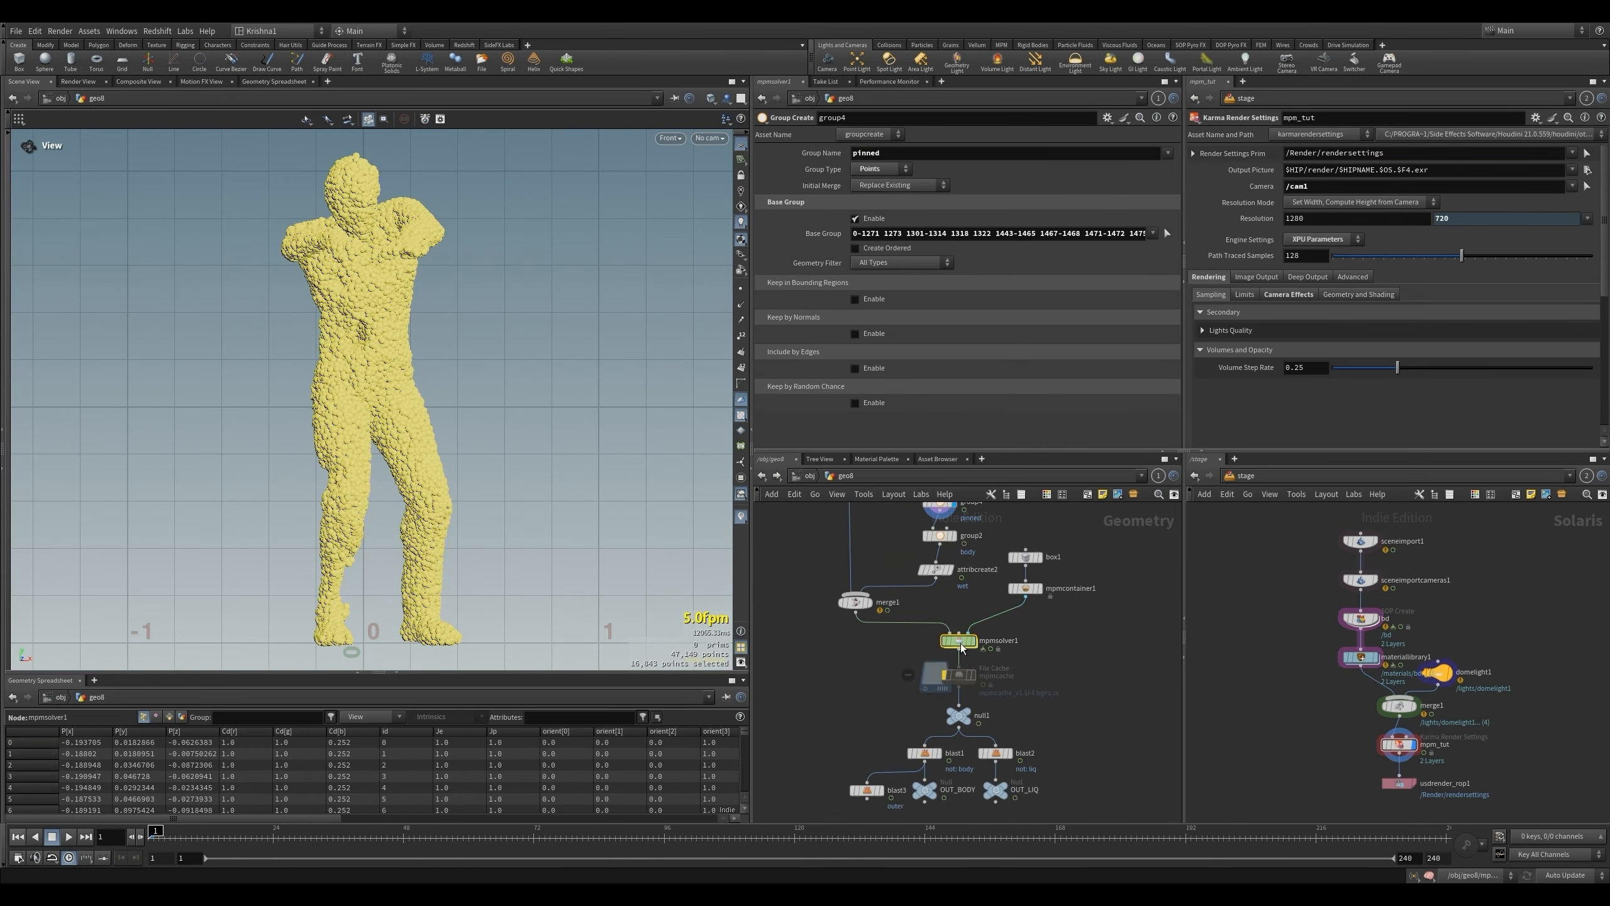
pyautogui.doubleClick(961, 643)
pyautogui.click(839, 667)
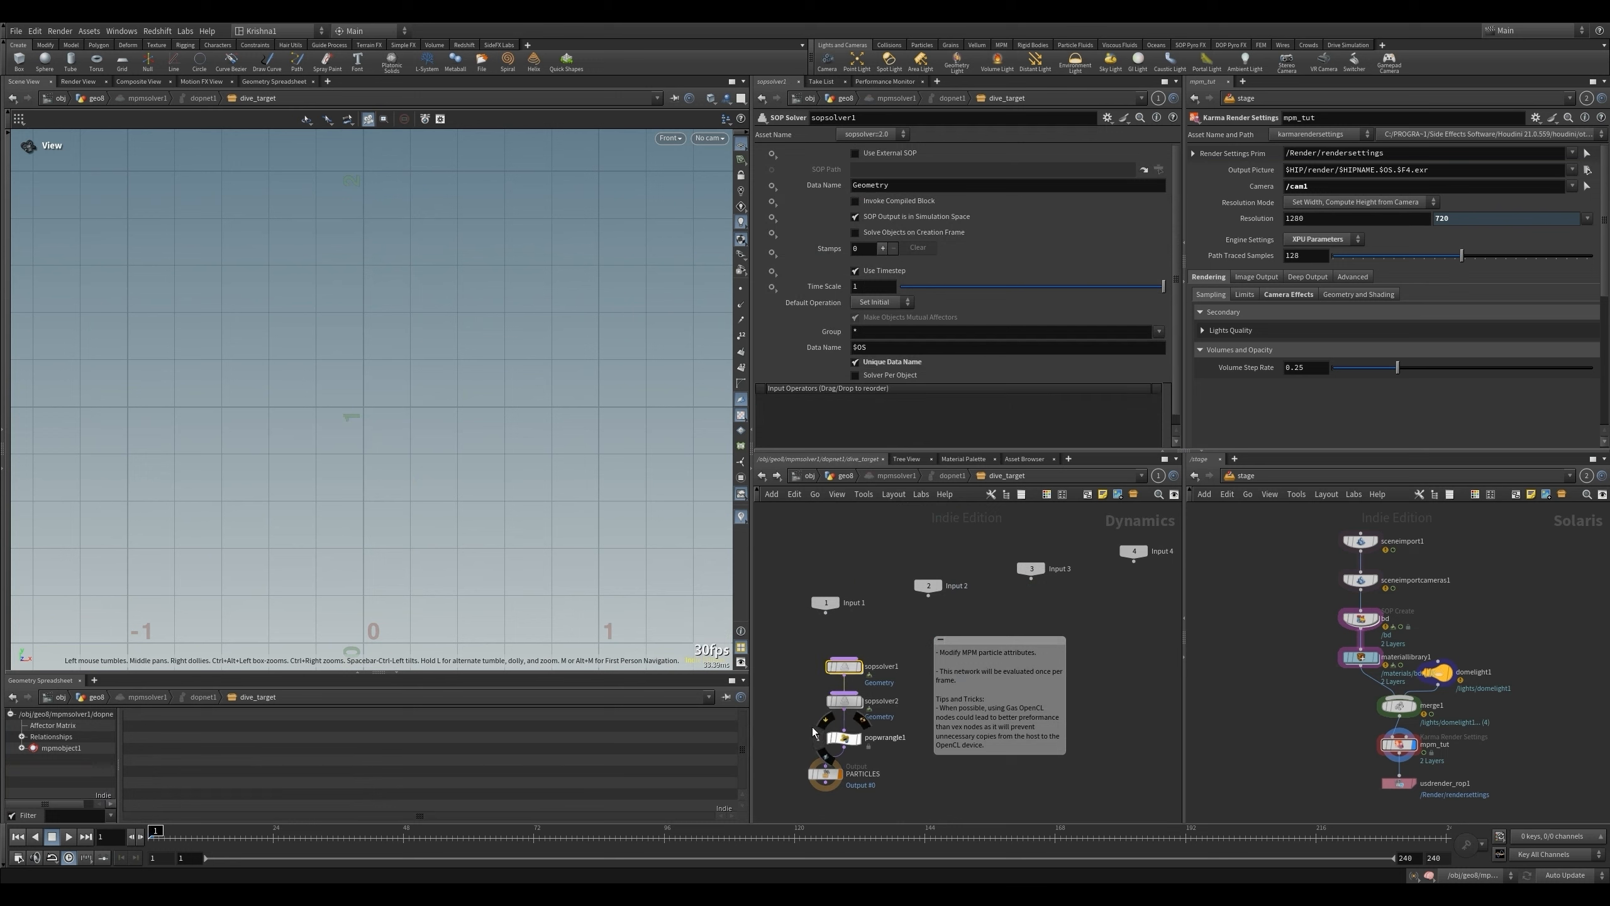
pyautogui.click(886, 739)
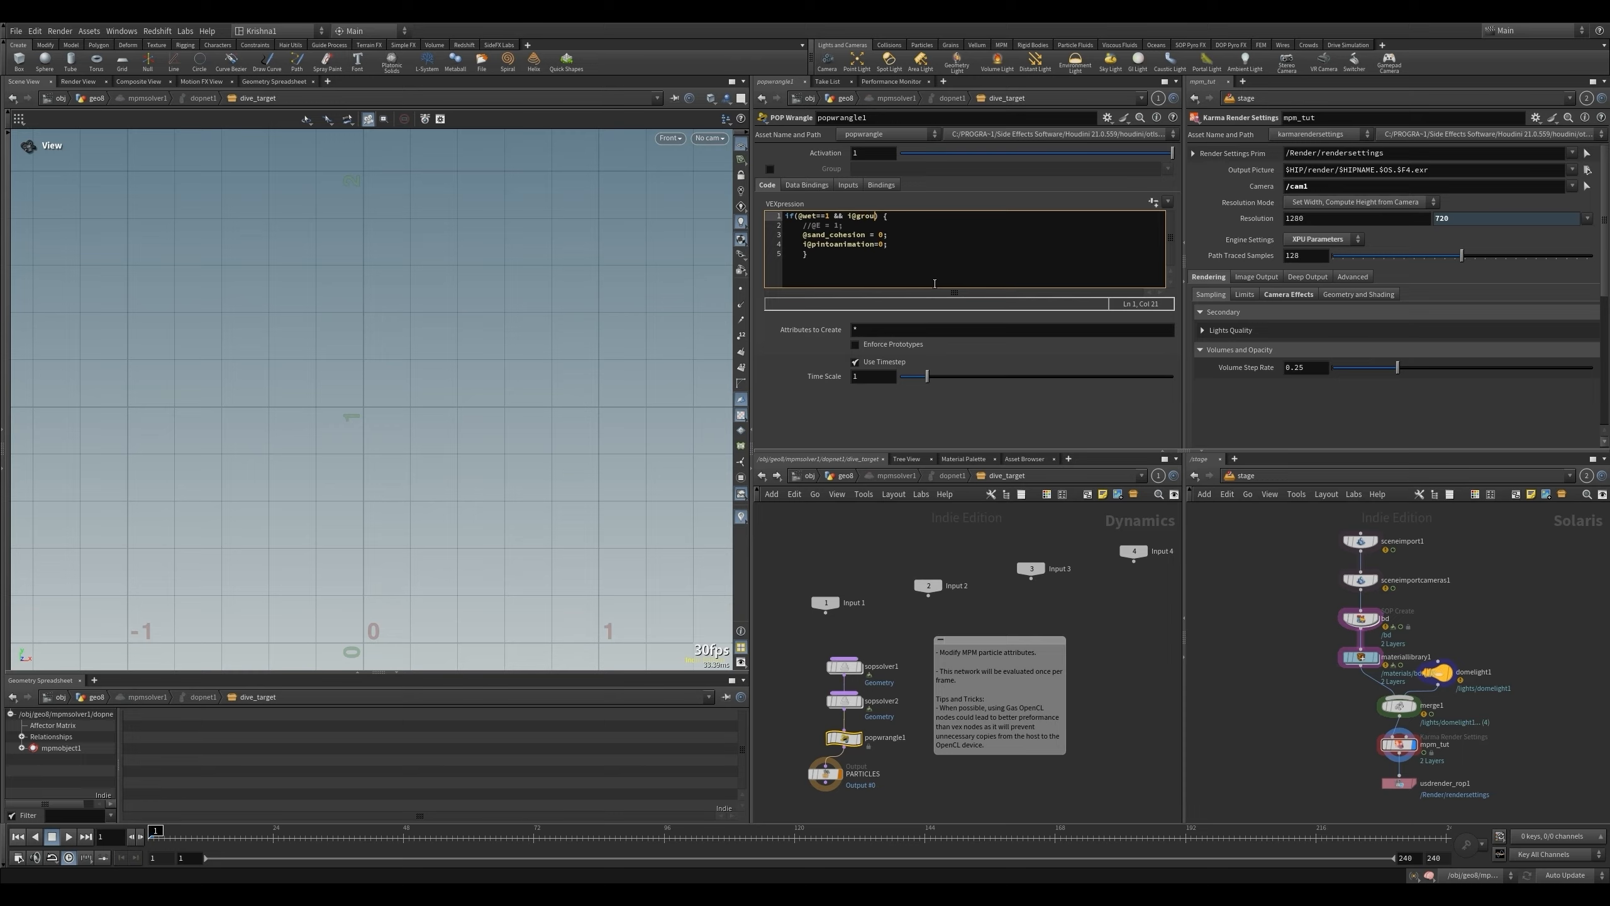
pyautogui.write('&& i@group_pinned!=1')
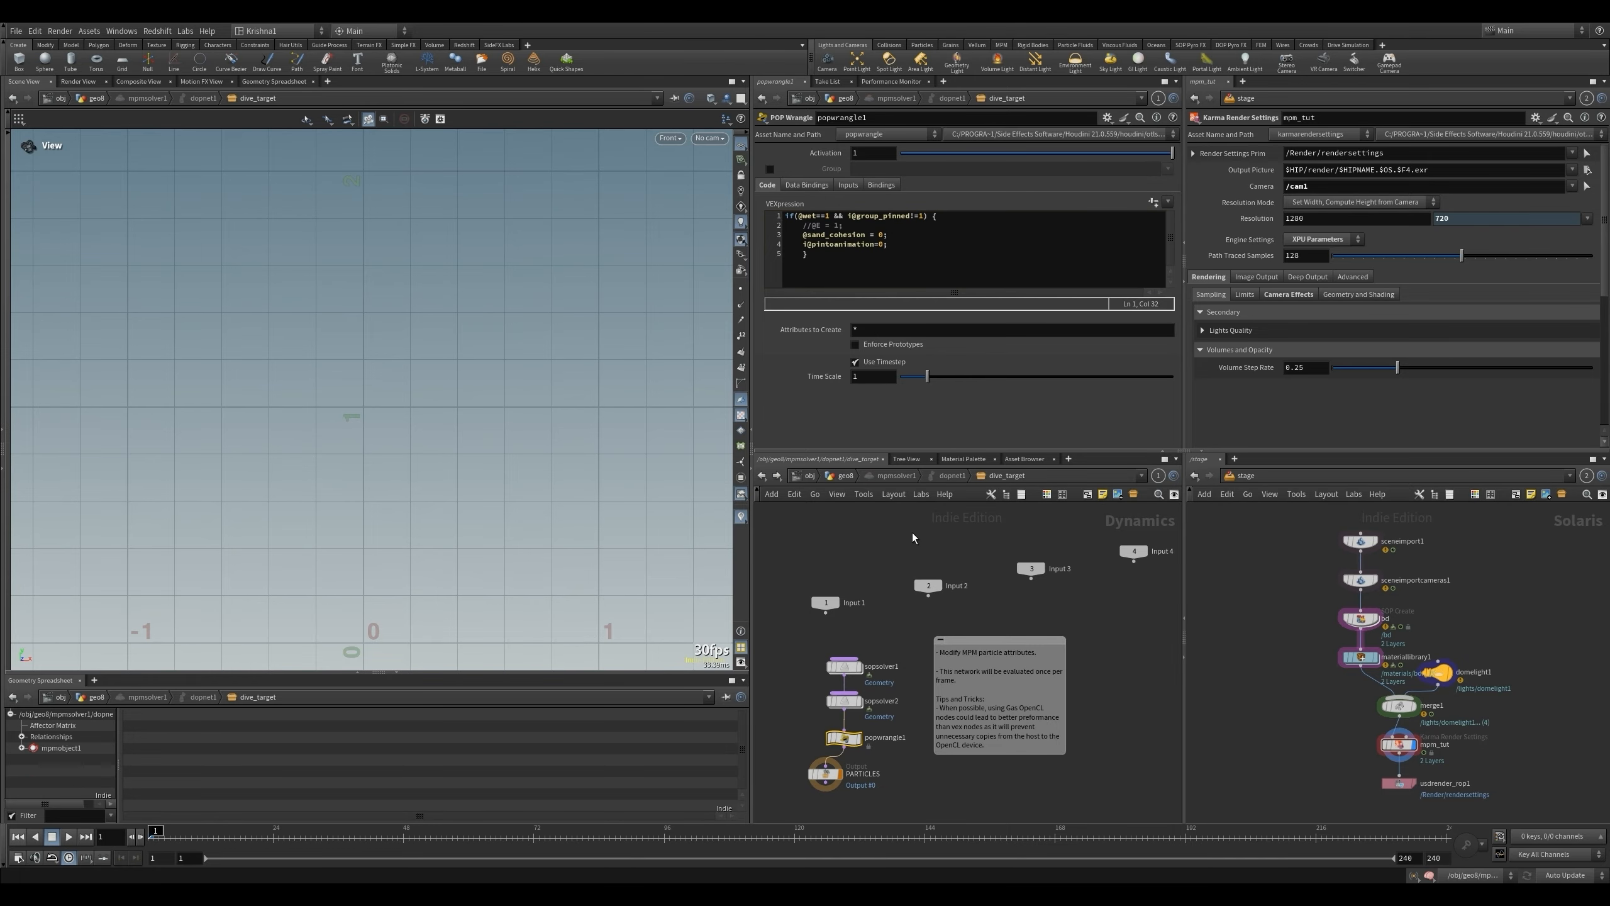
# - Look through cam1 in the viewport and return from the solver's internal network to the contents of geo8
pyautogui.click(709, 138)
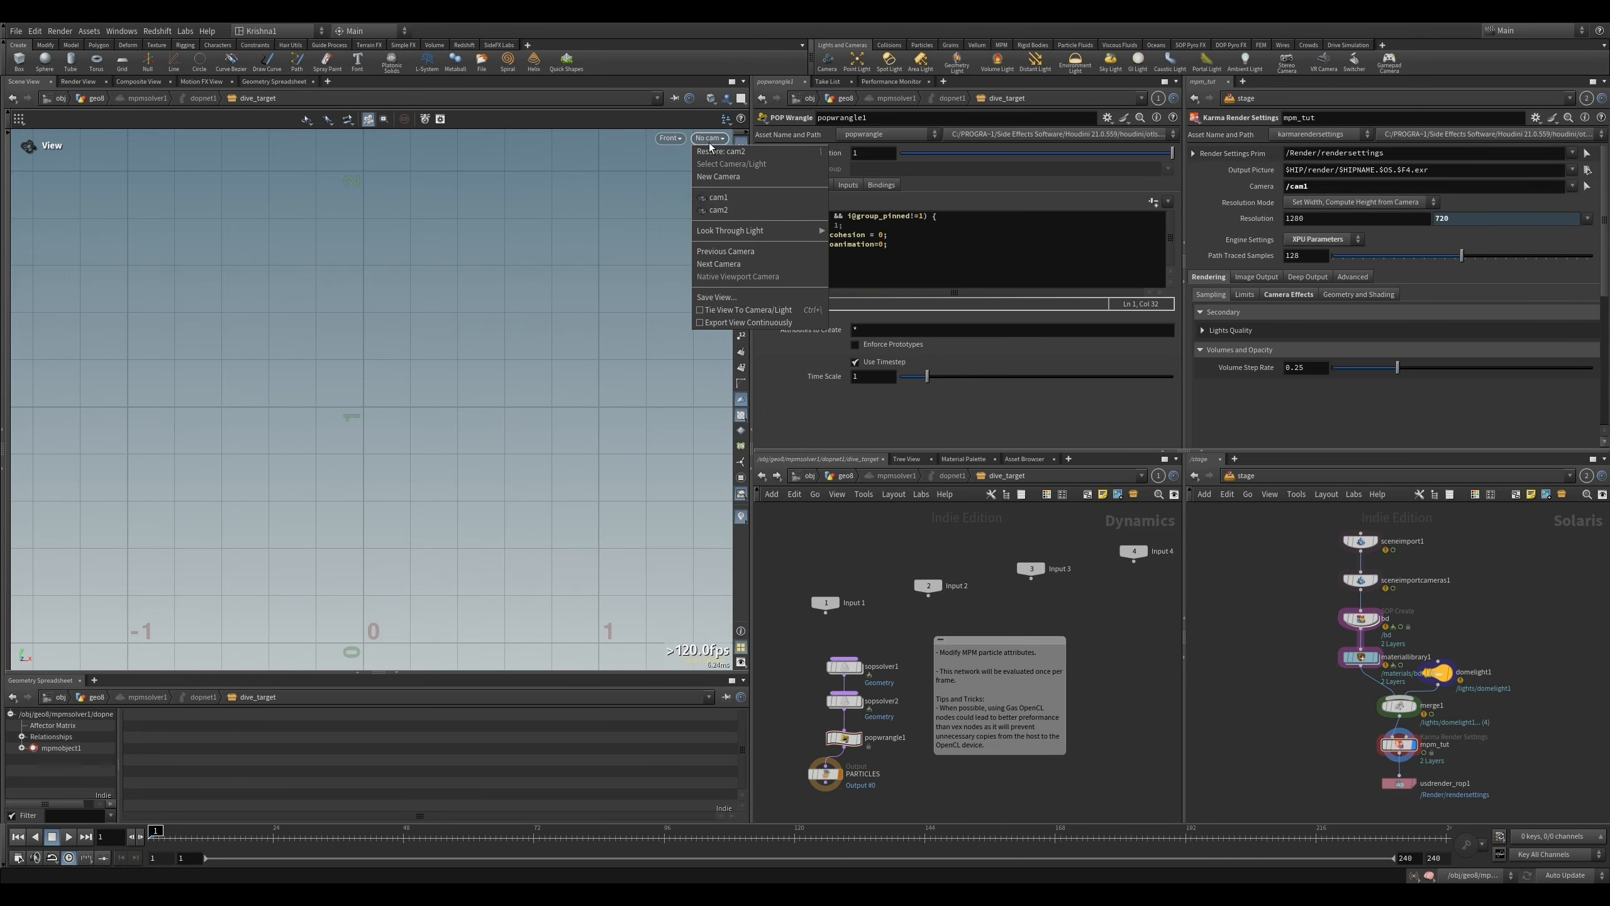
pyautogui.click(713, 200)
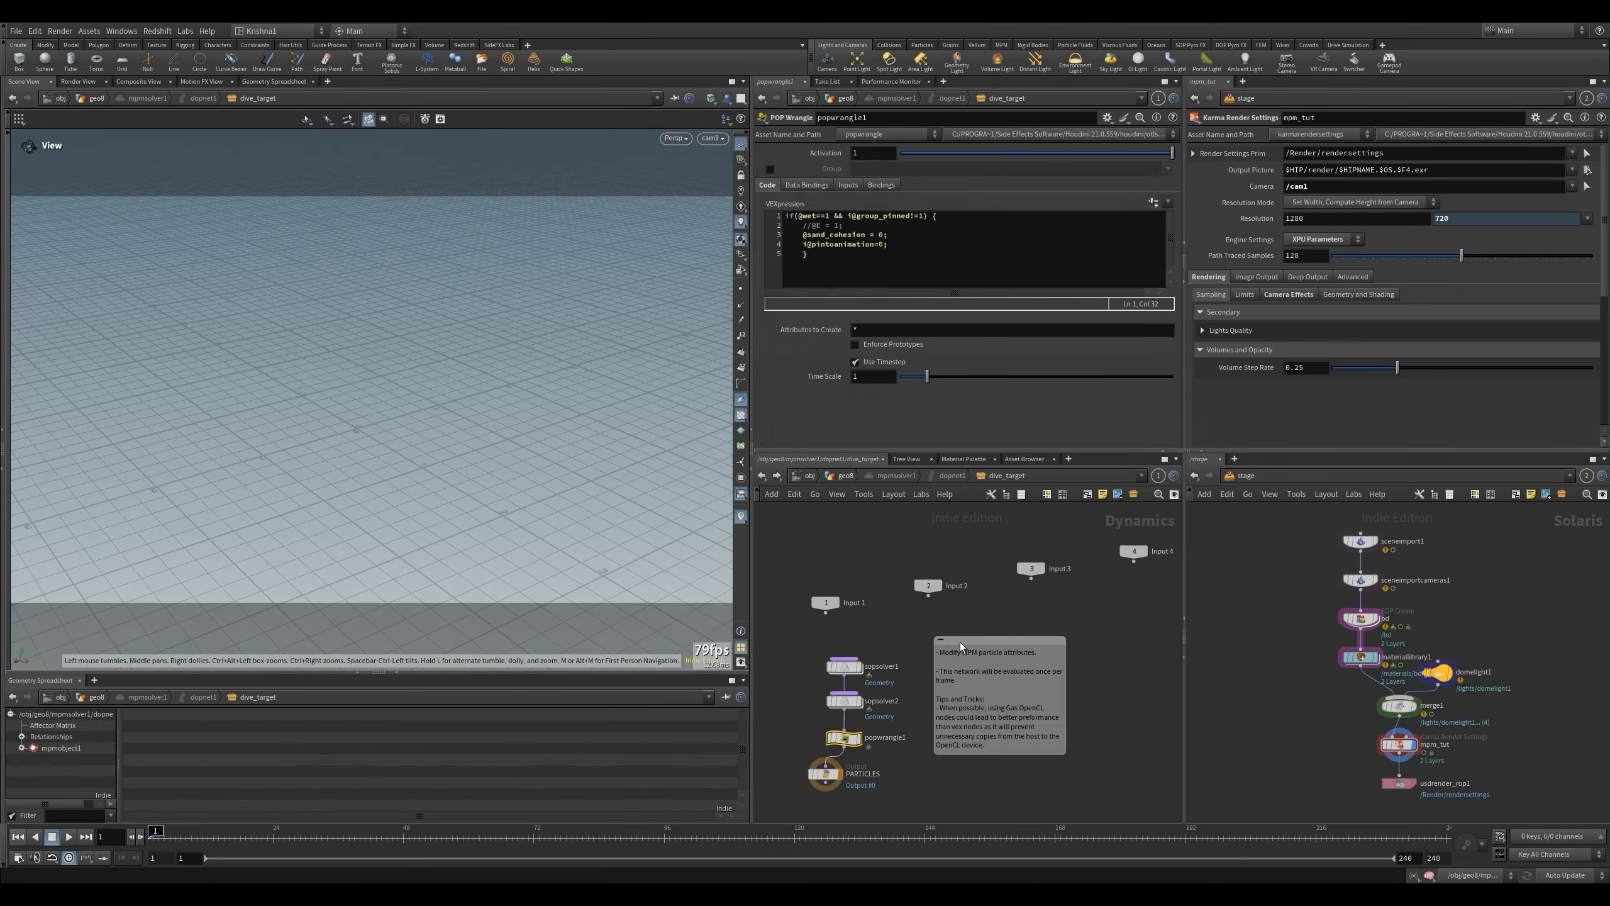
pyautogui.doubleClick(849, 698)
pyautogui.click(768, 479)
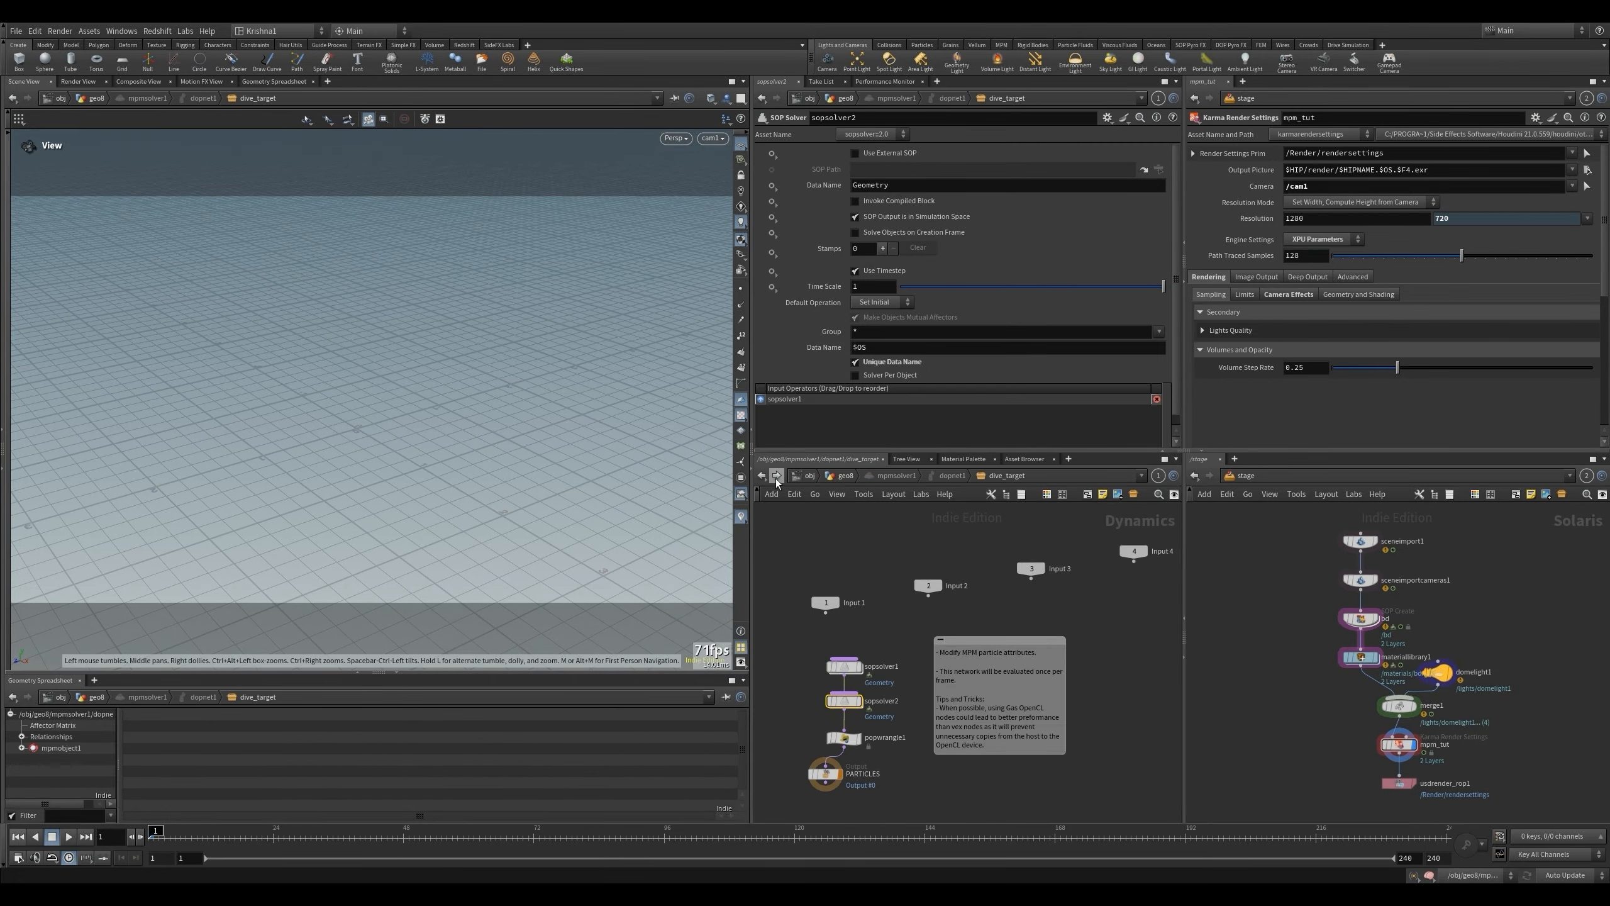
pyautogui.click(777, 476)
pyautogui.click(811, 476)
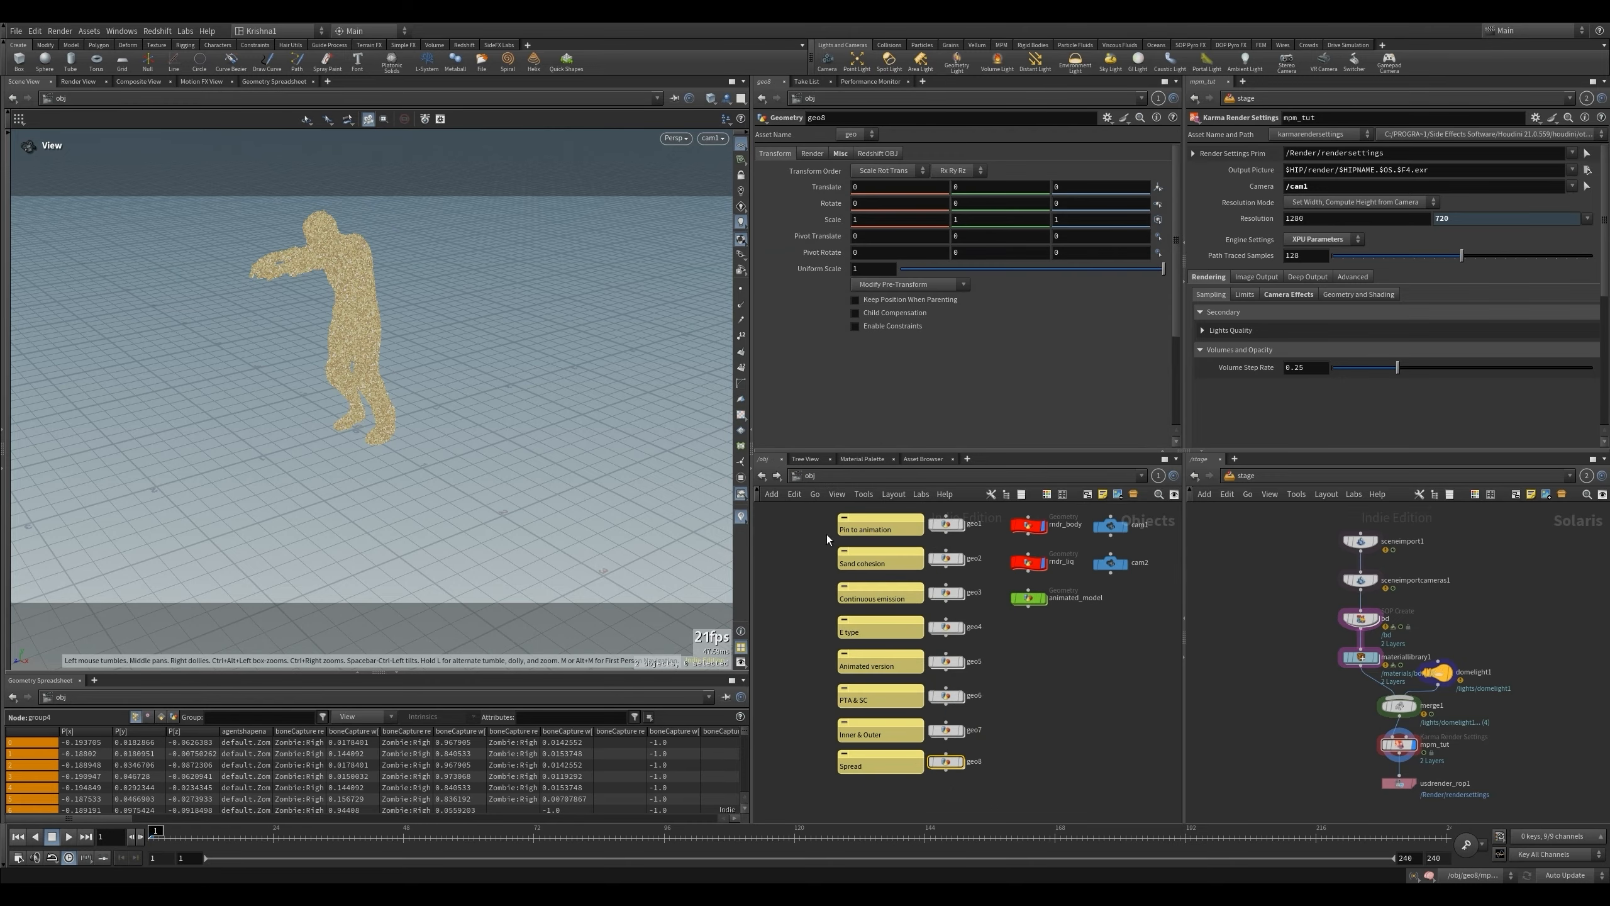
pyautogui.doubleClick(945, 761)
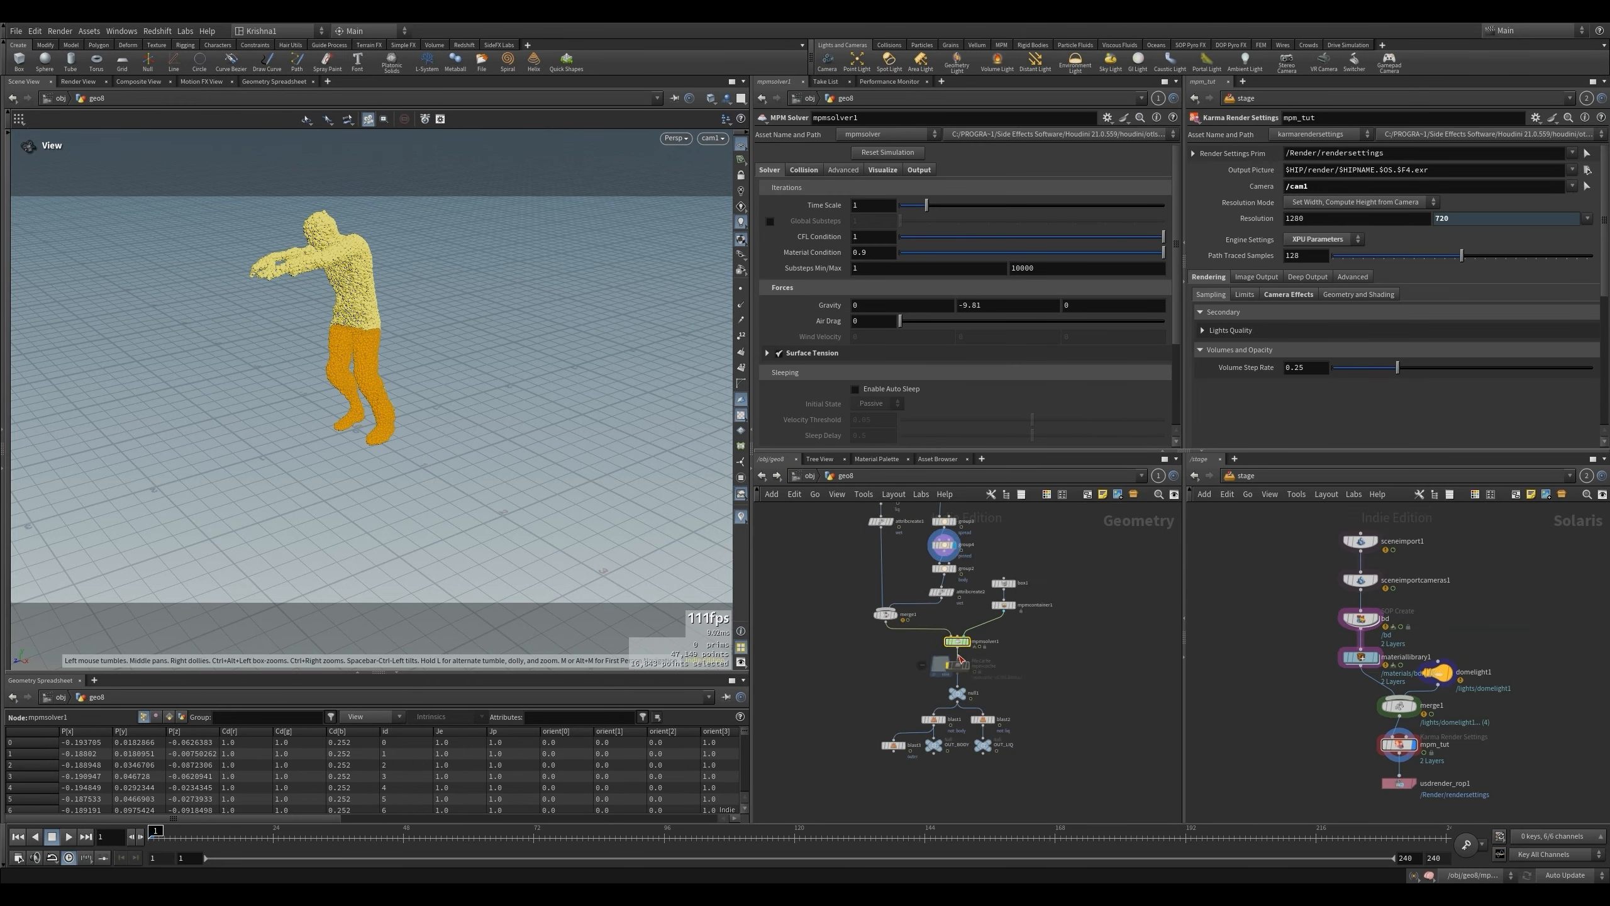
# - Reselect all of the character's points as the base group of the spread group in group3 and display that node
pyautogui.click(959, 550)
pyautogui.click(1167, 233)
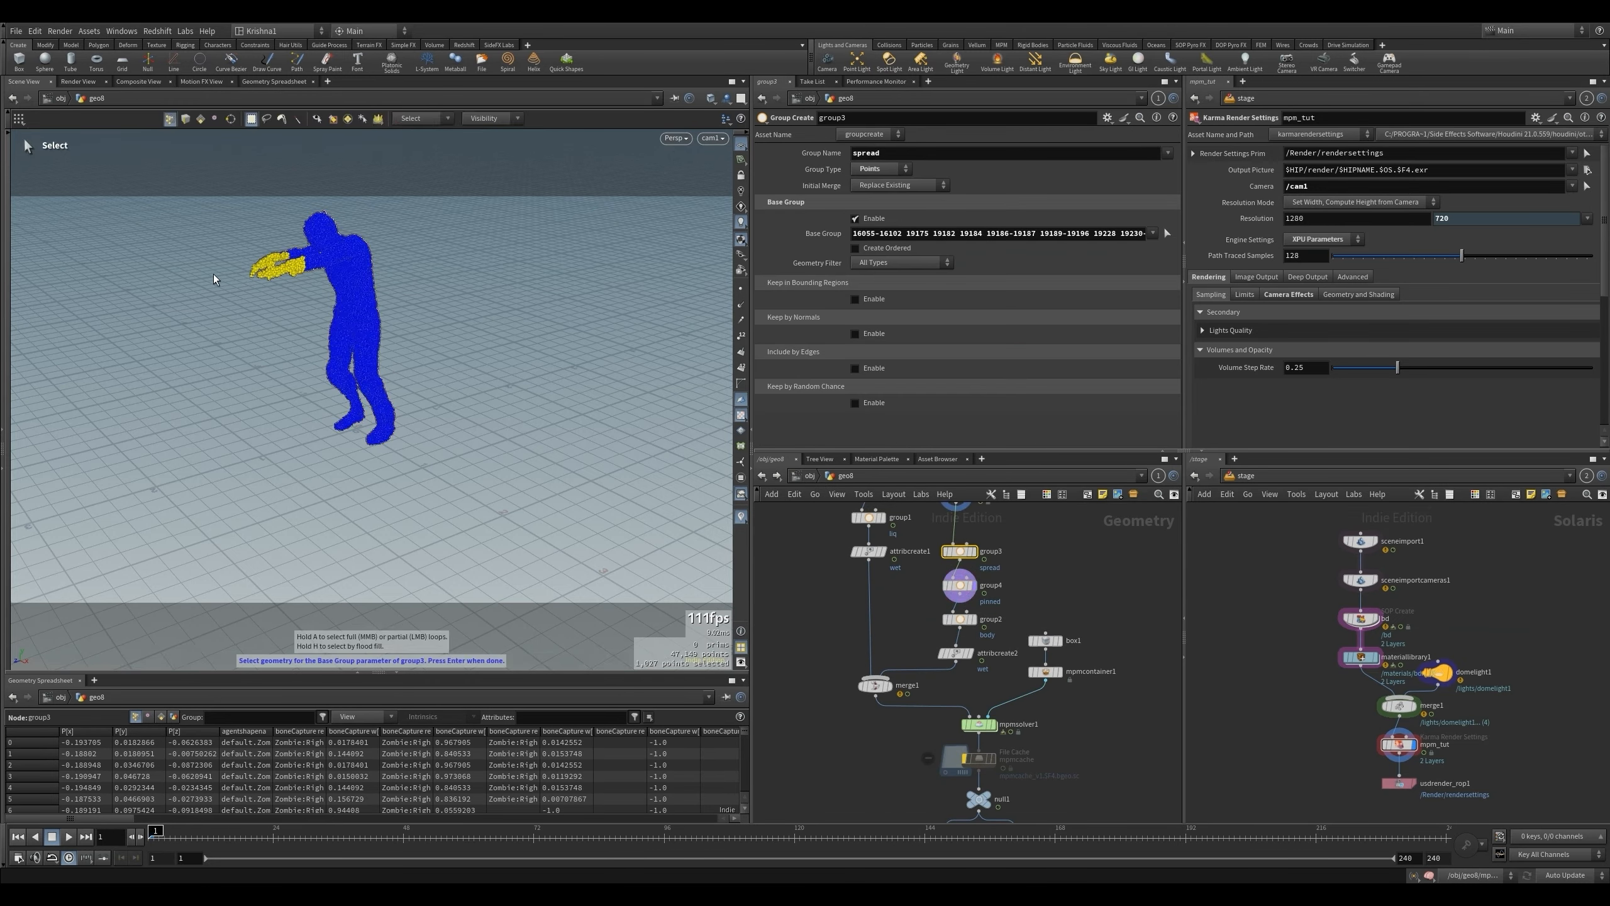
pyautogui.moveTo(219, 204); pyautogui.dragTo(459, 496)
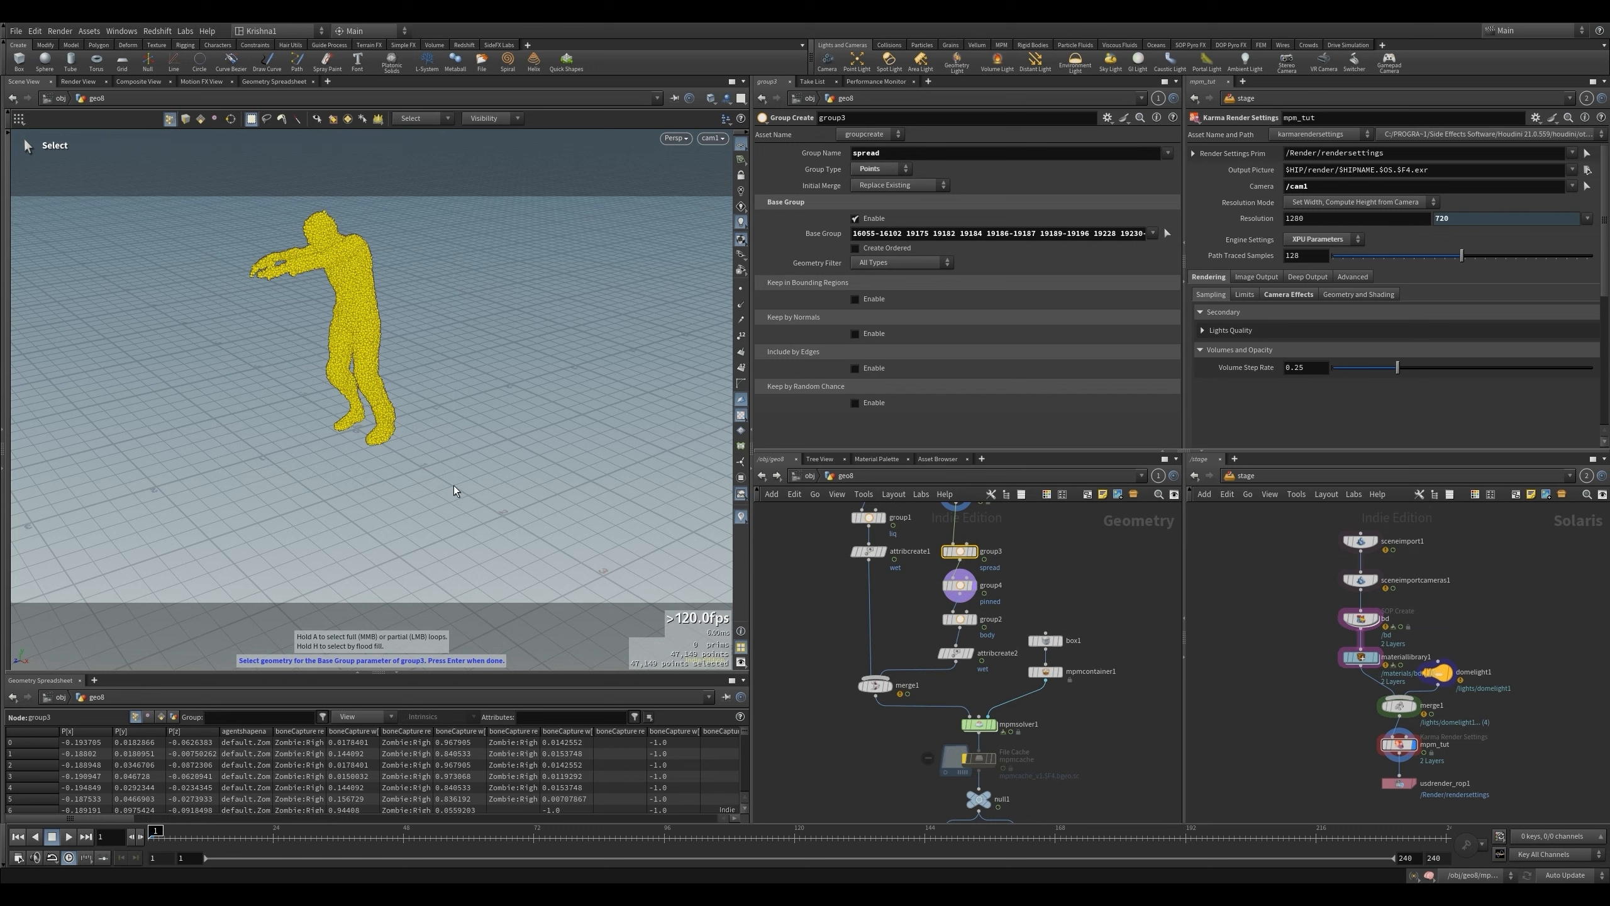
pyautogui.press('Return')
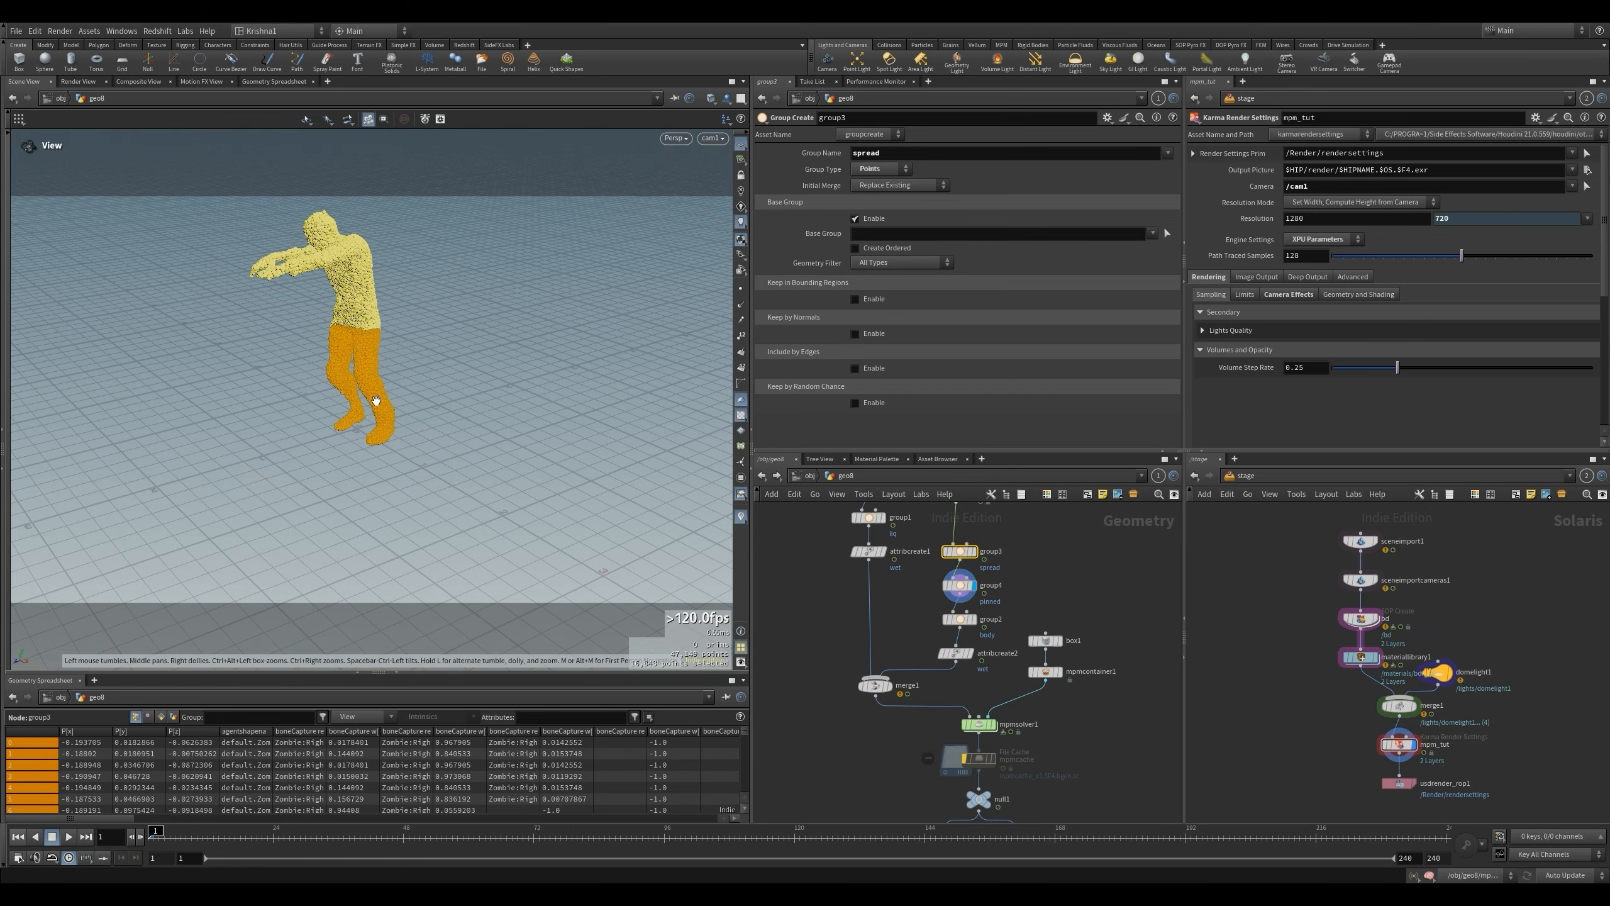
pyautogui.scroll(-3, 978, 573)
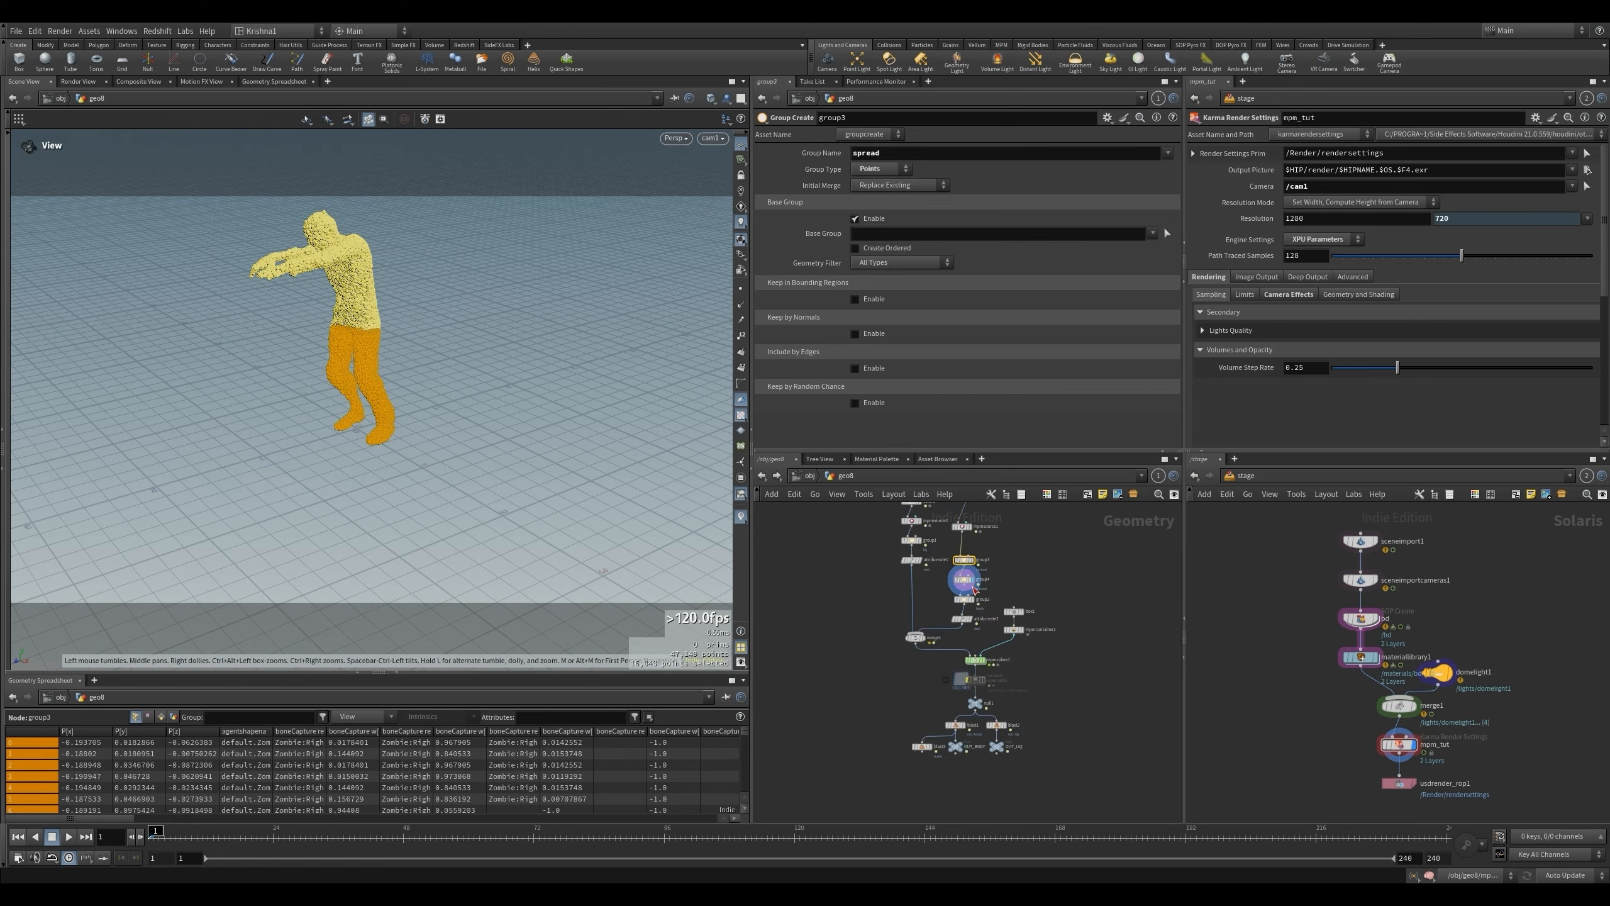
pyautogui.scroll(3, 978, 573)
pyautogui.click(969, 549)
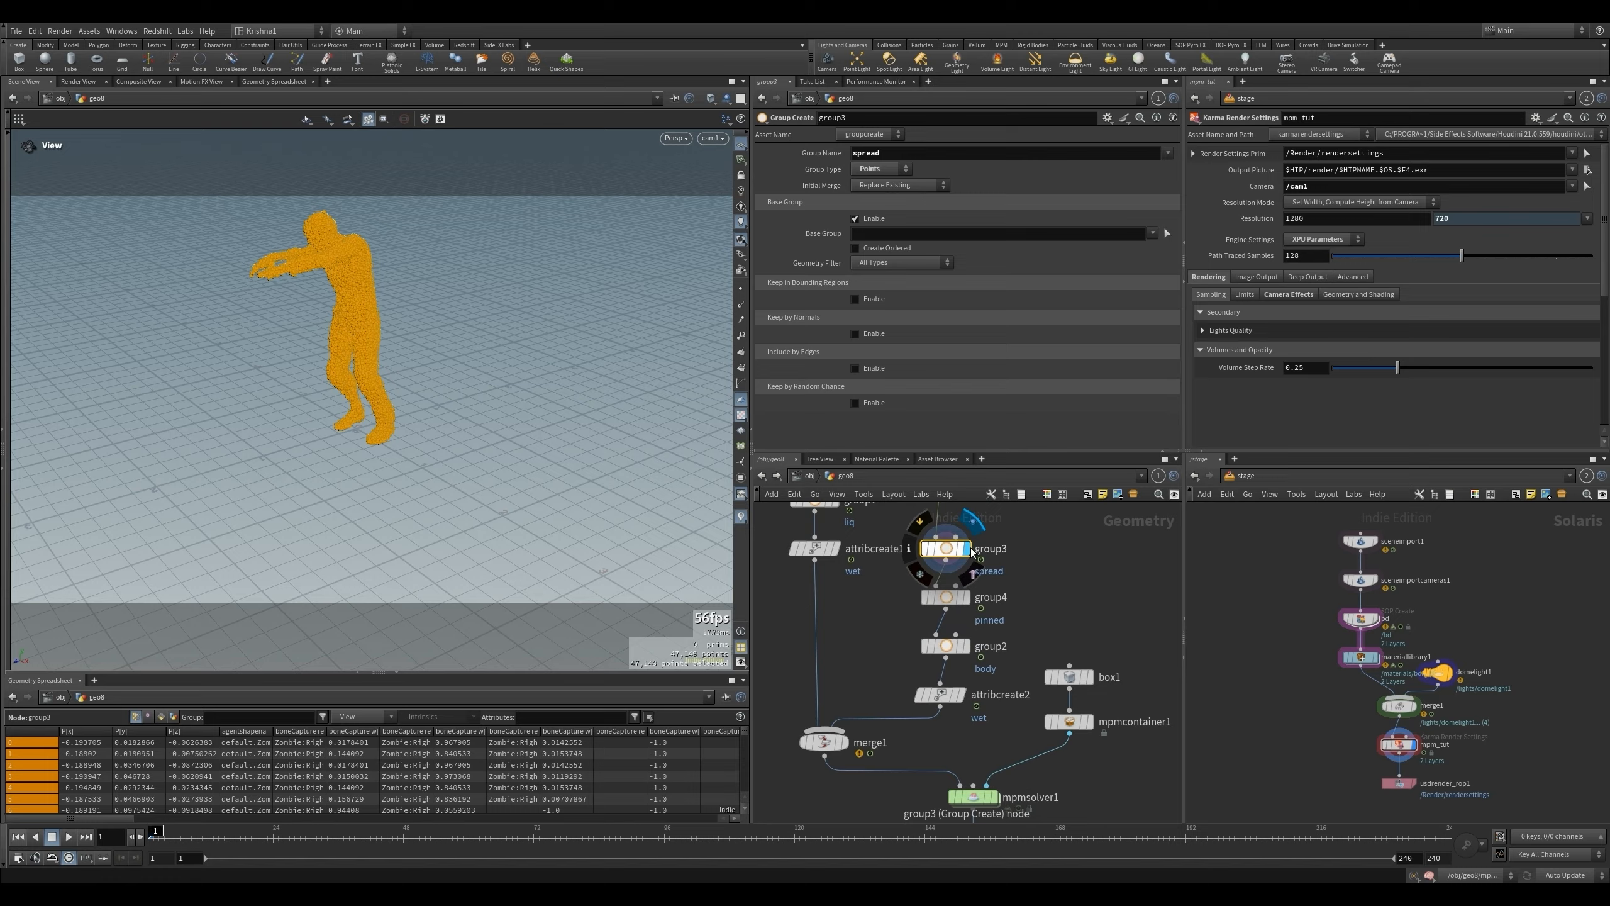
# - Display null1 below mpmsolver1 and play the simulation from frame 1 to about frame 104
pyautogui.scroll(-4, 946, 578)
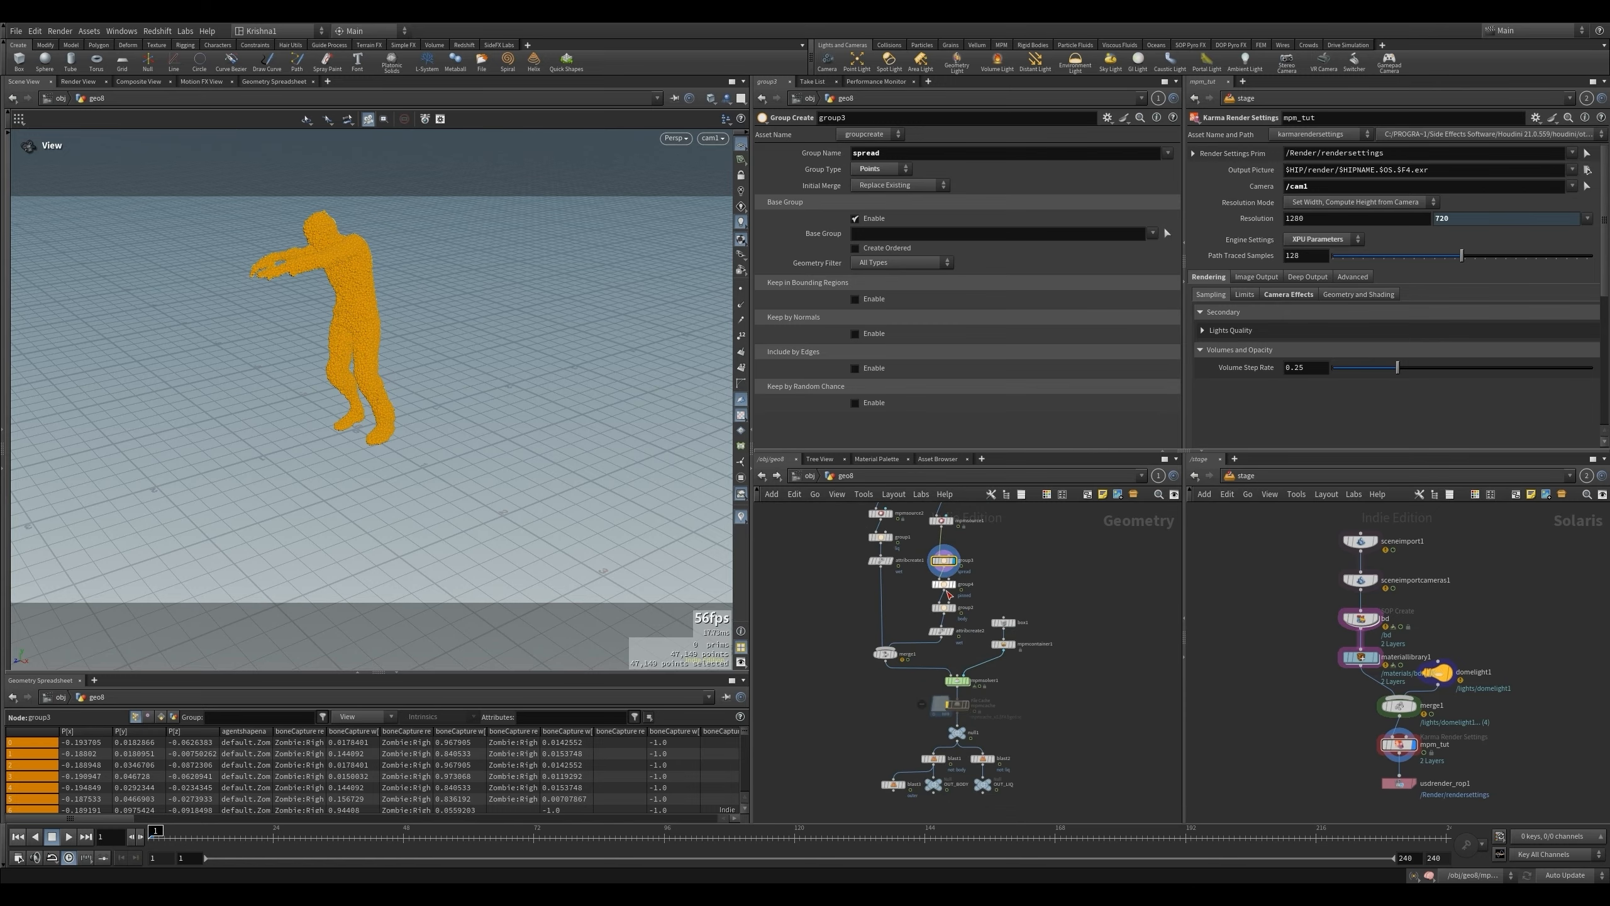
pyautogui.scroll(2, 963, 710)
pyautogui.click(968, 672)
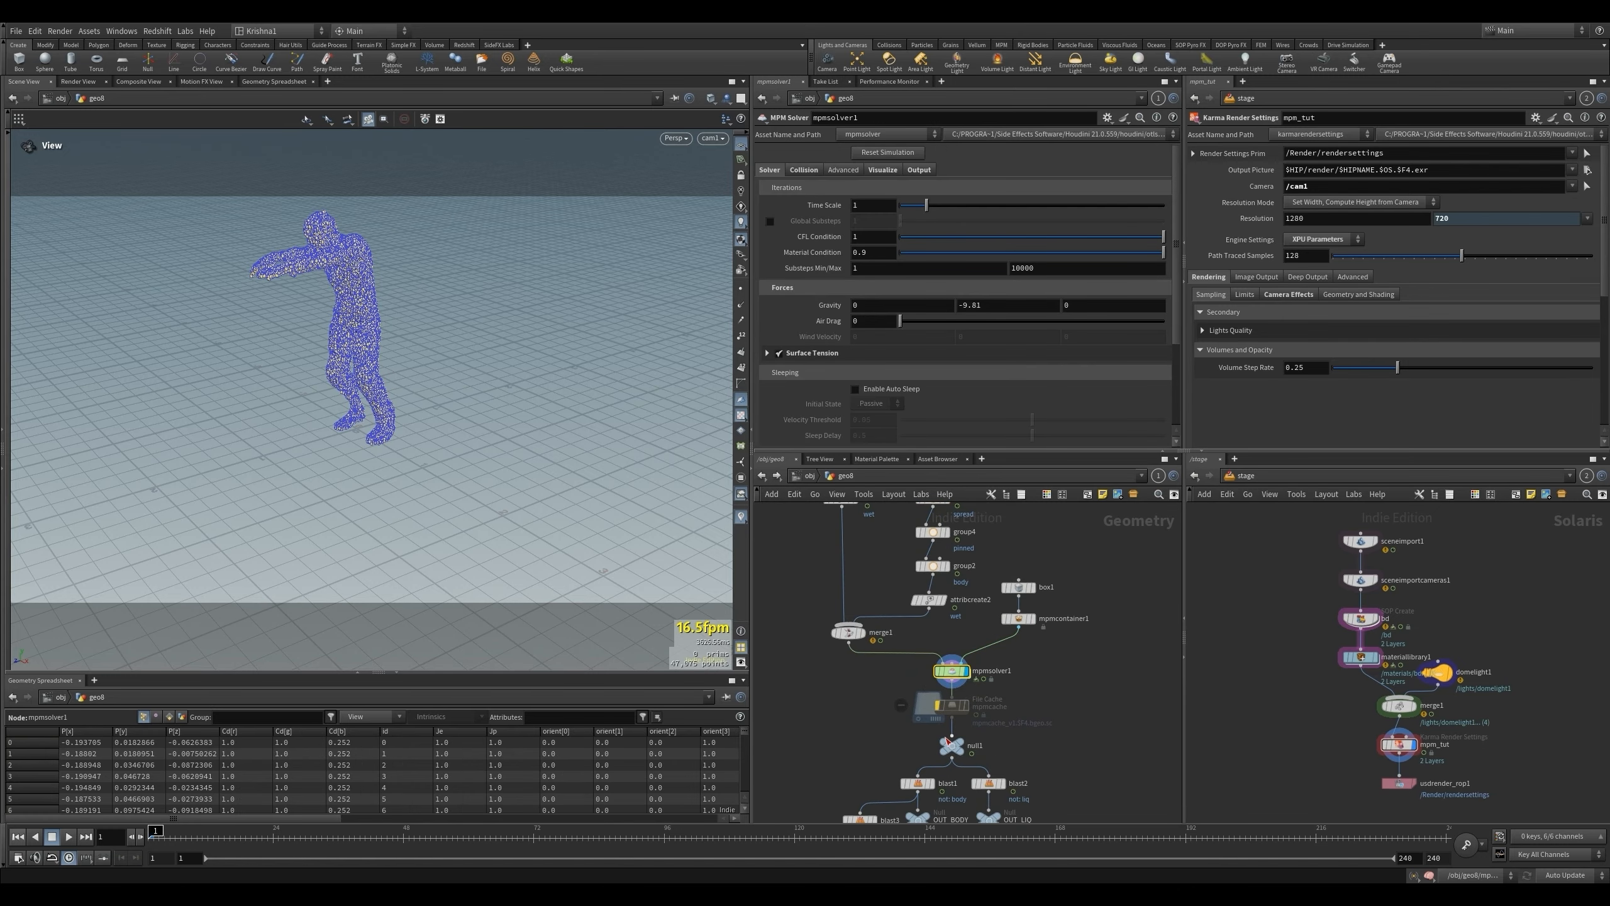
pyautogui.click(962, 744)
pyautogui.press('Up')
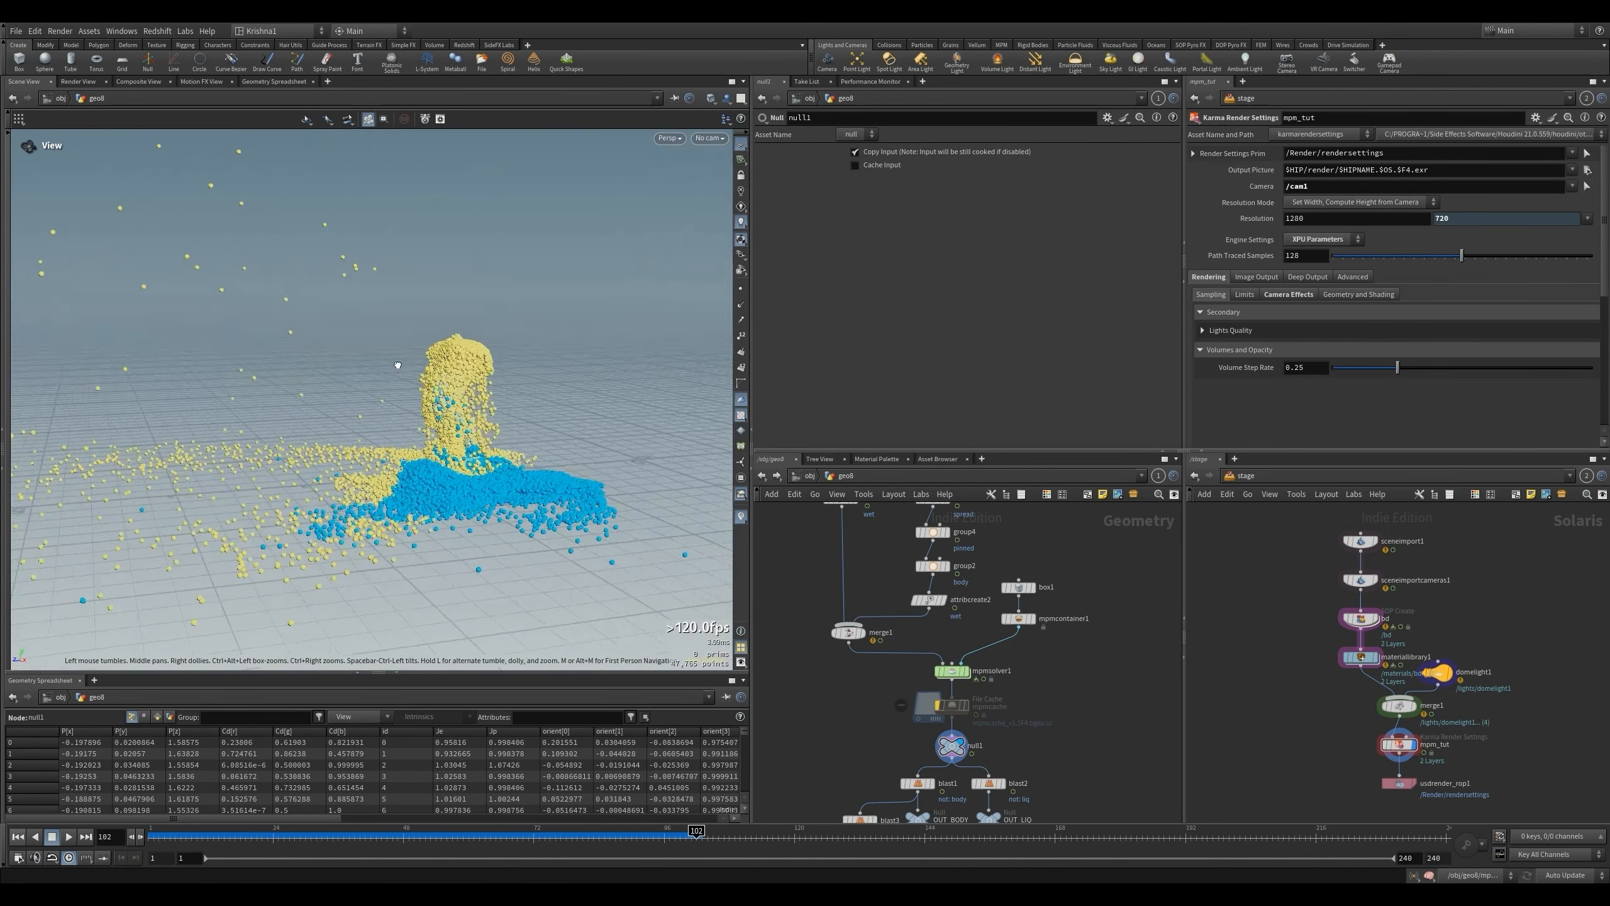
pyautogui.click(68, 836)
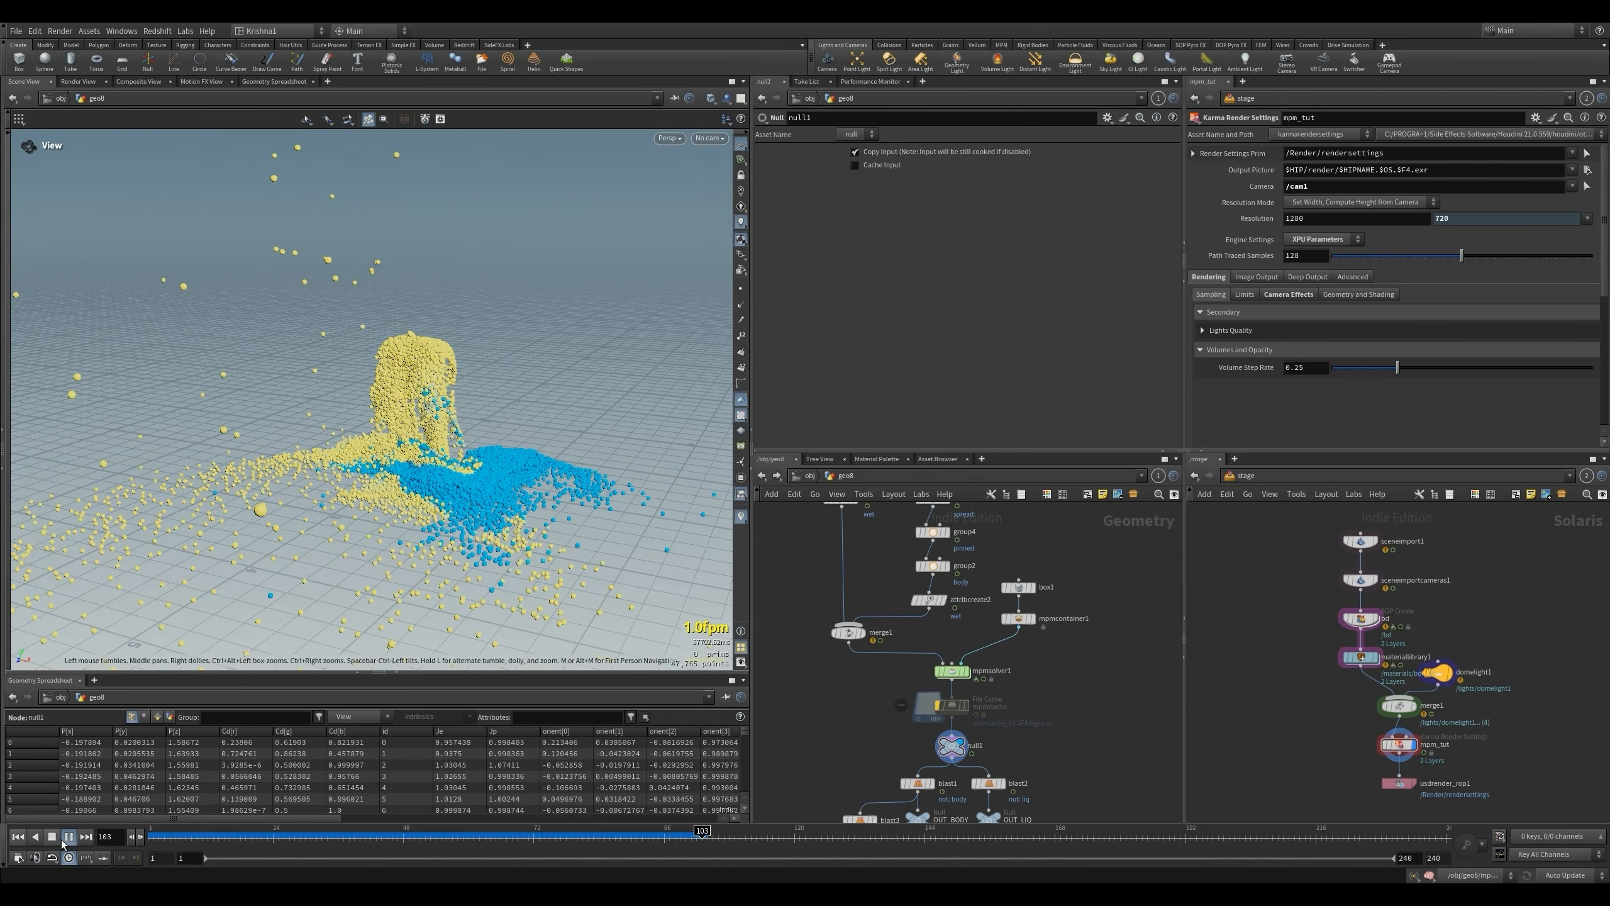
pyautogui.click(62, 840)
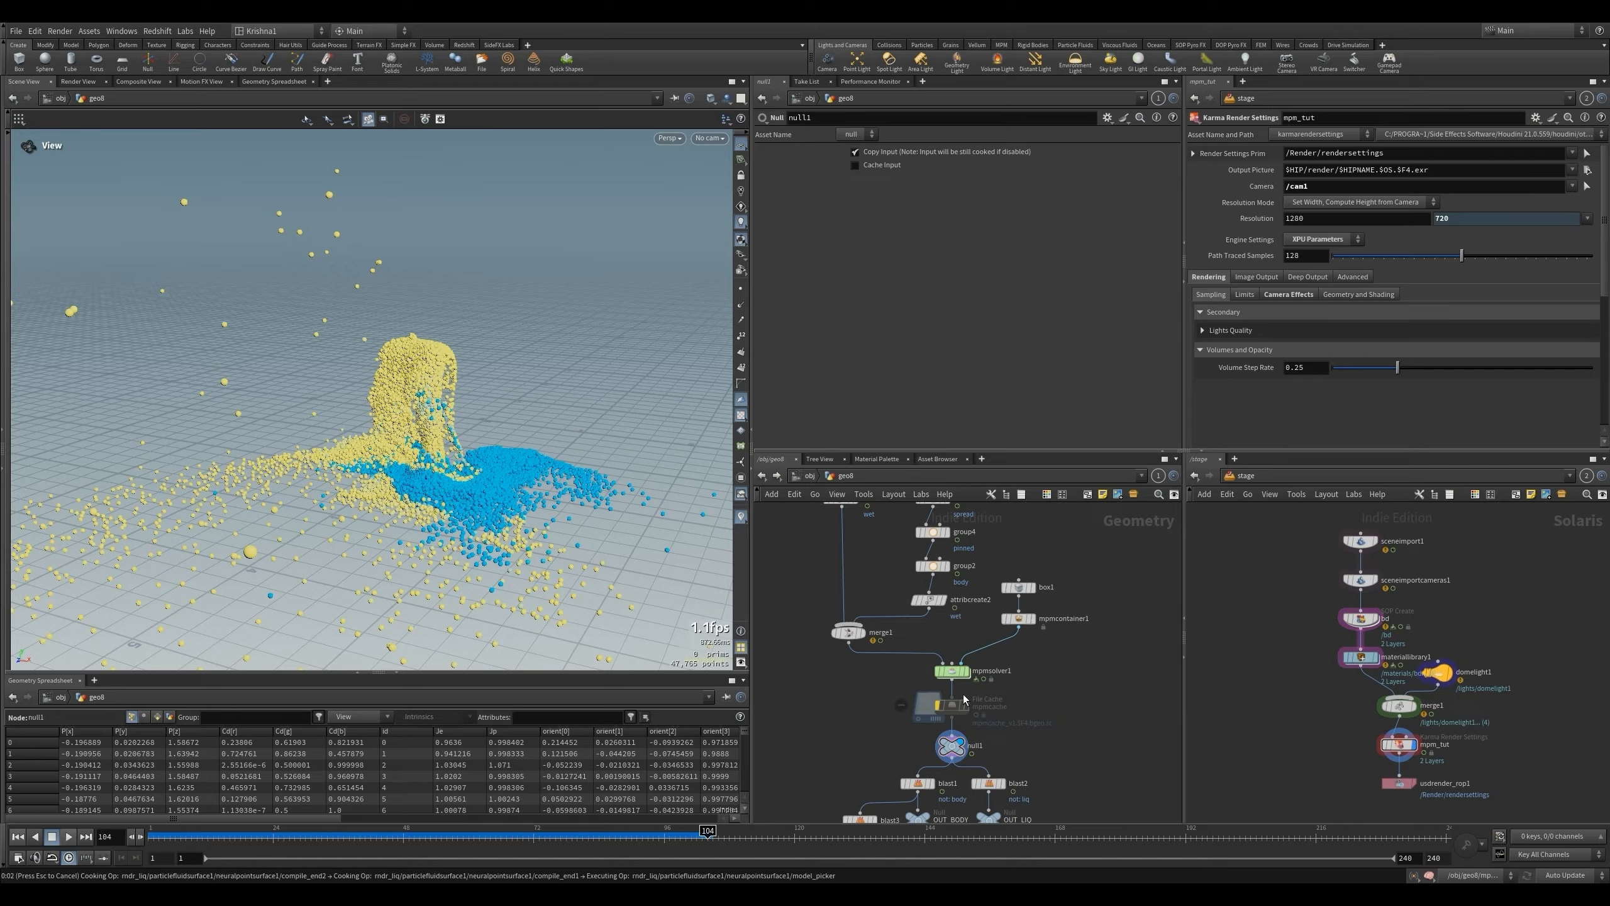
# - Set the blast3 group to pinned and enable Delete Non Selected to isolate the leg particles
pyautogui.scroll(5, 887, 762)
pyautogui.click(875, 734)
pyautogui.click(1152, 153)
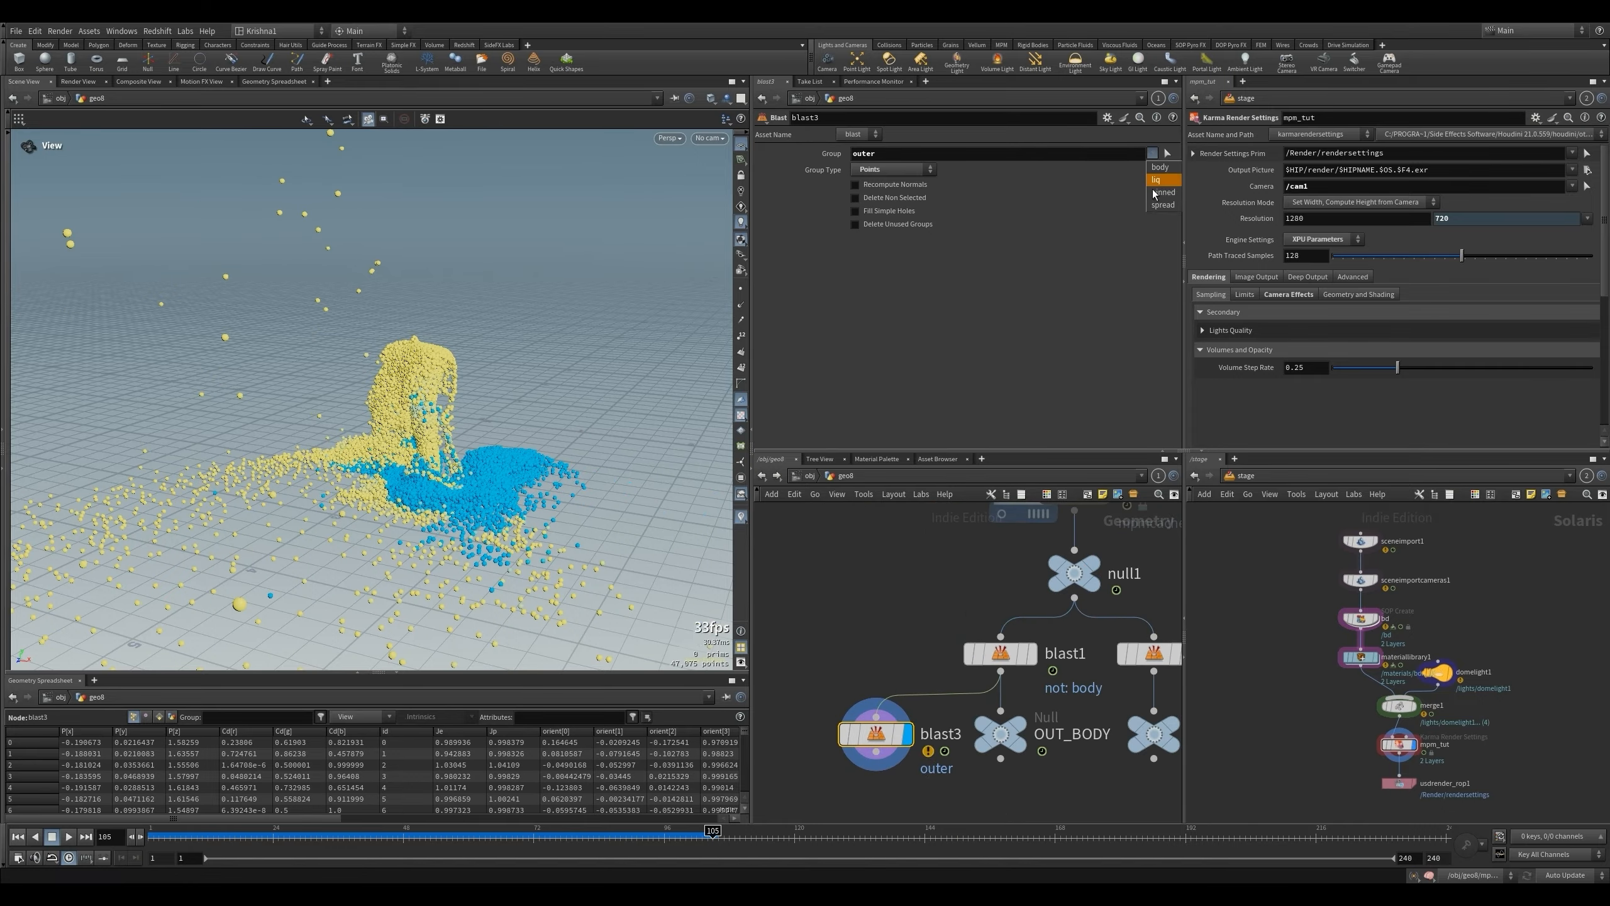
pyautogui.click(1161, 192)
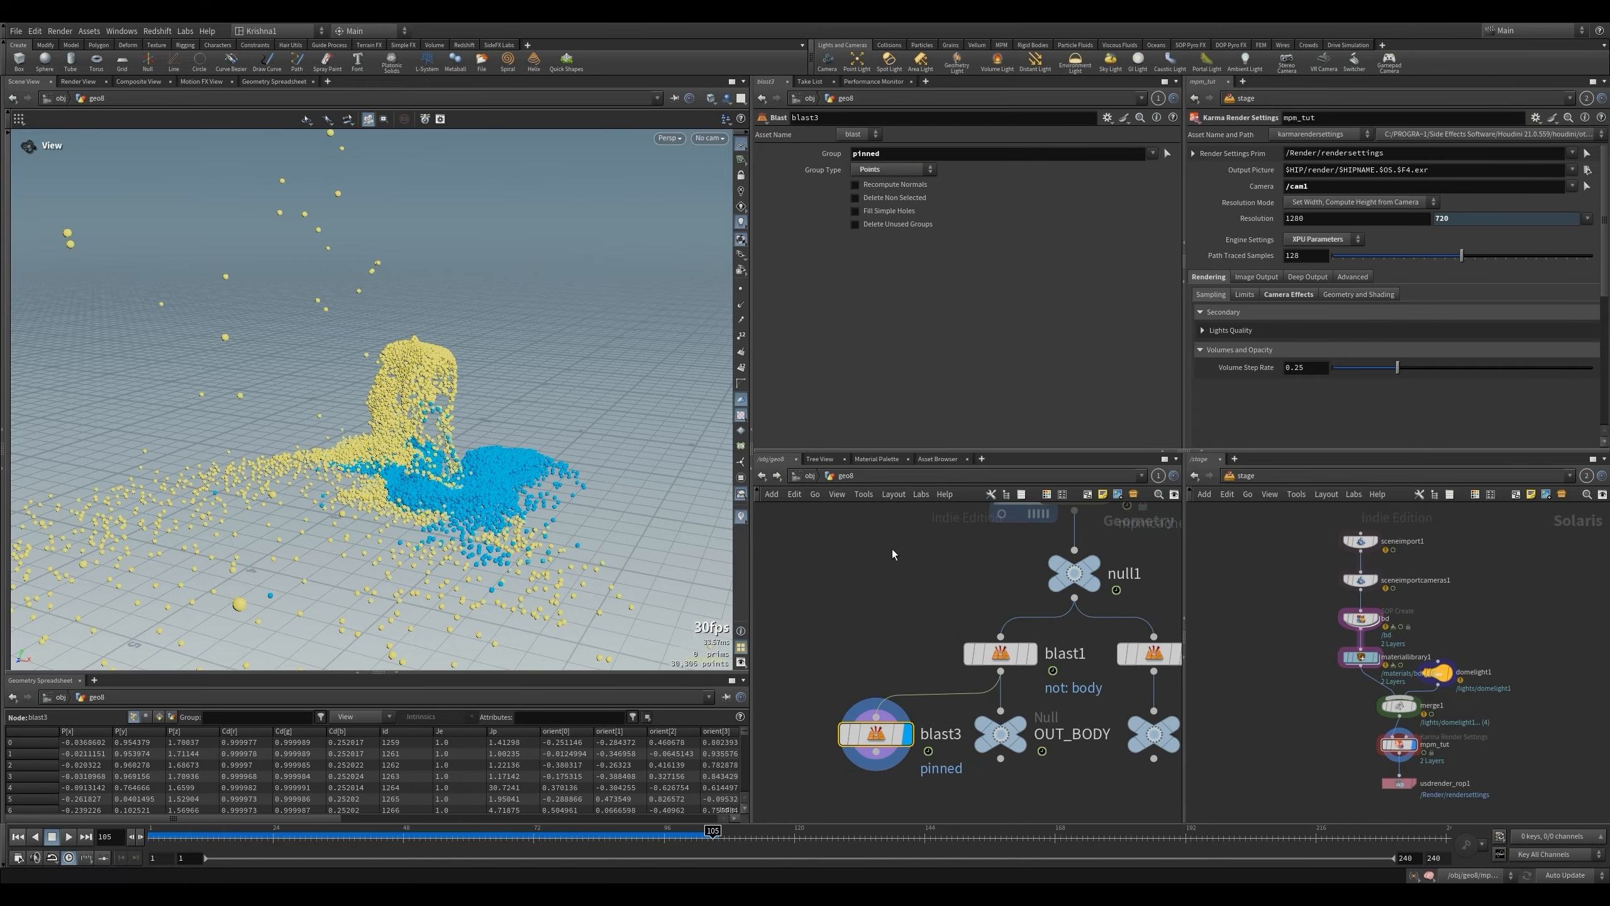
pyautogui.click(895, 202)
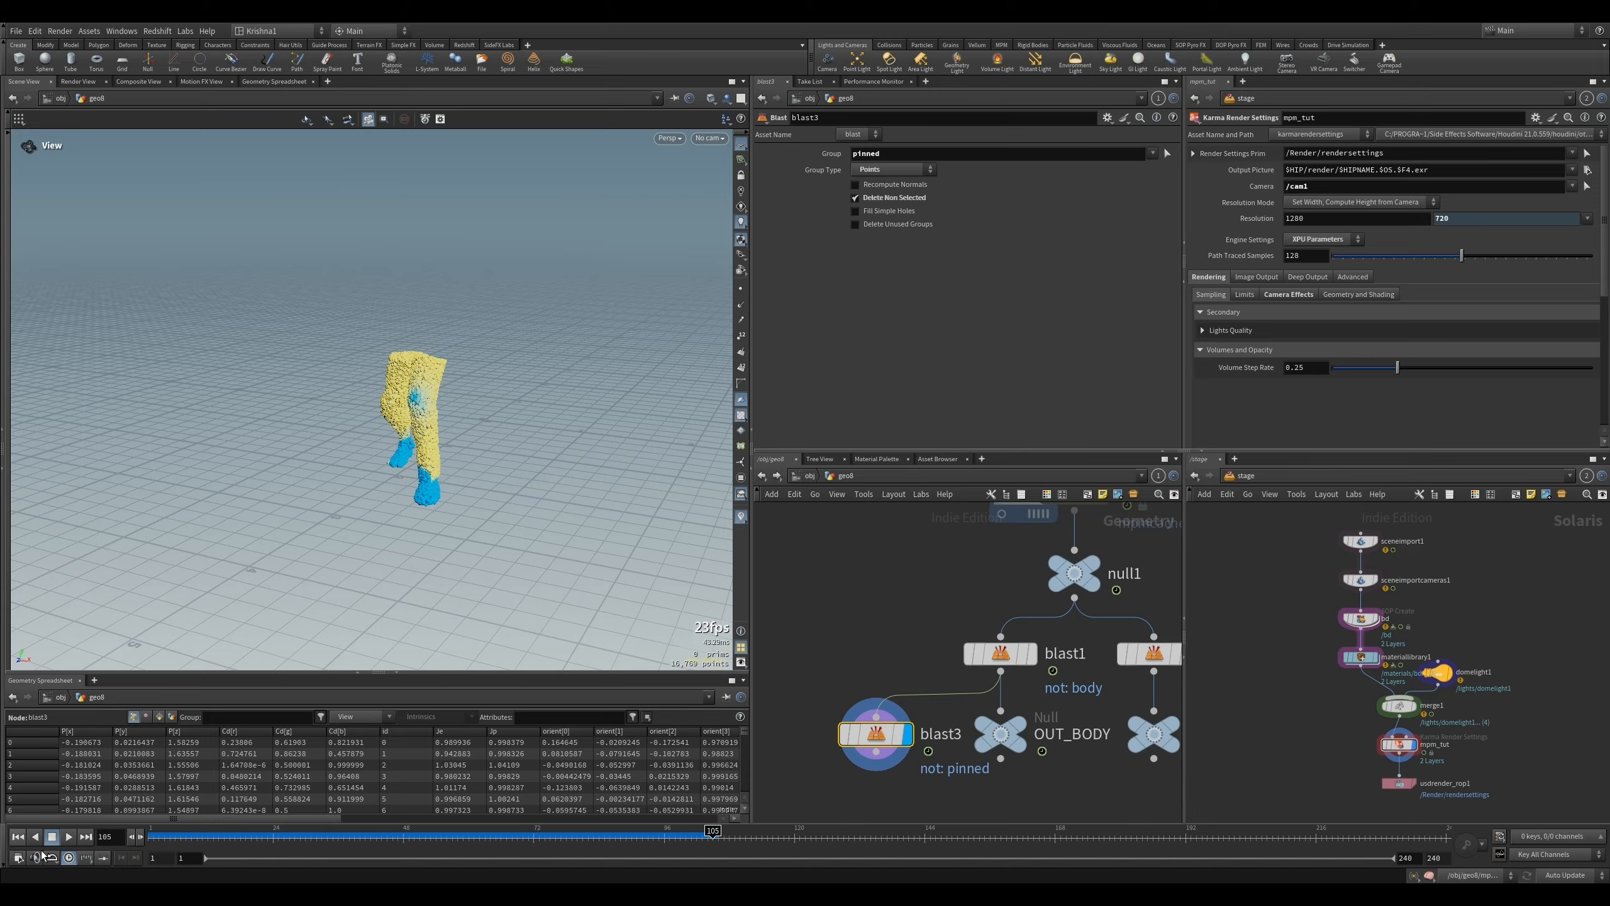
# - Play back the isolated pinned leg particles from the first frame to check their motion
pyautogui.click(21, 838)
pyautogui.click(69, 836)
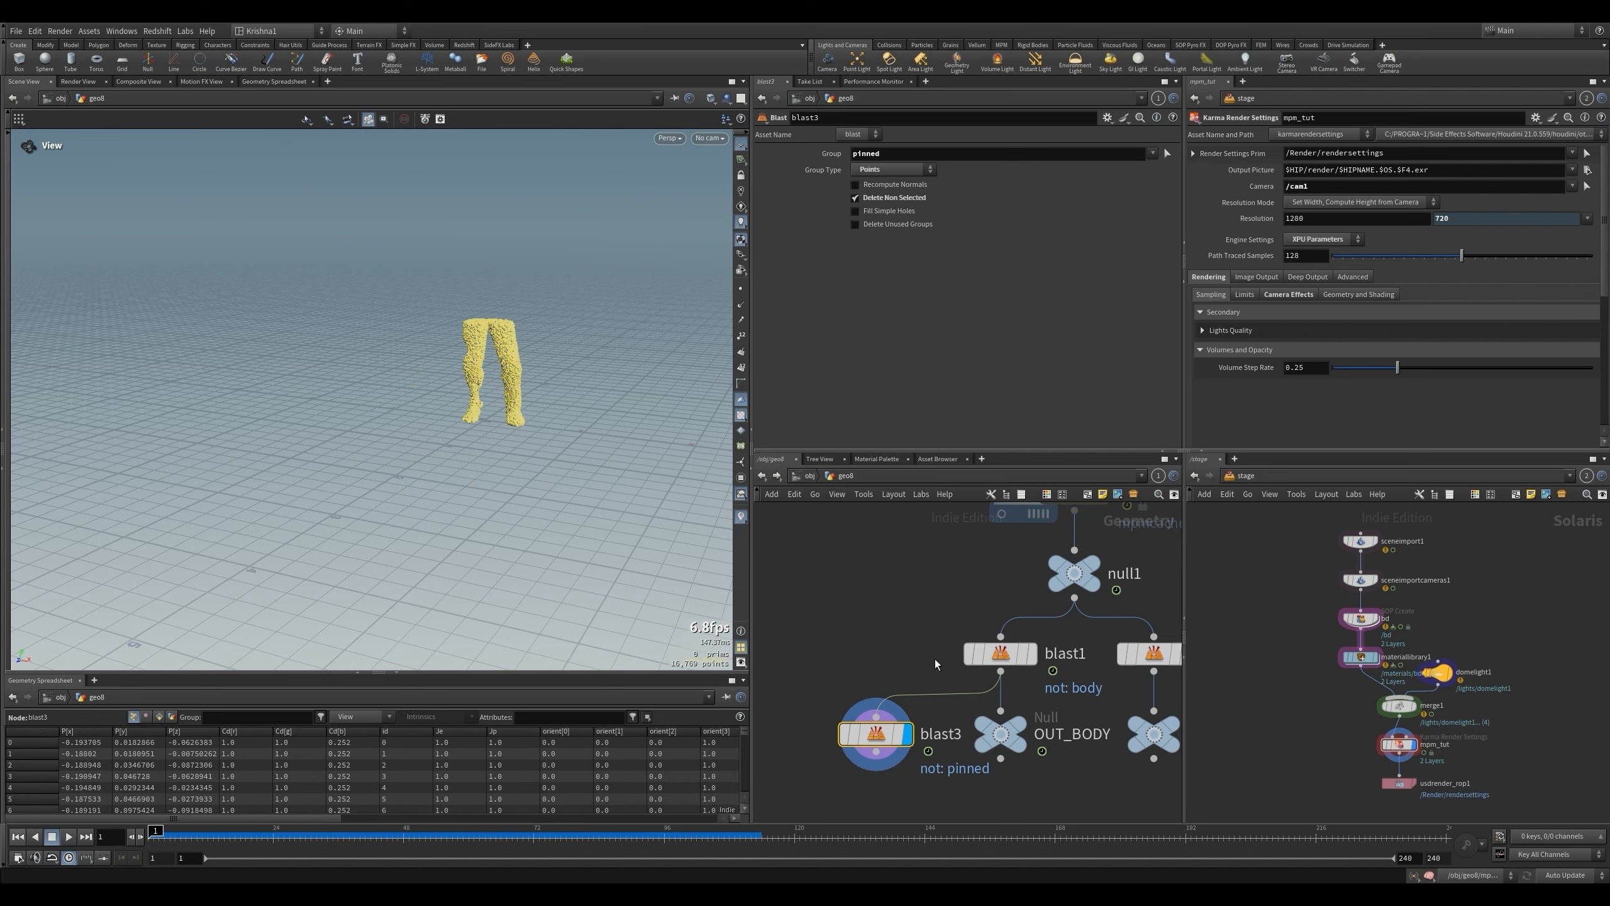
pyautogui.scroll(-5, 931, 653)
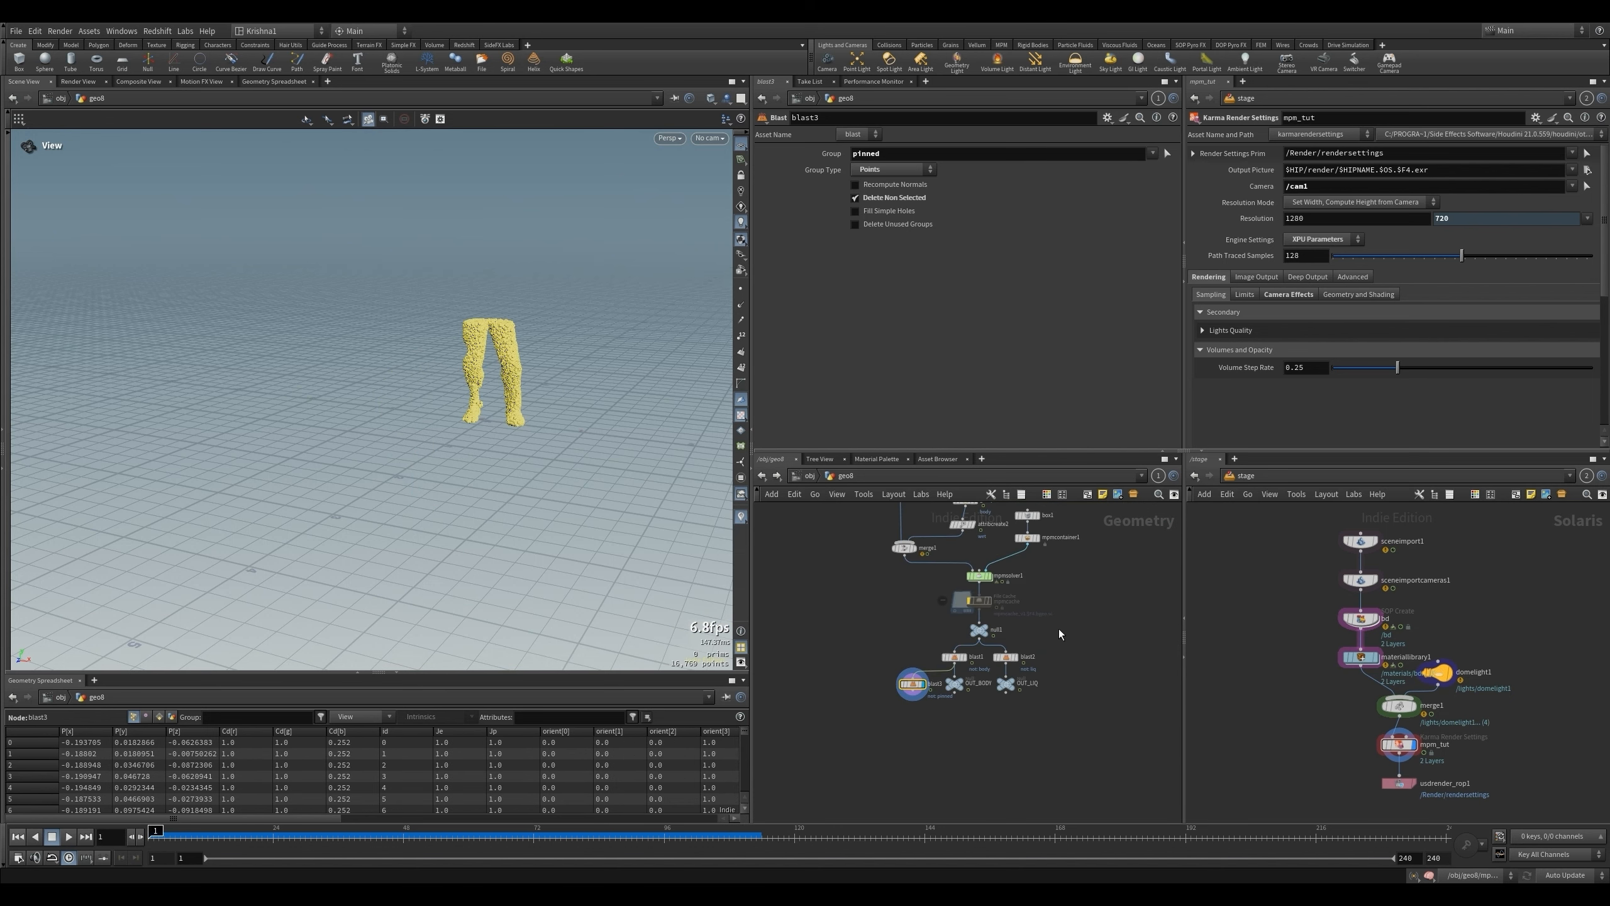